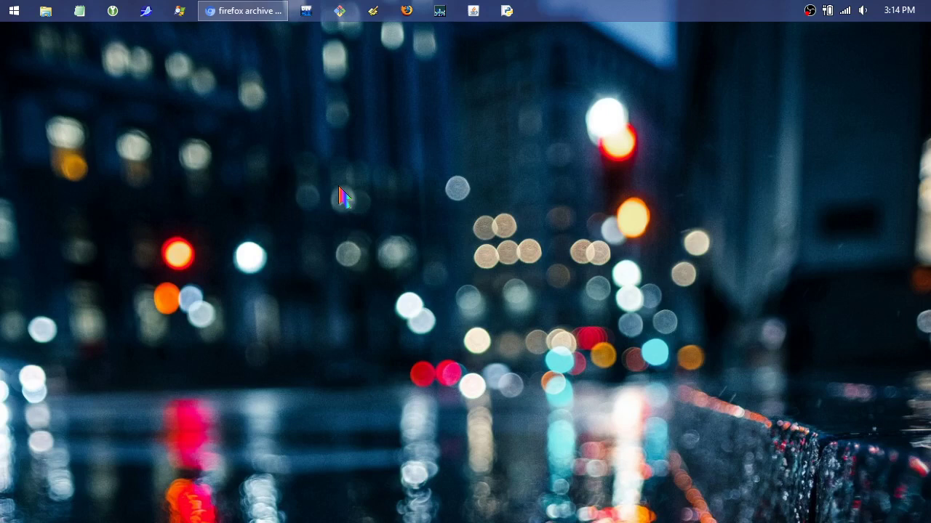
Switch to the browser showing the "firefox archive" search results and open the Mozilla directory listing of Firefox releases.
left_click(267, 10)
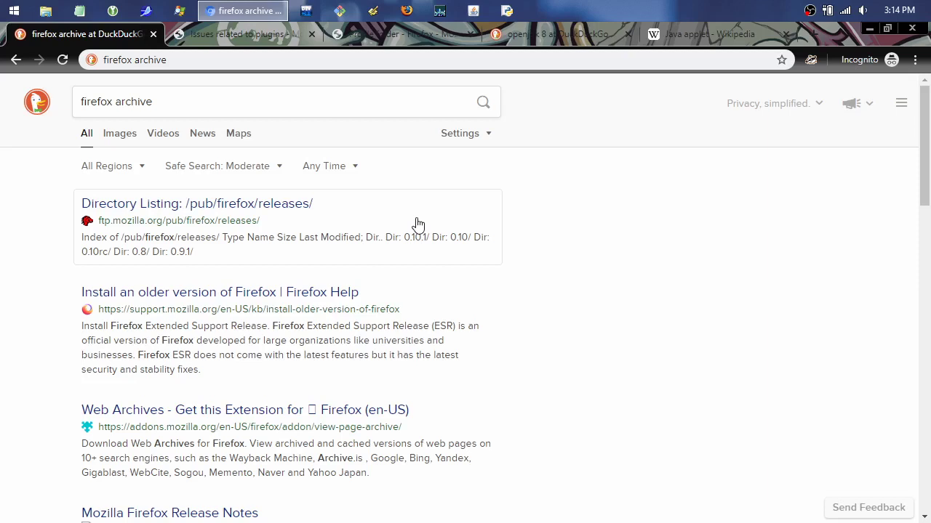
left_click(97, 99)
left_click_drag(173, 99, 73, 98)
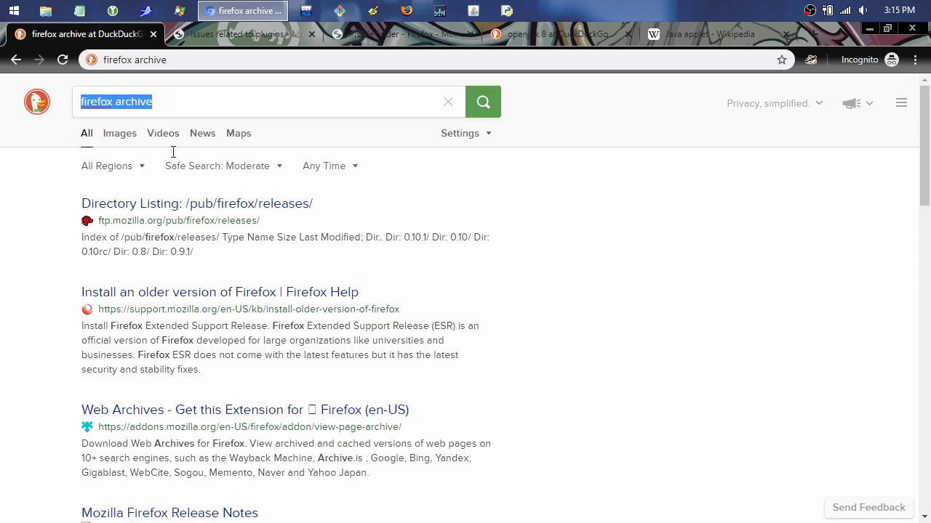
left_click(33, 280)
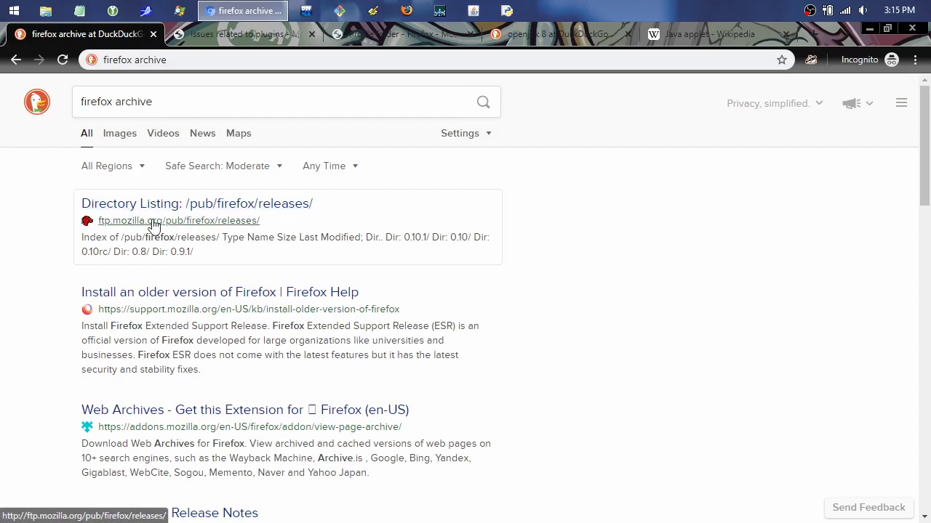
left_click(279, 216)
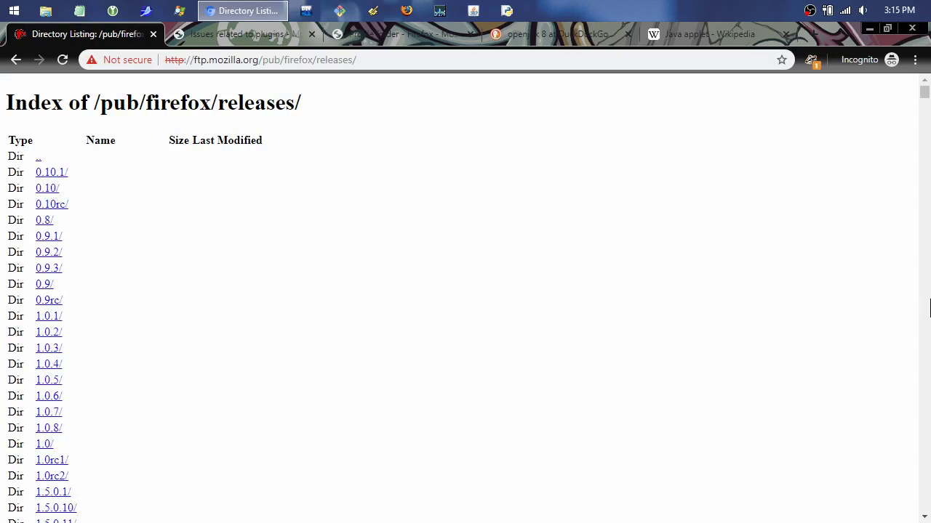
Find the 52.9.0esr release in the Firefox releases index and open its directory.
left_click(926, 342)
left_click_drag(926, 341, 929, 385)
left_click(927, 378)
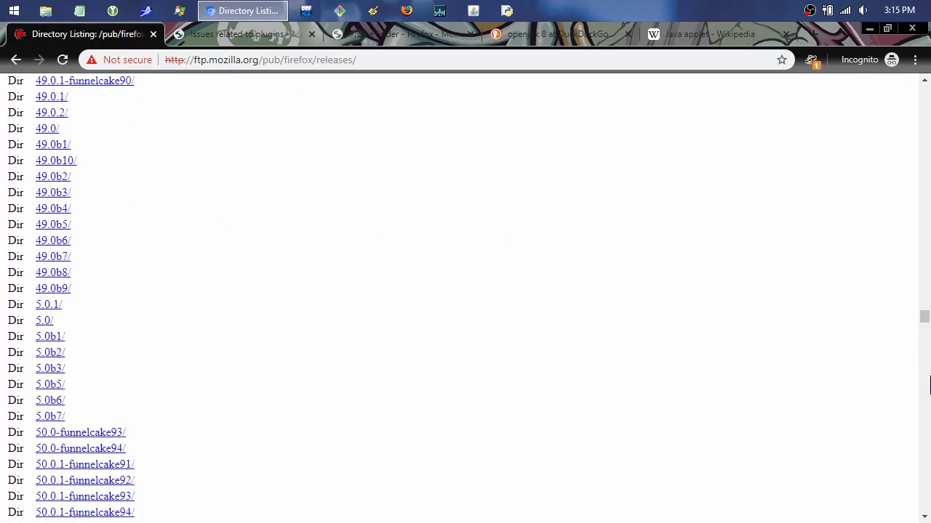
left_click(929, 385)
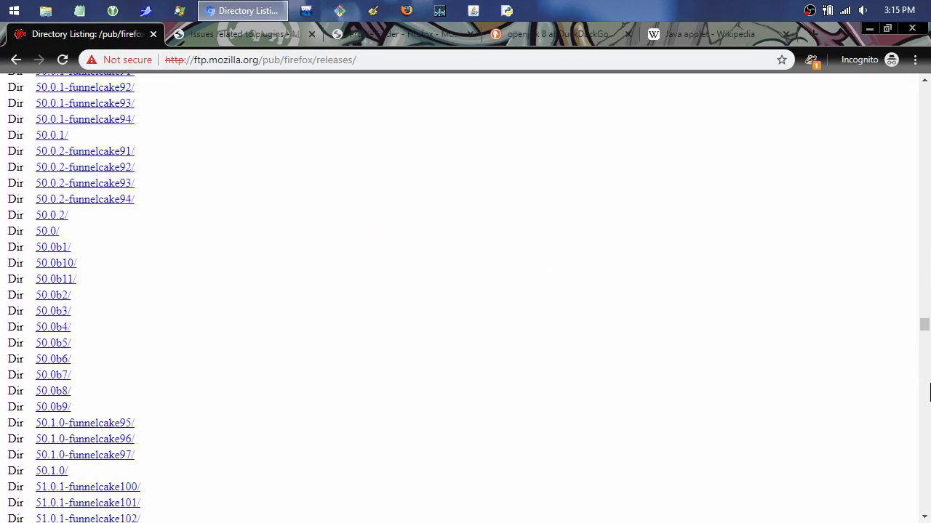
left_click(929, 304)
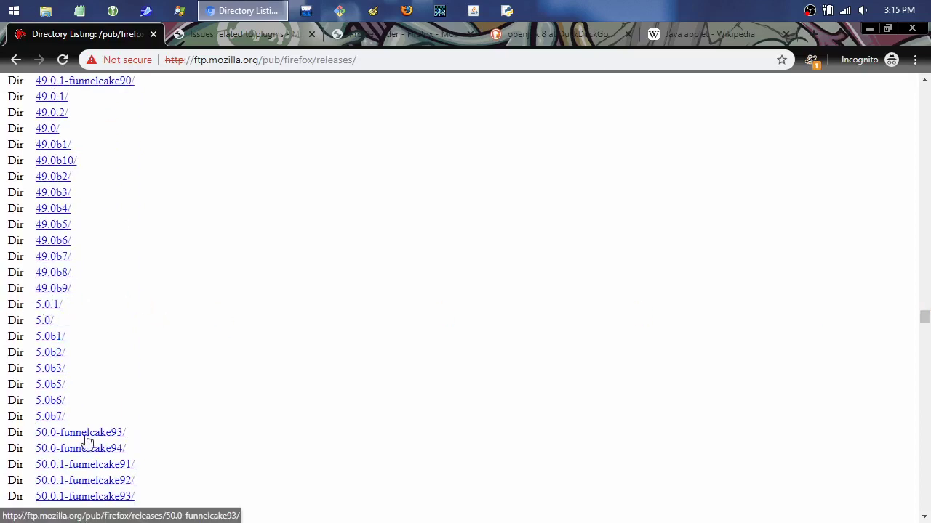
left_click(929, 483)
left_click(929, 482)
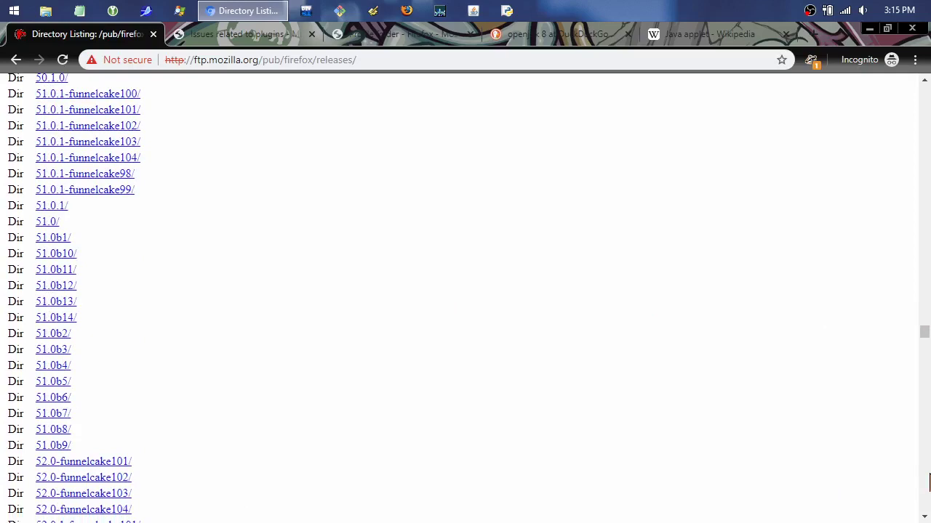
left_click(928, 482)
middle_click(254, 356)
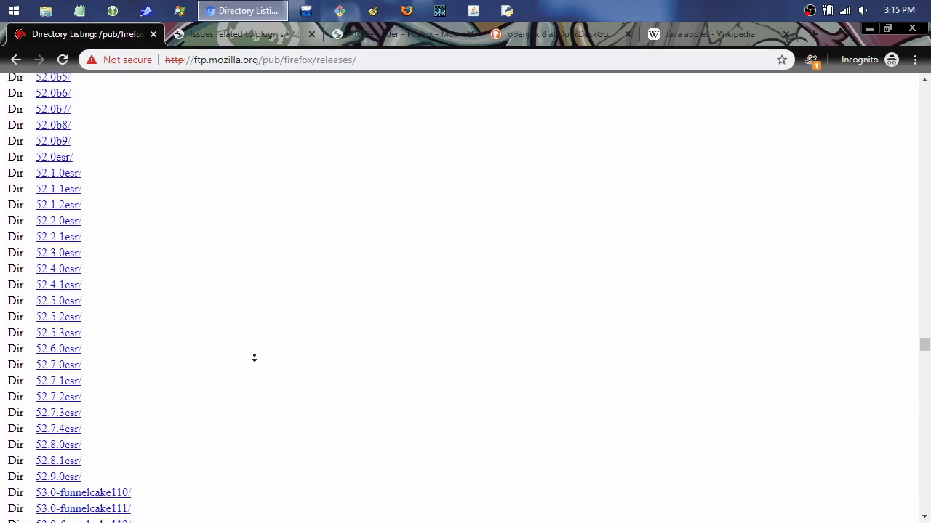
left_click(210, 331)
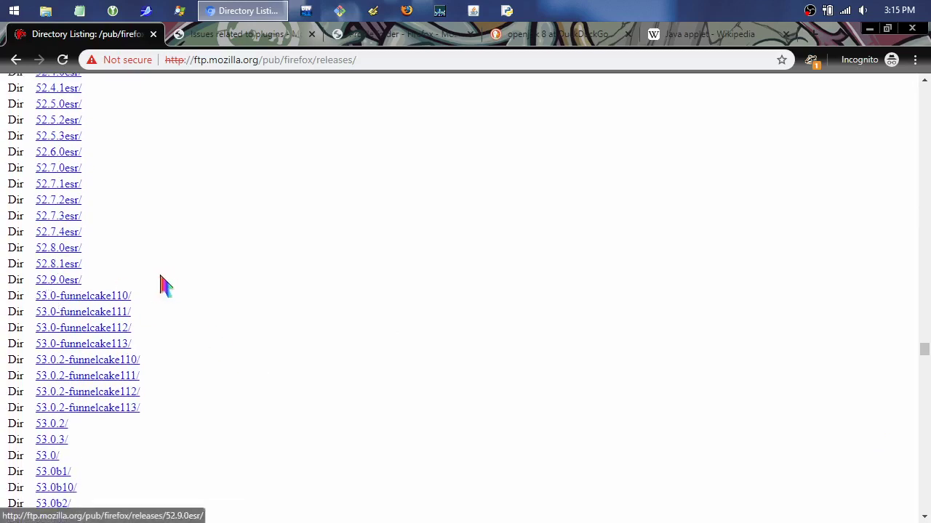
left_click(70, 280)
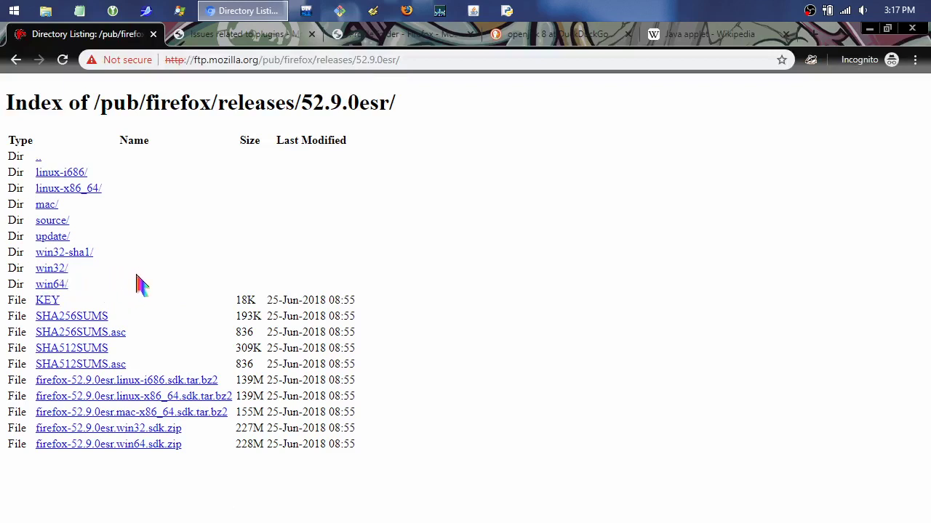
Open the win32 build directory of the release and go to its en-US folder.
left_click(58, 271)
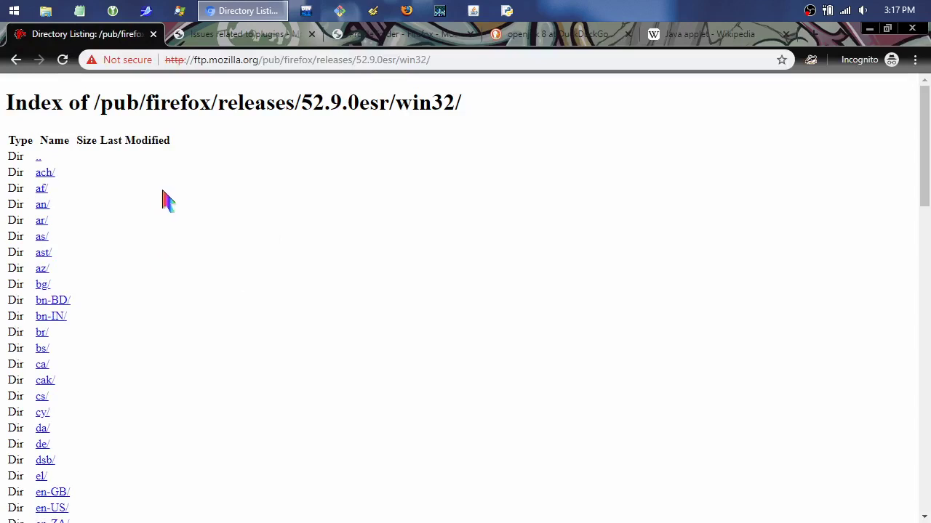
middle_click(222, 211)
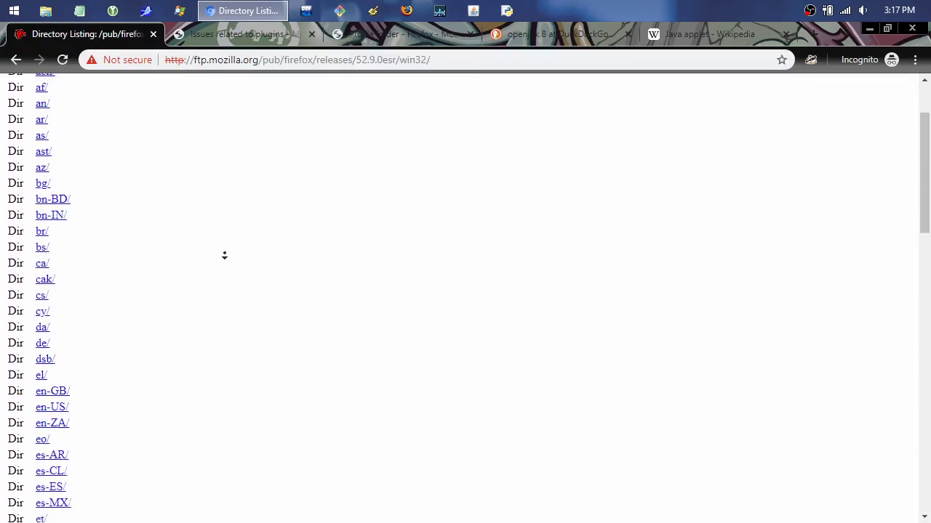
middle_click(225, 259)
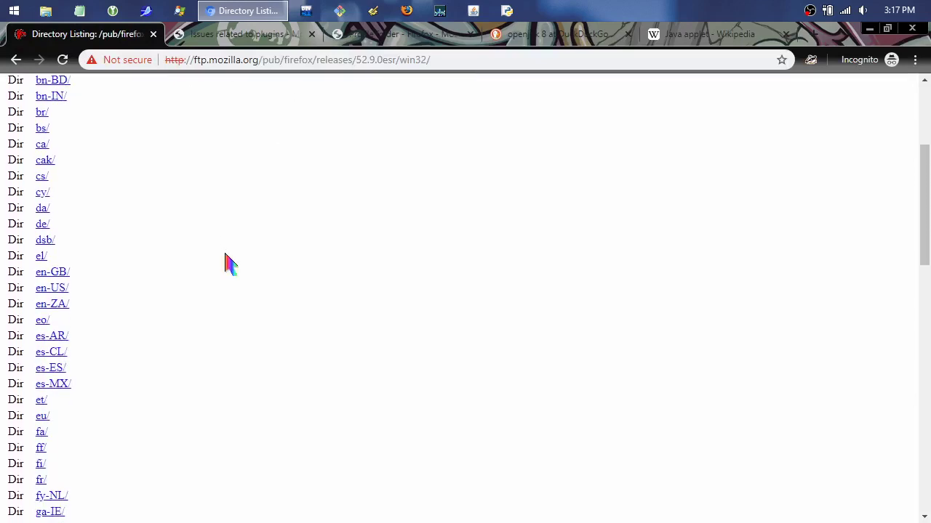
left_click(54, 291)
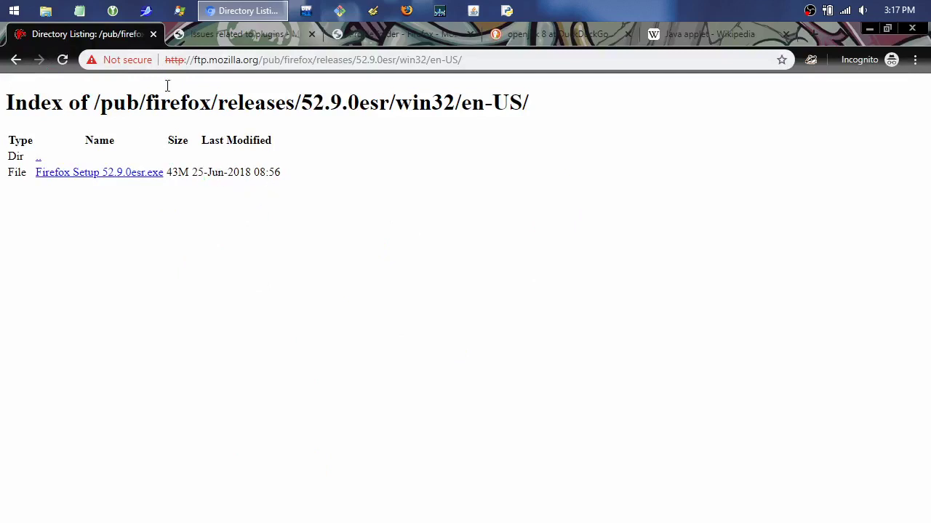
Close the Firefox directory listing and examine the MozillaZine article on plugin issues, especially the section on identifying installed plugins.
left_click(153, 34)
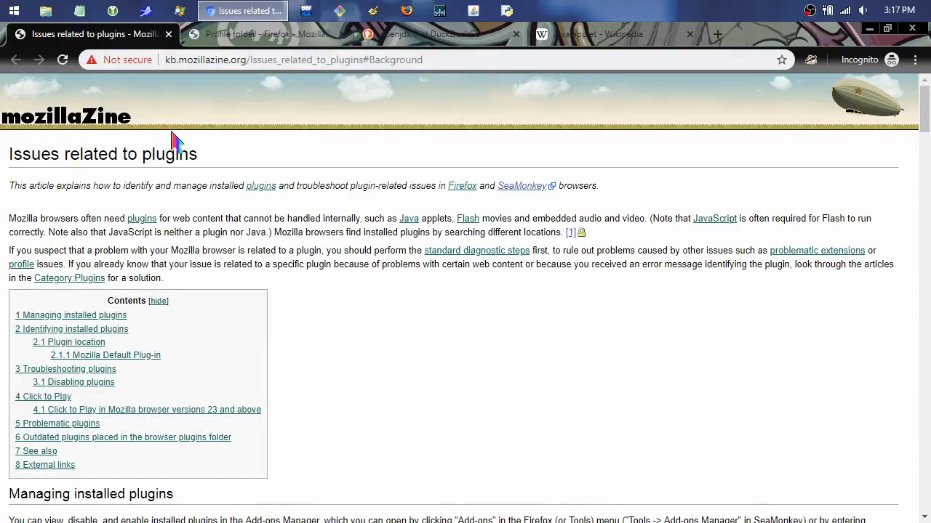
left_click(290, 64)
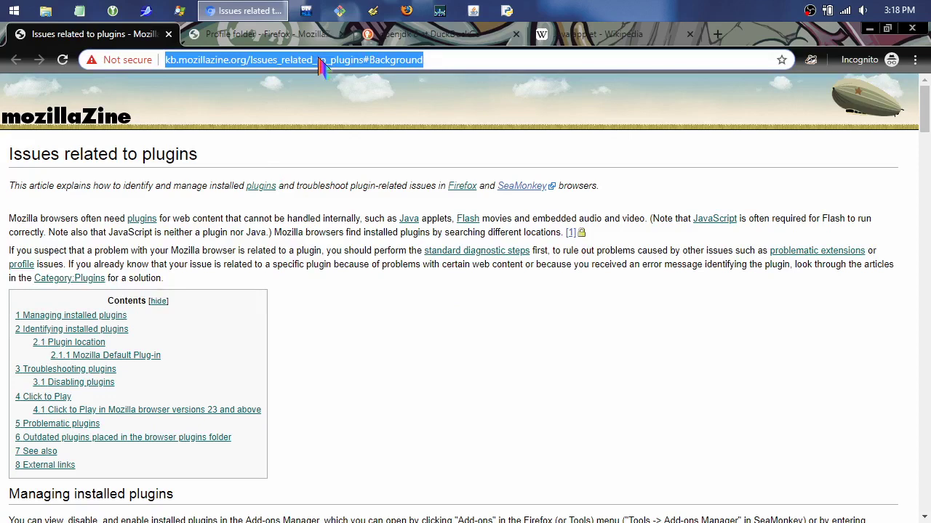
left_click(363, 231)
scroll(366, 270, "down", 5)
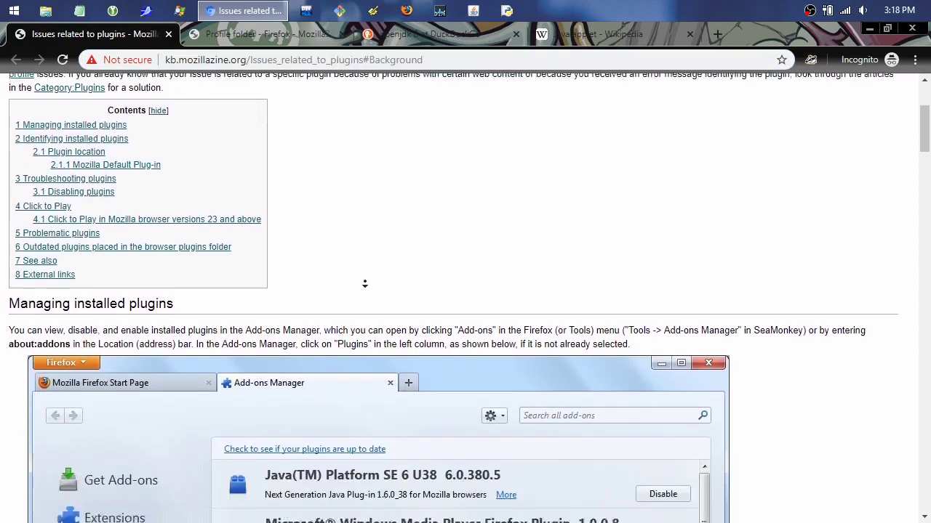
scroll(887, 263, "down", 10)
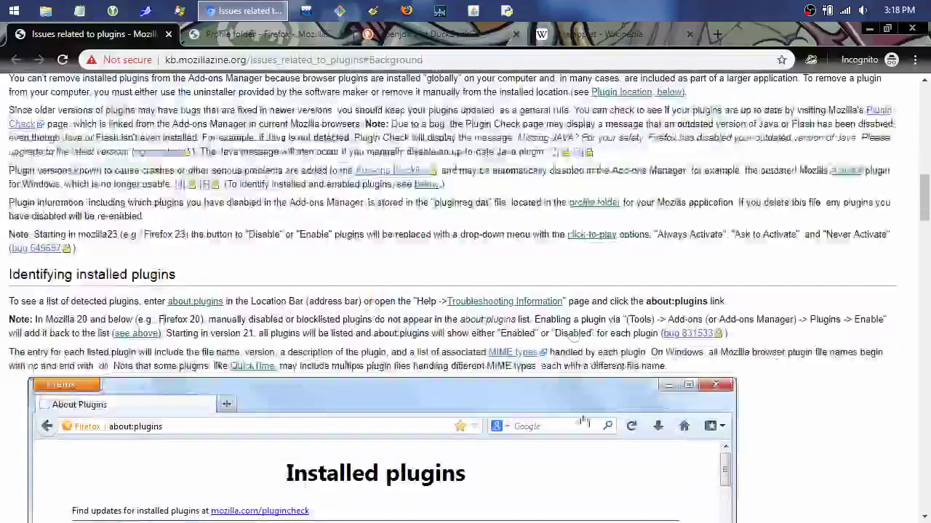
middle_click(858, 285)
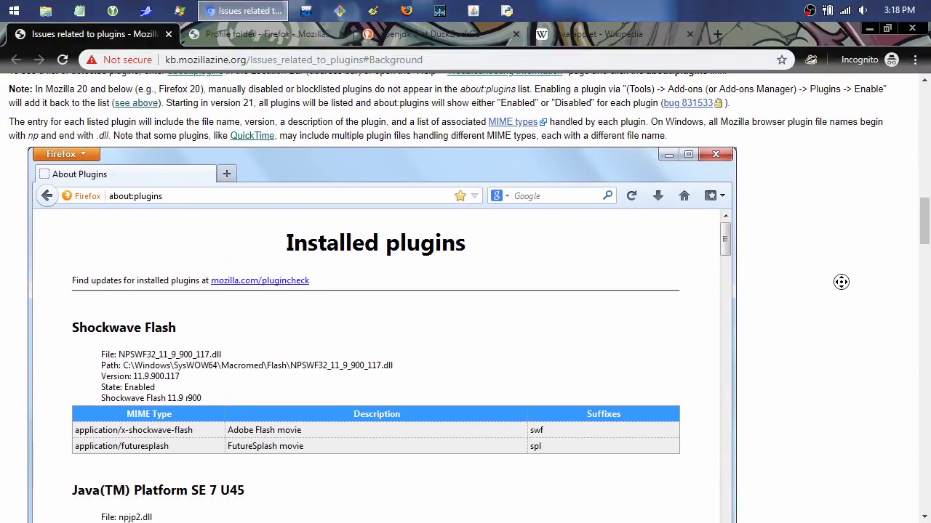
left_click(909, 248)
left_click_drag(922, 244, 925, 131)
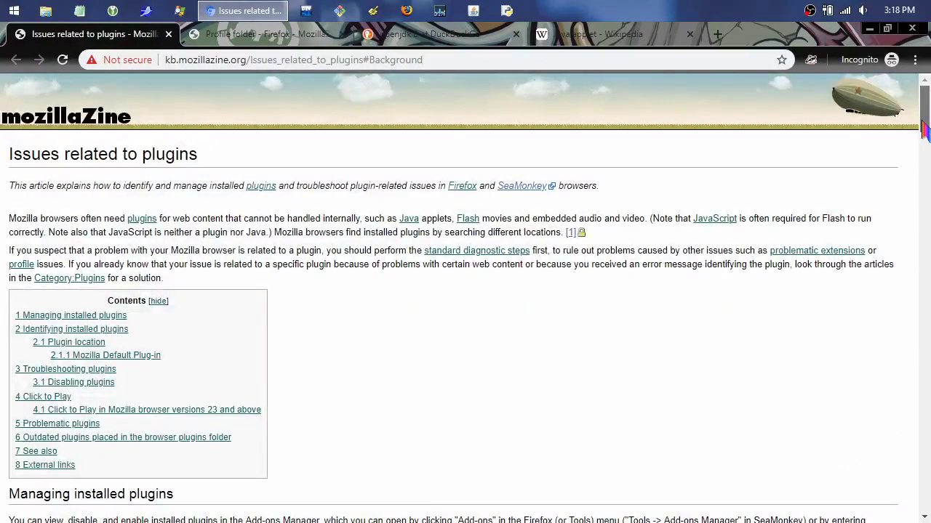
left_click_drag(925, 130, 927, 240)
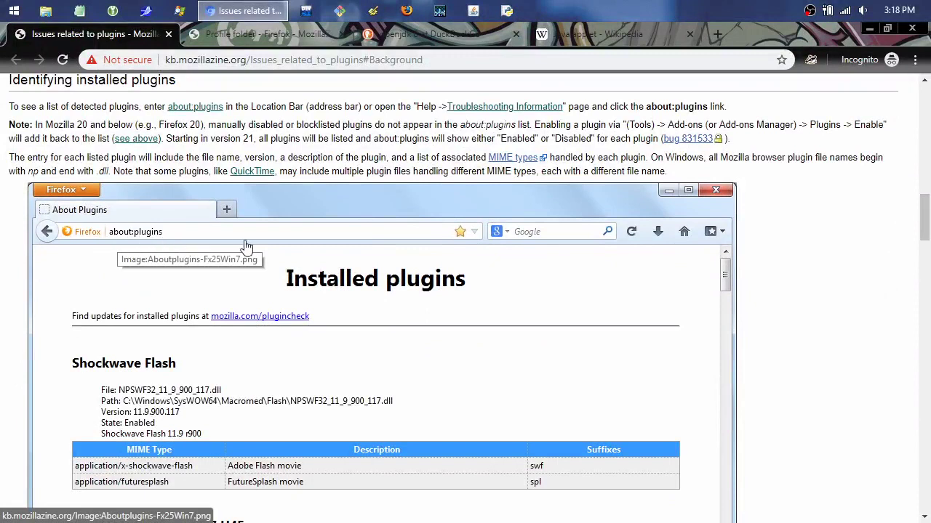
mouse_move(926, 225)
left_mouse_down()
mouse_move(926, 245)
mouse_move(921, 232)
left_mouse_up()
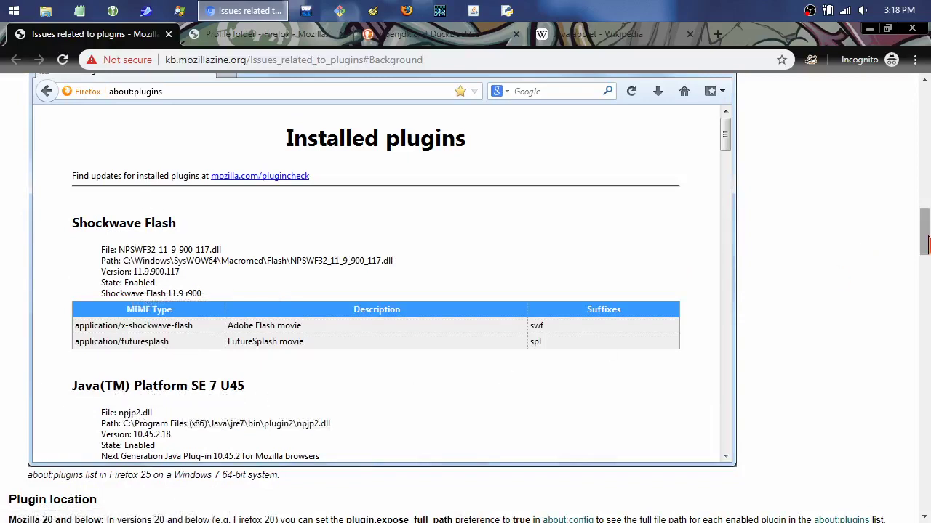
Switch to Mozilla Firefox and open the properties of its Mozilla Firefox ESR shortcut.
left_click(14, 10)
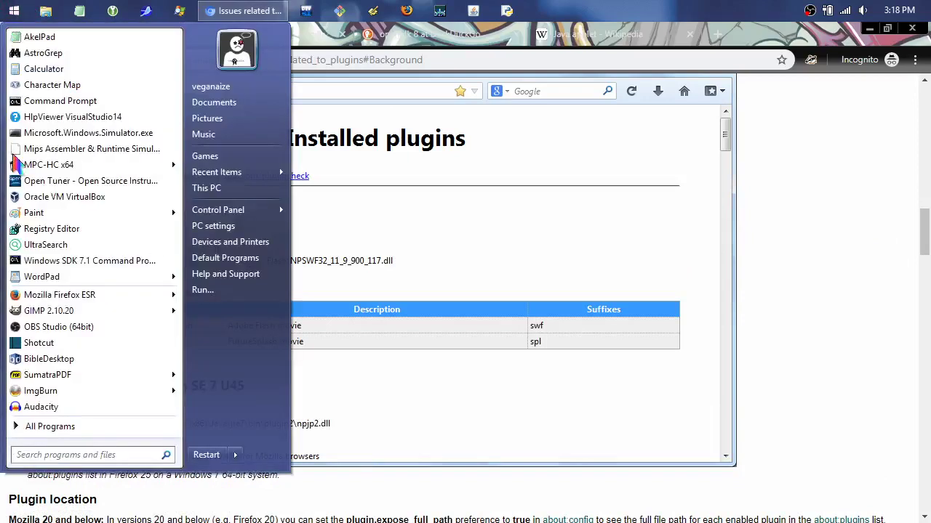
left_click(360, 323)
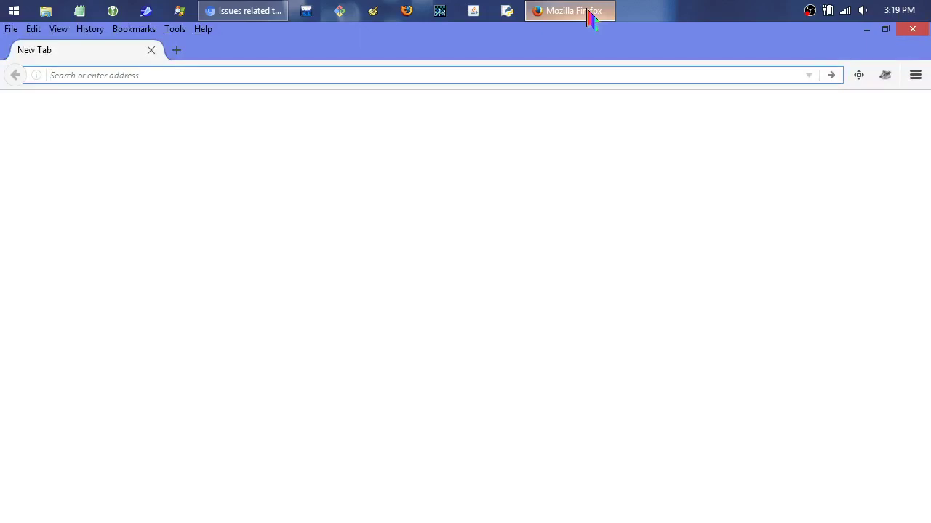
right_click(570, 14)
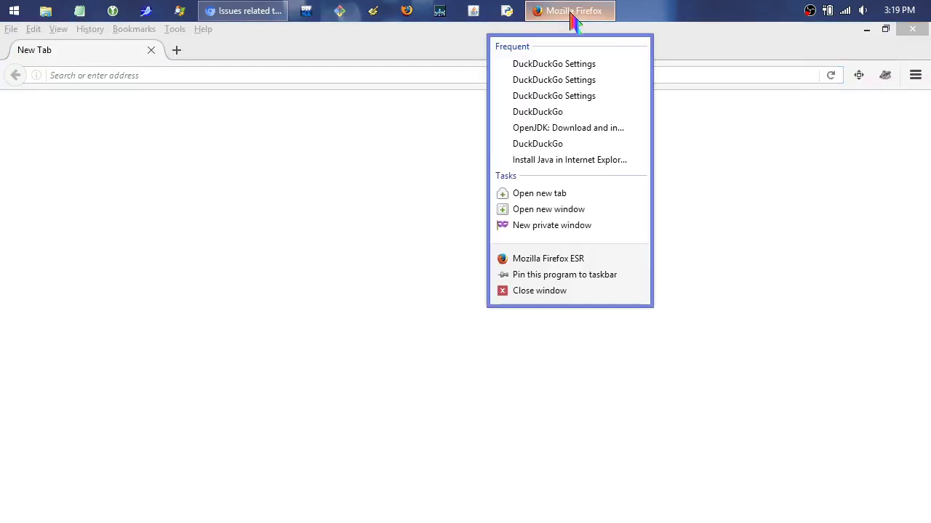
right_click(562, 260)
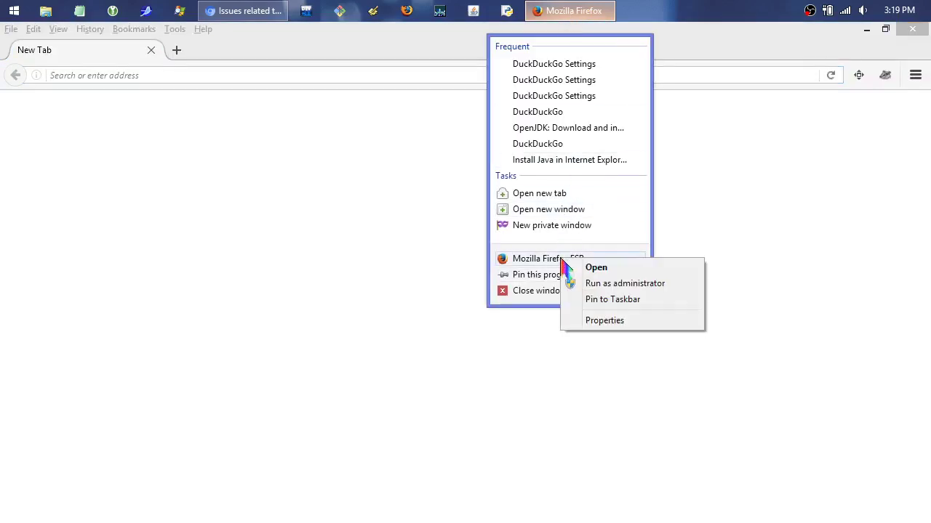
left_click(615, 320)
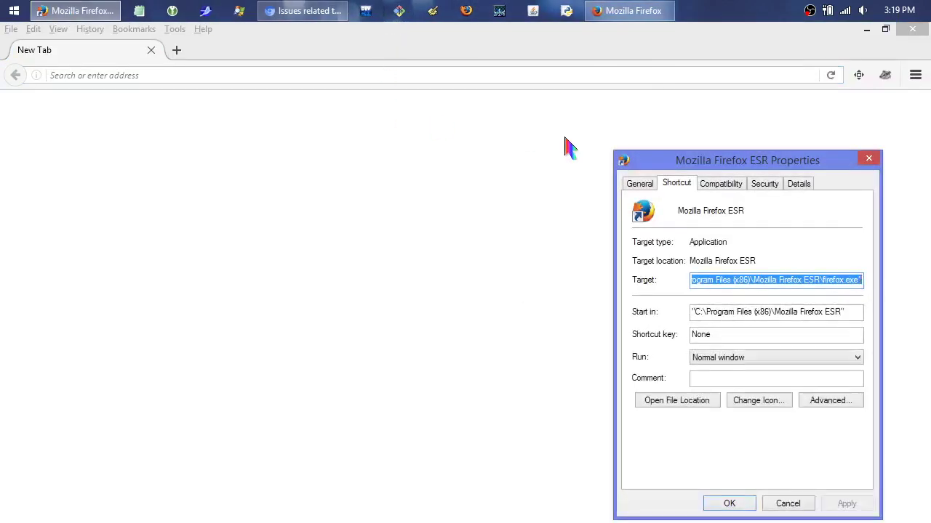
Examine each part of the shortcut's target path, from the program folder to the executable, and close the properties without changes.
left_click_drag(778, 283, 618, 285)
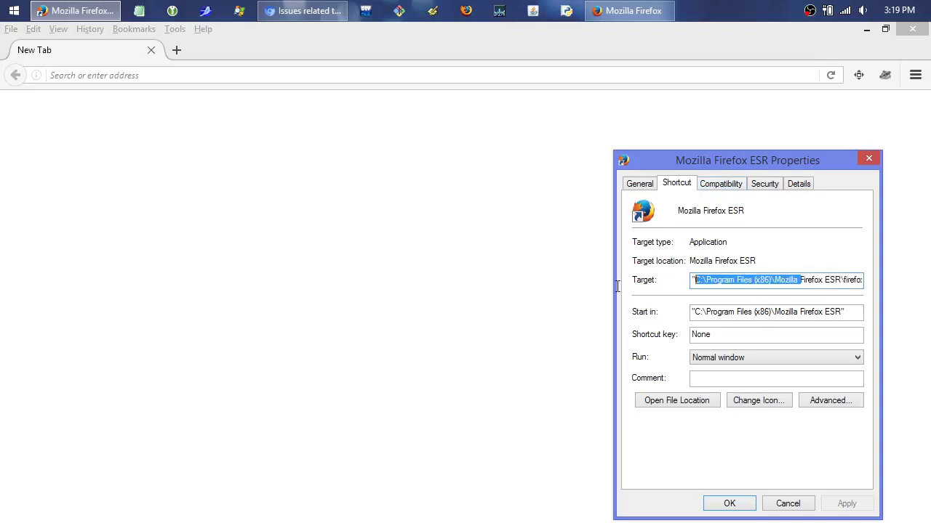
left_click(763, 280)
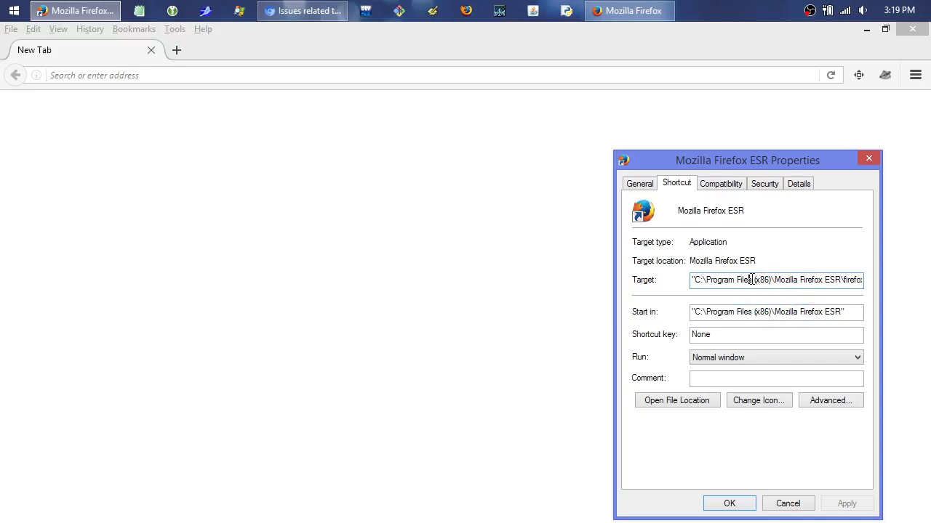
left_click_drag(766, 279, 780, 295)
left_click(775, 284)
left_click_drag(820, 279, 782, 273)
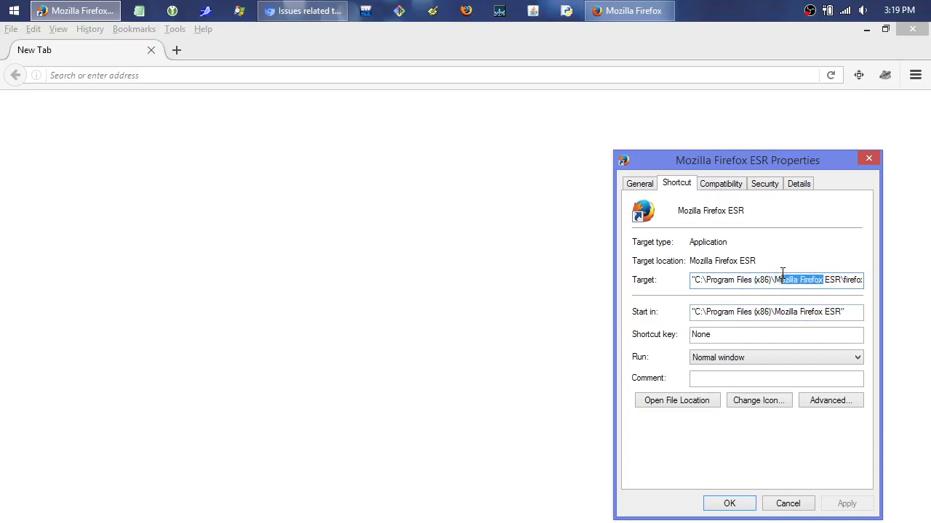
left_click(829, 283)
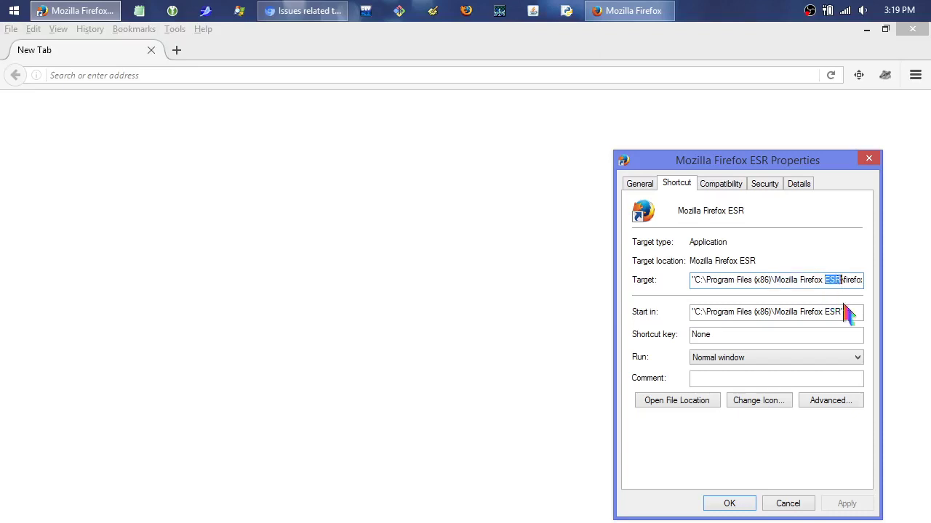
left_click_drag(846, 281, 871, 279)
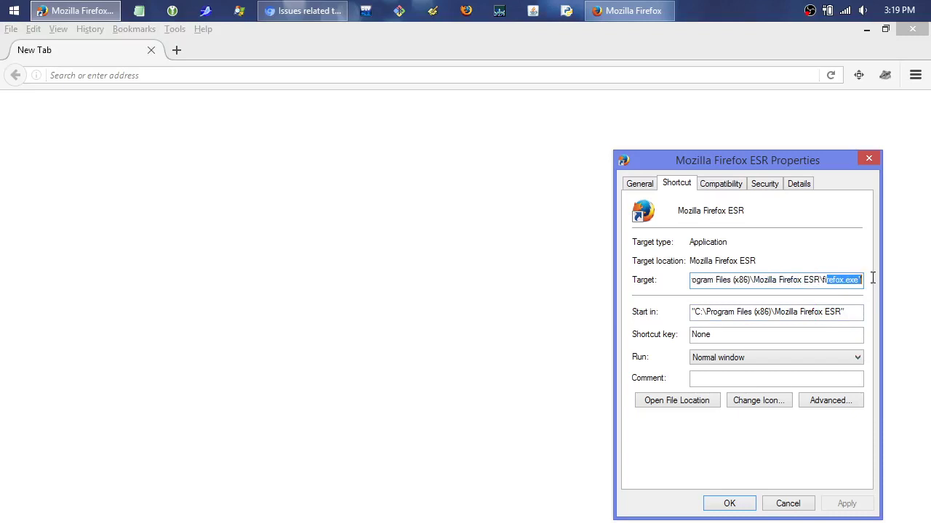
left_click(838, 285)
left_click(789, 504)
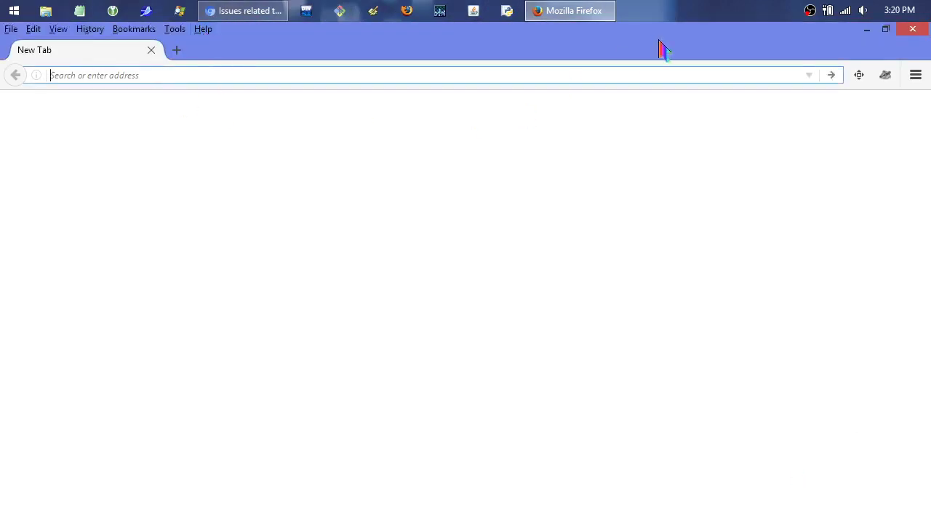
Turn off Wi-Fi in the Windows network settings and return to the browser.
left_click(847, 13)
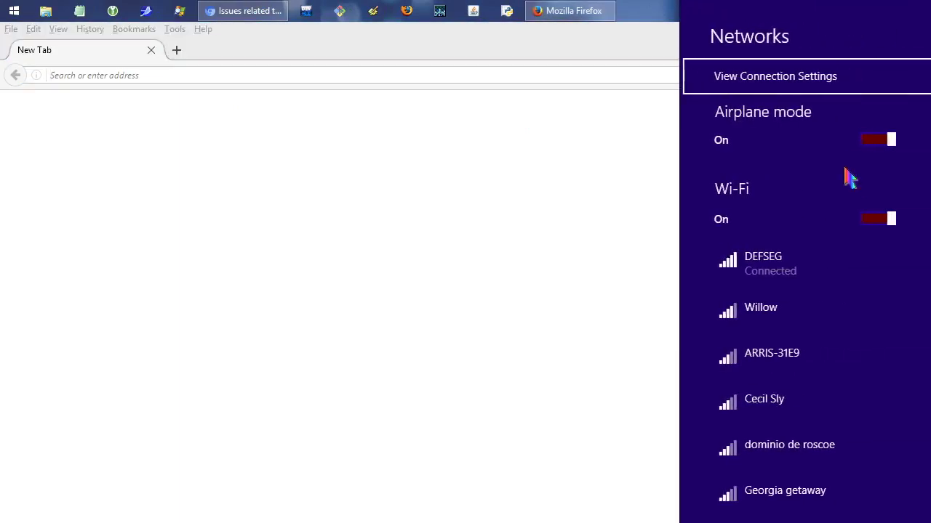
left_click(871, 224)
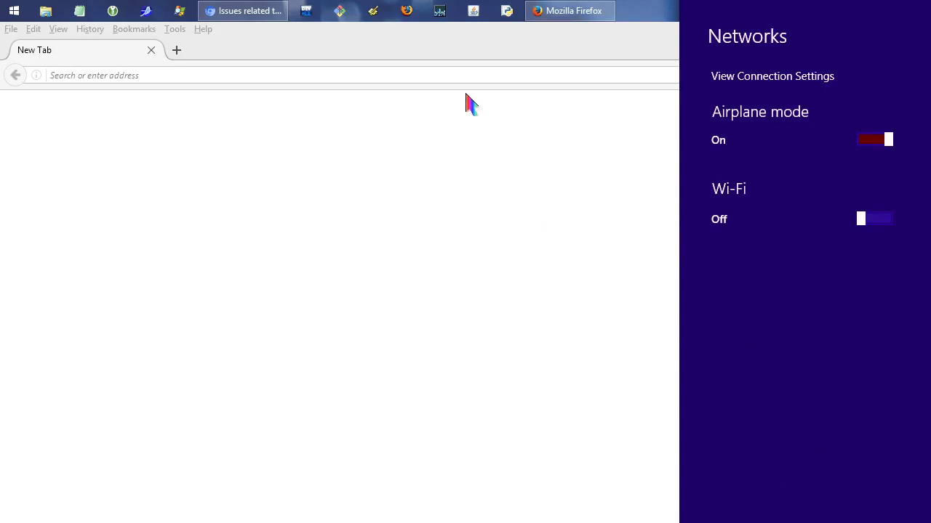
left_click(457, 51)
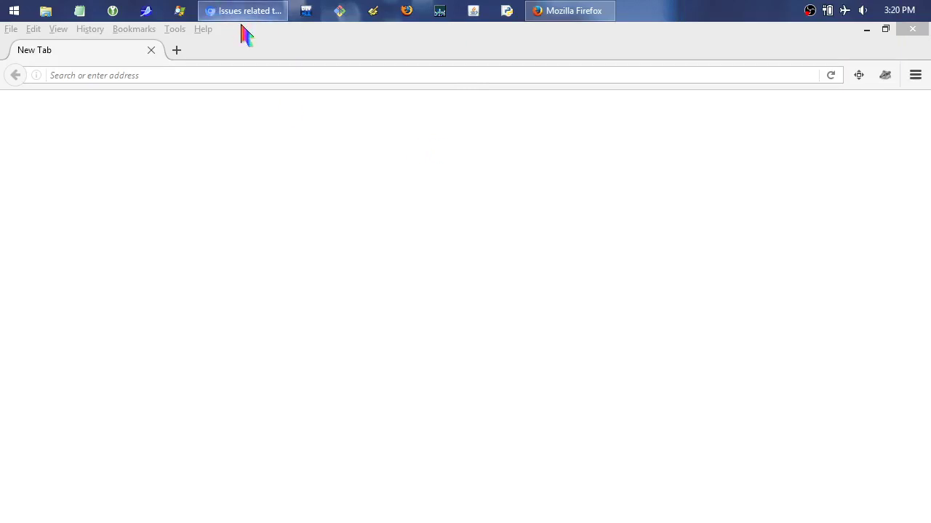
Check the version, architecture and update channel in the About Mozilla Firefox window, and close it.
left_click(203, 29)
left_click(243, 182)
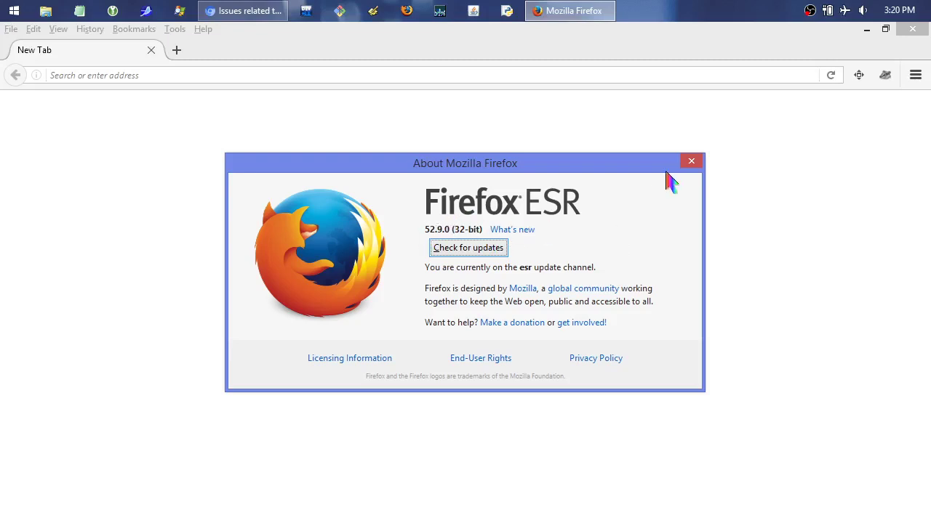
left_click(698, 164)
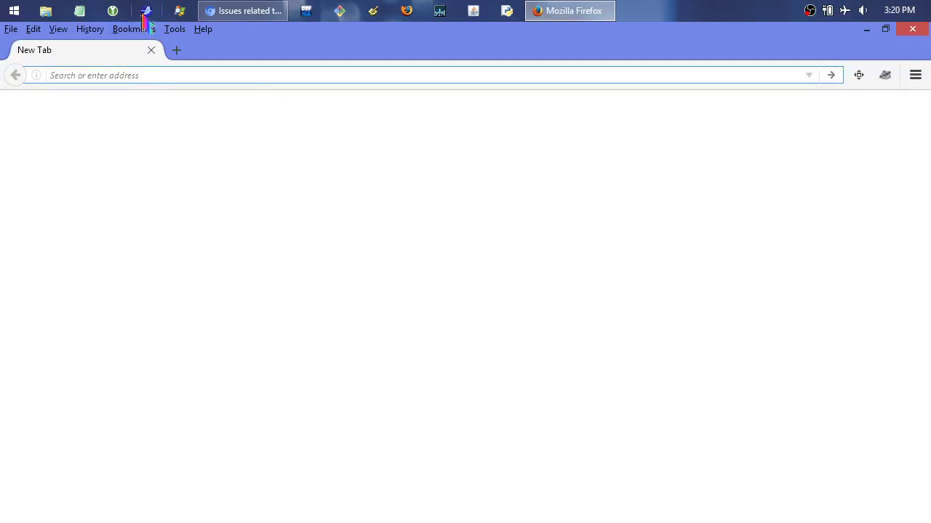
Open the browser options and choose "Show a blank page" as the General startup behaviour.
left_click(175, 30)
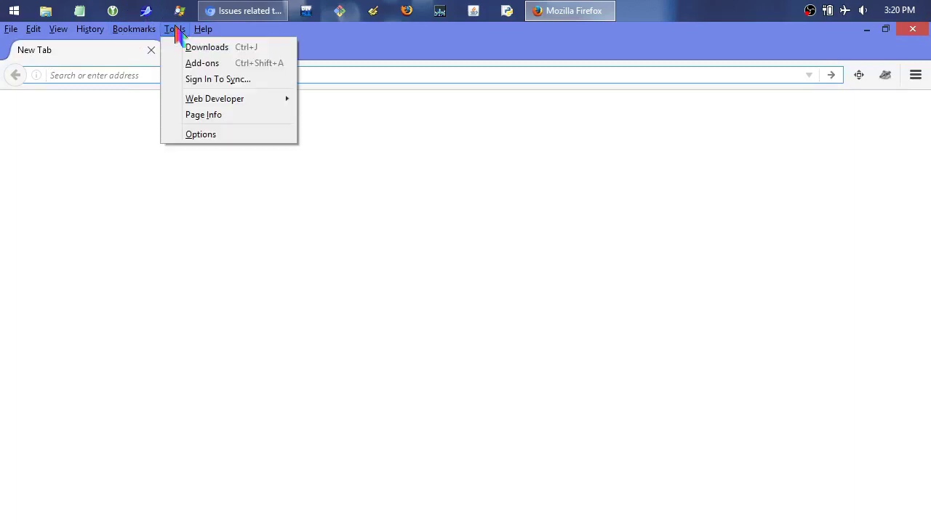
left_click(198, 136)
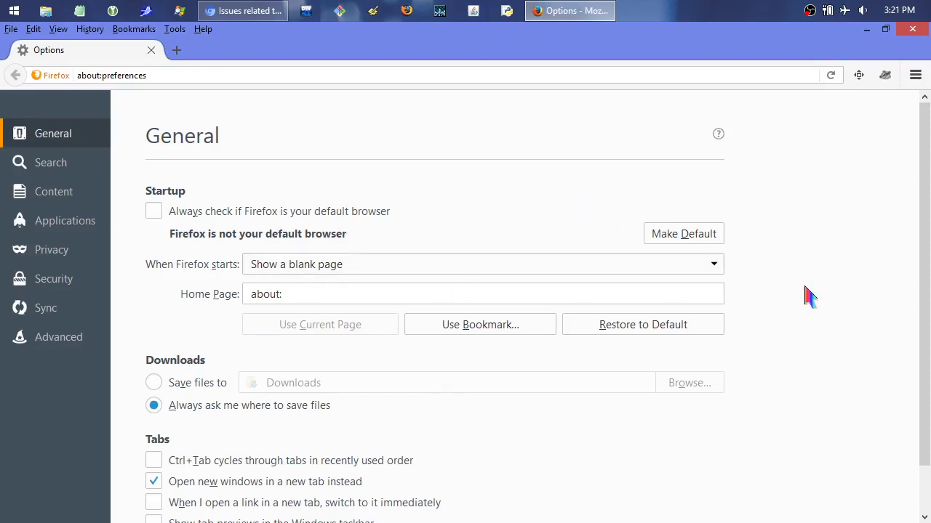
left_click(717, 267)
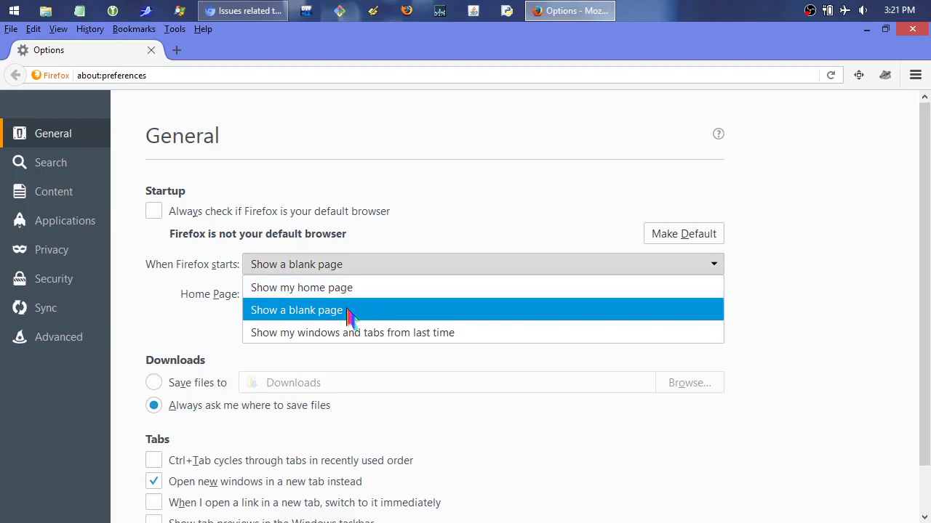
left_click(311, 312)
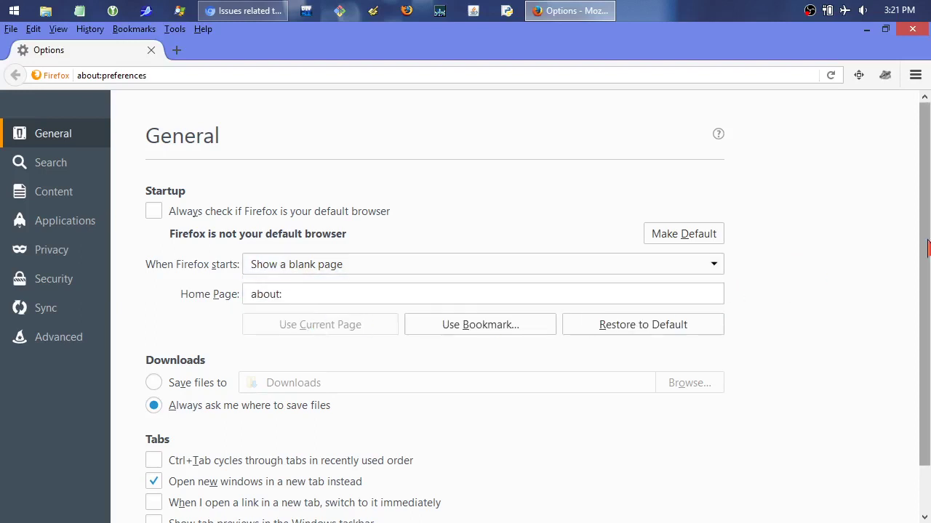
scroll(927, 248, "down", 1)
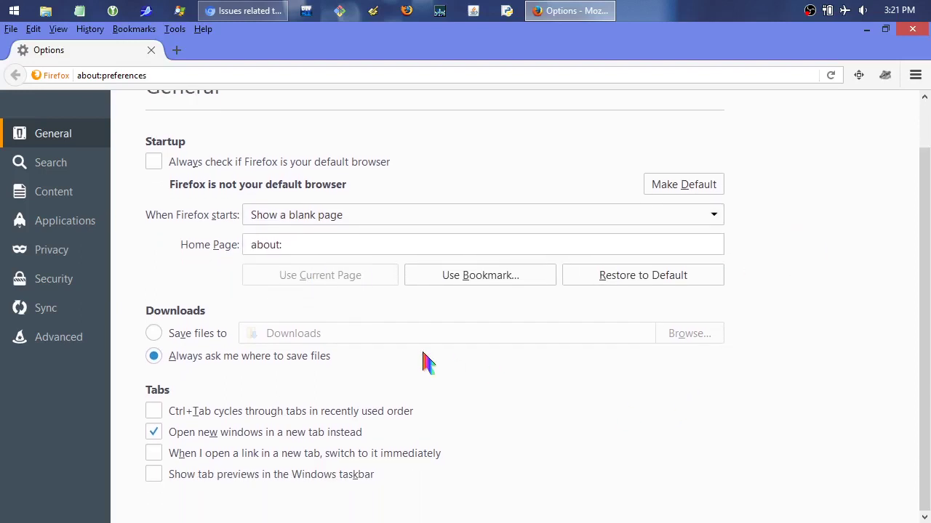
Examine the Search settings with their one-click search engines, as well as the Content and Applications settings.
left_click(53, 171)
left_click_drag(928, 200, 906, 233)
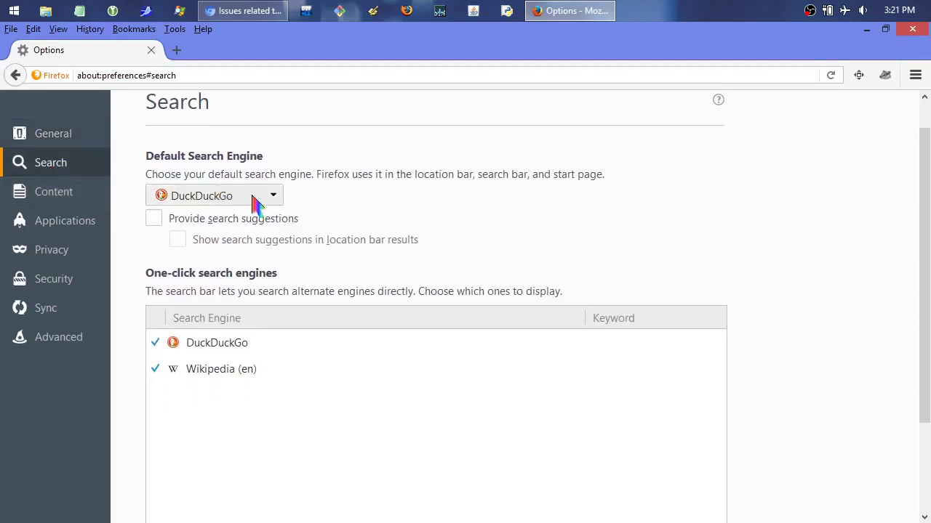
left_click_drag(928, 226, 929, 313)
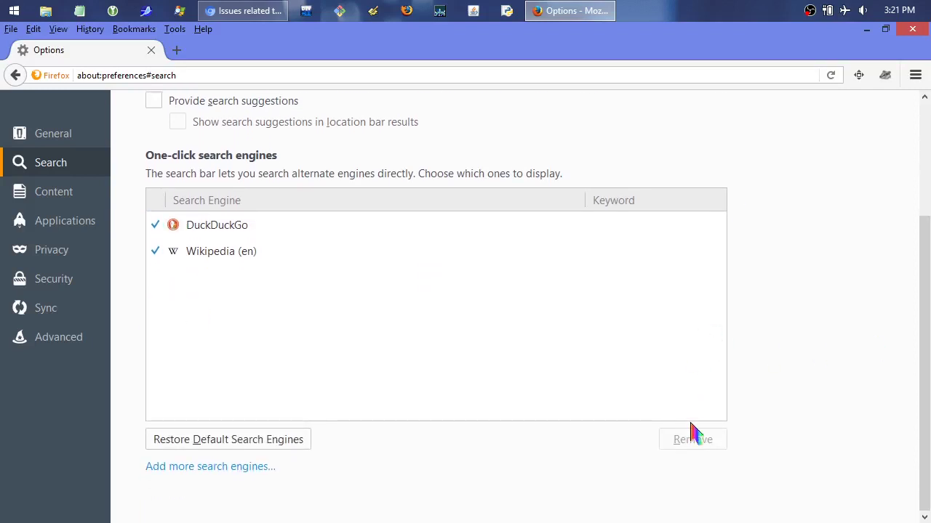
left_click(271, 230)
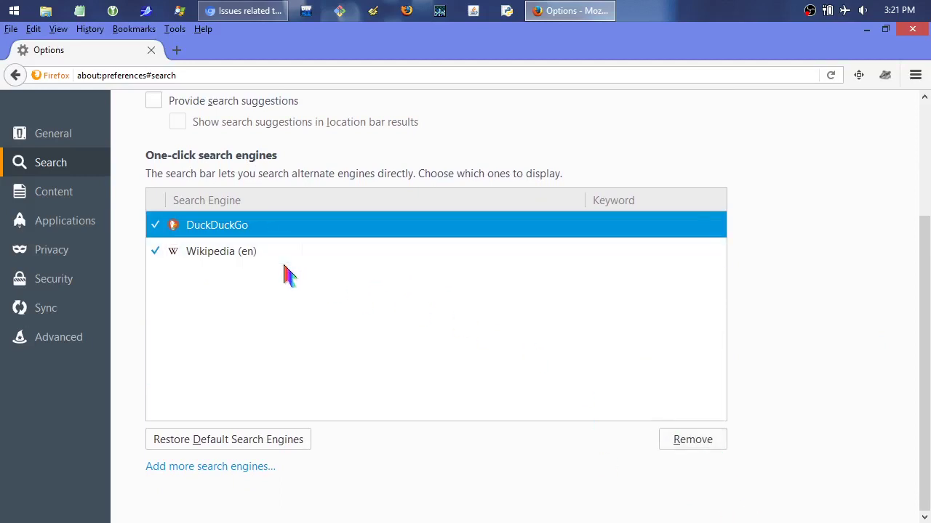
left_click(39, 195)
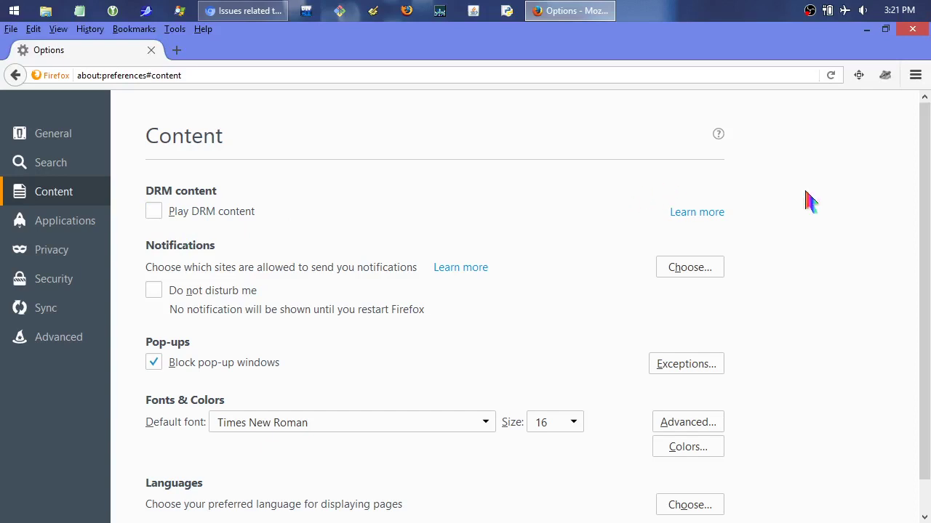
scroll(927, 225, "down", 1)
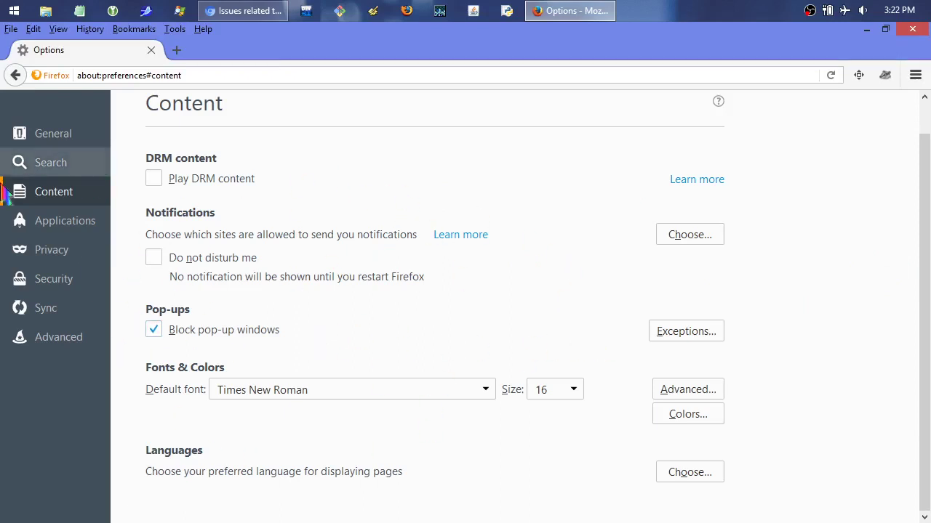
left_click(38, 225)
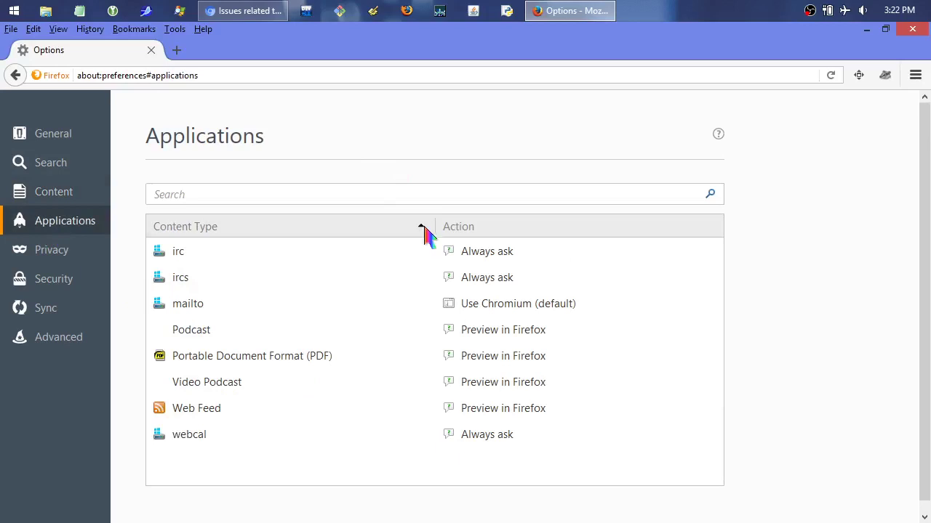
In the Privacy settings, try keeping cookies until "I close Firefox" and set the retention back to "they expire".
left_click(55, 254)
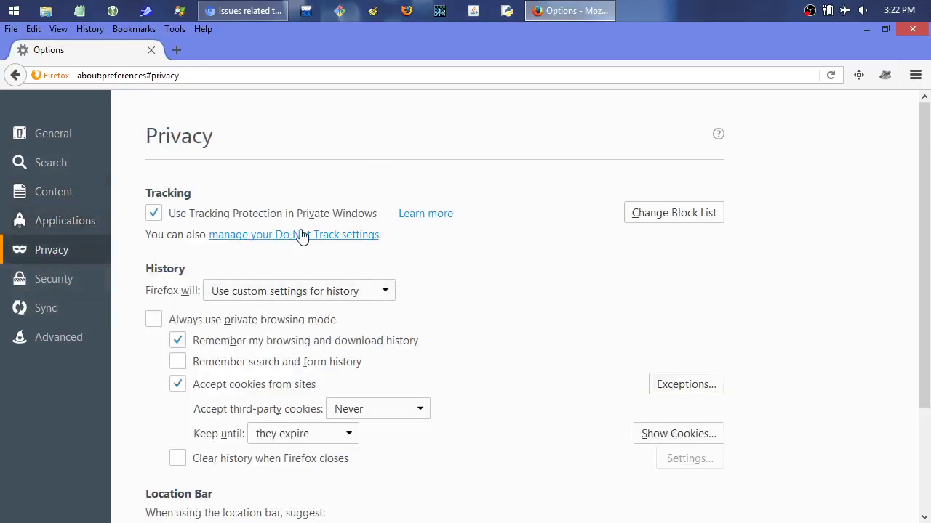
scroll(219, 269, "down", 3)
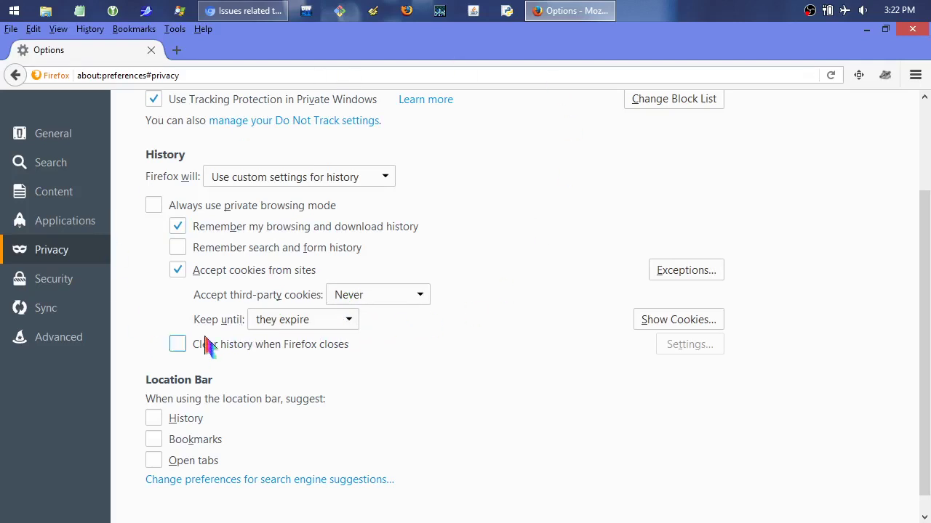
left_click(301, 324)
left_click(309, 368)
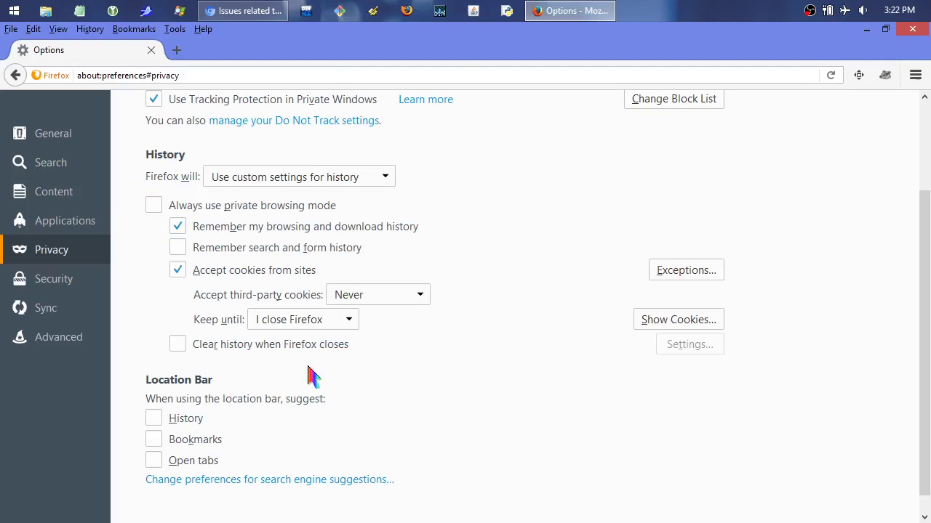
left_click(348, 324)
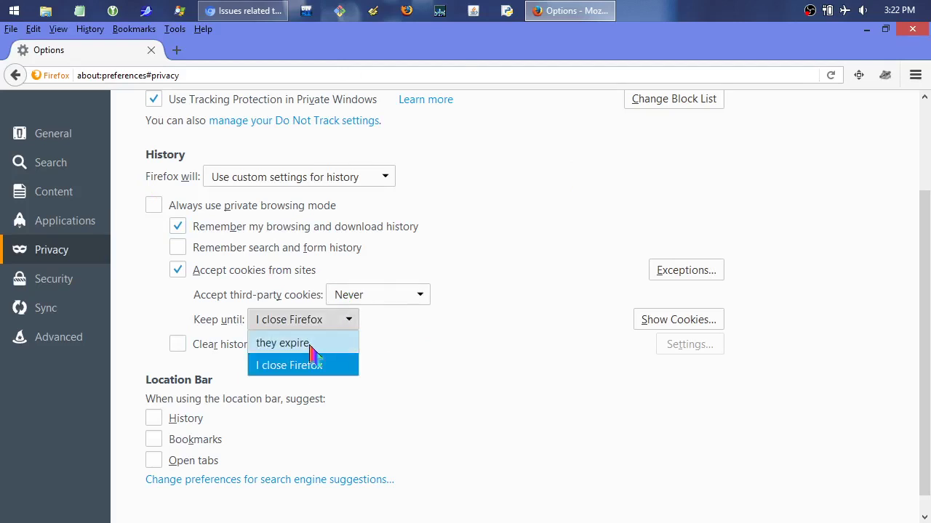
left_click(312, 347)
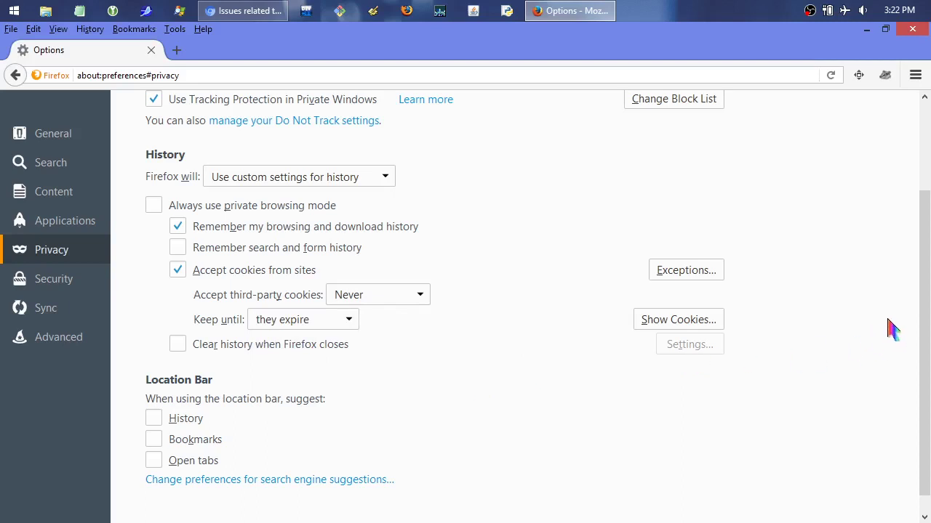
Examine the Security and Sync settings, plus the Advanced settings for General, Data Choices, Network and Update.
left_click(56, 283)
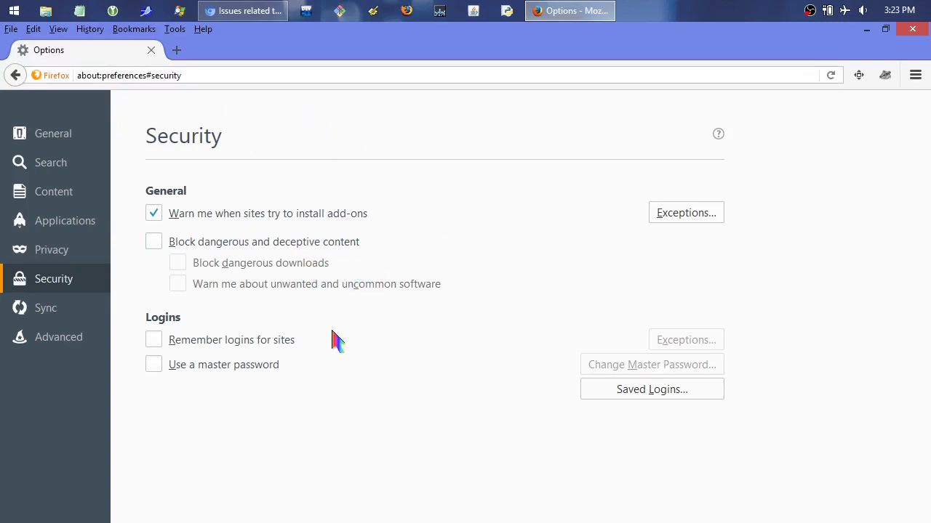
left_click(50, 309)
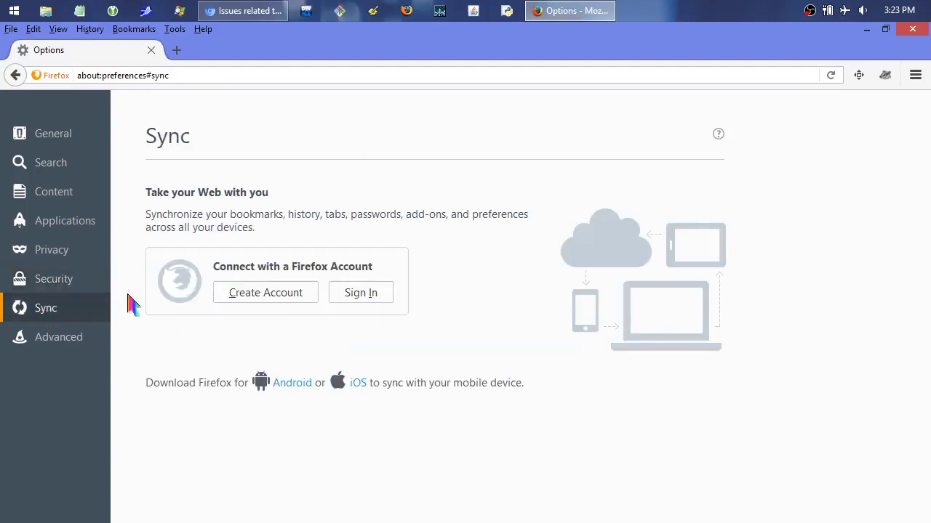
left_click(49, 288)
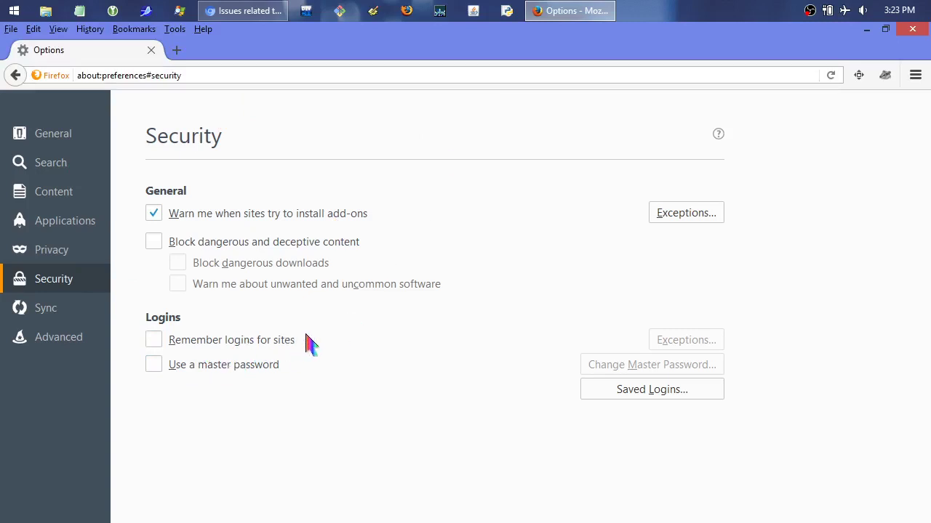
left_click(44, 313)
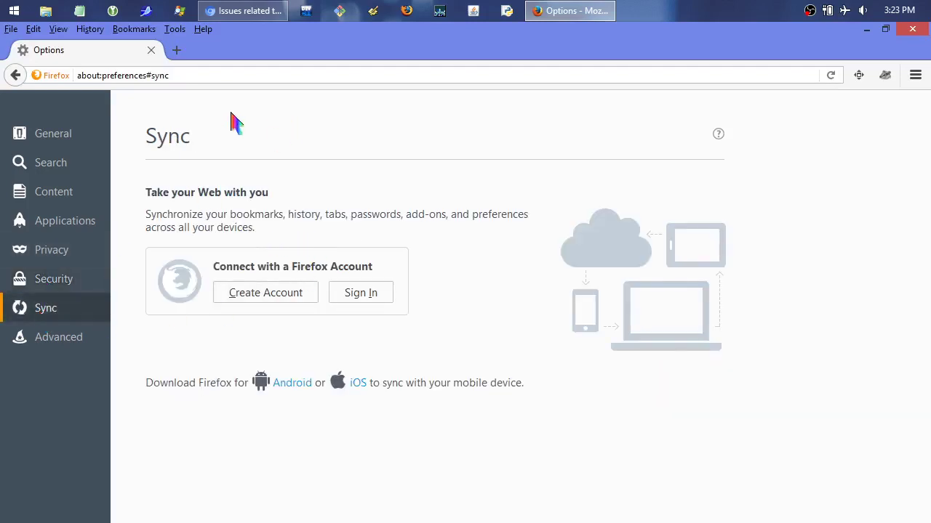
left_click(102, 340)
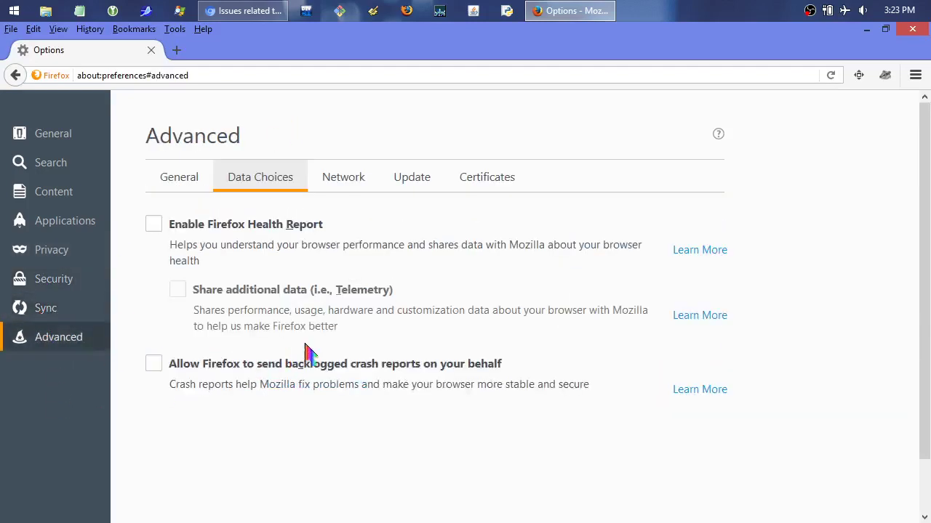
left_click(182, 177)
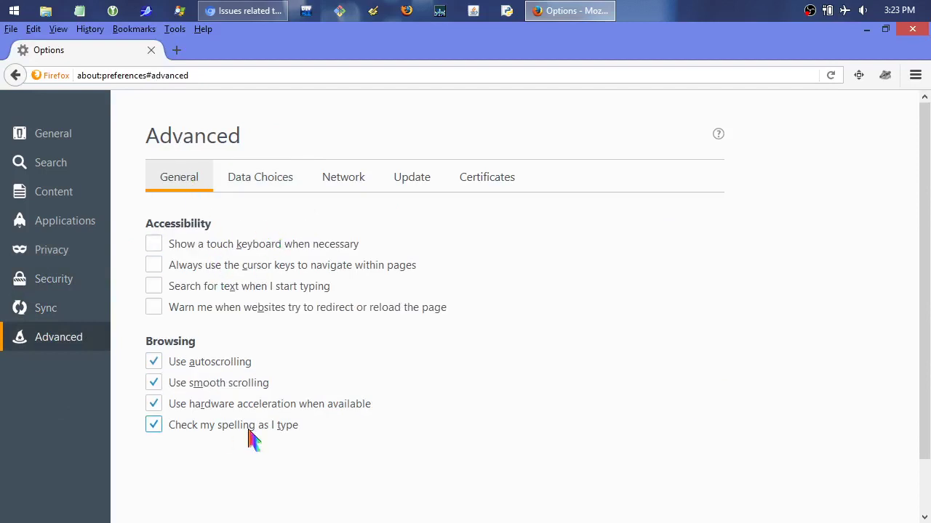
left_click(279, 184)
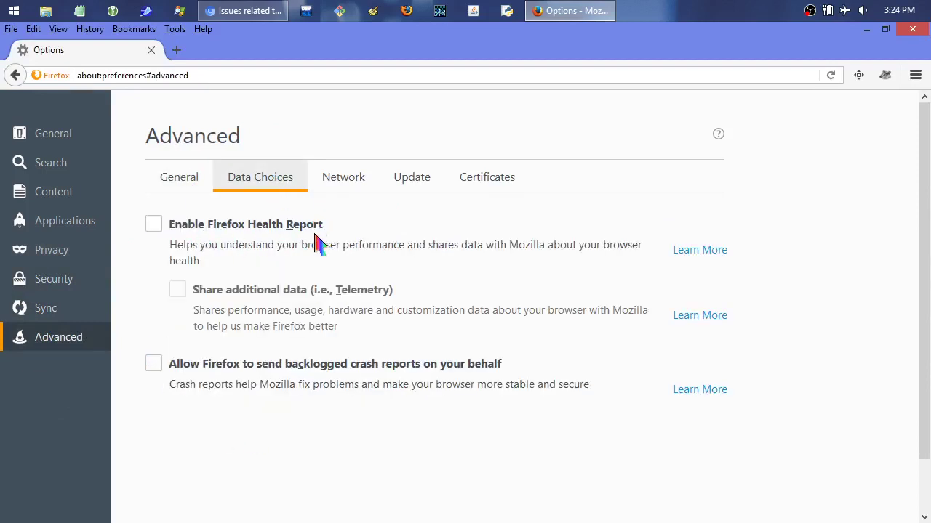
left_click(348, 181)
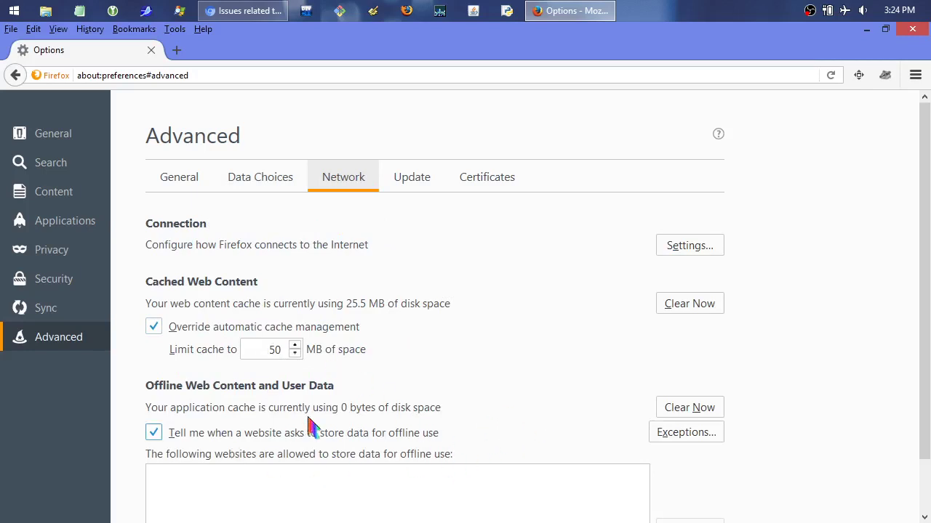
left_click(426, 183)
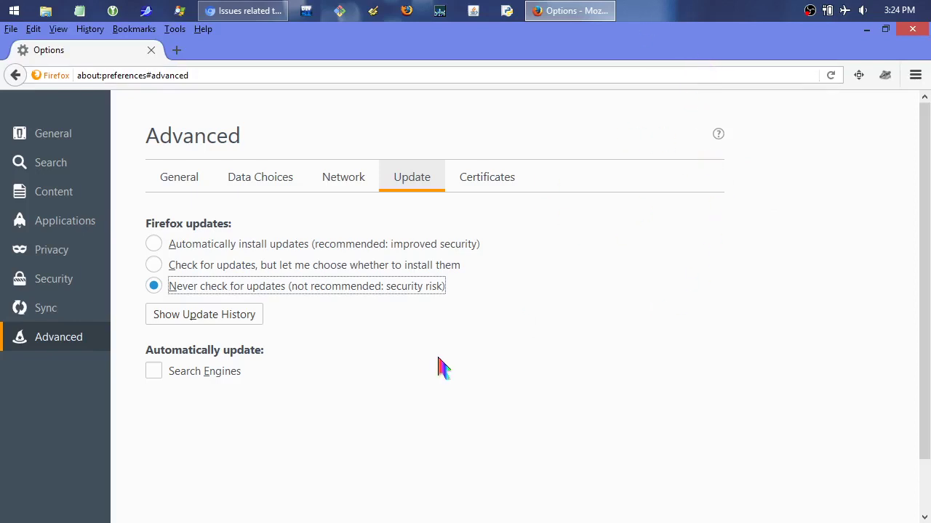
In the Advanced certificate settings, disable querying OCSP responder servers to confirm the validity of certificates.
left_click(485, 187)
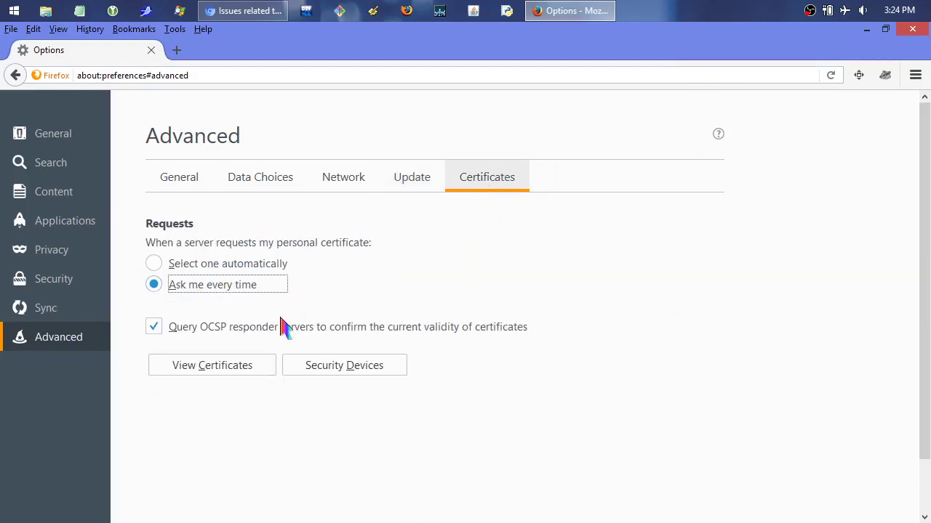
left_click(153, 328)
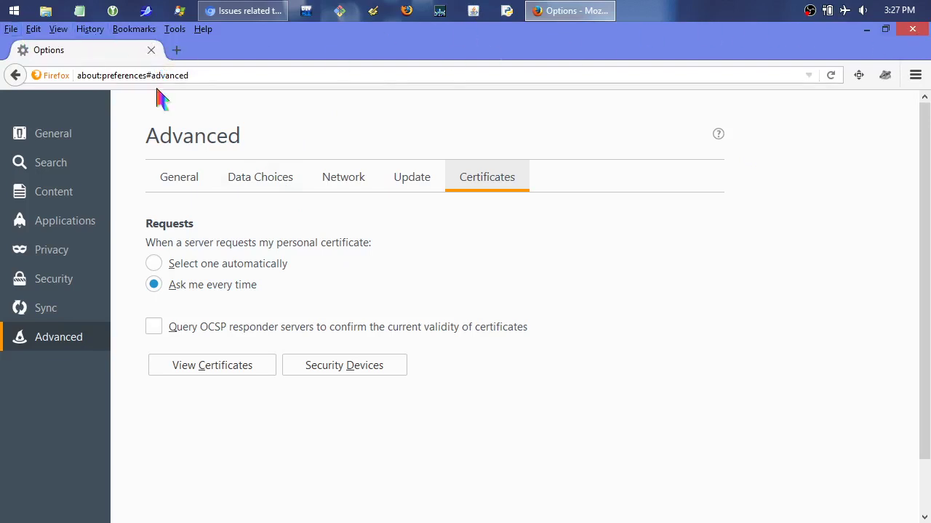
Open the about:plugins page to list the installed plugins.
left_click(97, 77)
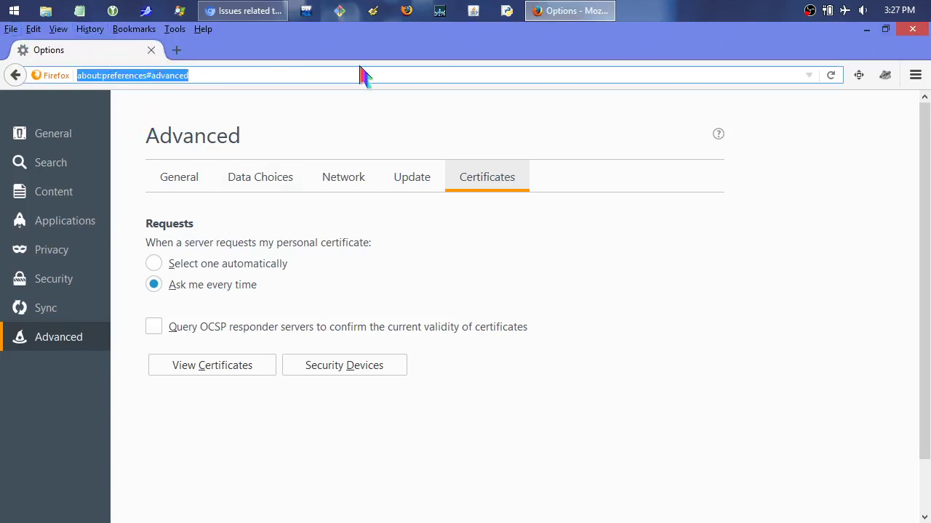
type("about:pl")
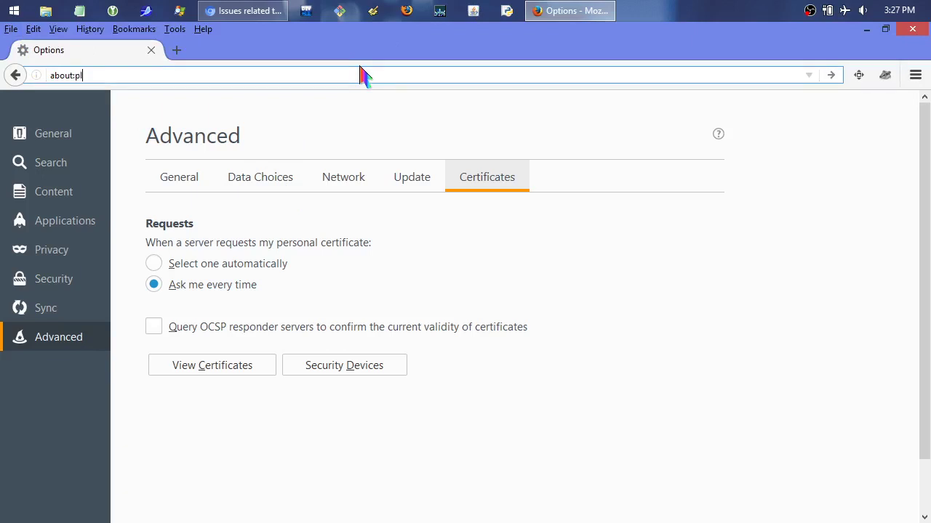
type("ugins")
key("Return")
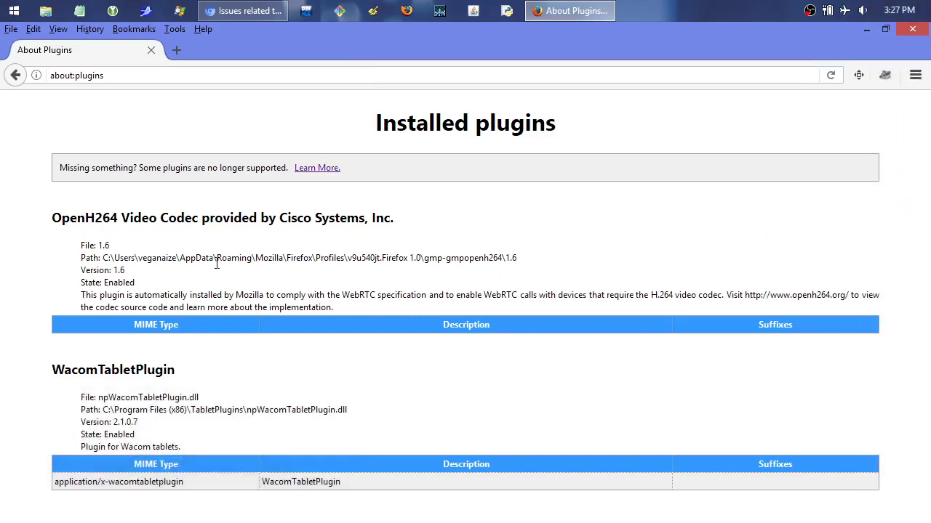
Examine the OpenH264 Video Codec and WacomTabletPlugin entries on the installed plugins page, including the codec's file path.
left_click_drag(51, 220, 418, 233)
left_click(473, 240)
left_click_drag(385, 259, 458, 259)
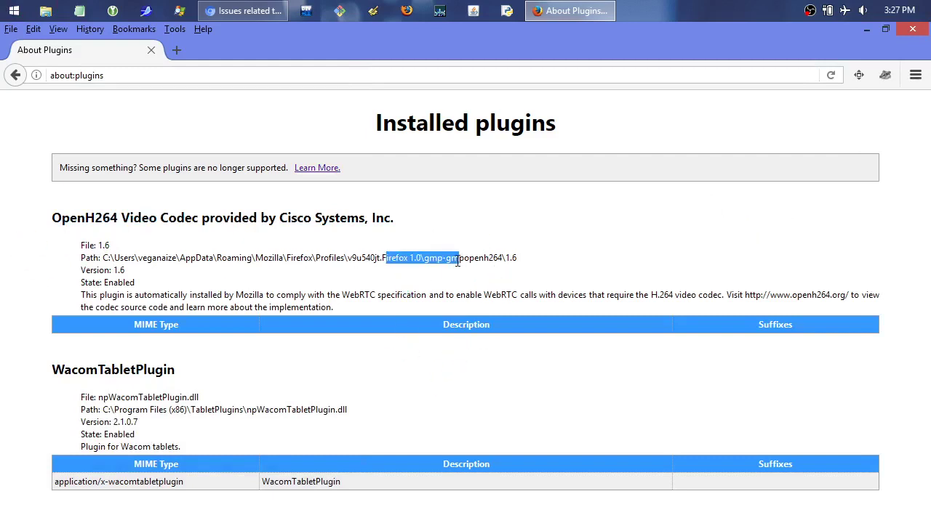
left_click(353, 258)
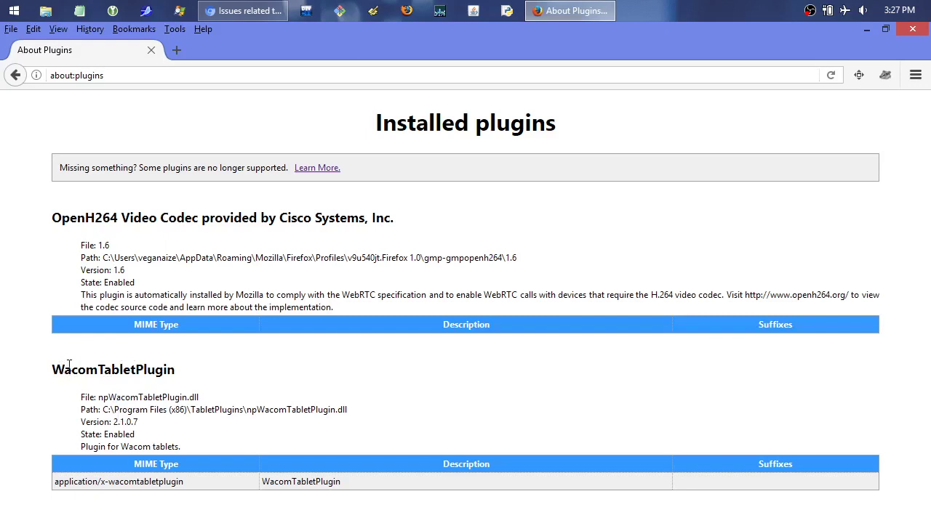
left_click_drag(71, 370, 236, 375)
left_click(240, 381)
View the Firefox version information and check which update policy is chosen in the Advanced Update settings.
left_click(203, 29)
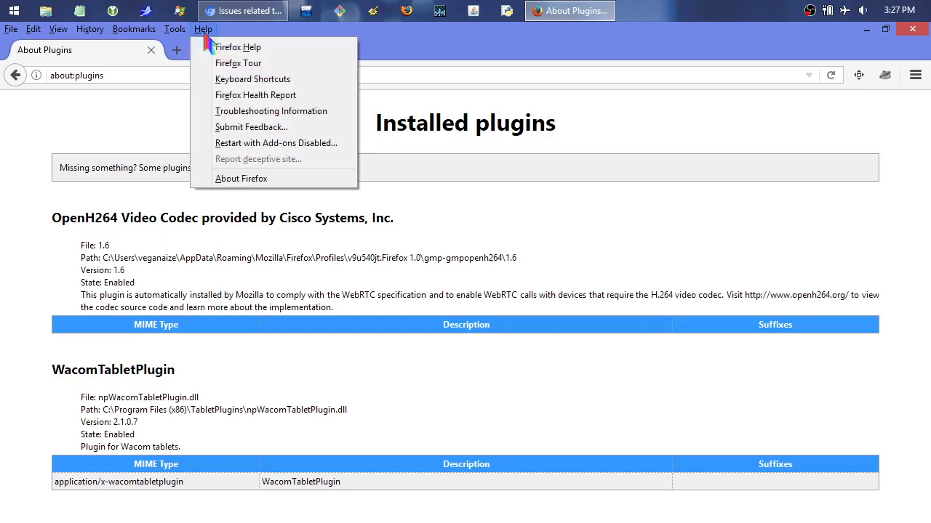
left_click(231, 180)
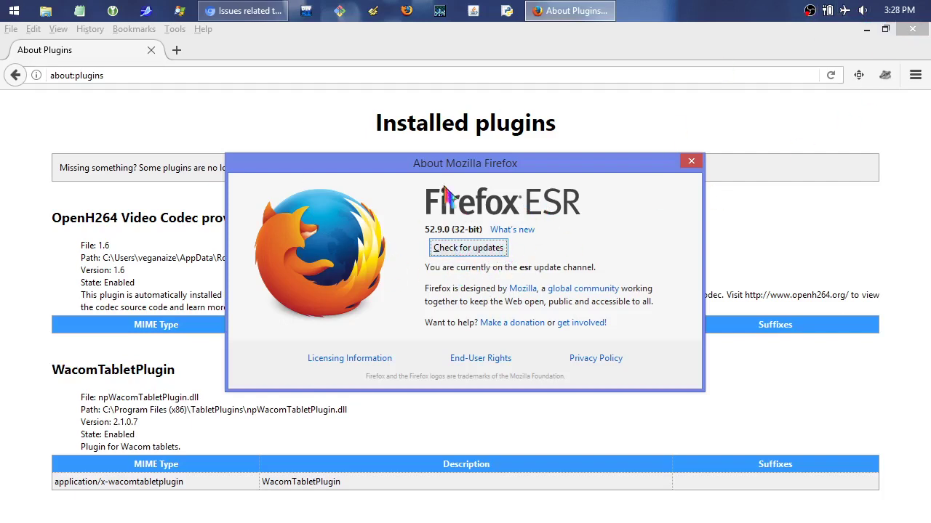
left_click(176, 30)
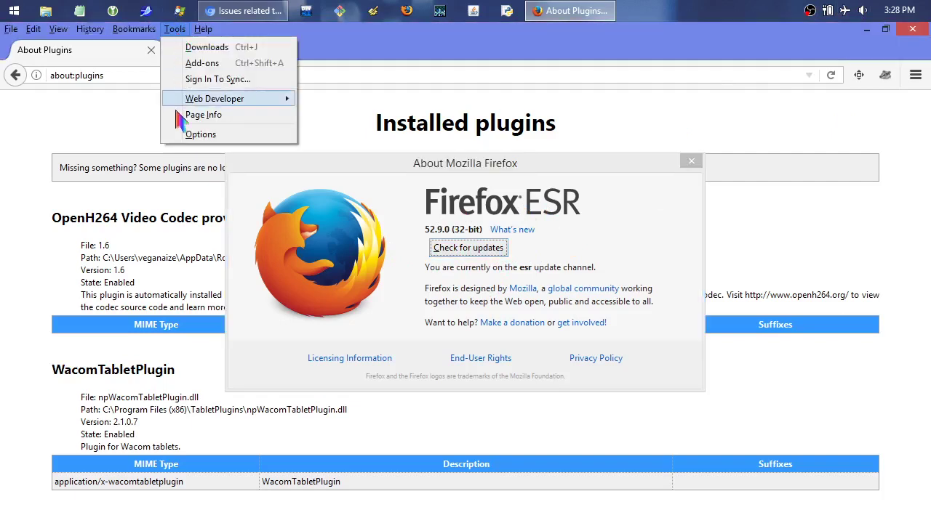
left_click(201, 135)
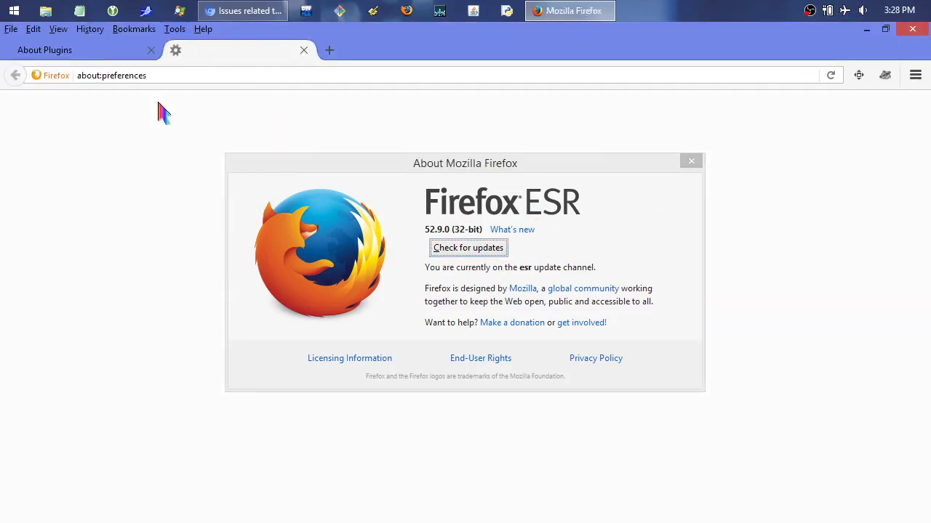
left_click(692, 161)
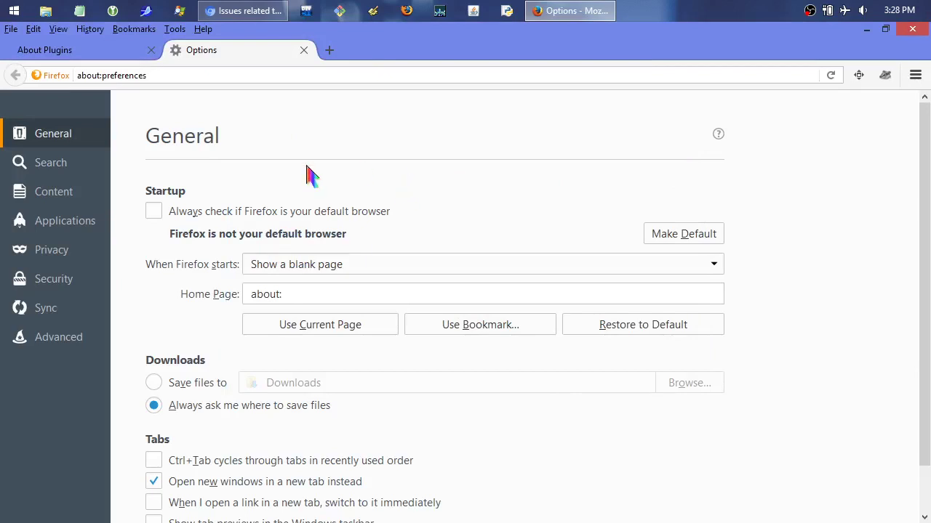
left_click(73, 342)
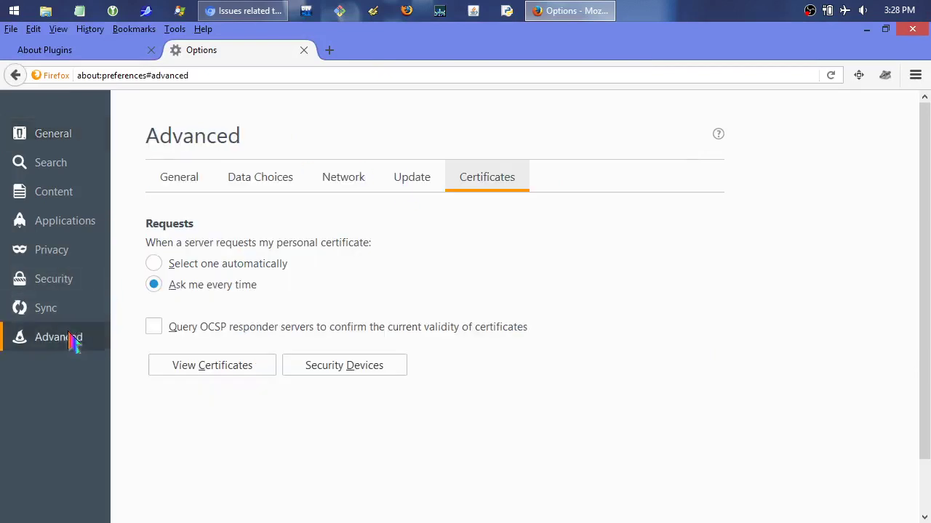
left_click(413, 183)
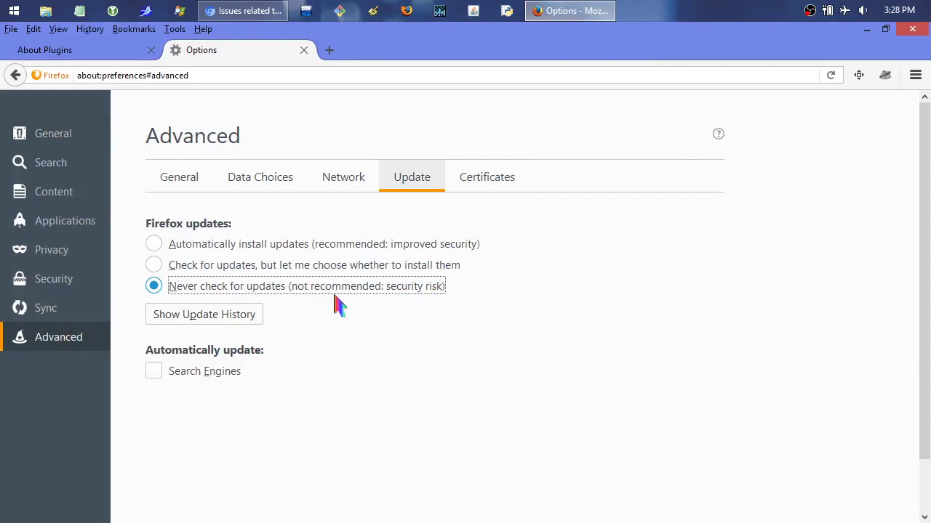
left_click(304, 50)
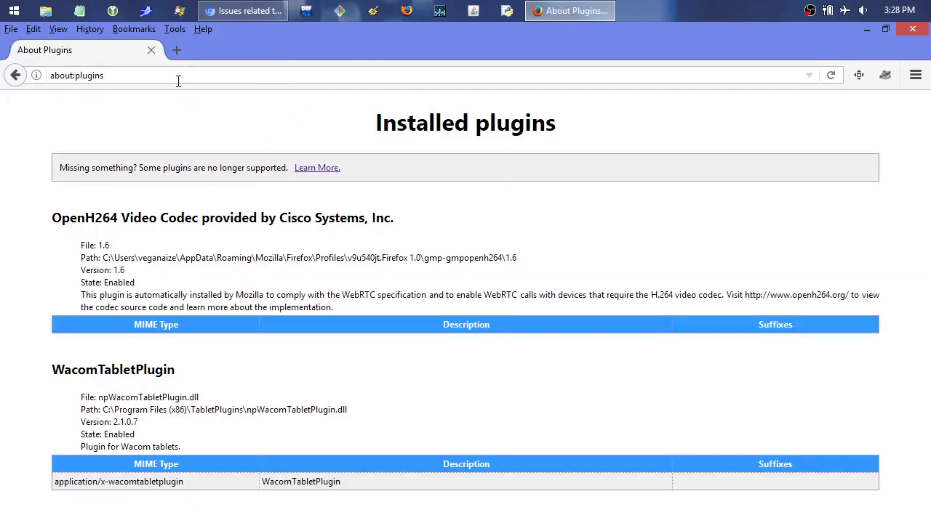
Close Firefox and read the "Plugin location" section of the MozillaZine plugin article, focusing on the Windows locations.
left_click(924, 29)
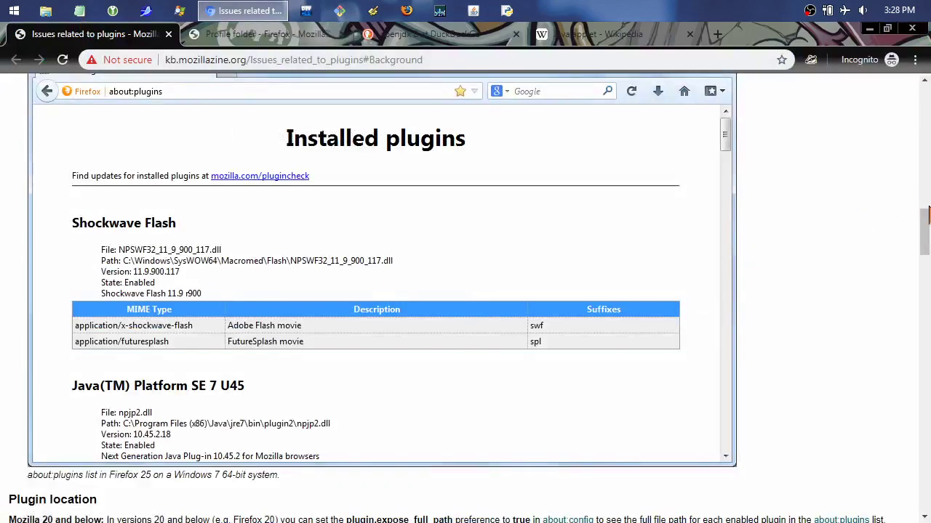
left_click_drag(924, 227, 924, 268)
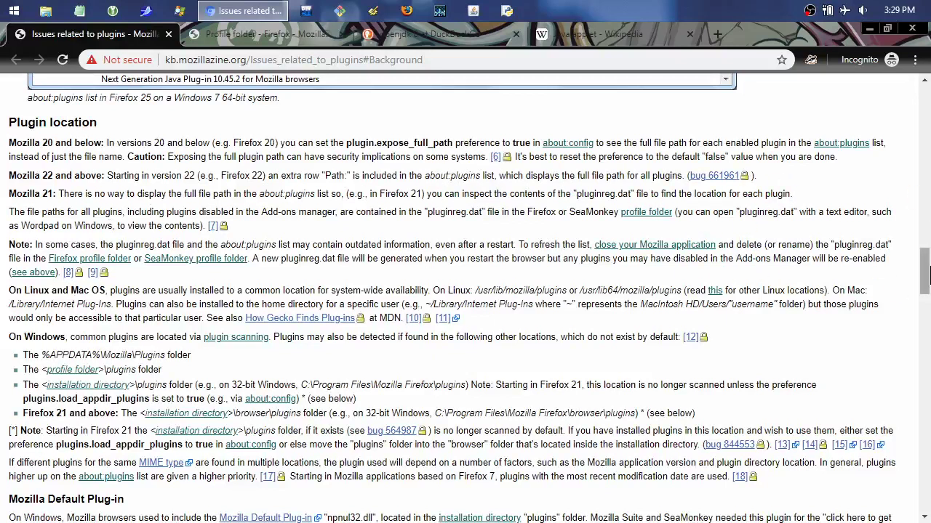
left_click_drag(925, 271, 925, 288)
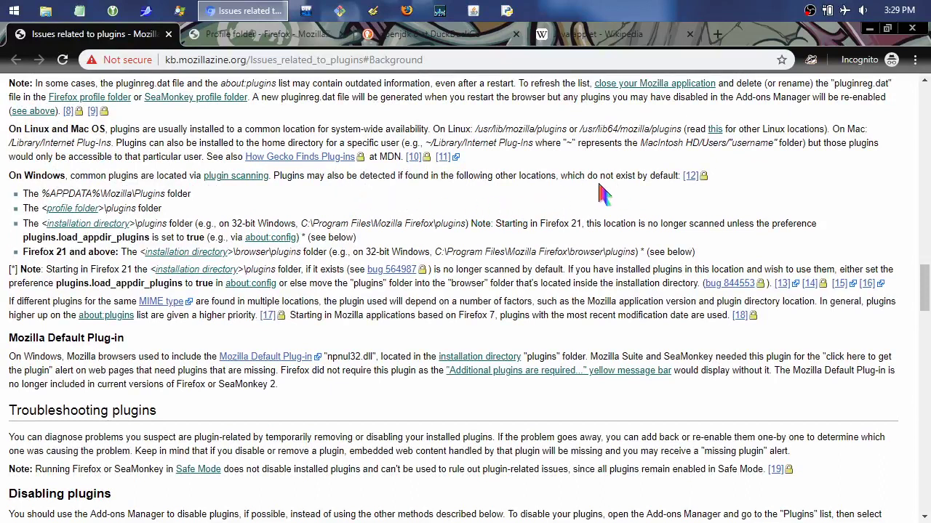
left_click_drag(594, 177, 626, 179)
left_click(642, 205)
Copy the %APPDATA%\Mozilla\Plugins path from the article and change to that folder in a new Command Prompt.
left_click_drag(42, 193, 128, 192)
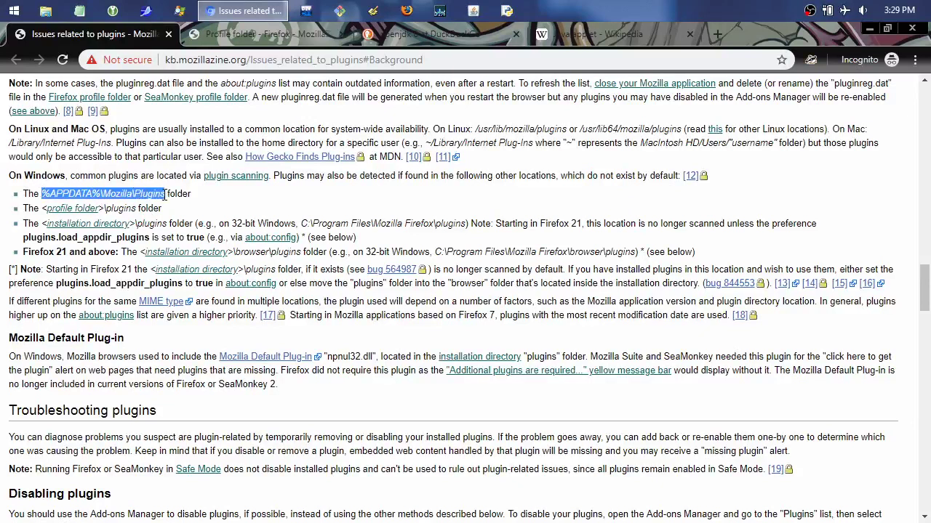
right_click(132, 190)
left_click(142, 197)
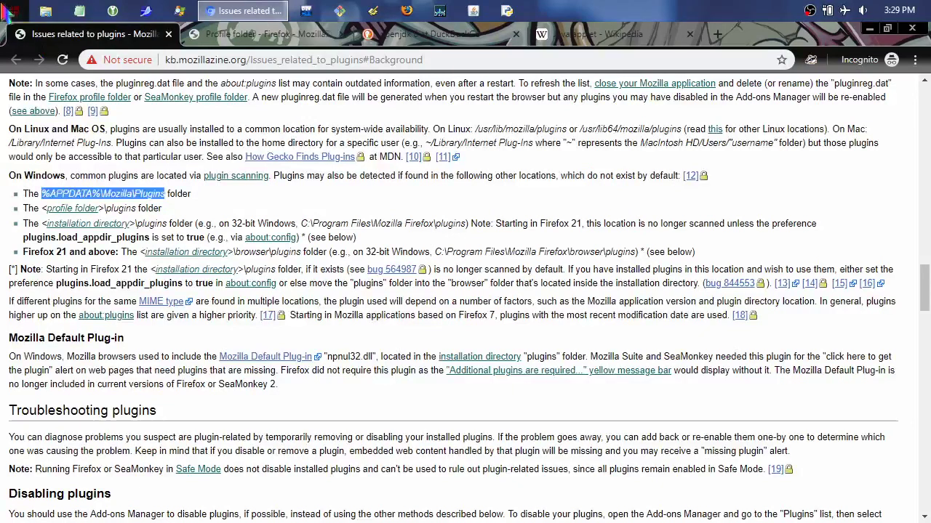
left_click(14, 10)
left_click(65, 100)
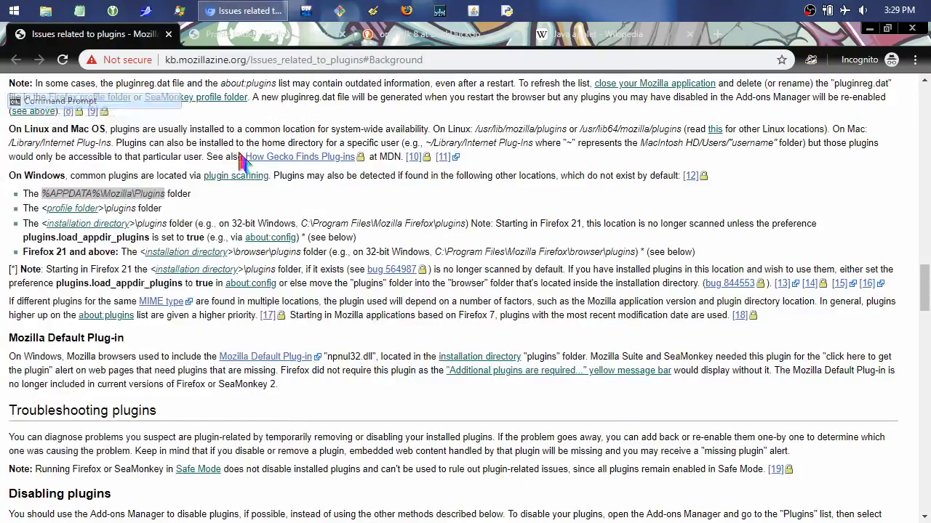
type("cd")
right_click(308, 216)
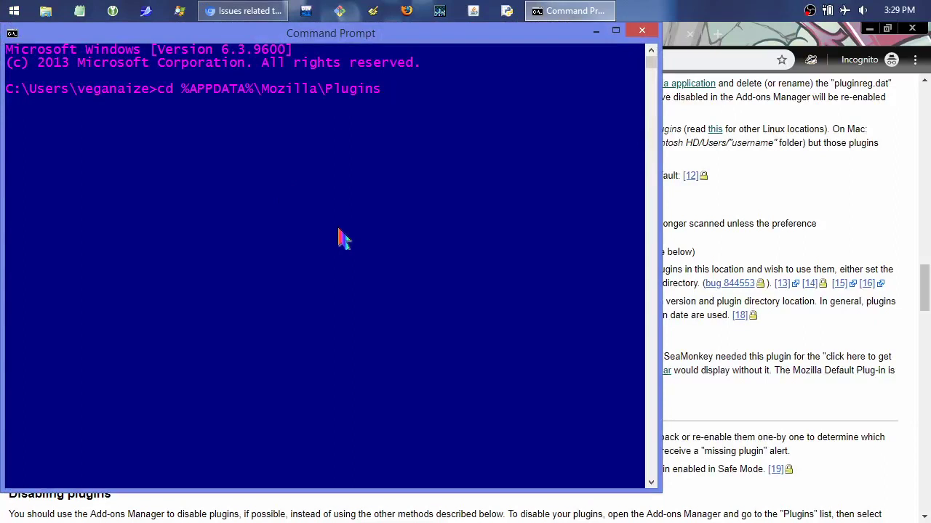
key("Return")
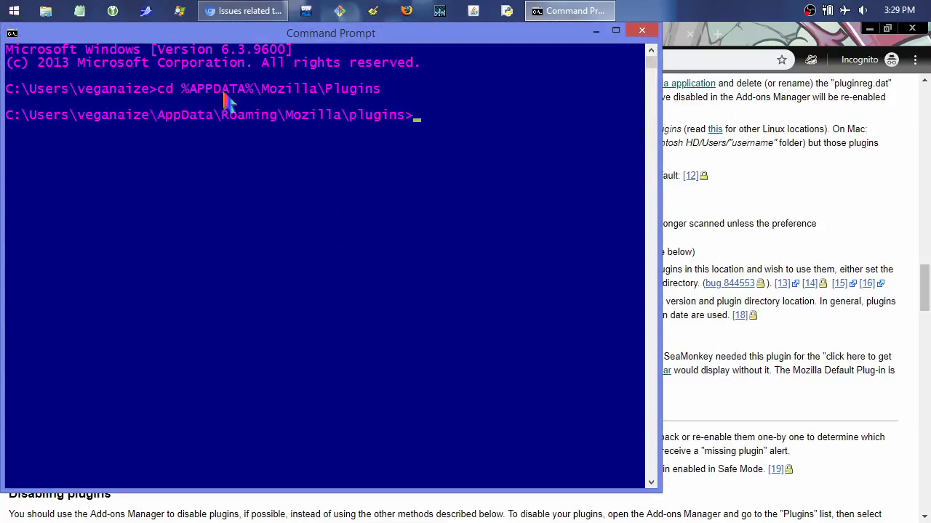
Inspect the expanded path of the Mozilla plugins folder and list the folder's contents with dir.
left_click(32, 116)
left_click_drag(32, 117, 215, 120)
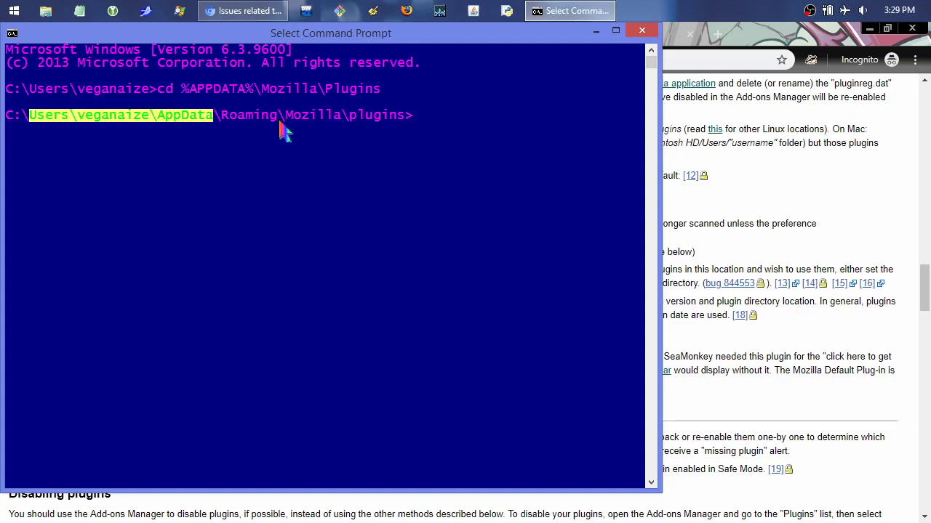
left_click_drag(280, 121, 7, 120)
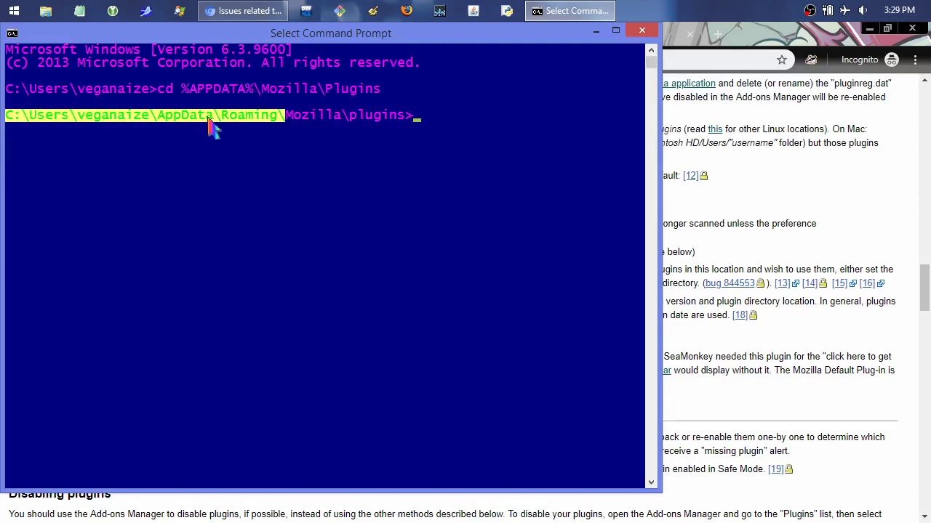
left_click(369, 168)
type("dir")
key("Return")
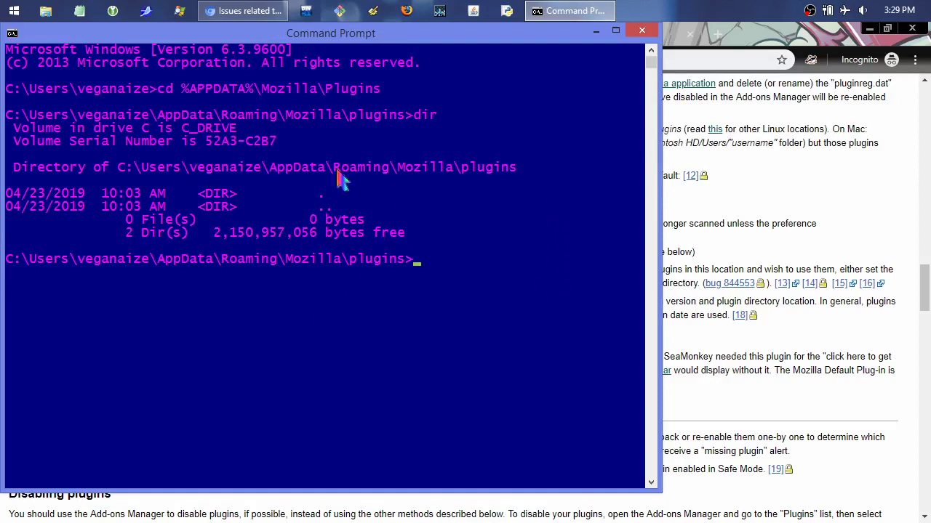
Consult the article's Windows plugin locations, go to the drive root in Command Prompt, and change to %USERPROFILE%.
left_click(597, 31)
left_click(146, 210)
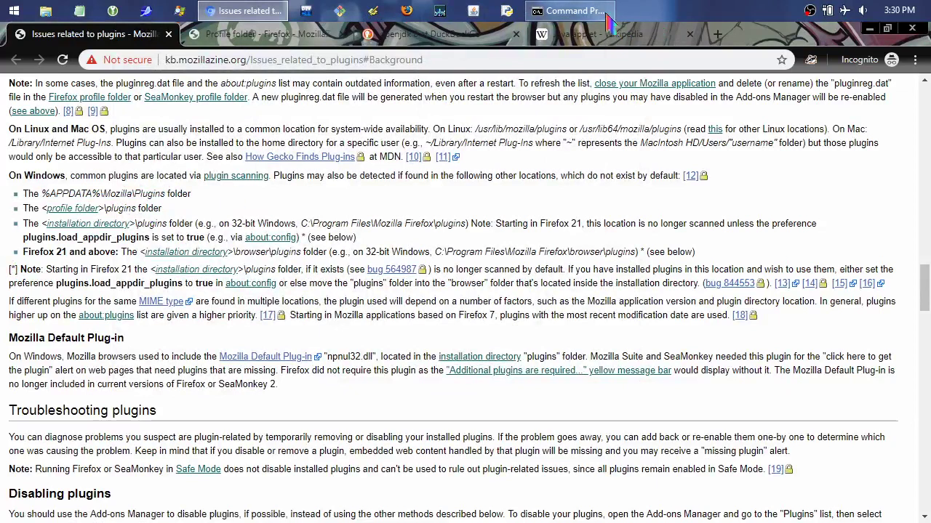
left_click(571, 10)
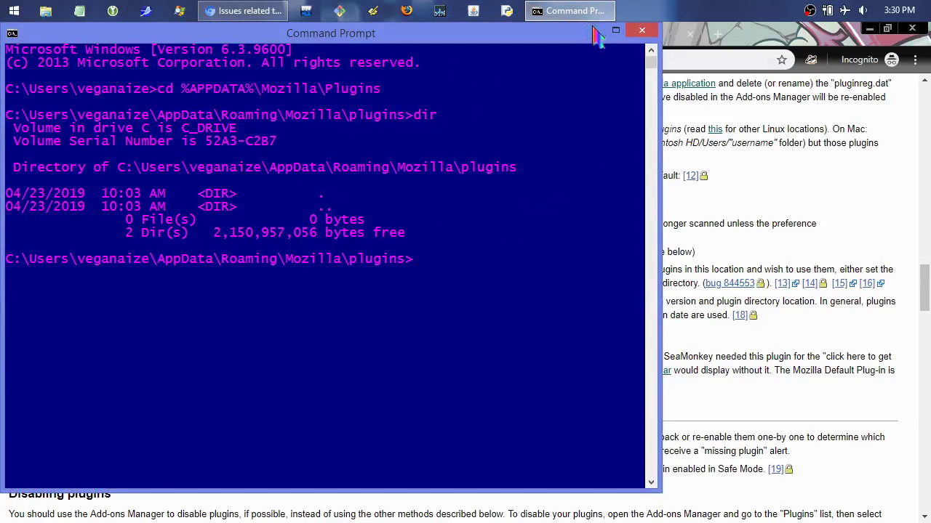
left_click(615, 31)
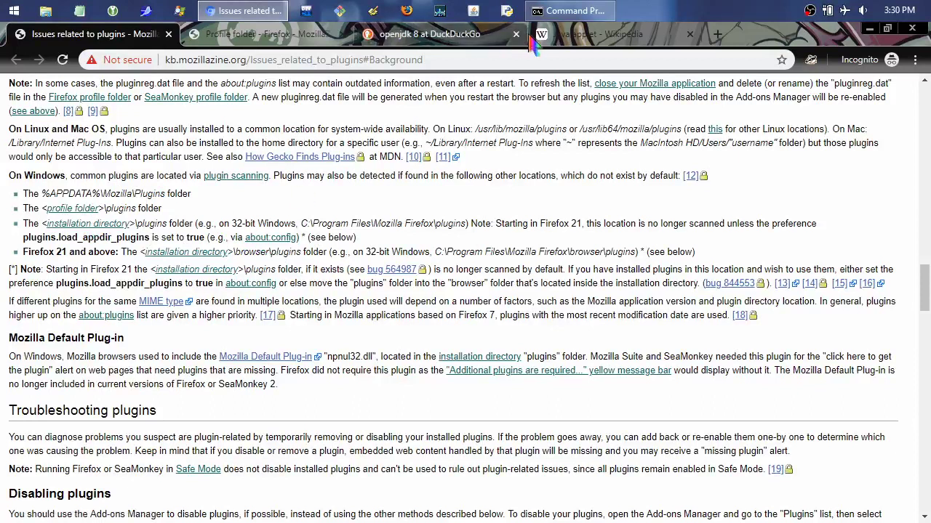
left_click(570, 10)
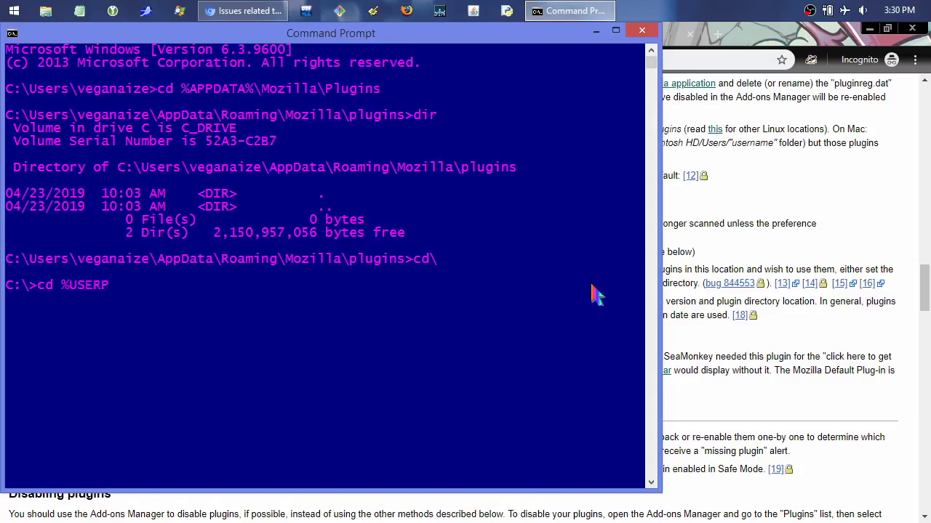
type("cd %USERPROFILE%")
key("Return")
Try to change to a plugins subfolder inside the user profile folder.
key("Up")
key("BackSpace")
key("BackSpace")
key("BackSpace")
key("BackSpace")
key("BackSpace")
key("BackSpace")
key("BackSpace")
key("BackSpace")
key("BackSpace")
key("BackSpace")
key("BackSpace")
key("BackSpace")
key("BackSpace")
key("BackSpace")
key("BackSpace")
key("BackSpace")
type("dir")
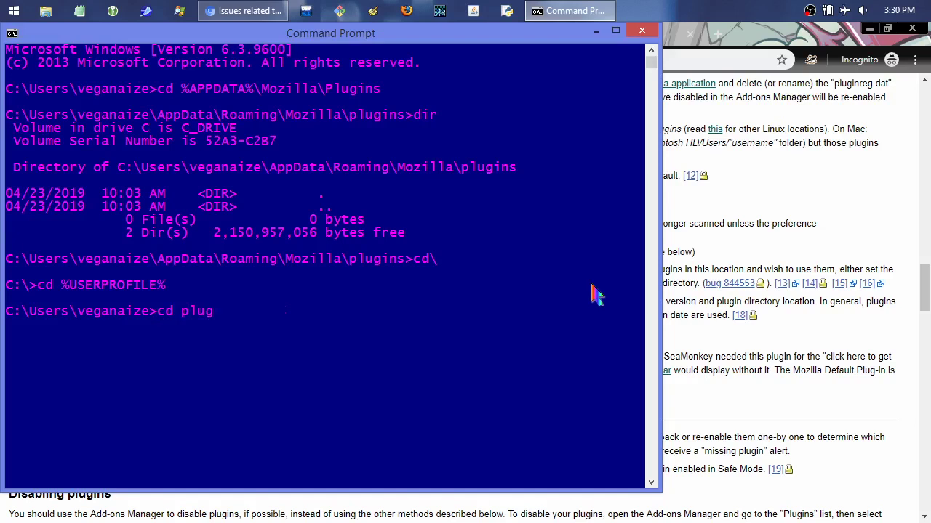
type("ins")
key("Return")
type("mkdir pl")
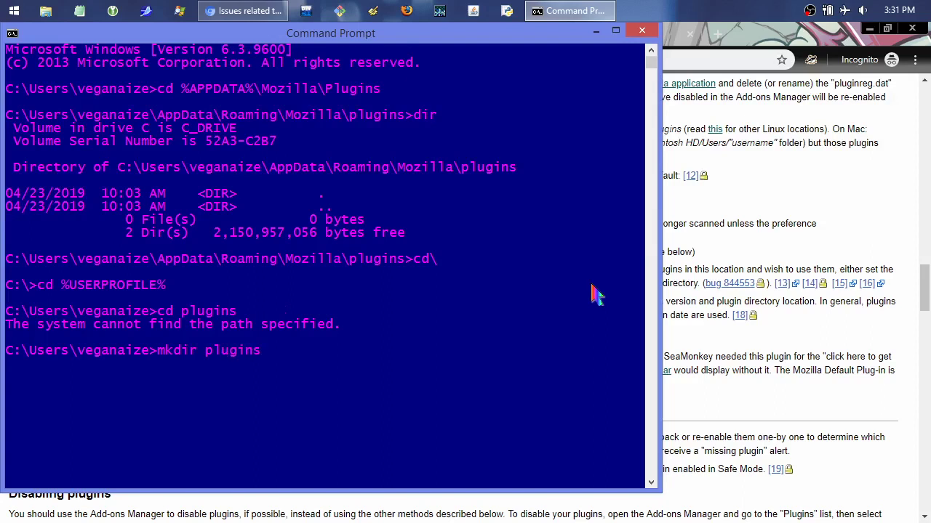
key("BackSpace")
key("BackSpace")
key("BackSpace")
key("BackSpace")
key("BackSpace")
key("BackSpace")
key("BackSpace")
key("BackSpace")
key("BackSpace")
key("BackSpace")
key("BackSpace")
key("BackSpace")
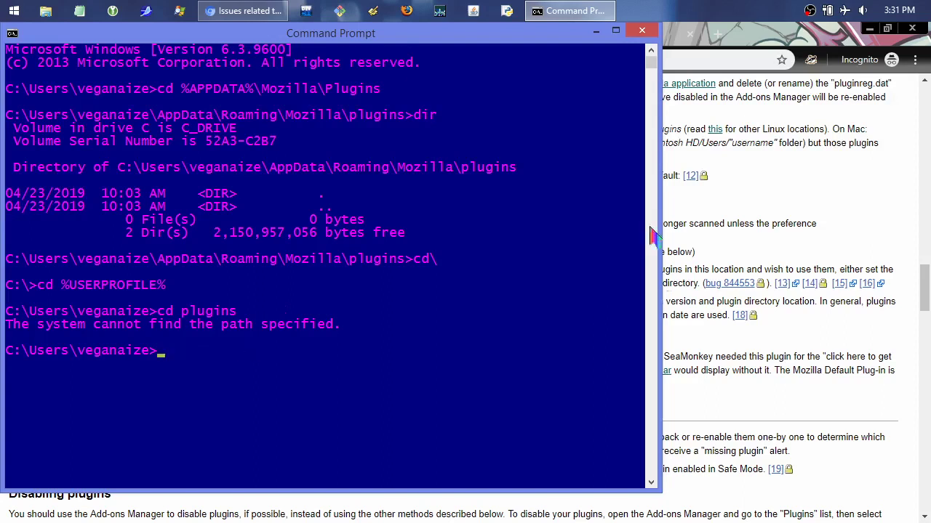
Return to the root of drive C in Command Prompt and prepare a cd command for the "Program Files" folder.
left_click(595, 31)
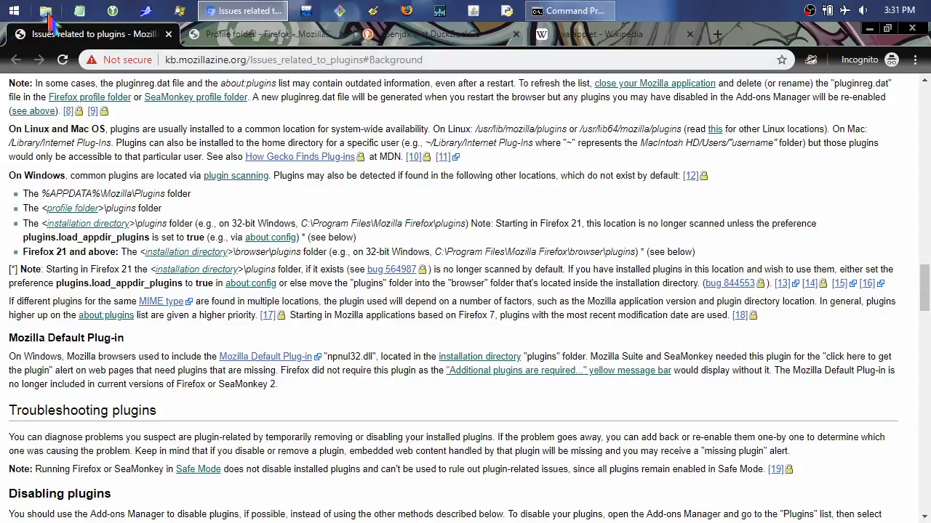
left_click(556, 10)
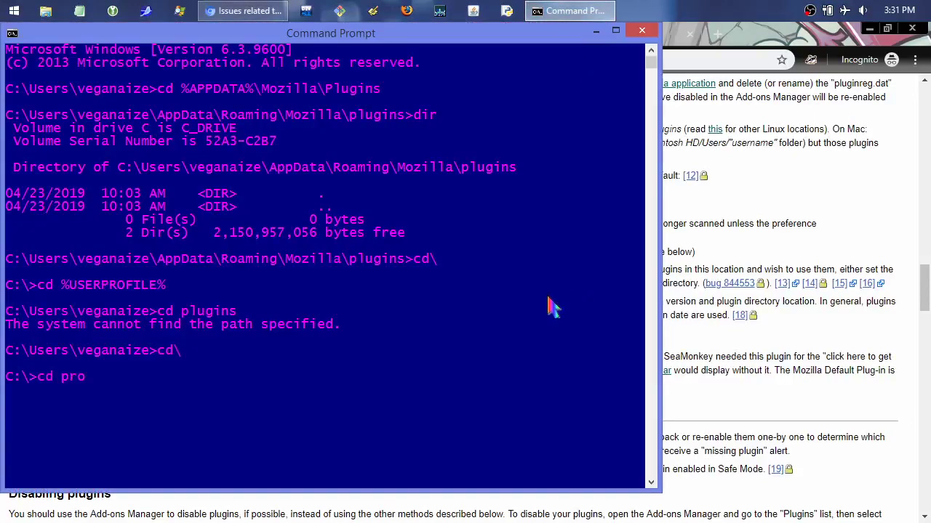
key("Tab")
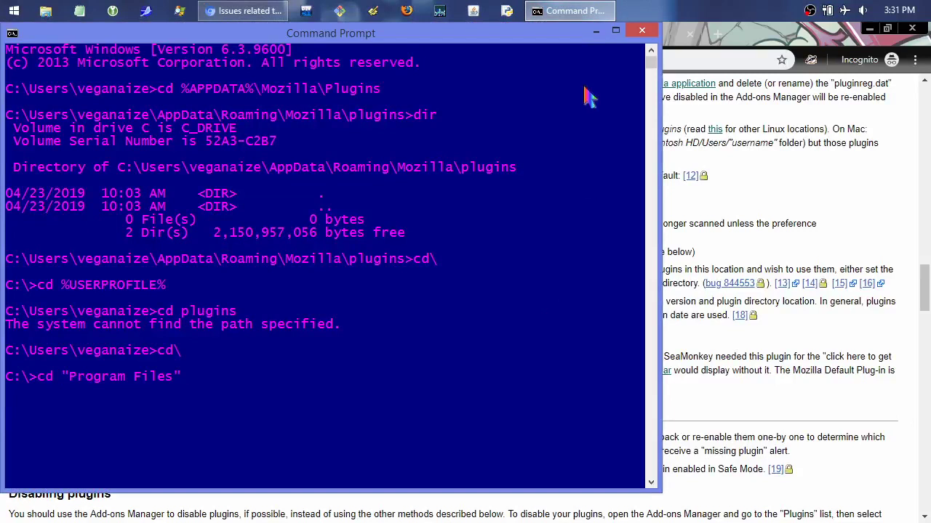
Put Command Prompt aside and bring up the mozillaZine "Profile folder - Firefox" article.
left_click(596, 31)
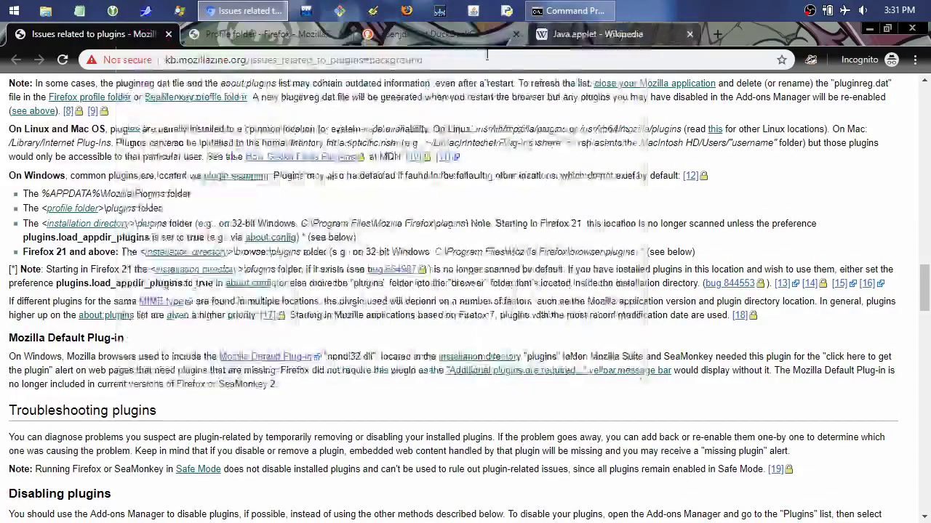
left_click(251, 36)
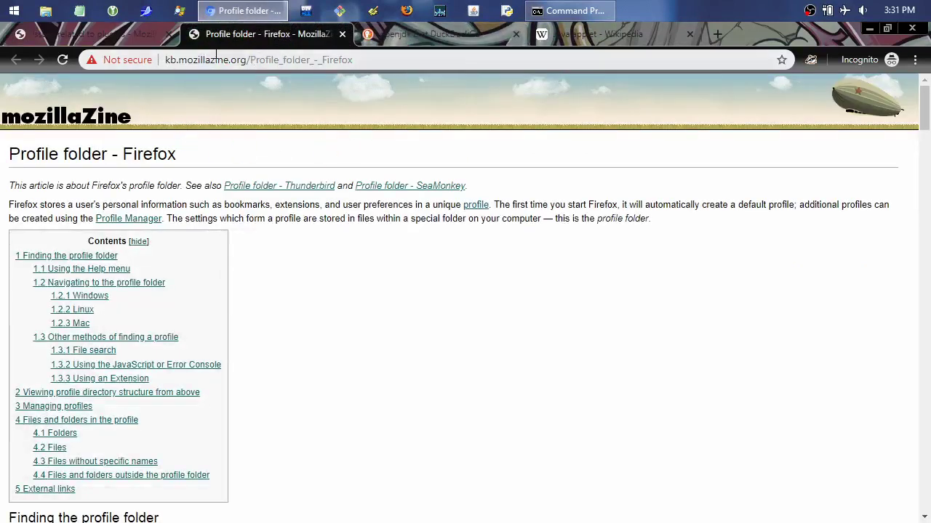
left_click(222, 59)
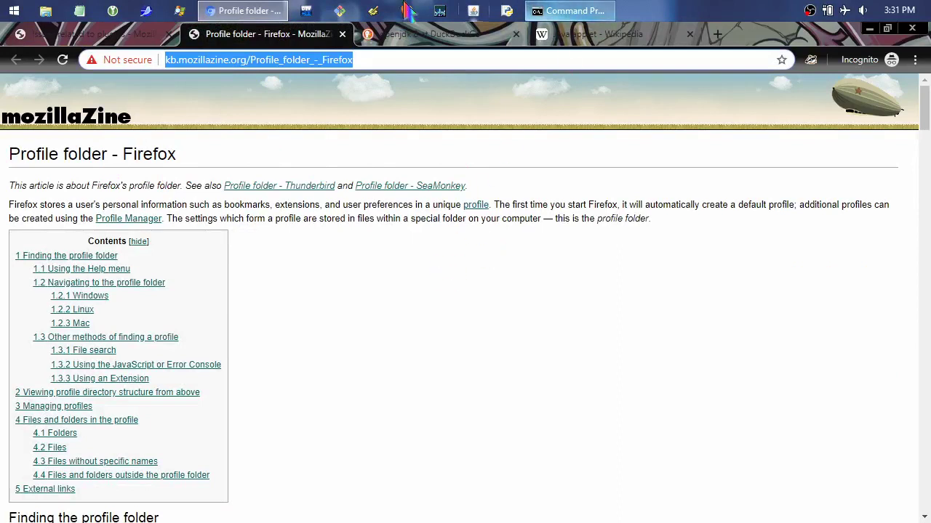
Launch Mozilla Firefox ESR and open the about:support troubleshooting page.
left_click(14, 11)
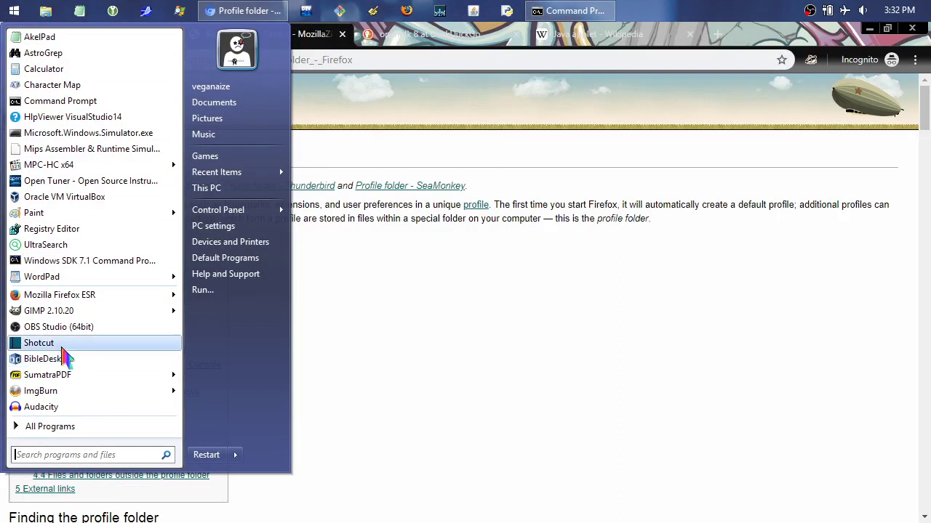
mouse_move(78, 307)
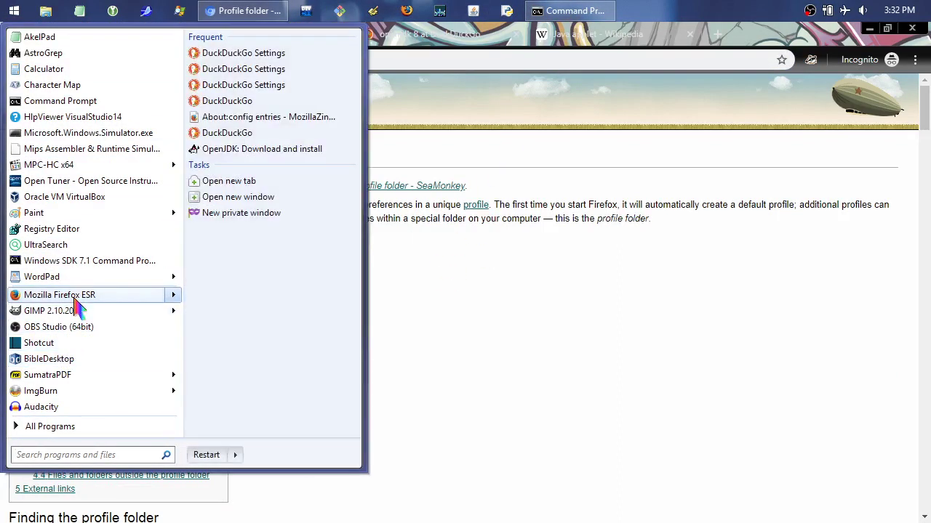
key("Escape")
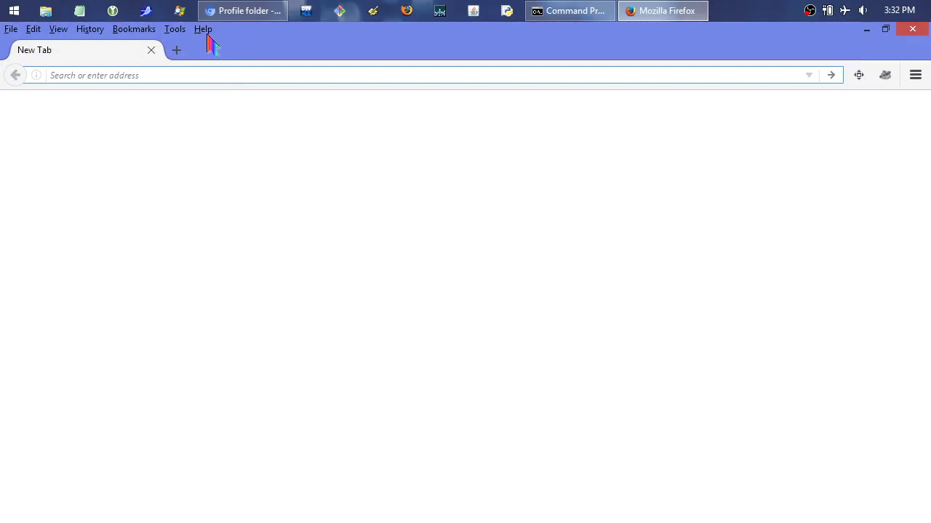
left_click(206, 32)
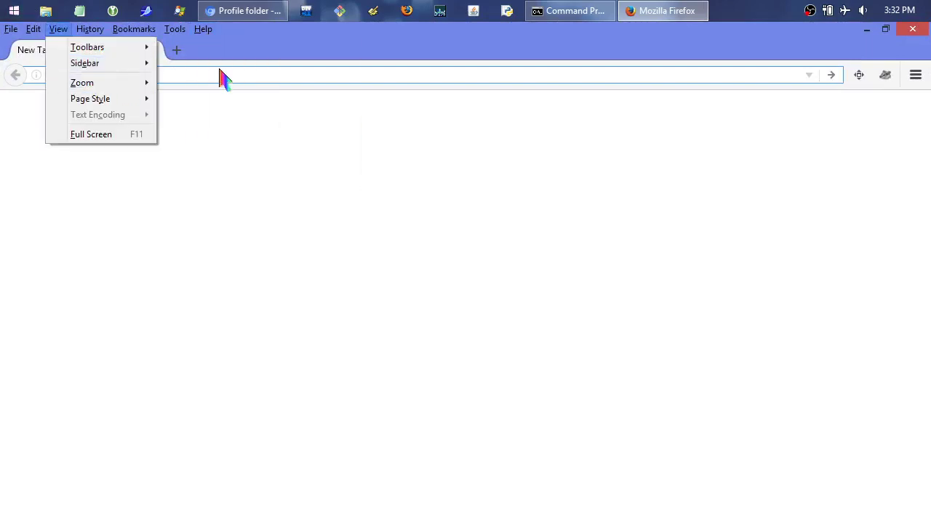
left_click(220, 74)
type("about")
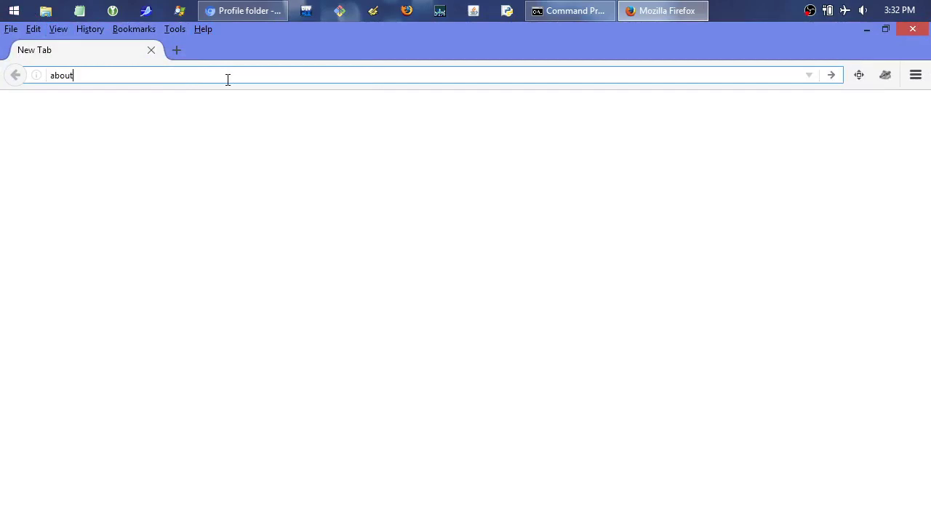
type(":support")
key("Return")
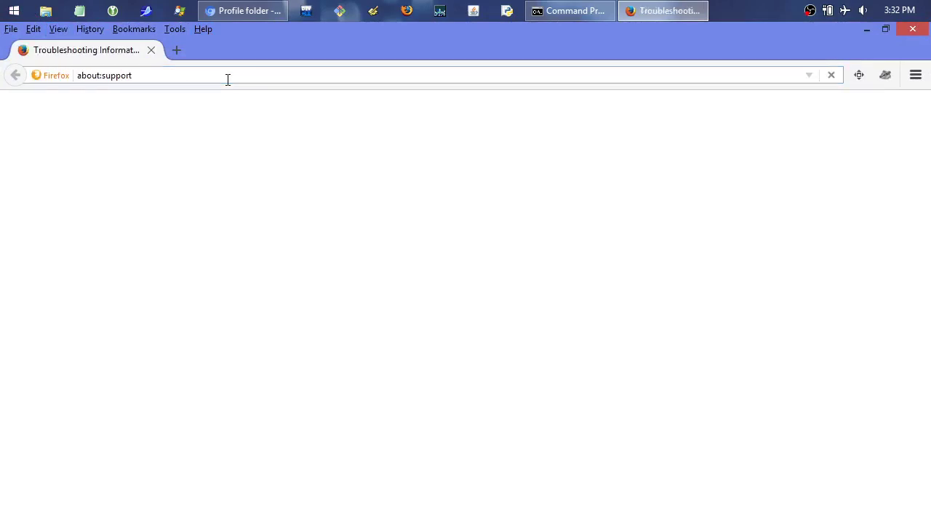
Search the troubleshooting page for "profile" and open the Firefox profile folder from its entry.
scroll(10, 281, "down", 5)
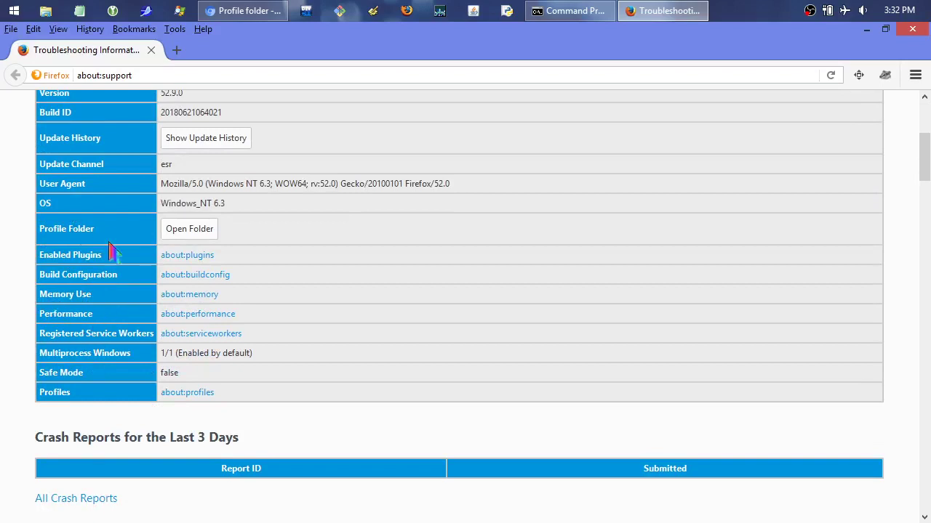
key("ctrl+f")
type("profile")
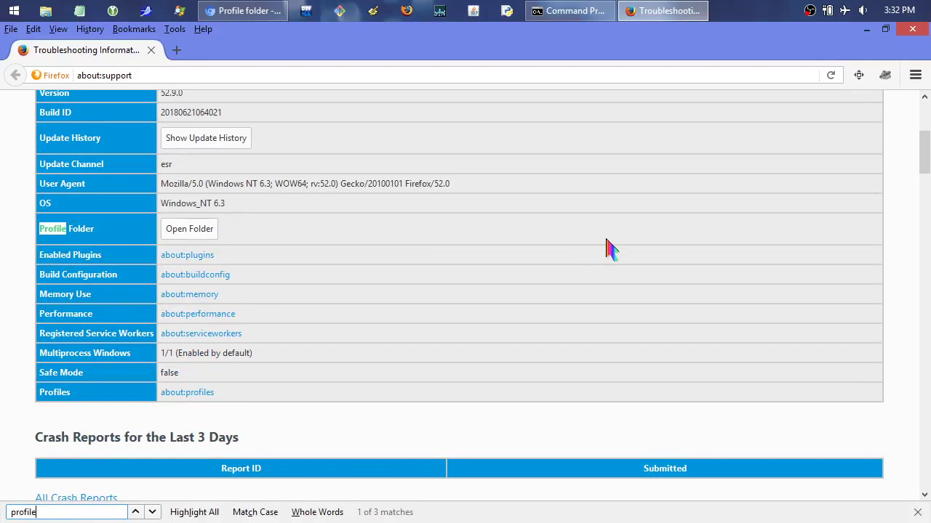
left_click(199, 234)
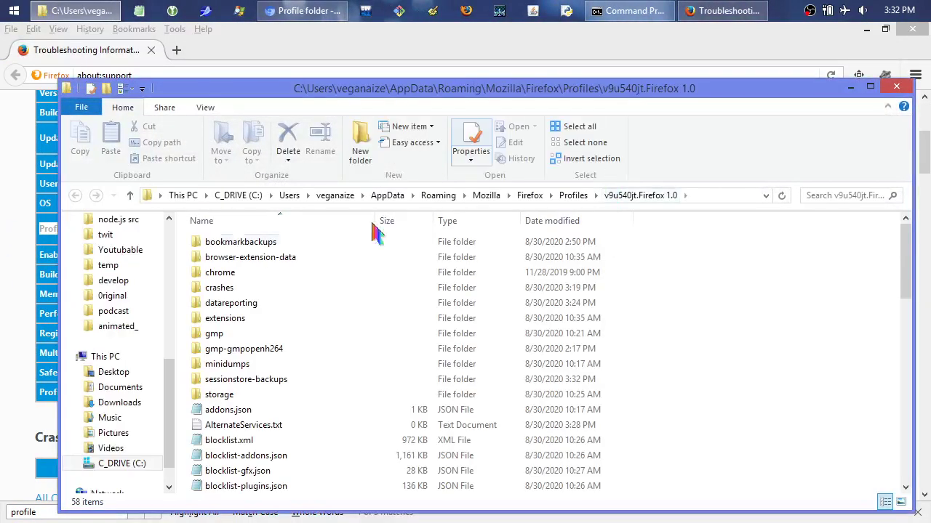
Look through the profile folder's contents down to pluginreg.dat, then close the folder and Firefox.
left_click_drag(912, 259, 913, 411)
left_click(246, 375)
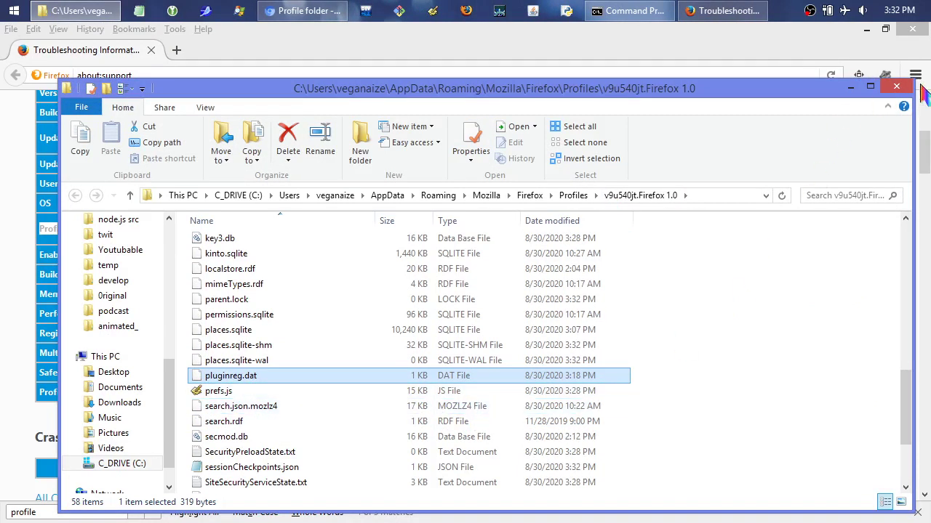
left_click(896, 87)
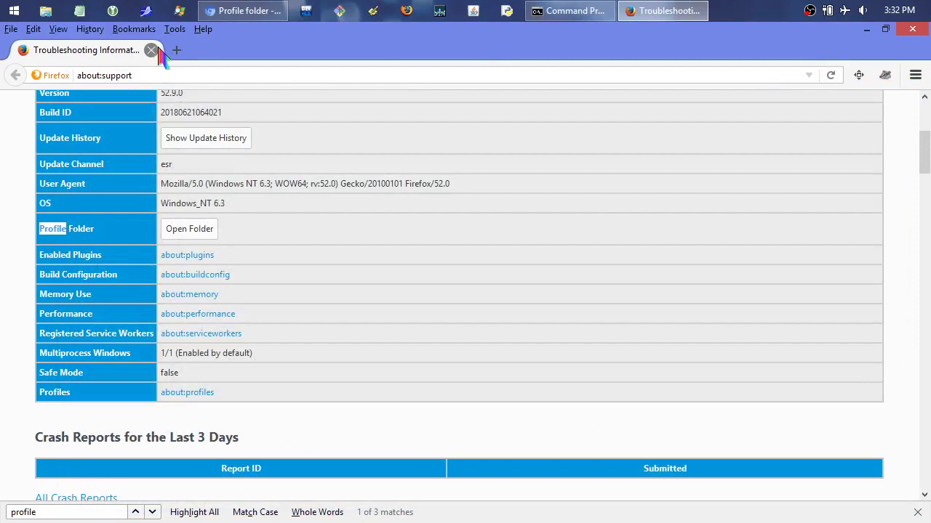
left_click(152, 50)
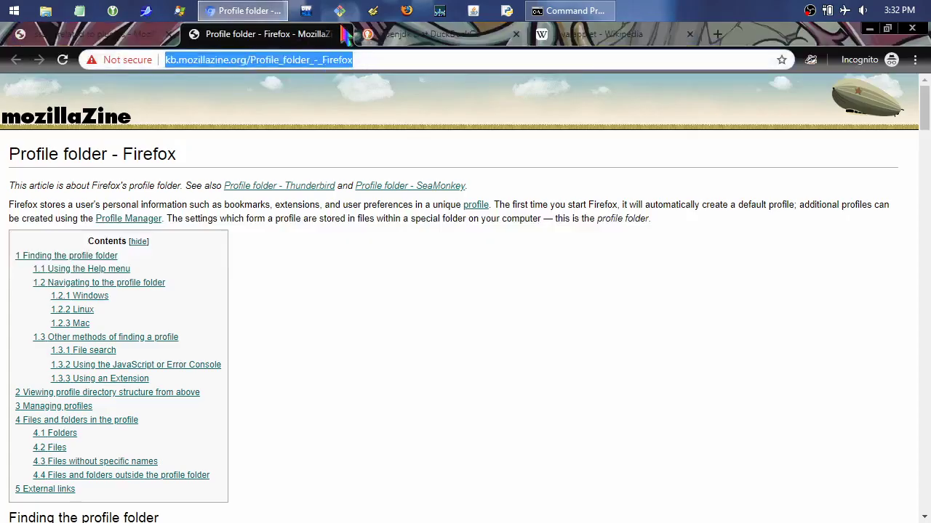
Read the article's Windows profile folder locations and close the article.
middle_click(536, 332)
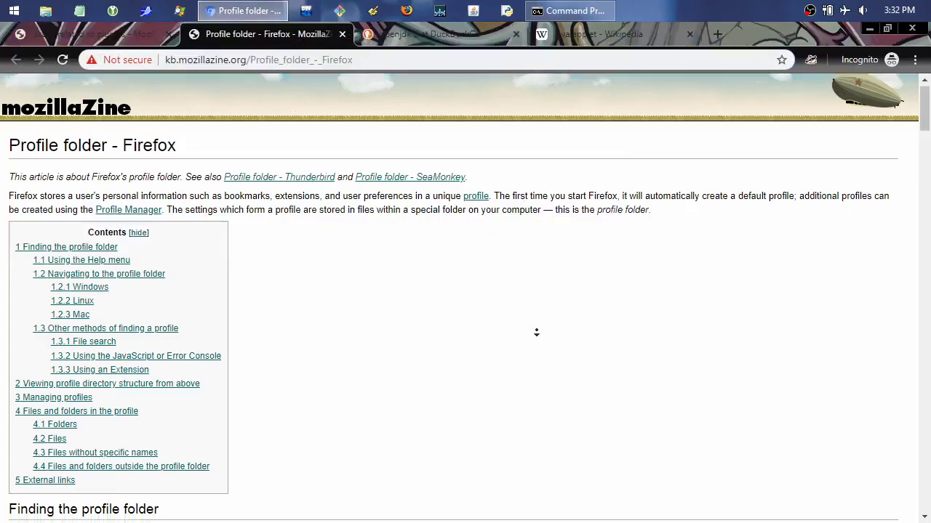
scroll(536, 332, "down", 10)
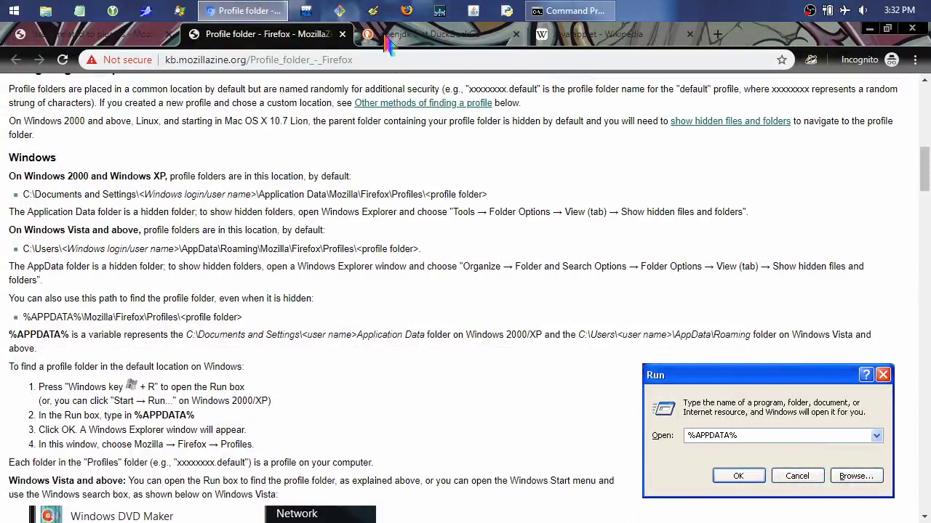
left_click(342, 34)
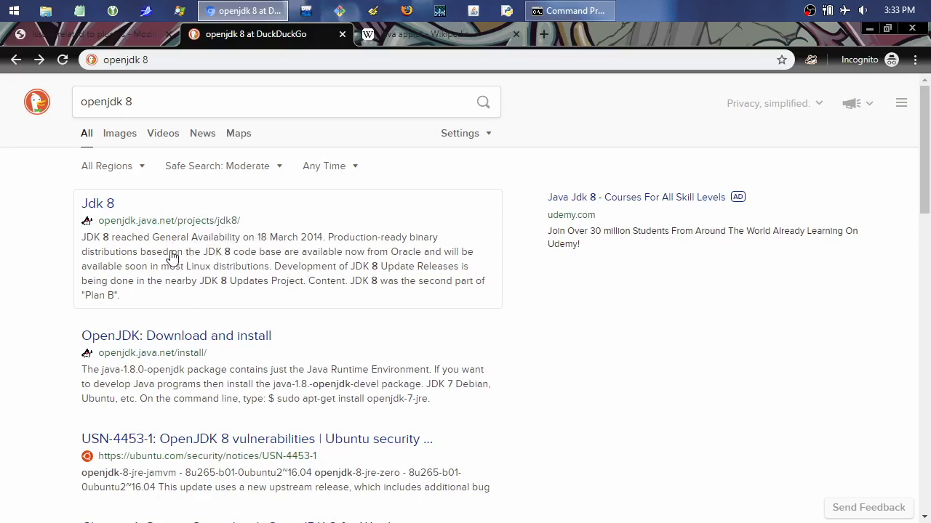
Browse the "openjdk 8" search results and open the AdoptOpenJDK site at adoptopenjdk.net.
scroll(16, 232, "down", 1)
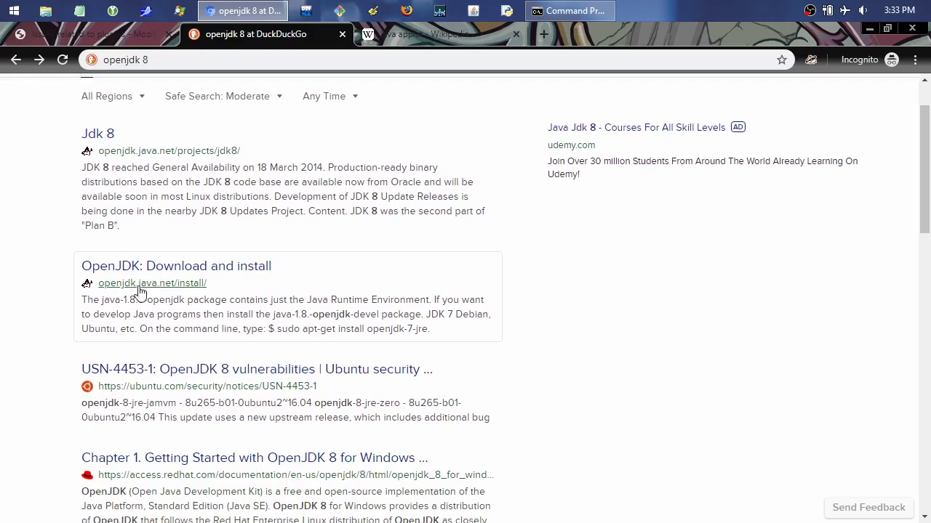
scroll(3, 287, "down", 2)
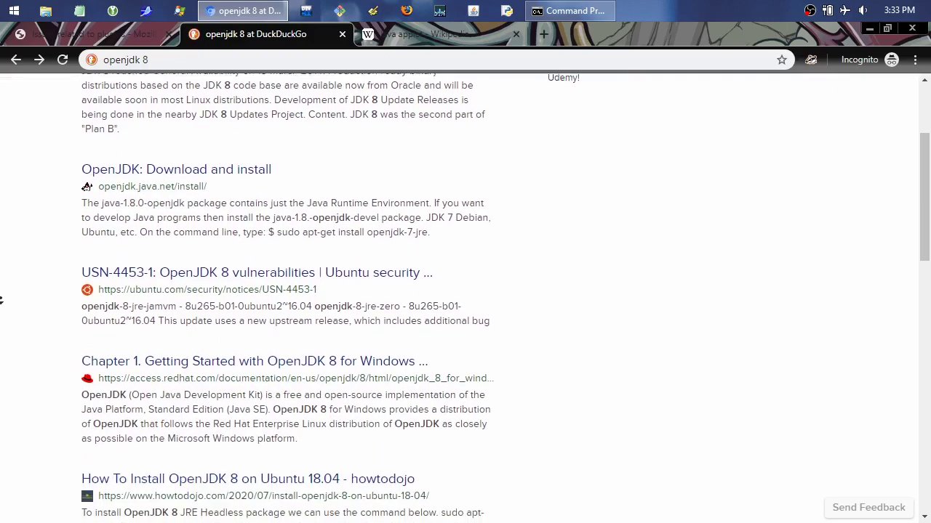
scroll(3, 302, "down", 4)
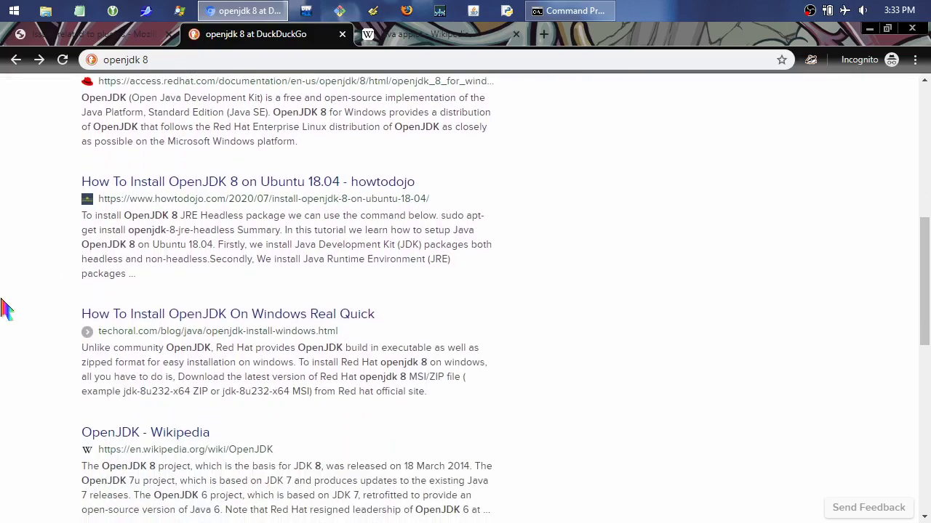
middle_click(13, 236)
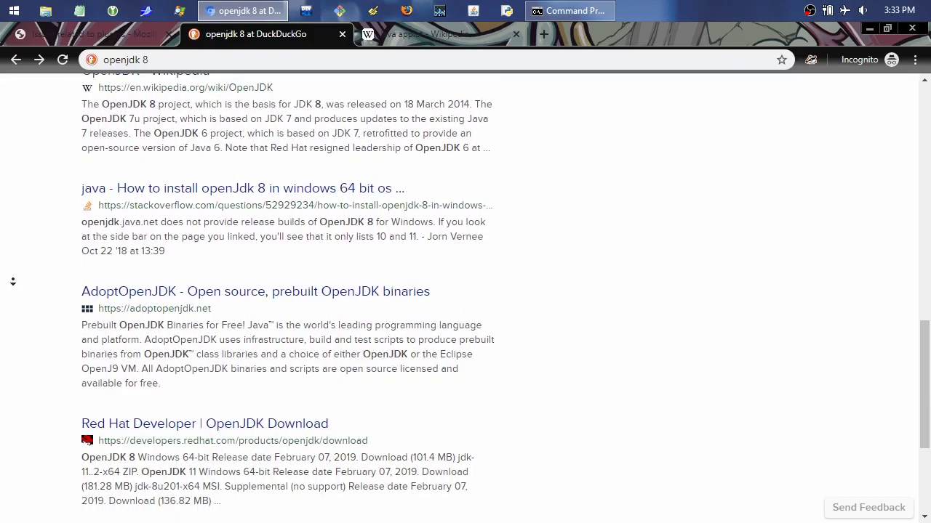
middle_click(13, 282)
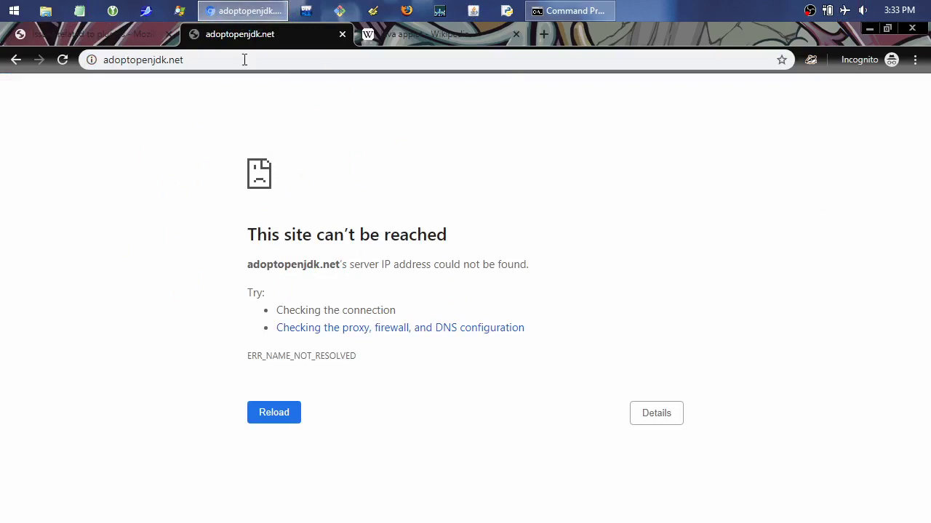
Turn Wi-Fi on and reload adoptopenjdk.net.
left_click(844, 11)
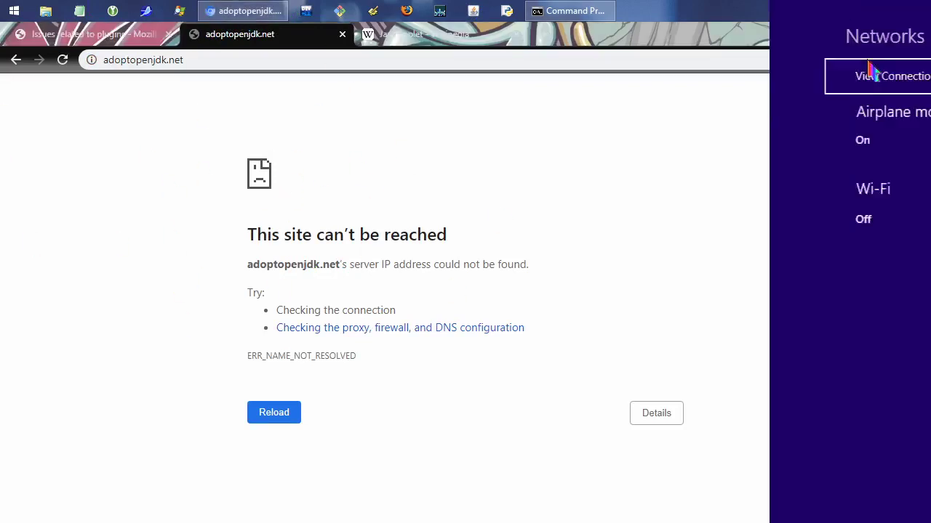
left_click(884, 222)
left_click(62, 173)
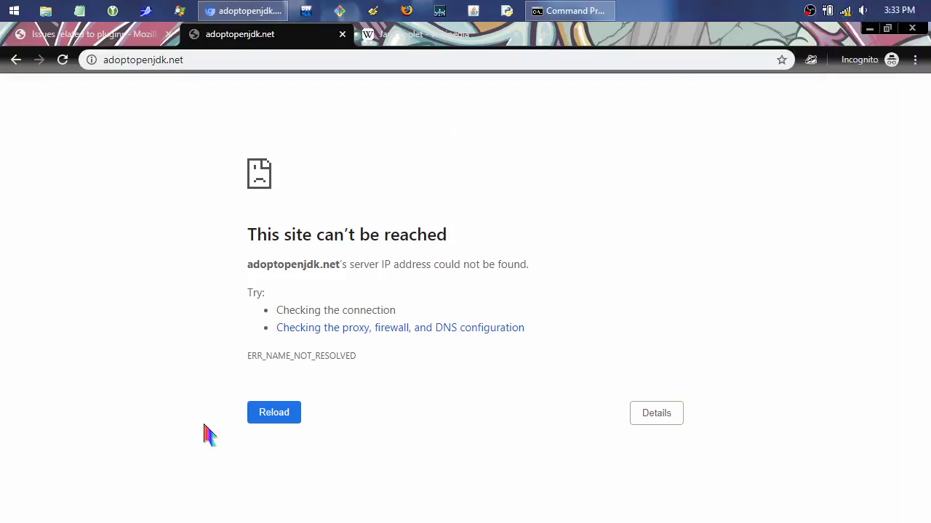
left_click(297, 412)
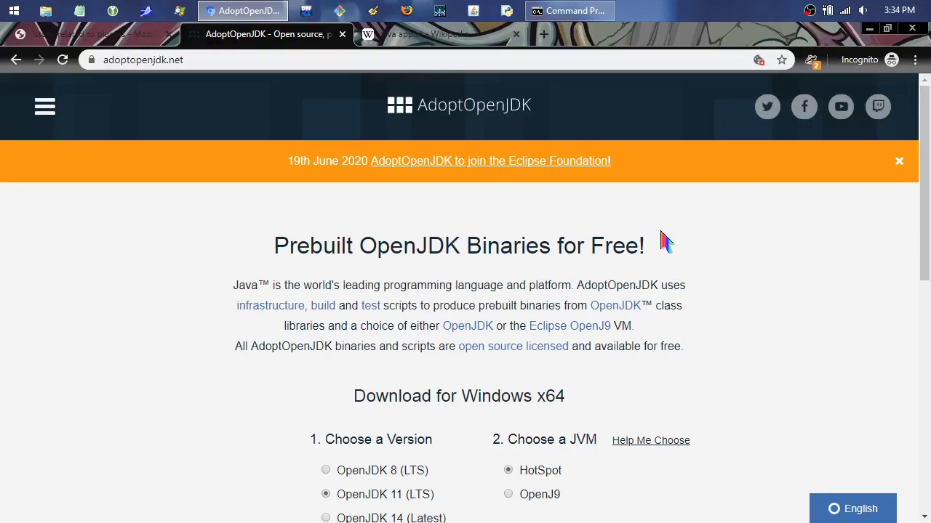
Review the AdoptOpenJDK download options and open the OpenJDK upstream builds page built by Red Hat.
left_click_drag(927, 230, 928, 329)
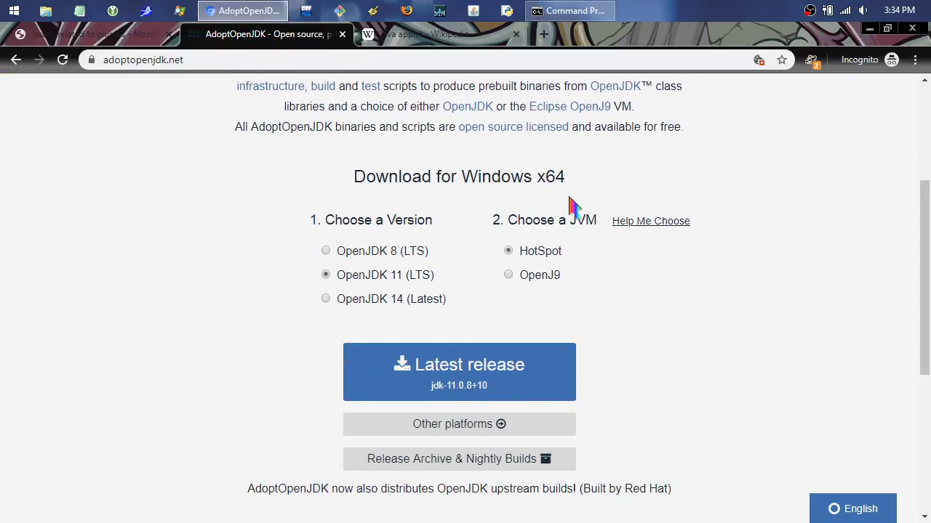
left_click_drag(927, 291, 928, 343)
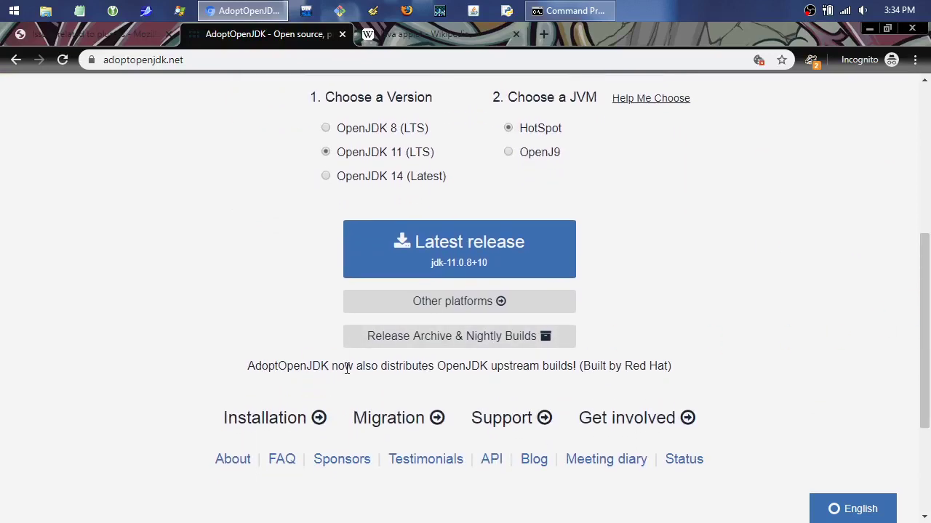
left_click_drag(243, 368, 774, 360)
left_click(774, 360)
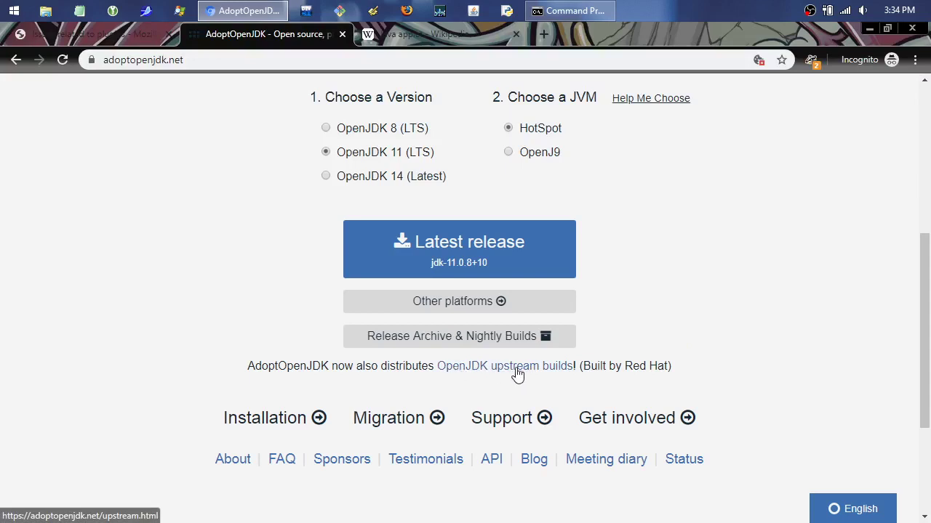
left_click(467, 371)
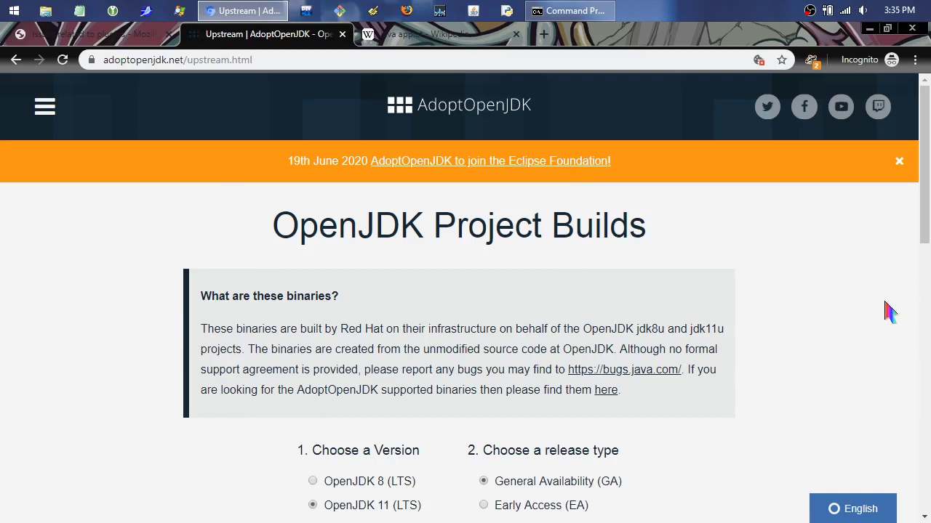
Filter the OpenJDK 11 project builds to the Windows operating system, leaving the architecture at Any.
left_click_drag(926, 145, 928, 309)
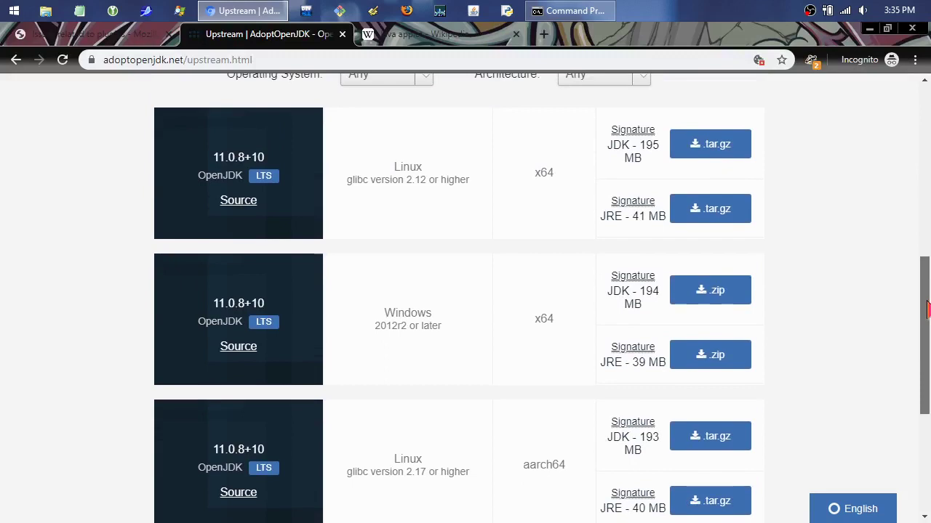
left_click_drag(928, 309, 868, 256)
left_click(427, 227)
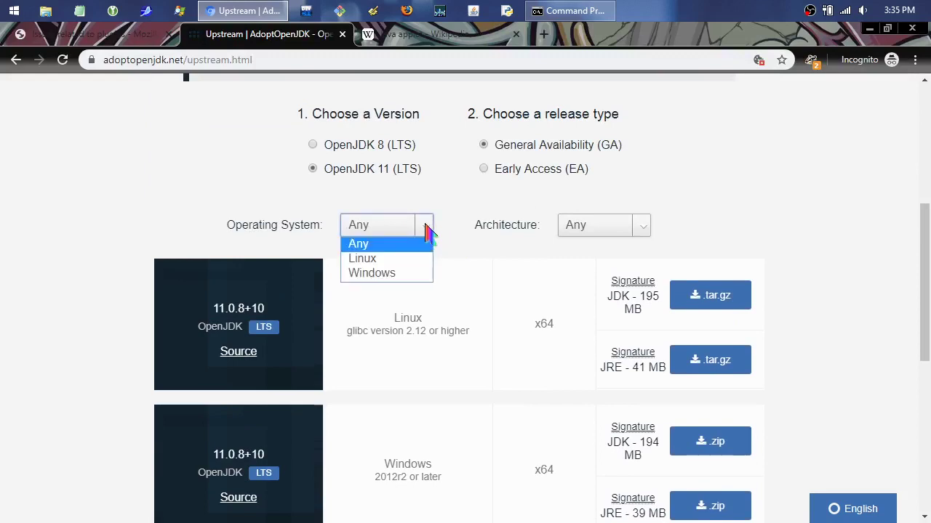
left_click(390, 273)
left_click(642, 227)
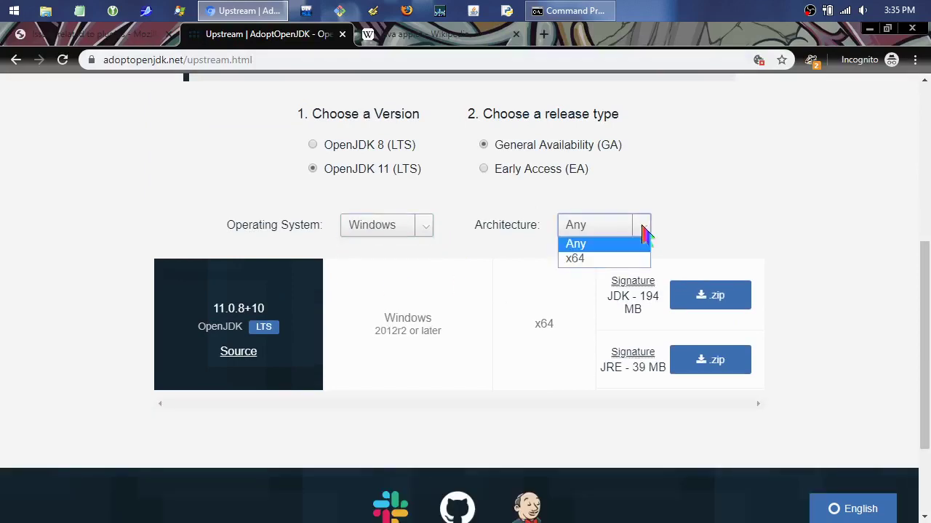
left_click(643, 231)
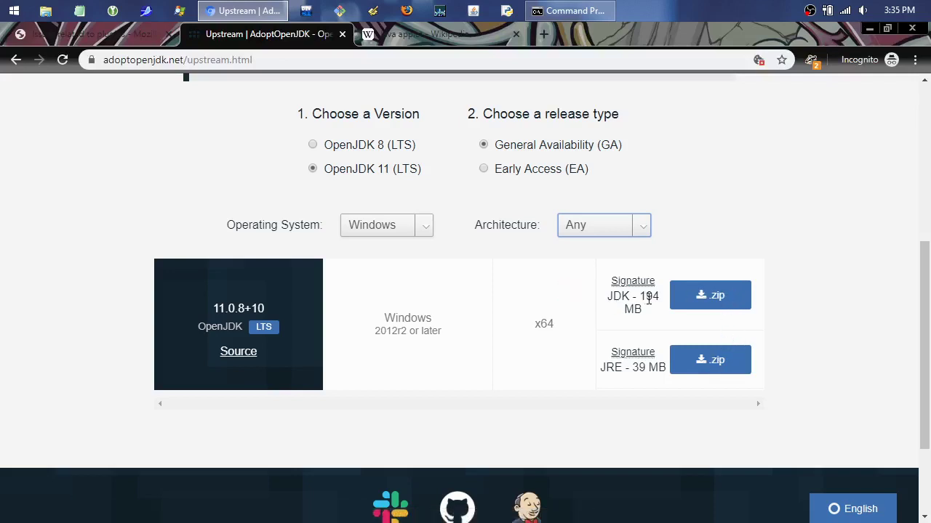
Copy the download link of the OpenJDK 11.0.8+10 JDK zip for Windows x64 and paste it as the page address.
right_click(721, 295)
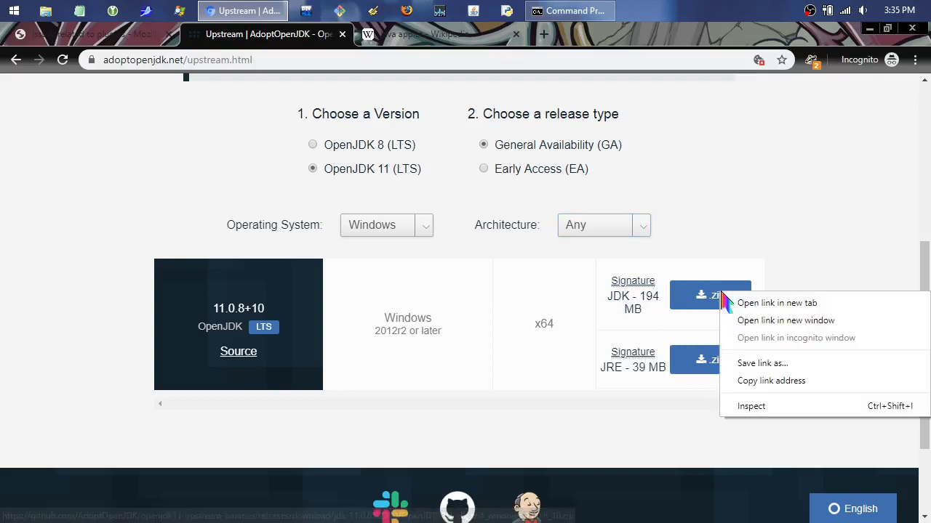
left_click(763, 381)
left_click(381, 60)
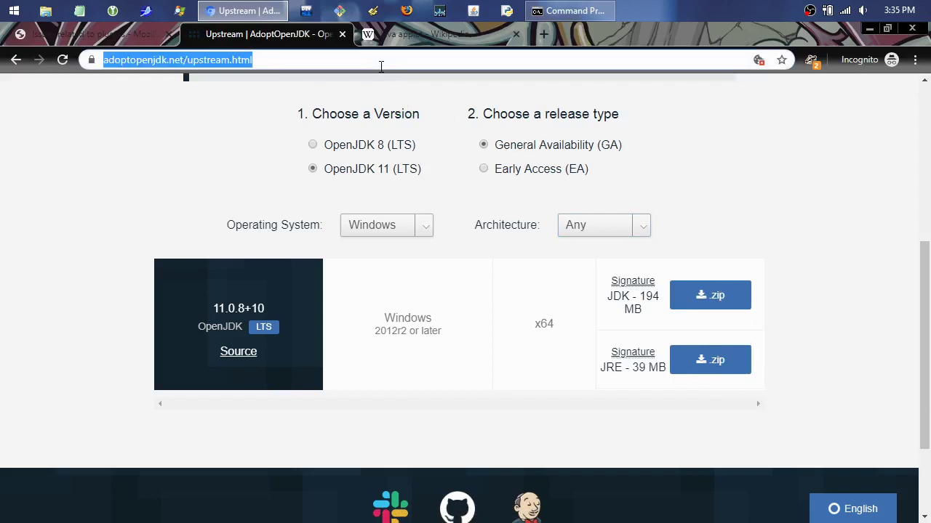
key("ctrl+v")
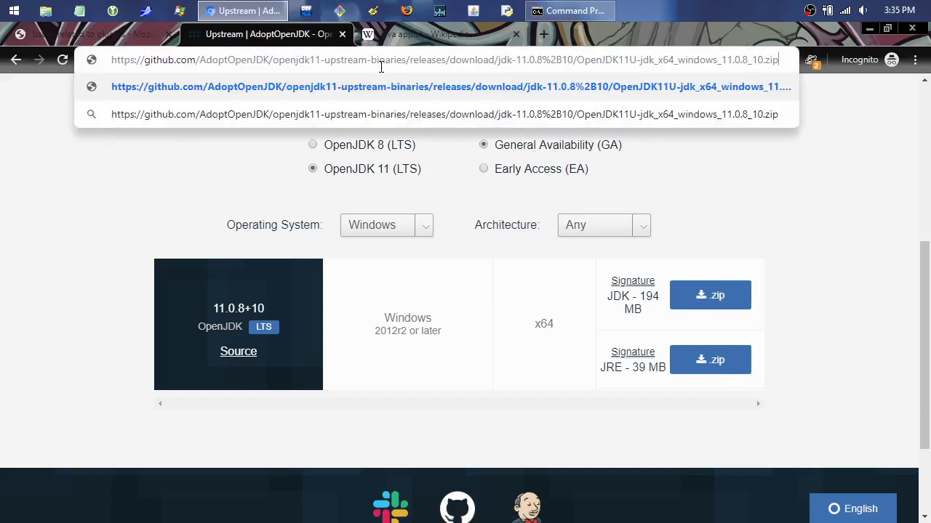
key("BackSpace")
key("BackSpace")
key("BackSpace")
key("BackSpace")
key("BackSpace")
key("BackSpace")
key("BackSpace")
key("BackSpace")
key("BackSpace")
key("BackSpace")
key("BackSpace")
key("BackSpace")
key("BackSpace")
key("BackSpace")
key("BackSpace")
key("BackSpace")
key("BackSpace")
key("BackSpace")
key("BackSpace")
key("BackSpace")
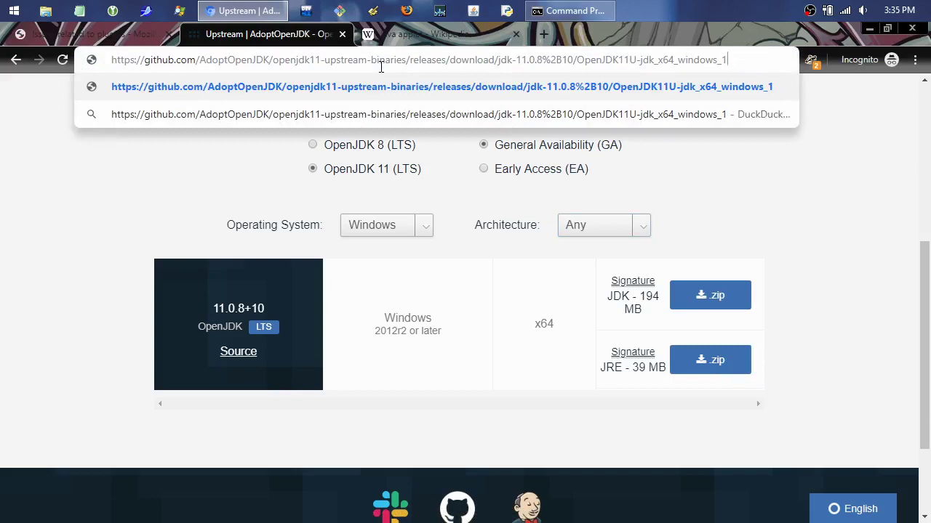
key("BackSpace")
key("BackSpace")
key("BackSpace")
key("BackSpace")
key("BackSpace")
key("BackSpace")
key("BackSpace")
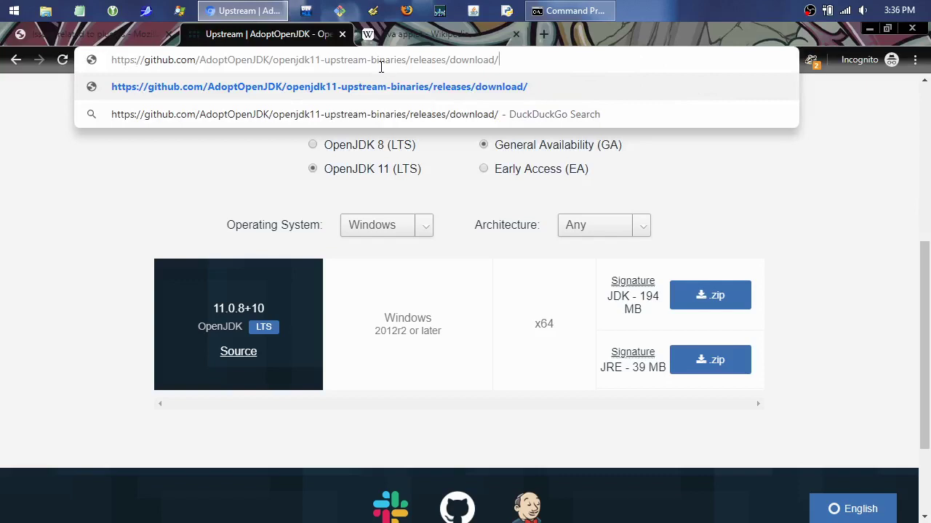
key("BackSpace")
key("BackSpace")
key("BackSpace")
key("BackSpace")
key("BackSpace")
key("BackSpace")
key("BackSpace")
key("BackSpace")
key("BackSpace")
key("BackSpace")
key("BackSpace")
key("BackSpace")
key("BackSpace")
key("BackSpace")
key("BackSpace")
key("BackSpace")
key("BackSpace")
key("BackSpace")
key("BackSpace")
key("BackSpace")
key("BackSpace")
key("BackSpace")
key("BackSpace")
key("BackSpace")
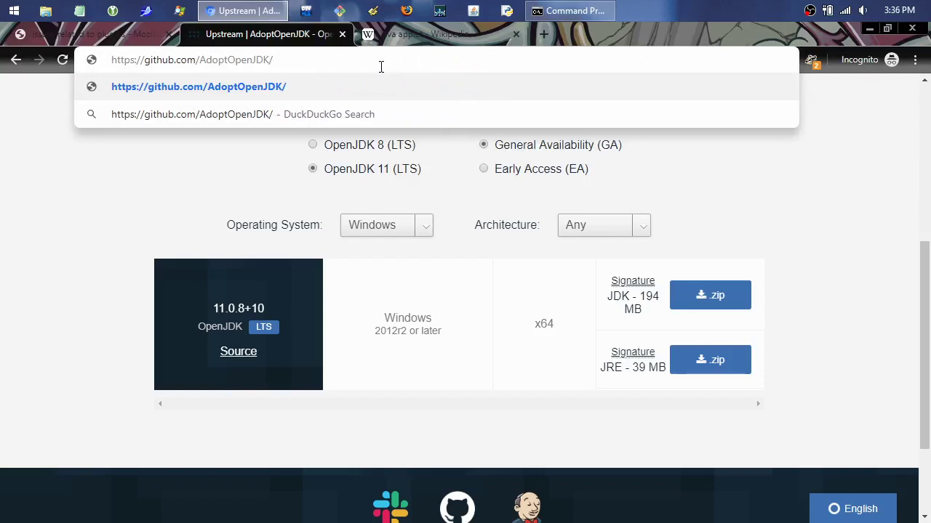
key("Return")
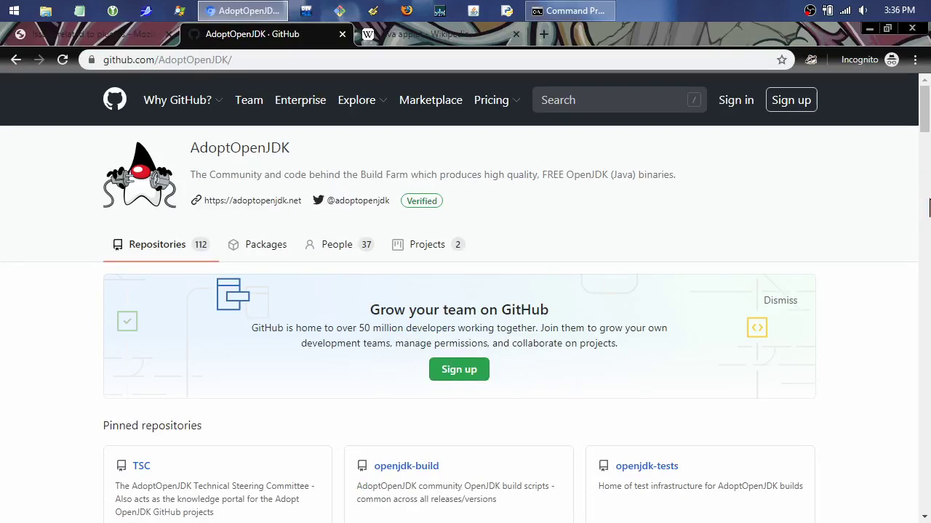
Open the pinned openjdk-build repository and read its README through to the VERSIONS list of makejdk-any-platform.
left_click_drag(925, 109, 925, 139)
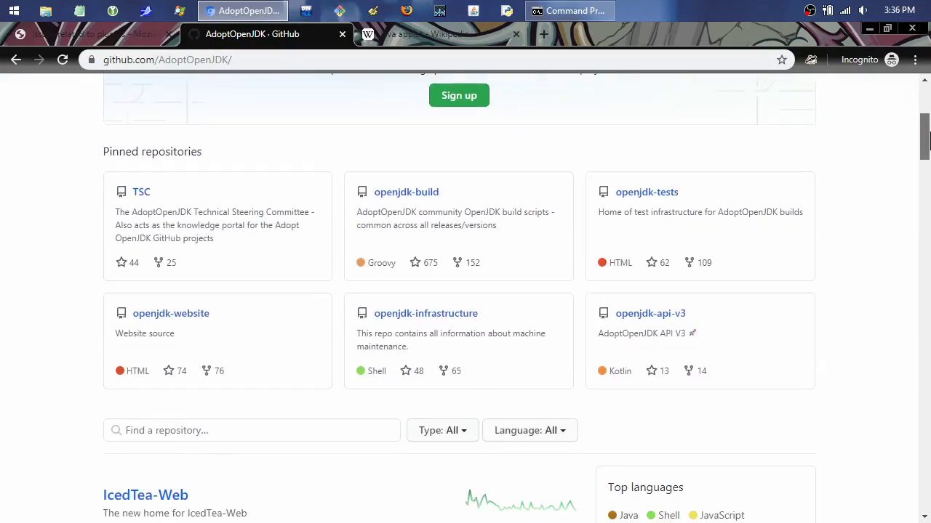
left_click(408, 196)
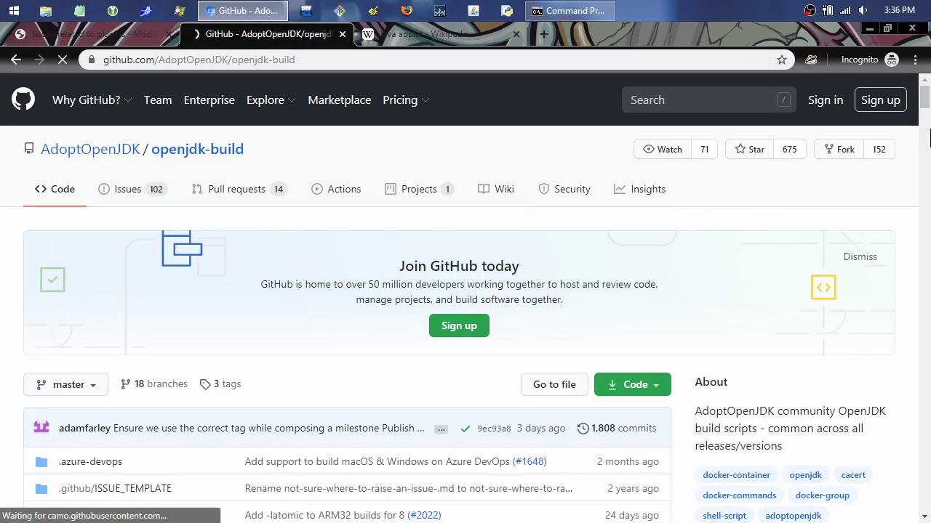
scroll(3, 349, "down", 5)
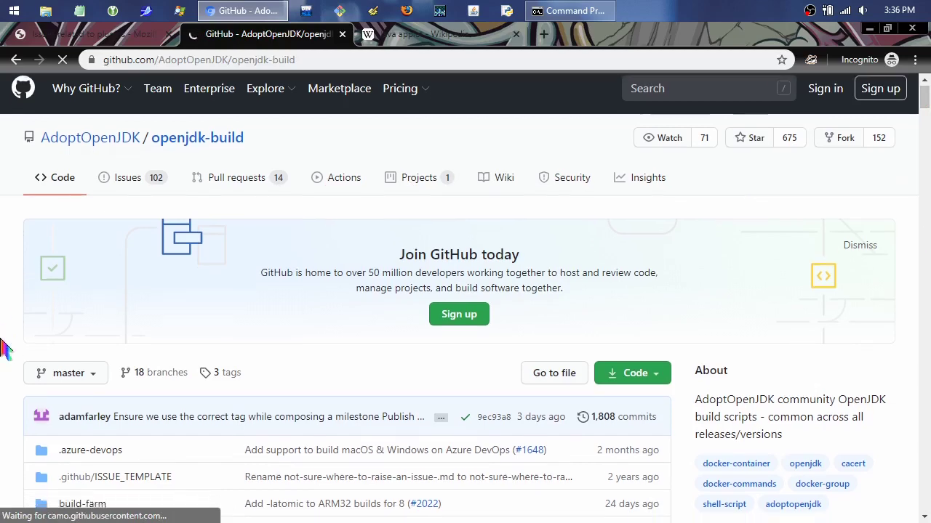
scroll(4, 363, "down", 8)
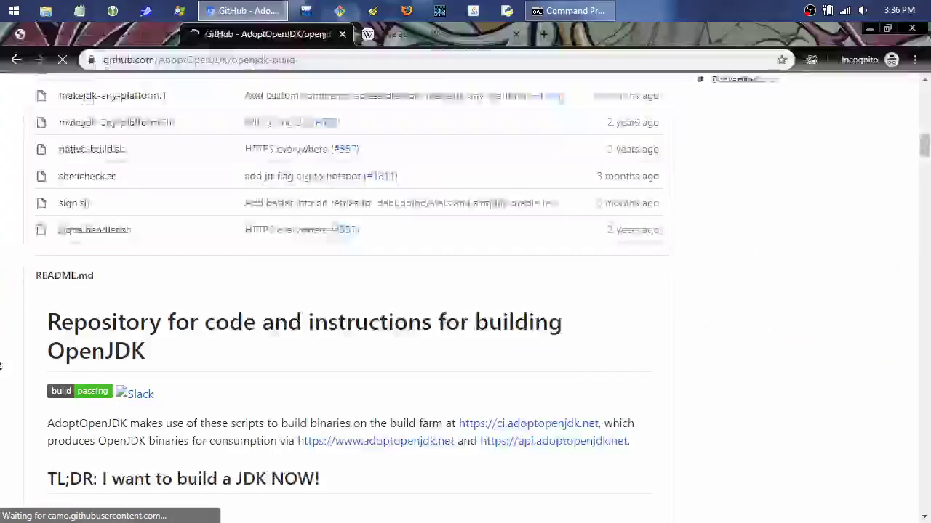
scroll(8, 348, "down", 2)
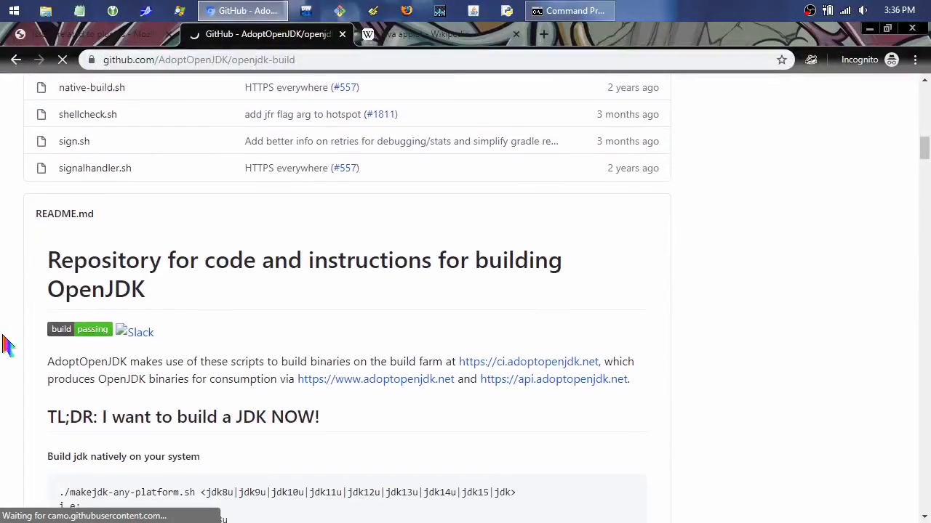
scroll(7, 356, "down", 5)
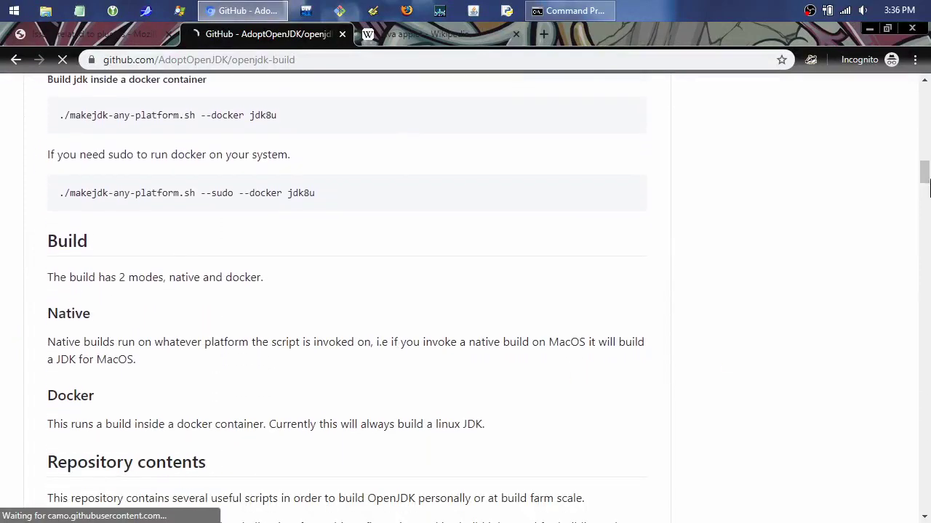
left_click_drag(925, 168, 926, 218)
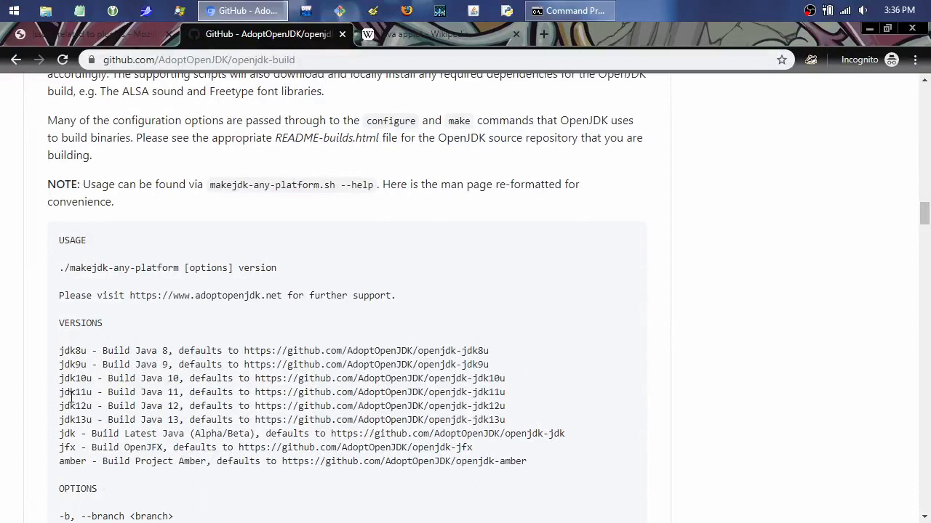
left_click_drag(244, 350, 494, 354)
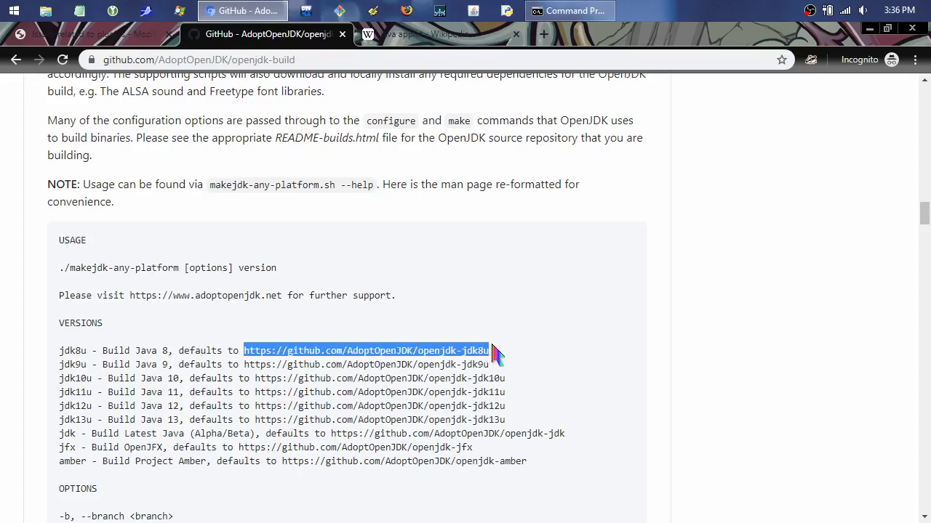
right_click(425, 353)
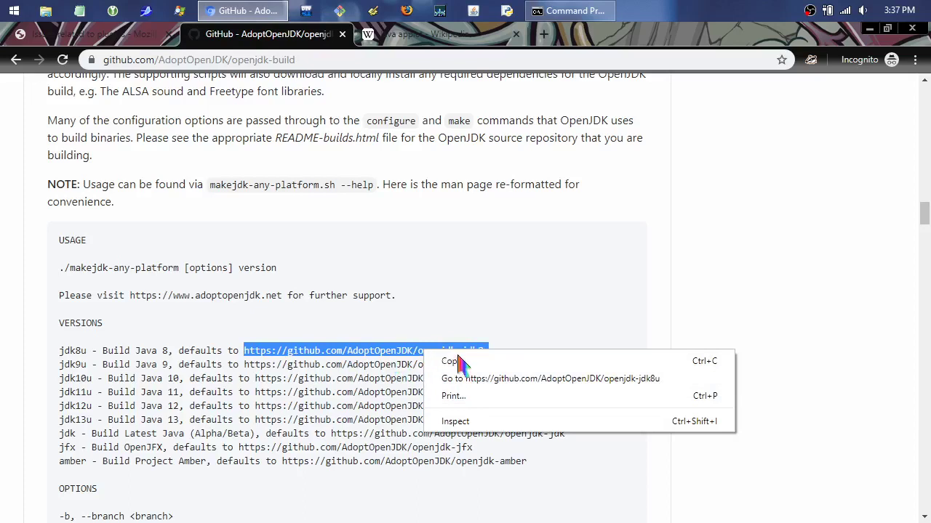
left_click(451, 362)
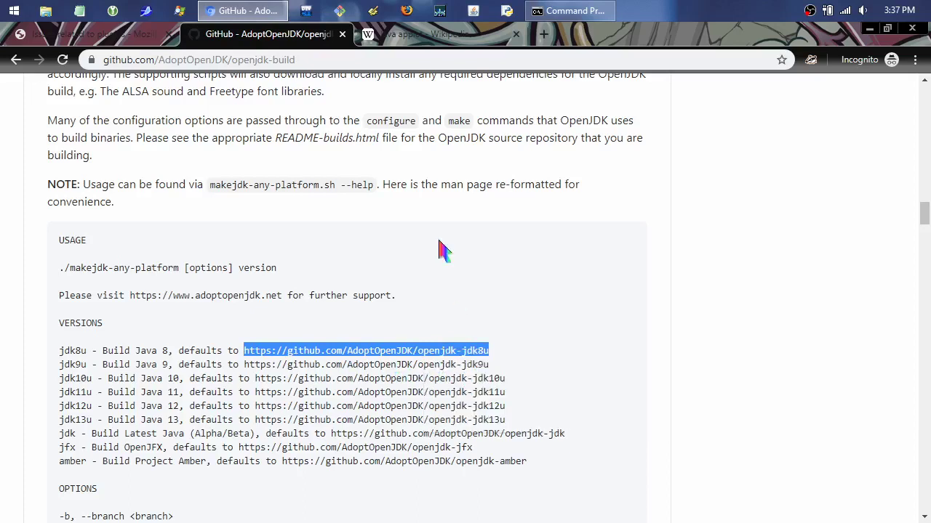
left_click(543, 34)
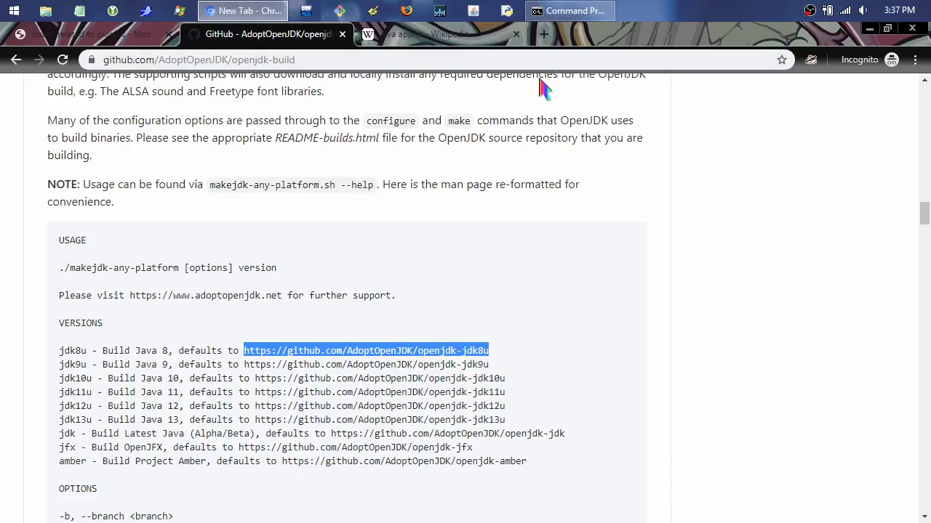
key("ctrl+v")
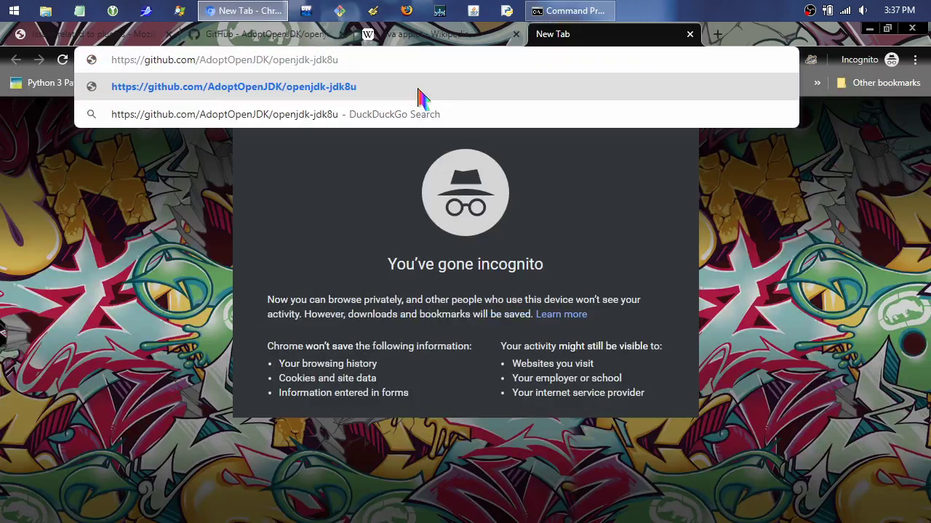
left_click(421, 95)
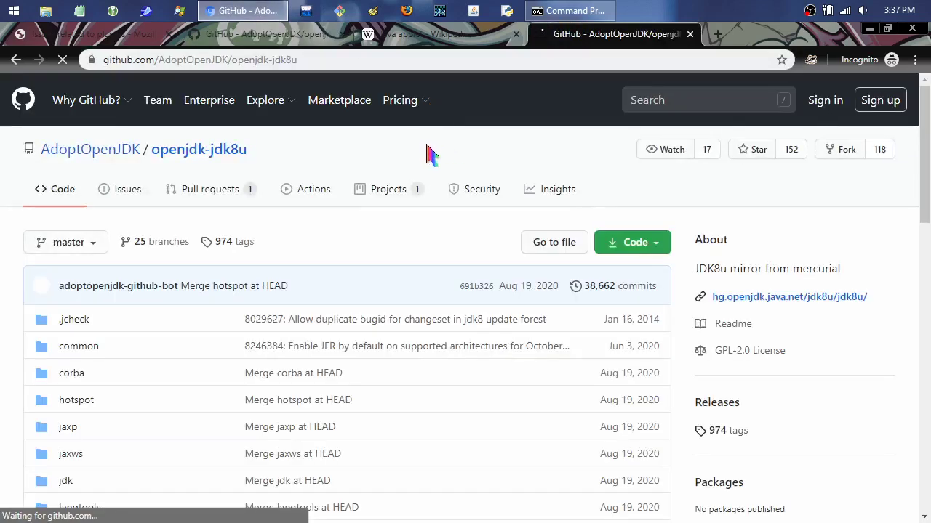
Review the openjdk-jdk8u repository page and read its README through to the end of the simple build instructions.
left_click(105, 61)
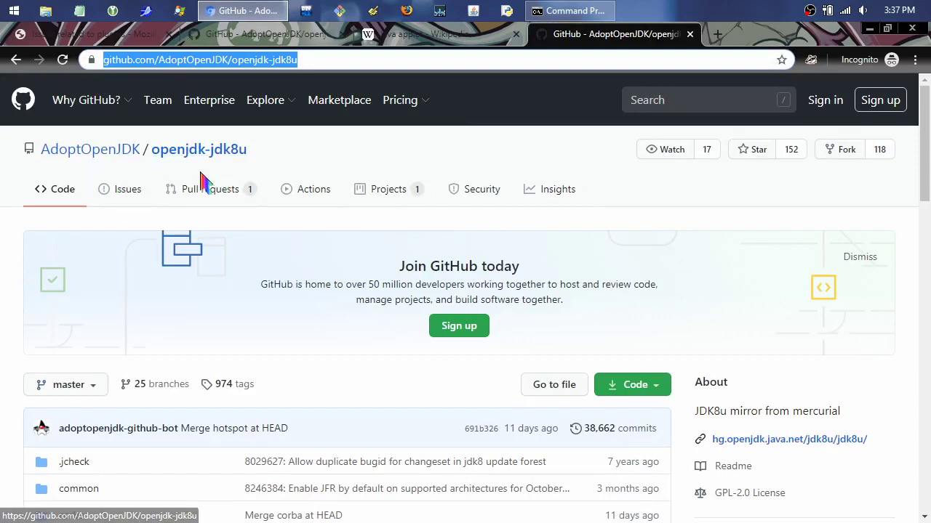
left_click(2, 203)
scroll(2, 218, "down", 5)
scroll(2, 240, "down", 3)
scroll(6, 145, "up", 8)
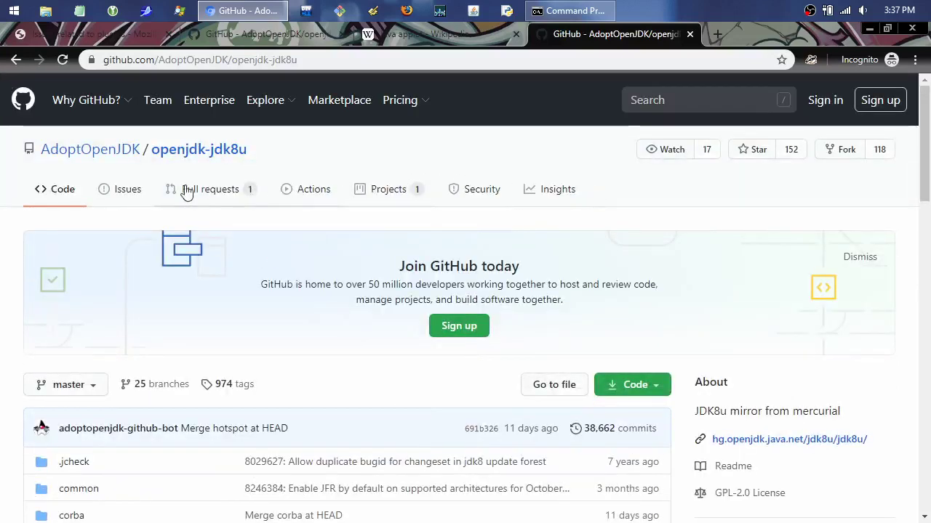
scroll(3, 251, "down", 2)
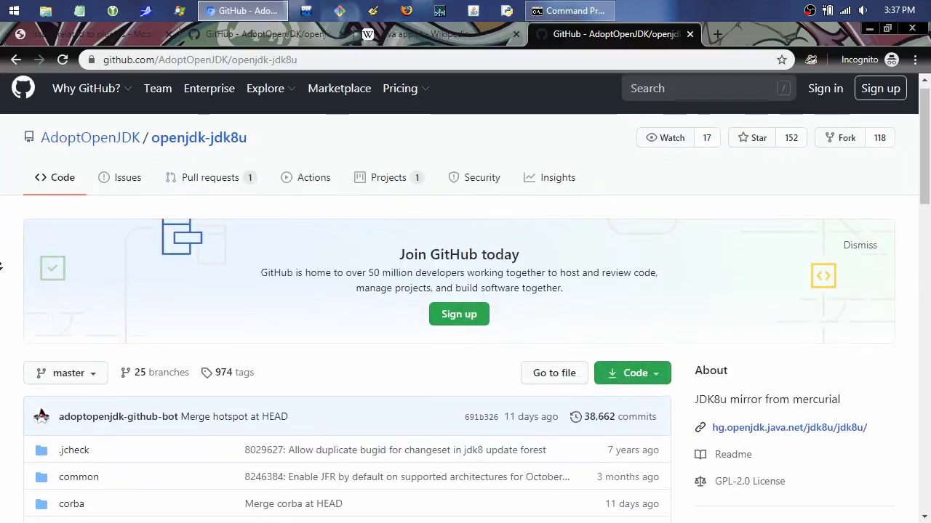
scroll(2, 265, "down", 5)
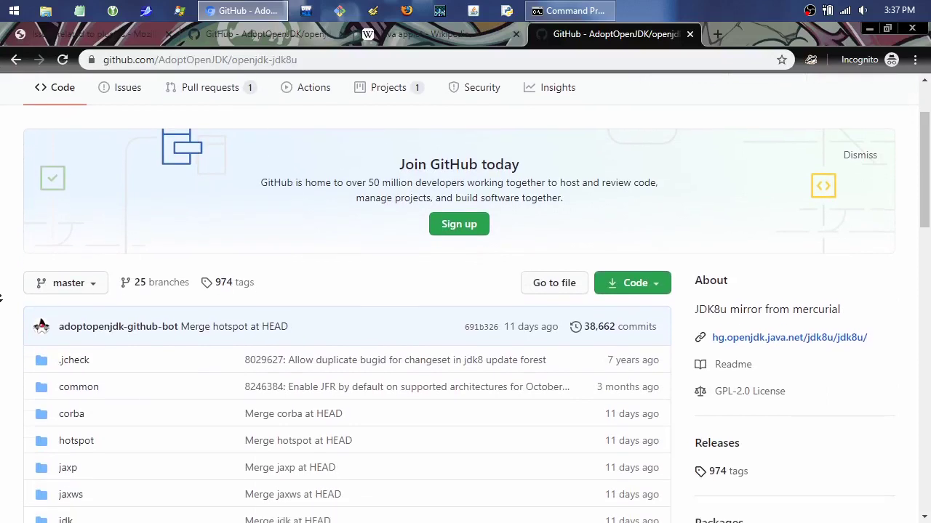
scroll(4, 271, "down", 8)
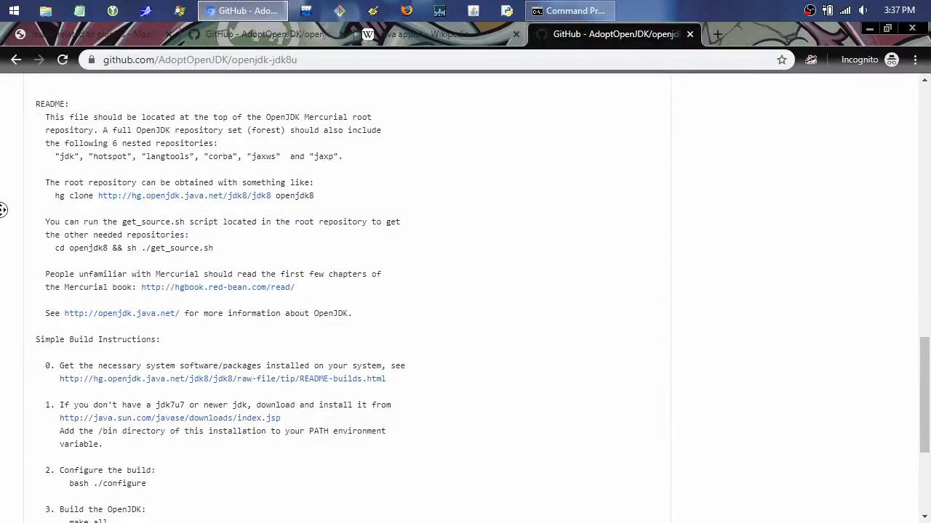
scroll(3, 209, "down", 2)
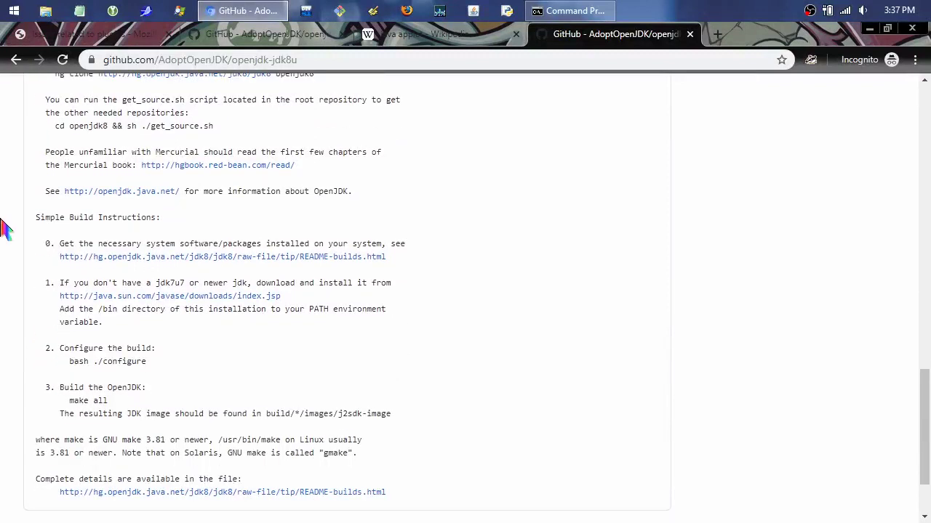
scroll(3, 217, "down", 2)
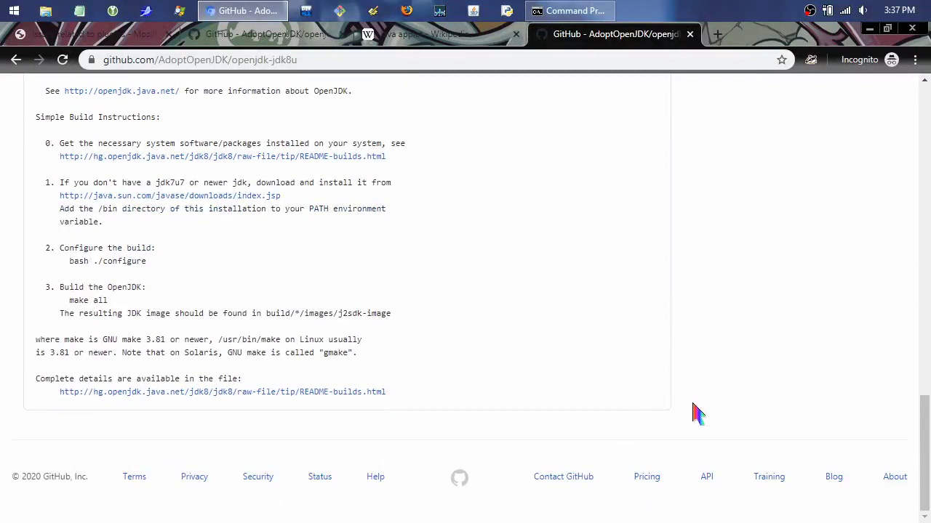
Open the linked README-builds.html and read the OpenJDK build requirements through to the Windows Unix Toolkit and CYGWIN section.
left_click(357, 394)
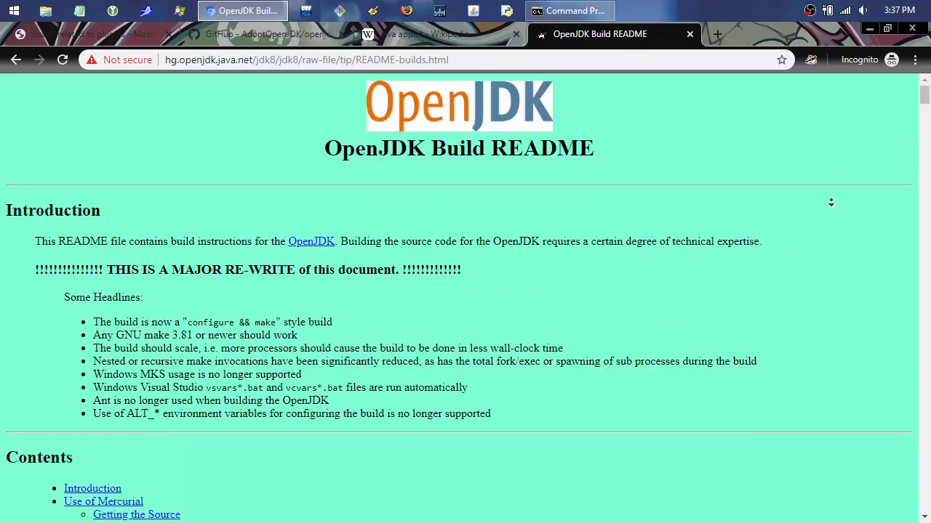
scroll(832, 203, "down", 5)
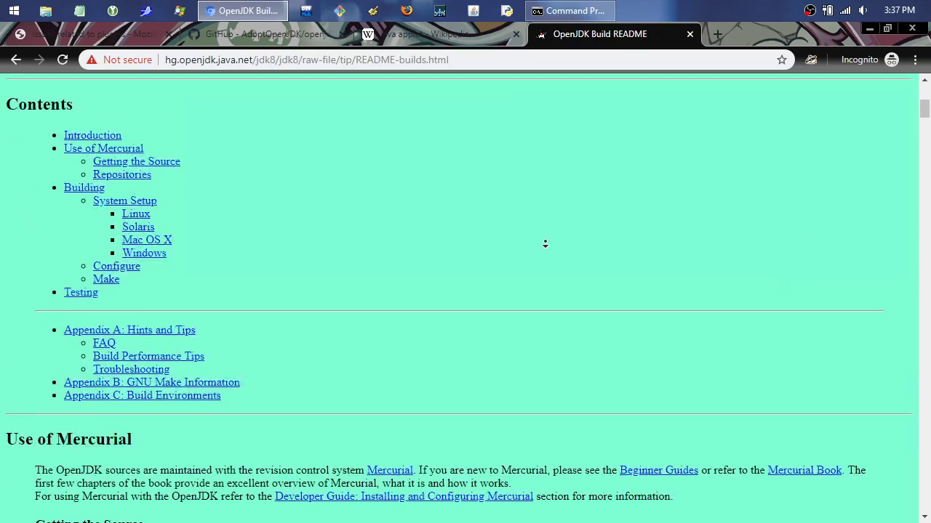
scroll(545, 244, "down", 9)
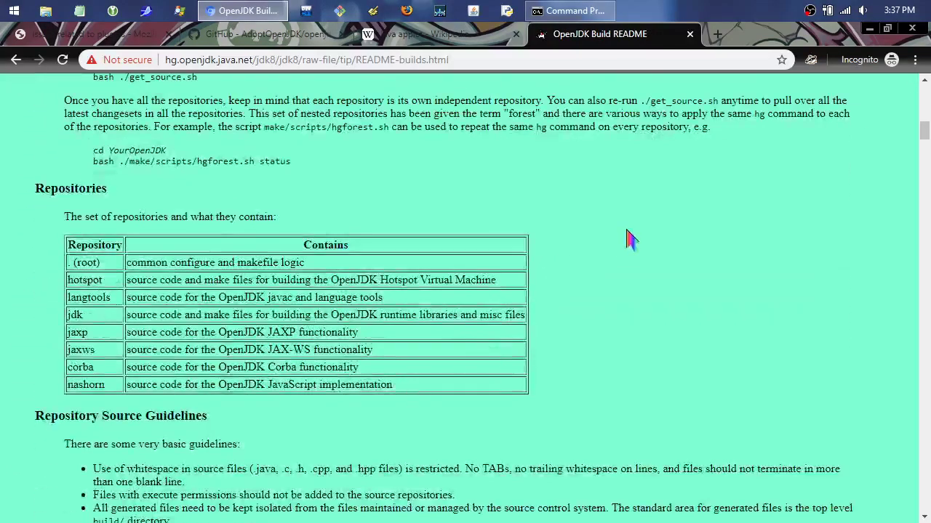
scroll(630, 240, "down", 7)
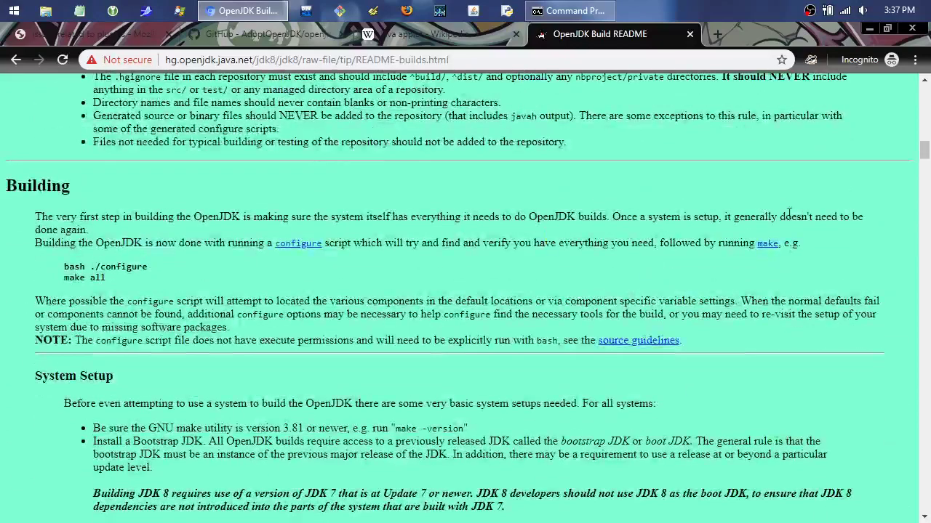
scroll(929, 260, "down", 6)
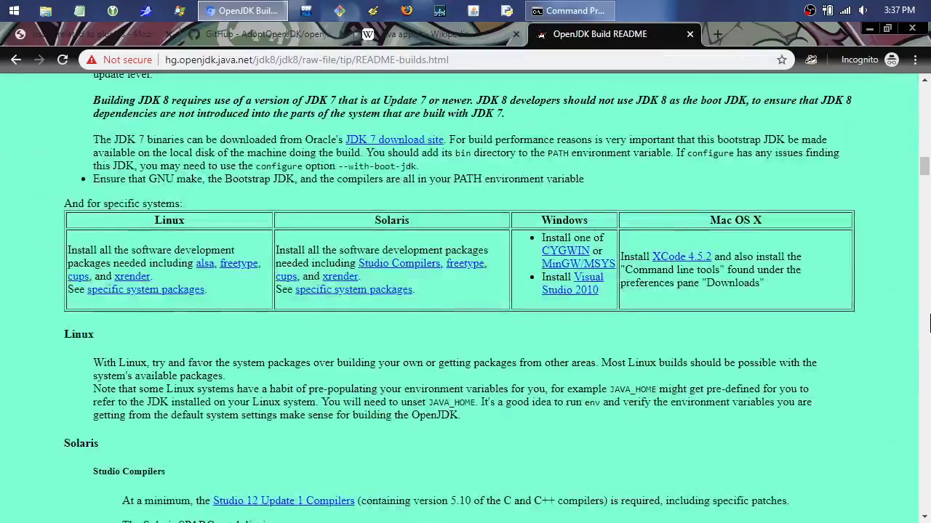
scroll(929, 324, "down", 5)
scroll(930, 324, "down", 5)
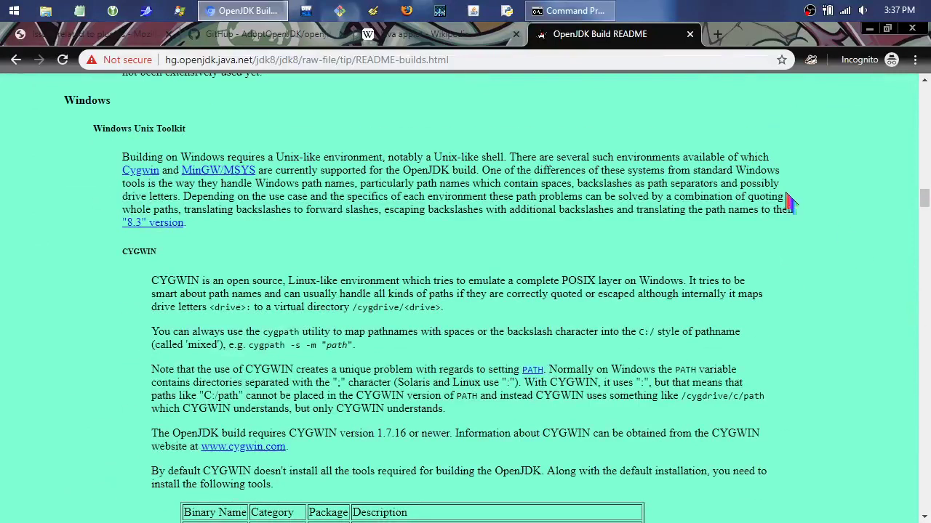
Go back from the OpenJDK Build README past the openjdk-jdk8u repository to the blank new tab page.
left_click(582, 61)
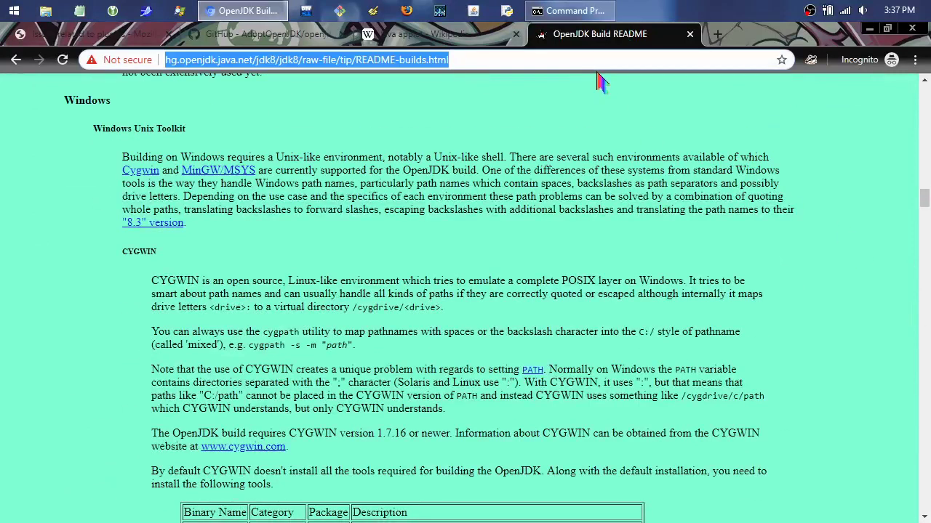
left_click(15, 61)
left_click(15, 61)
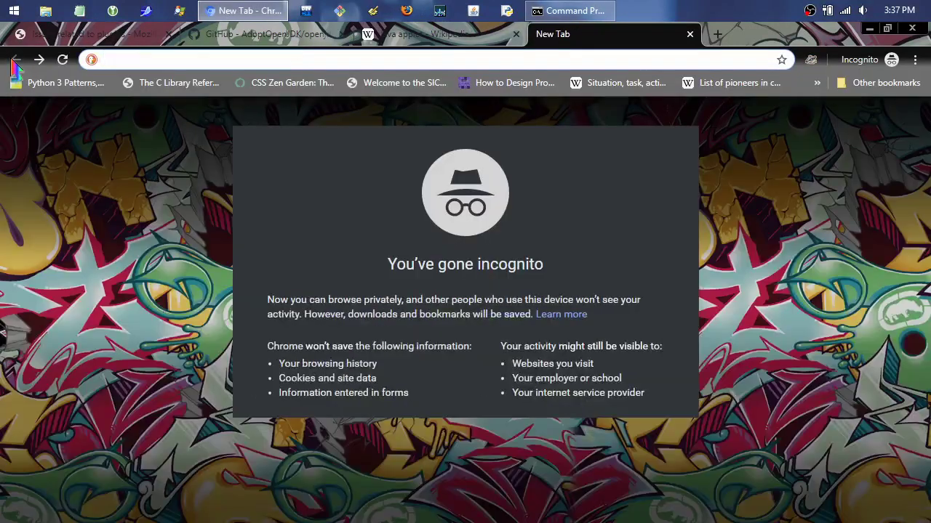
Close the blank tab and go back through the AdoptOpenJDK pages to the DuckDuckGo results for openjdk 8.
left_click(690, 35)
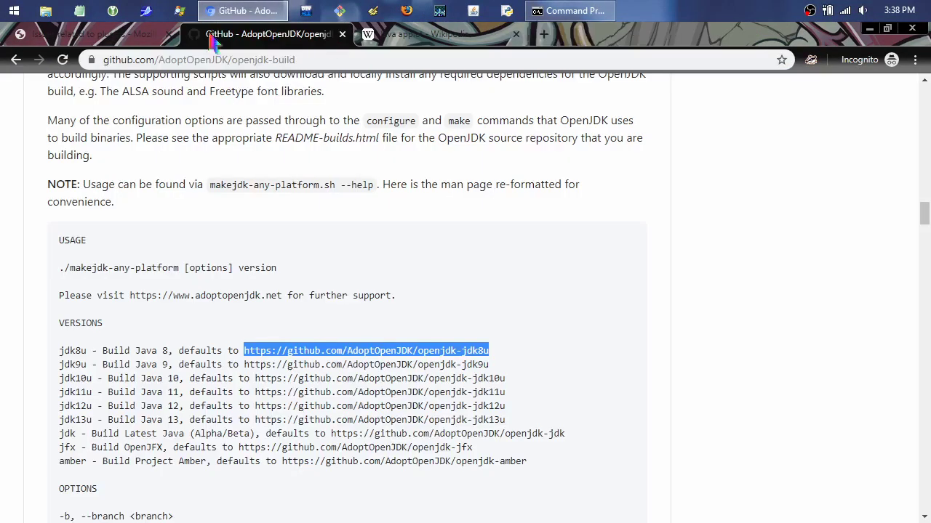
left_click(15, 61)
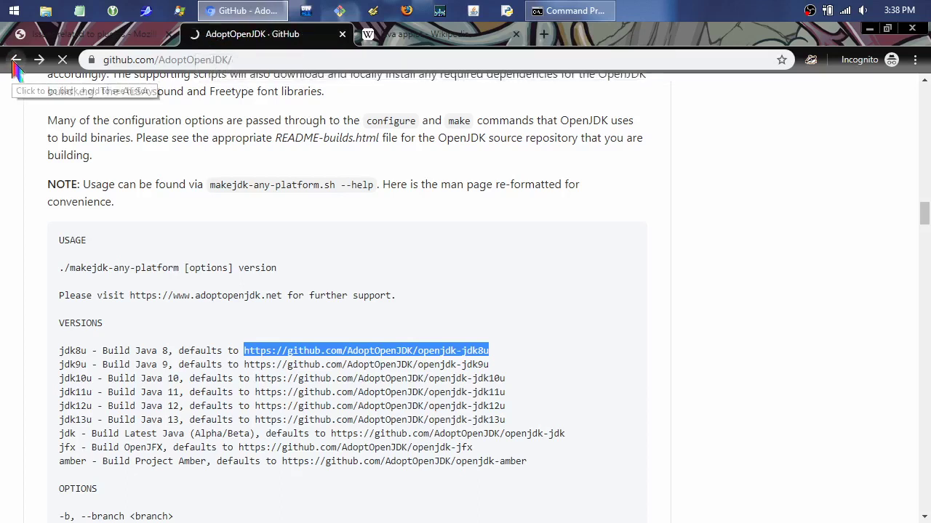
left_click(15, 61)
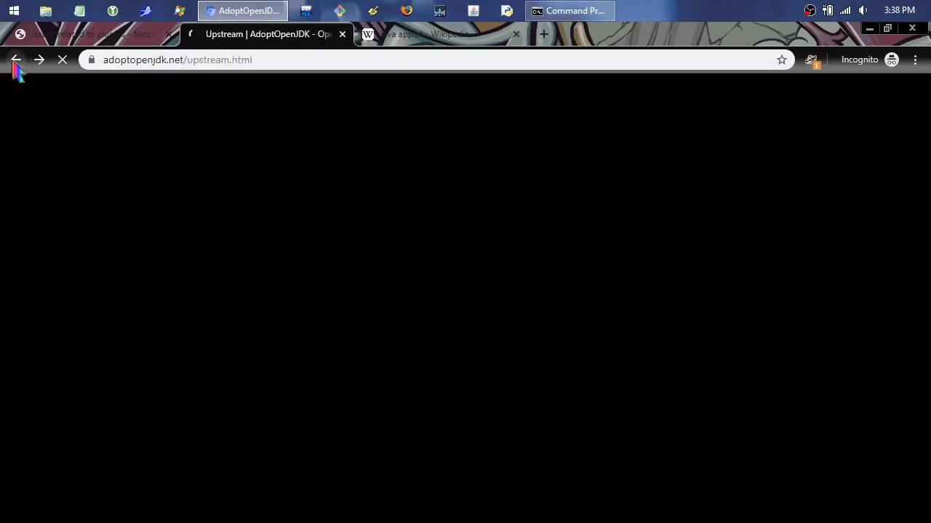
left_click(15, 61)
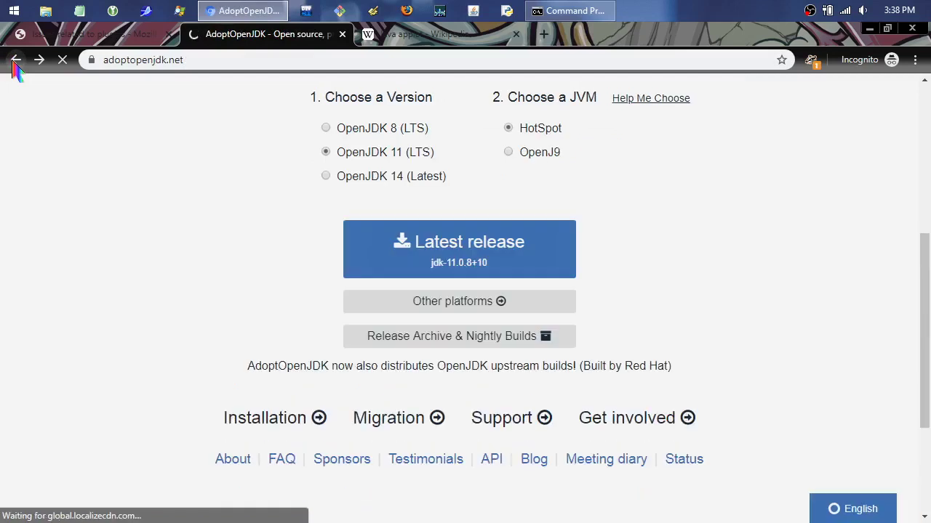
left_click(14, 61)
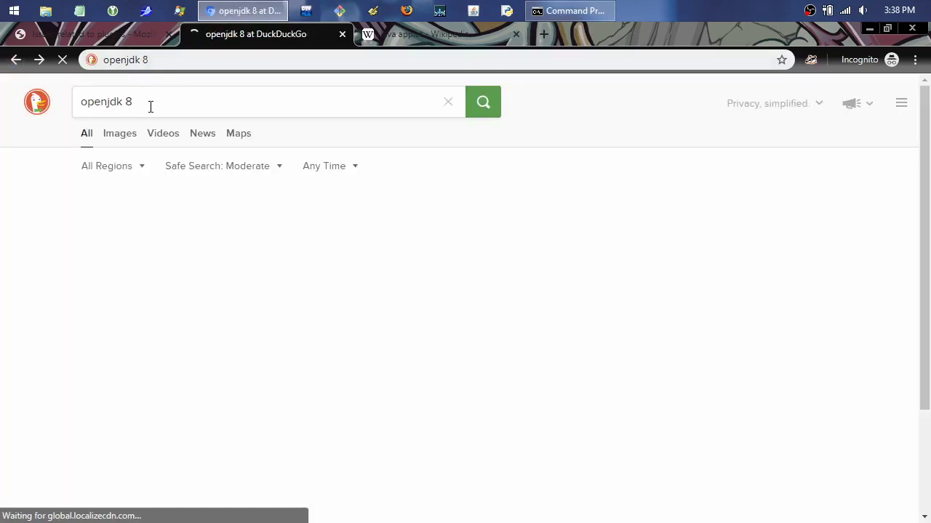
scroll(4, 218, "up", 5)
scroll(2, 103, "up", 5)
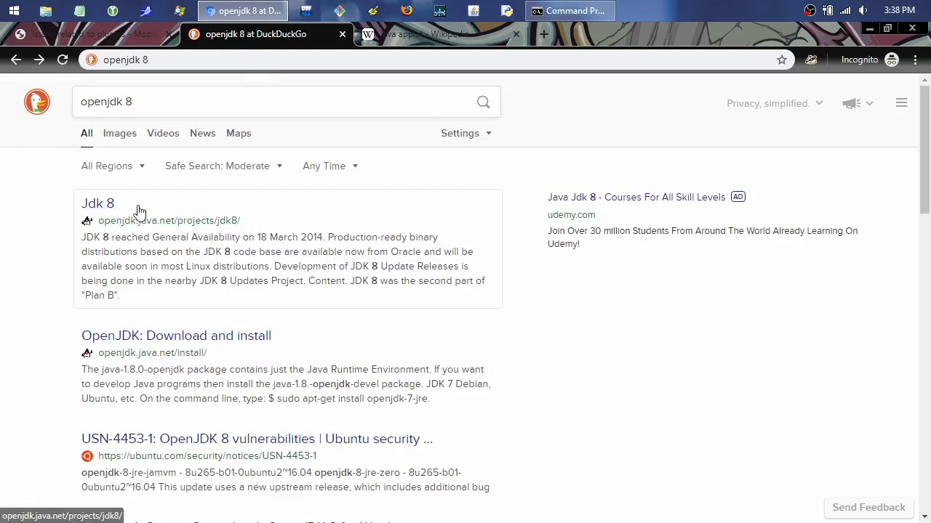
Check the Jdk 8 project page and the OpenJDK Download and install page, returning to the search results after each.
left_click(101, 205)
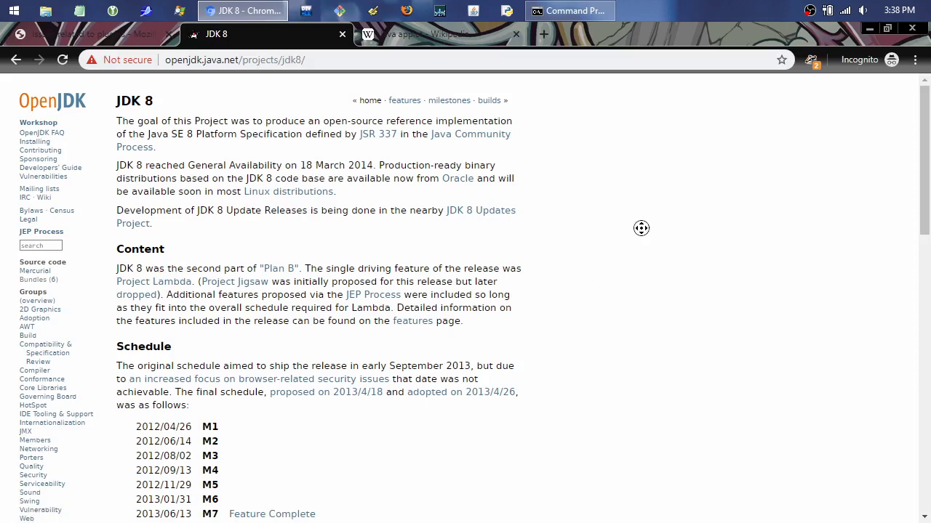
scroll(641, 228, "down", 10)
scroll(120, 90, "up", 10)
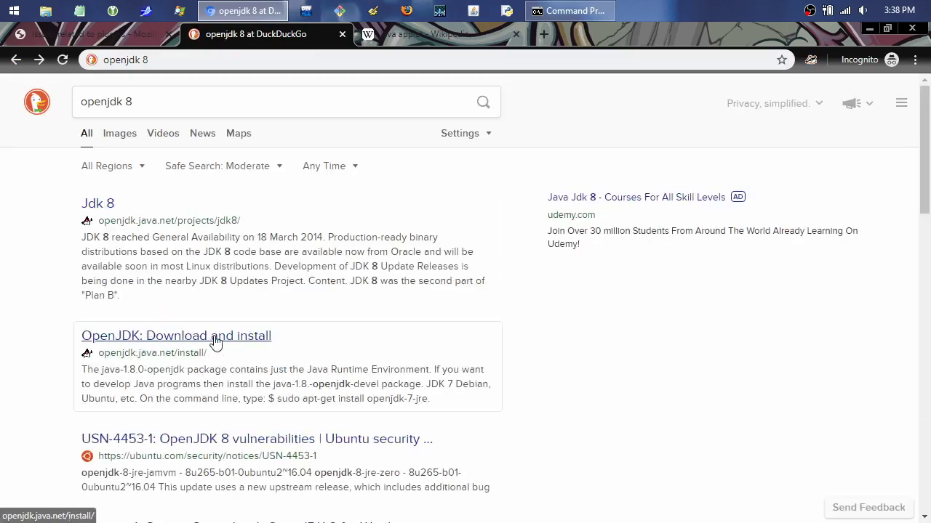
left_click(206, 339)
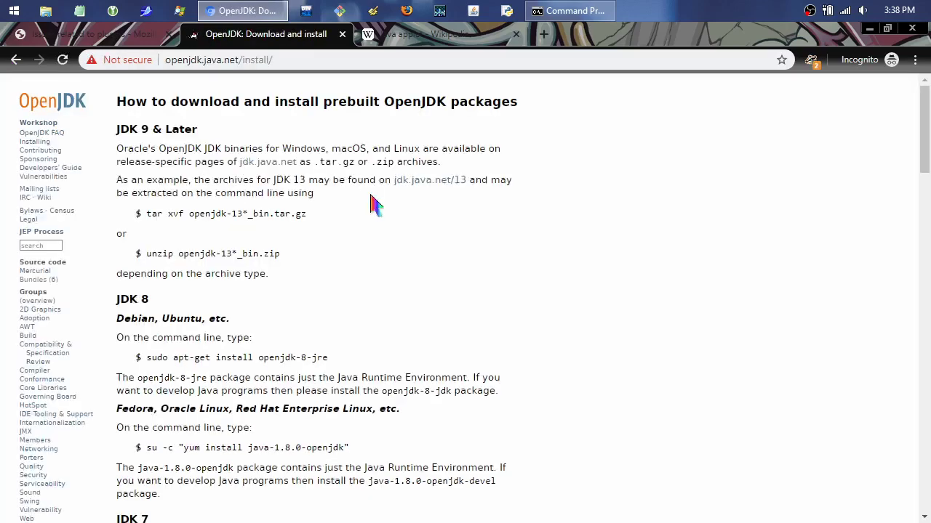
scroll(578, 247, "down", 1)
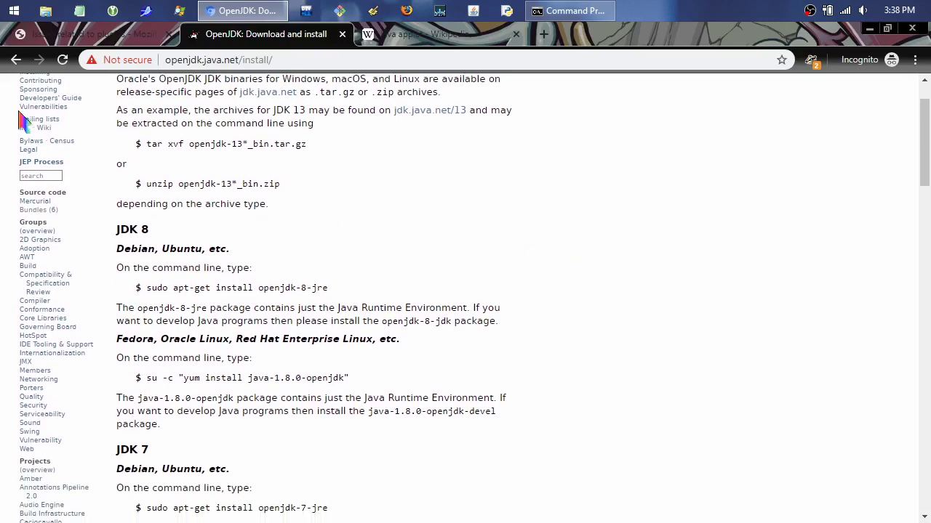
left_click(16, 60)
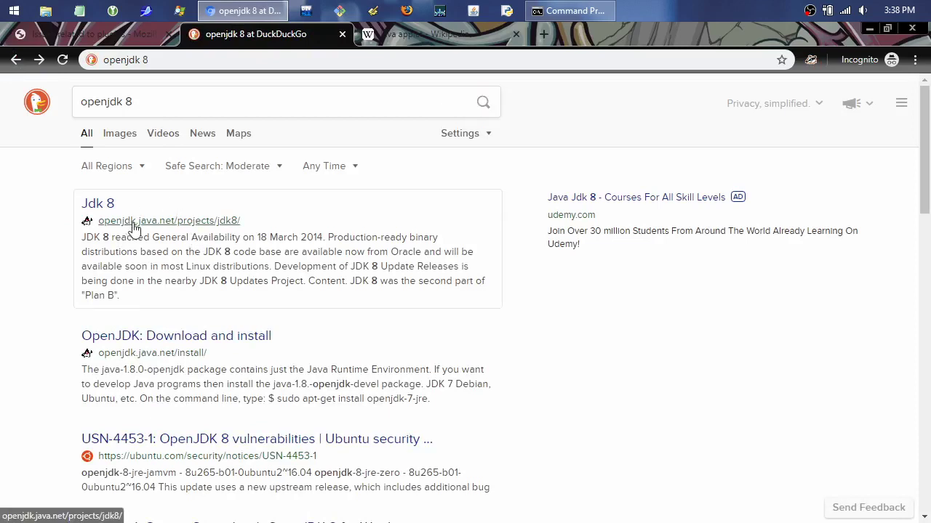
Reopen the Jdk 8 result, open the JDK 8 Updates project from its project list, and select that page's address.
left_click(223, 227)
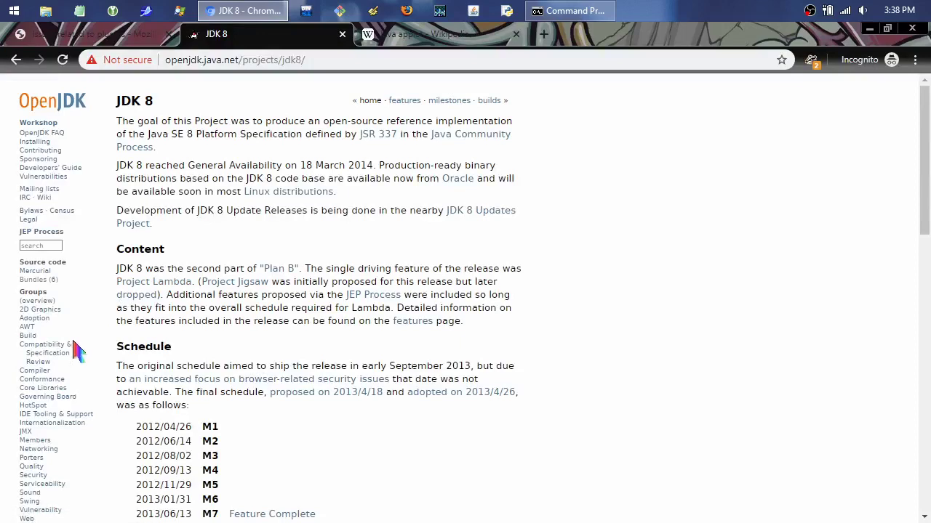
scroll(6, 331, "down", 5)
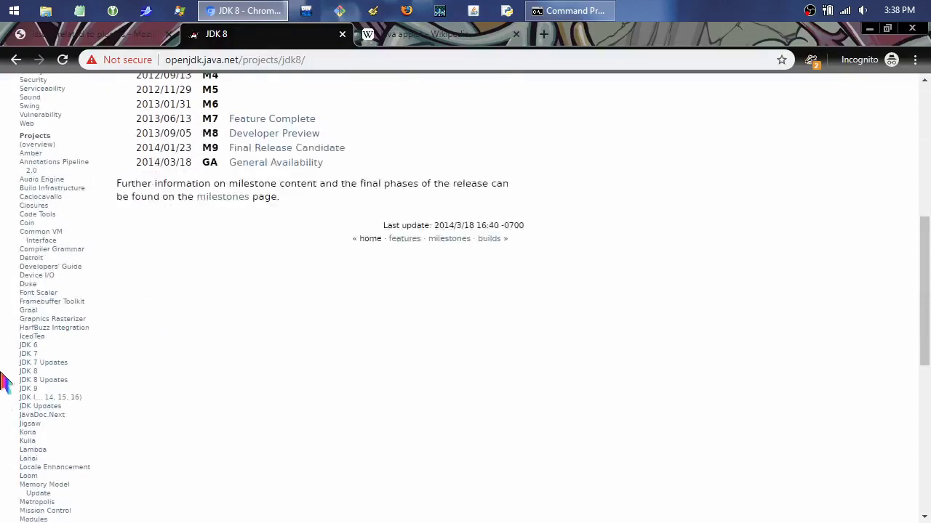
scroll(6, 392, "up", 4)
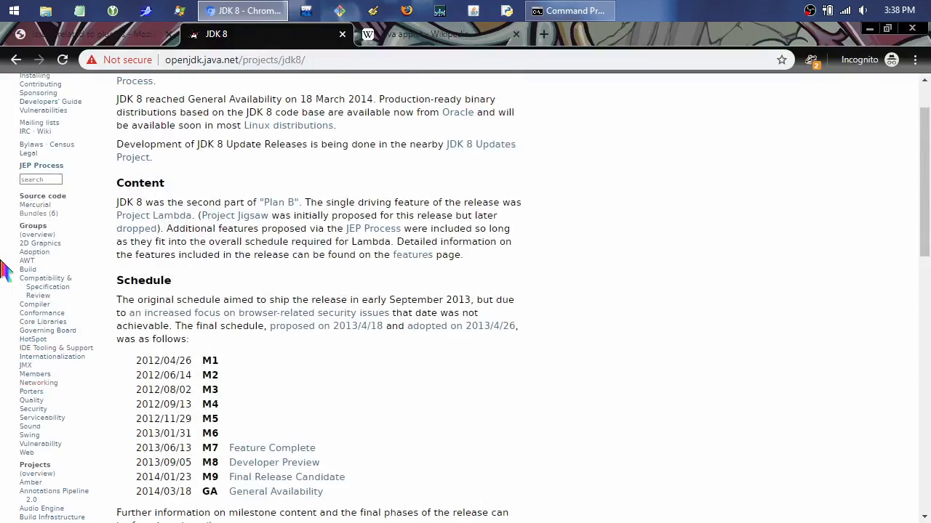
scroll(6, 271, "down", 4)
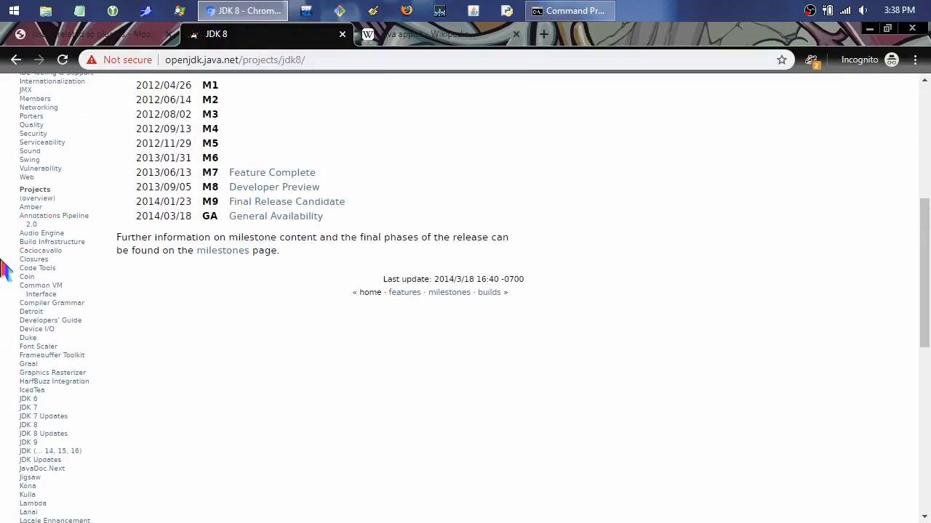
scroll(6, 305, "down", 1)
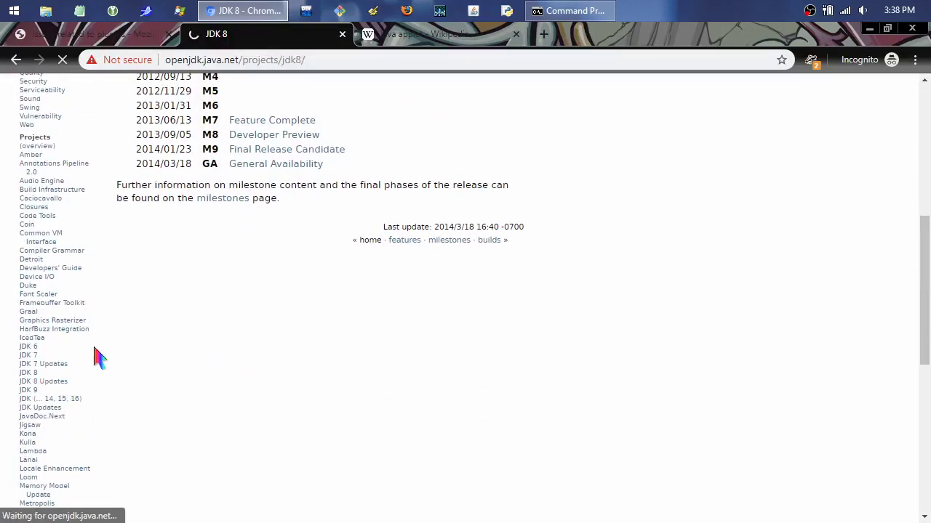
left_click(302, 63)
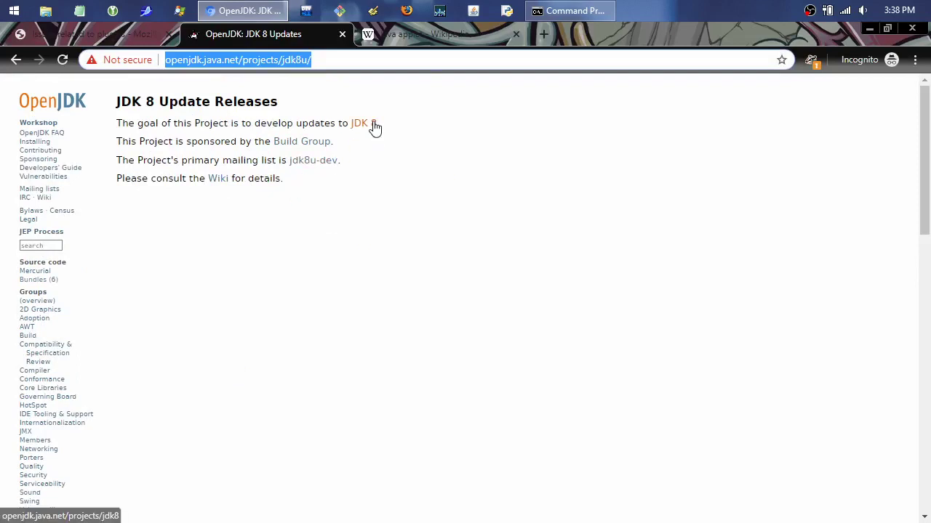
Open the JDK 8u wiki, open the Binaries link for 8u265-b01 under Releases, and select the release page's address.
left_click(218, 185)
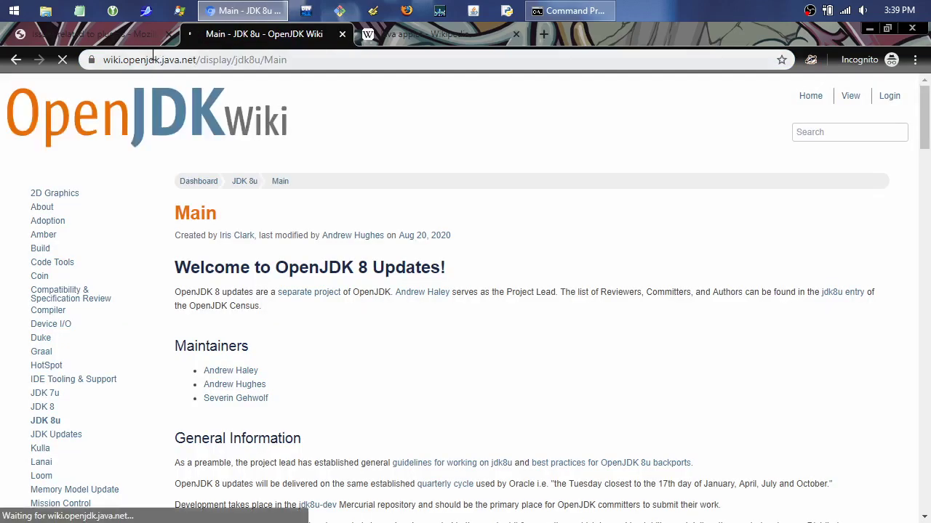
scroll(615, 219, "down", 15)
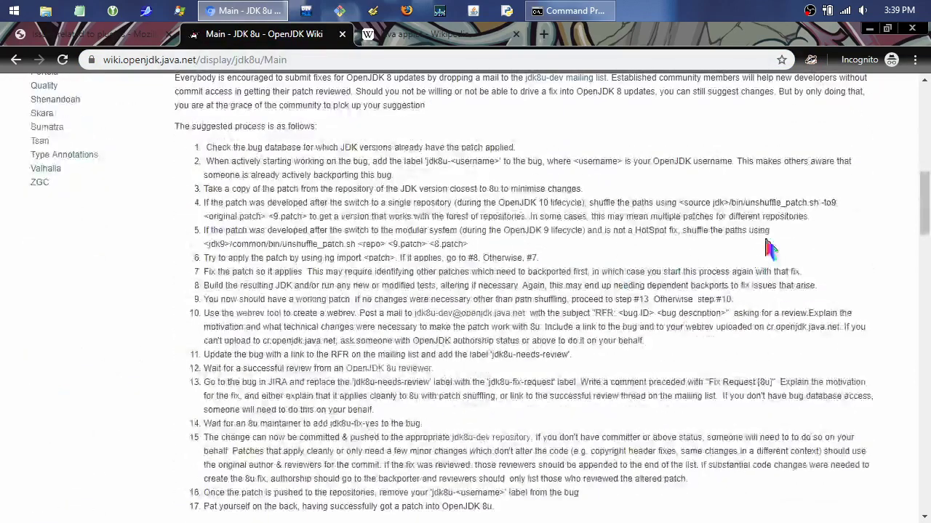
scroll(772, 318, "down", 5)
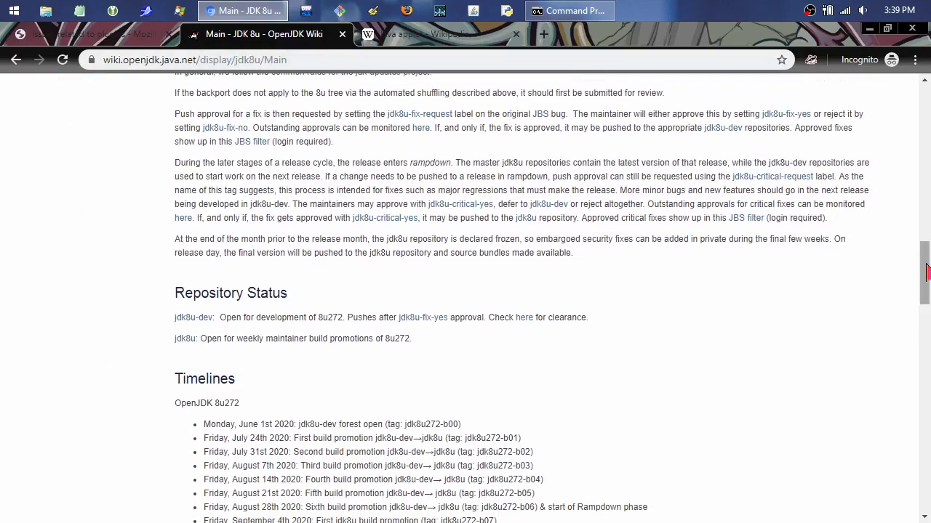
scroll(820, 380, "down", 5)
scroll(348, 90, "up", 5)
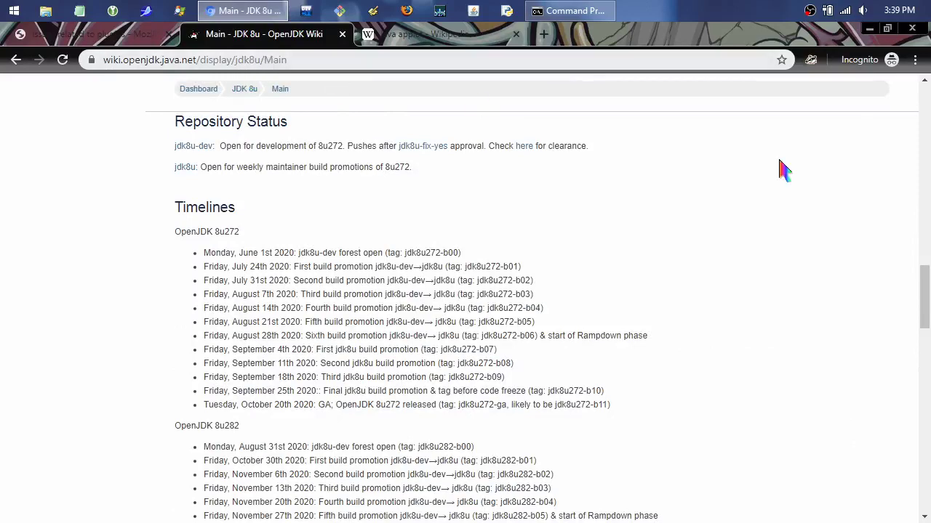
left_click_drag(927, 298, 928, 370)
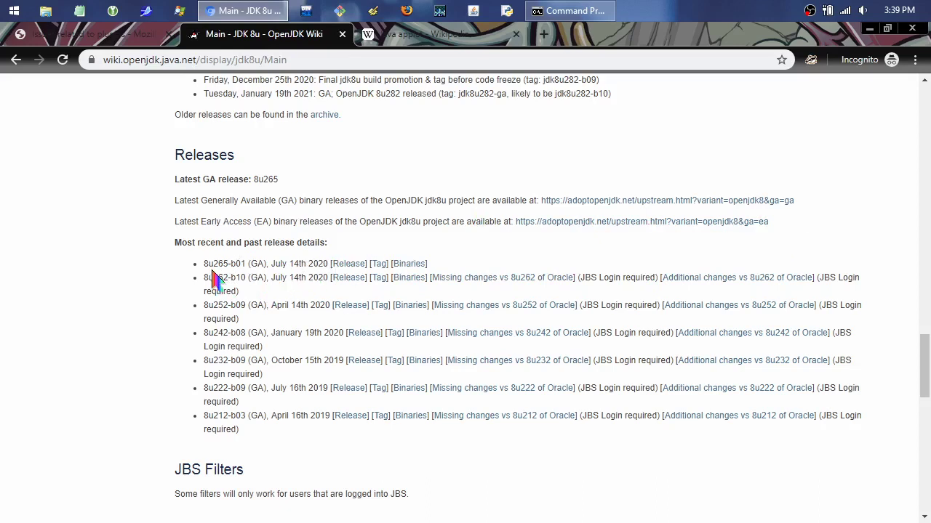
left_click(411, 266)
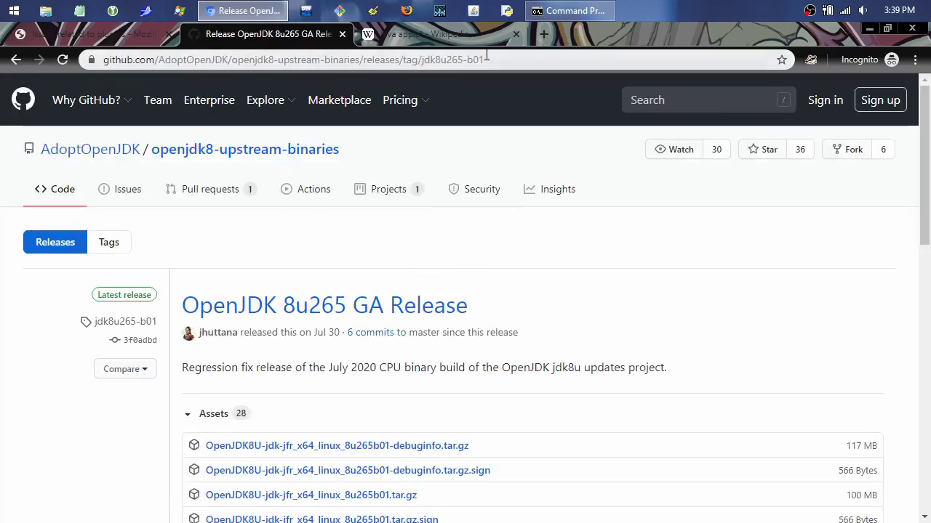
left_click(287, 59)
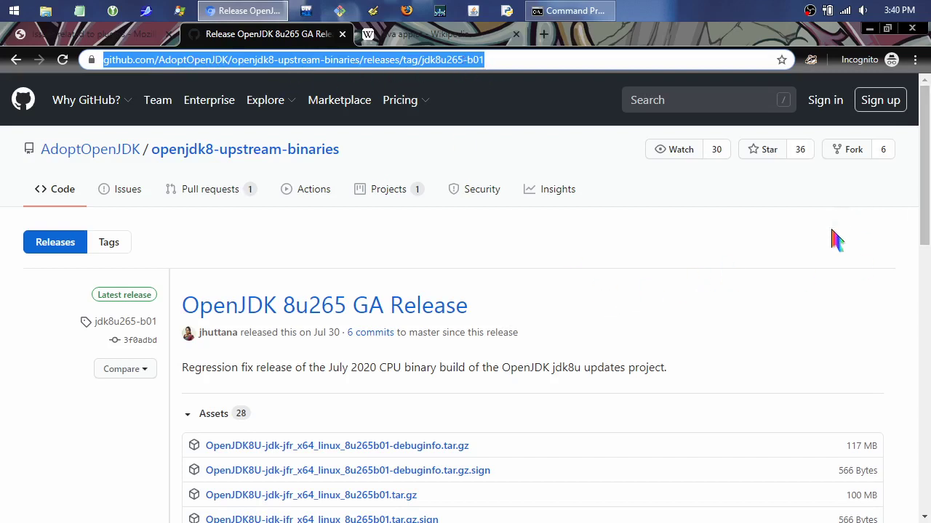
Examine the OpenJDK 8u265 GA release's assets, comparing the Linux and Windows JDK and JRE packages and the source archives.
left_click_drag(923, 211, 925, 283)
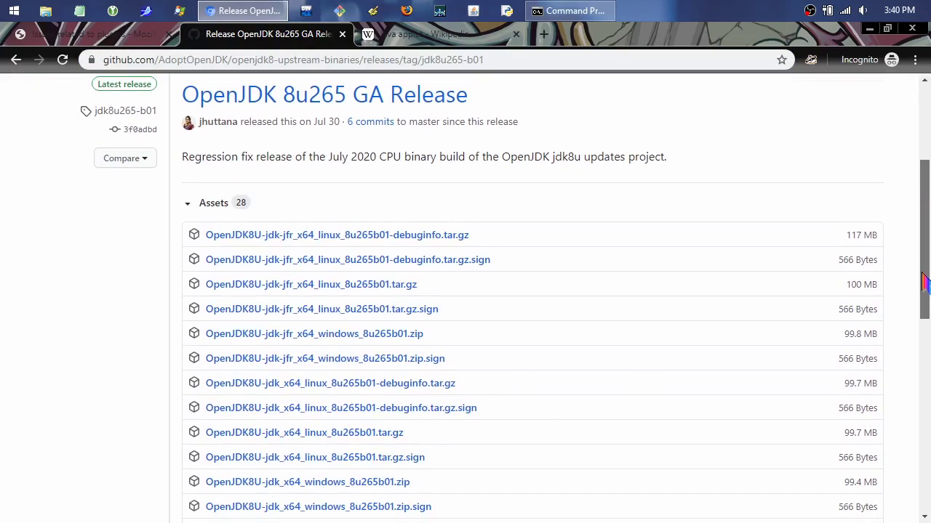
scroll(377, 153, "down", 2)
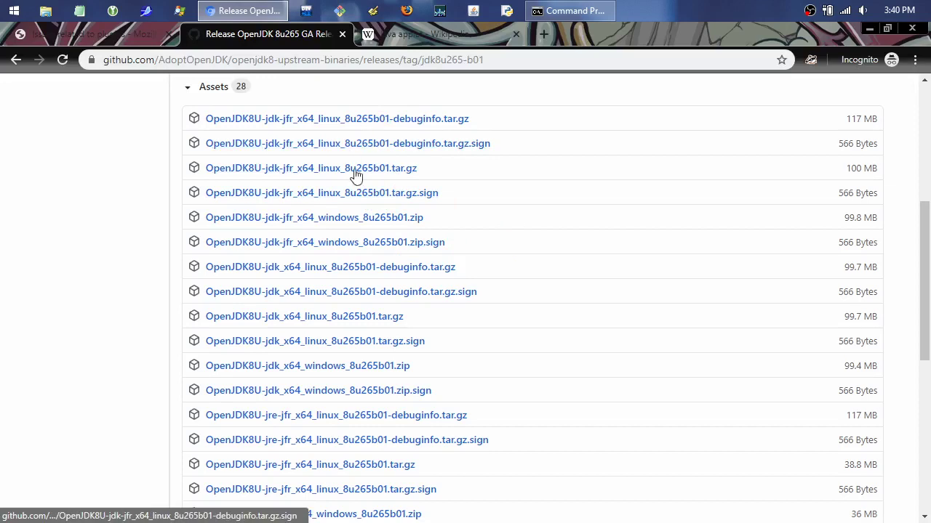
left_click_drag(925, 269, 928, 285)
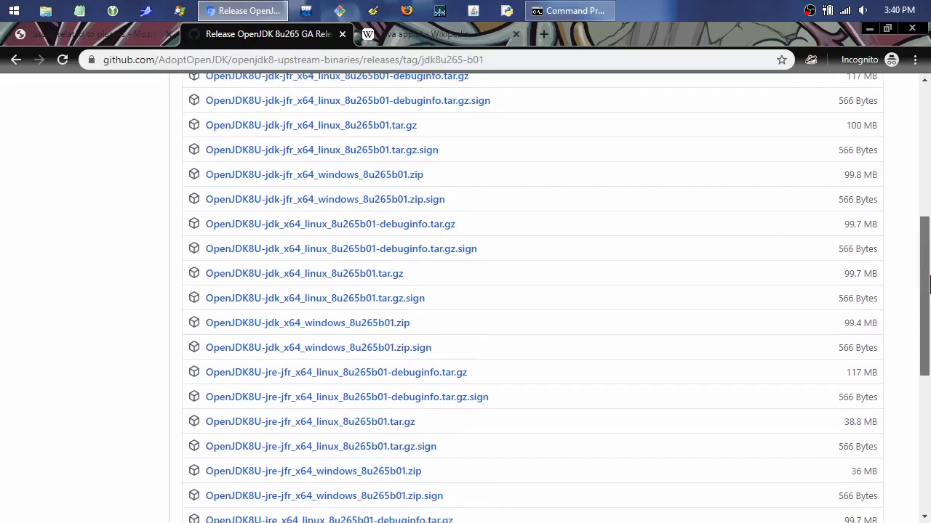
left_click_drag(927, 285, 928, 274)
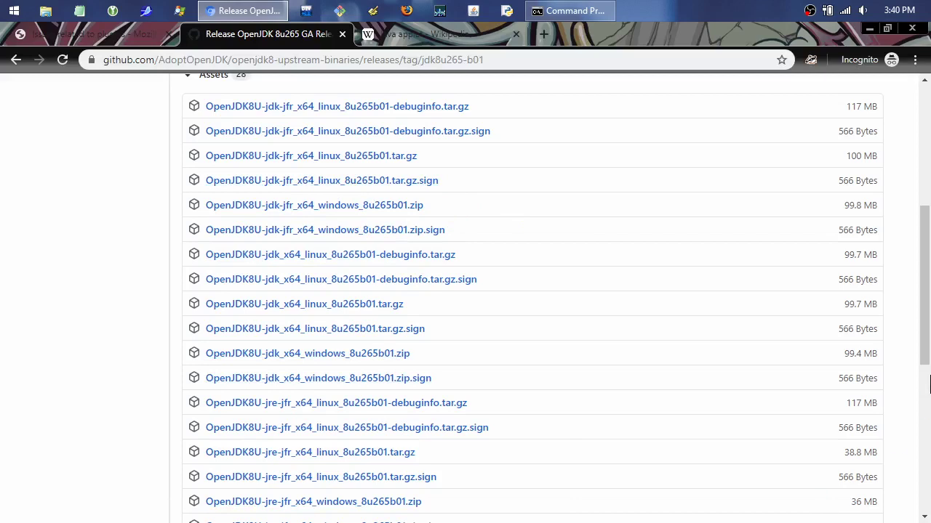
scroll(929, 396, "down", 4)
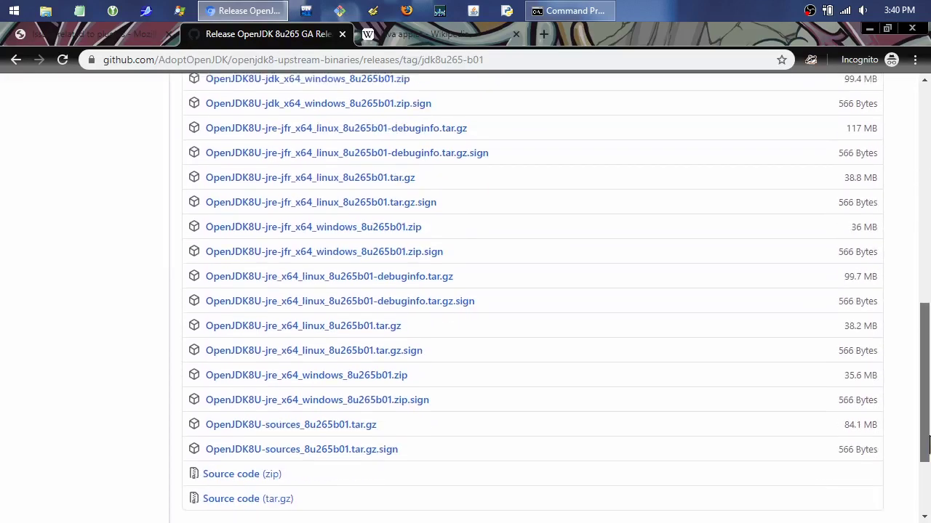
left_click_drag(927, 442, 927, 454)
left_click_drag(927, 454, 929, 341)
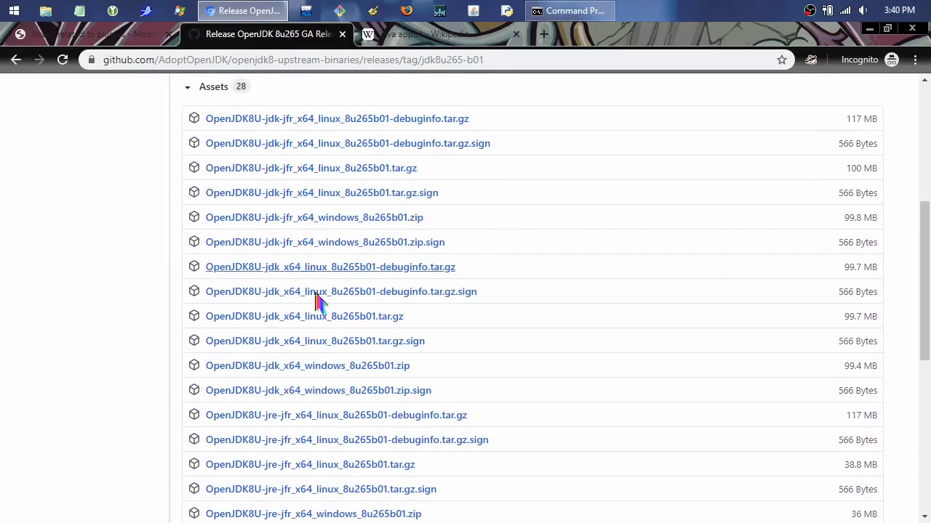
left_click_drag(928, 237, 929, 370)
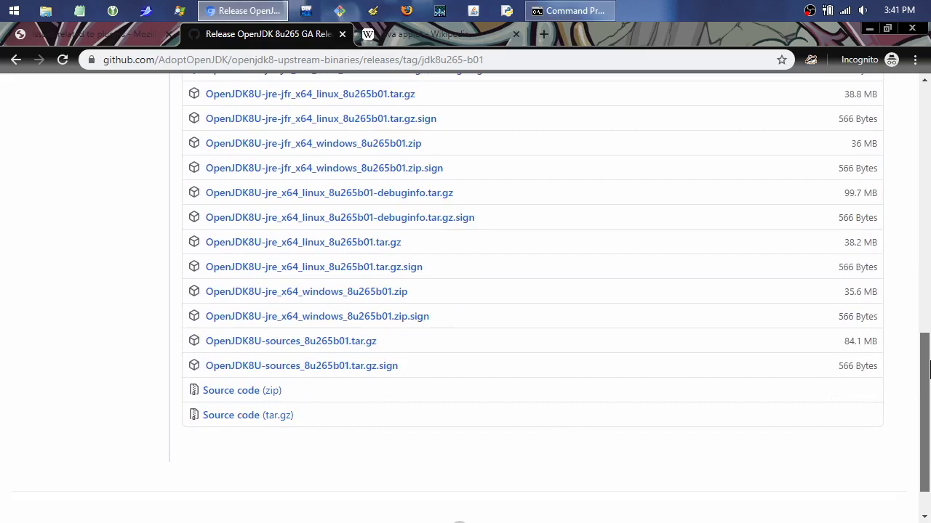
mouse_move(929, 369)
left_mouse_down()
mouse_move(929, 321)
mouse_move(929, 389)
mouse_move(929, 175)
mouse_move(928, 352)
left_mouse_up()
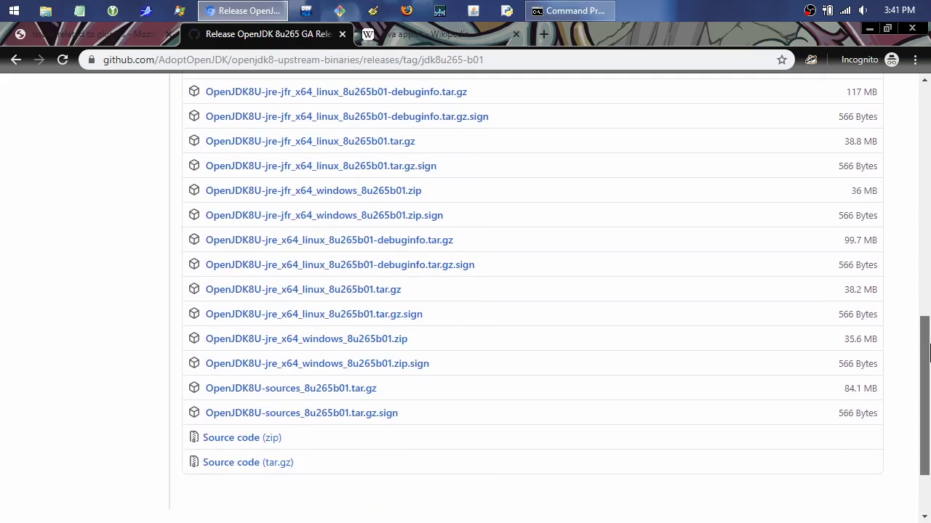
View the openjdk8-upstream-binaries repository's main page and return to the OpenJDK 8u265 GA release page.
left_click_drag(928, 353, 929, 124)
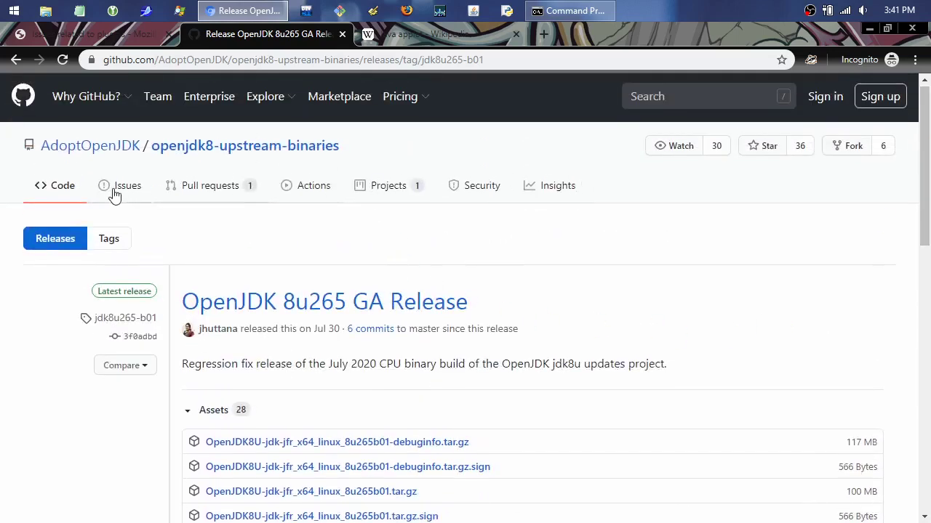
left_click(293, 148)
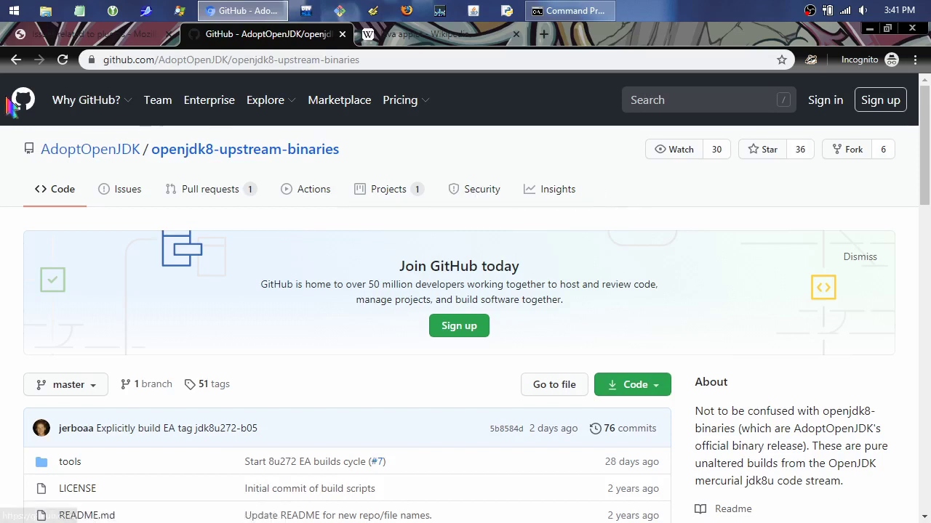
left_click(16, 59)
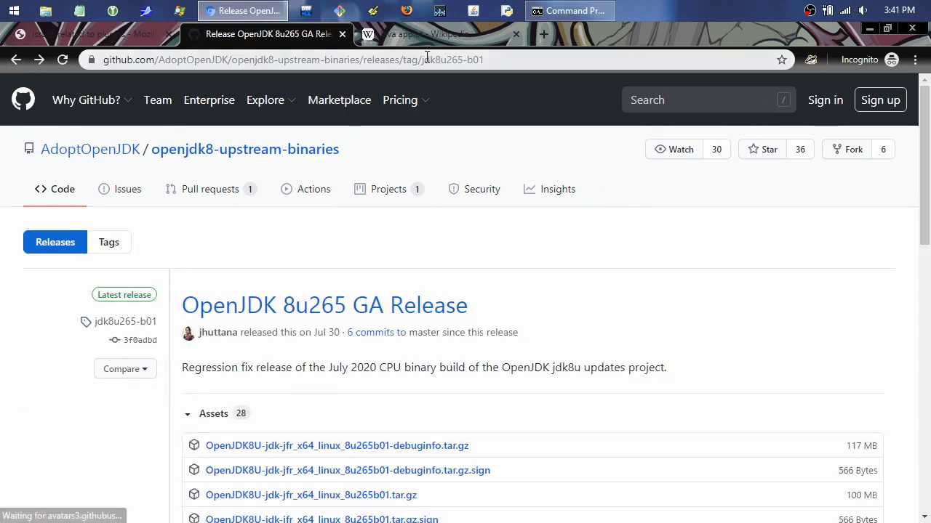
Open the openjdk8-upstream-binaries repository's full releases list and page through the older releases up to the page starting with OpenJDK 8u232.
left_click_drag(403, 60, 670, 57)
key("BackSpace")
key("Return")
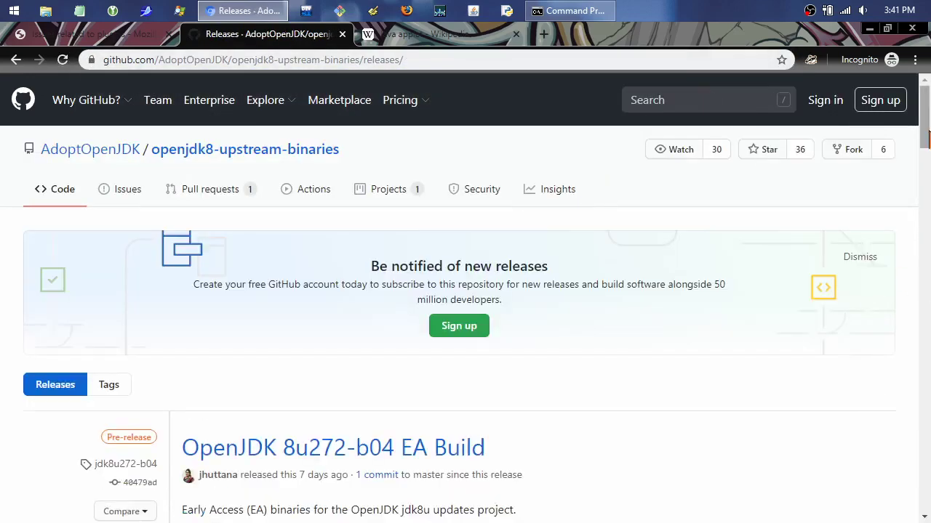
left_click(927, 311)
left_click_drag(928, 312, 925, 509)
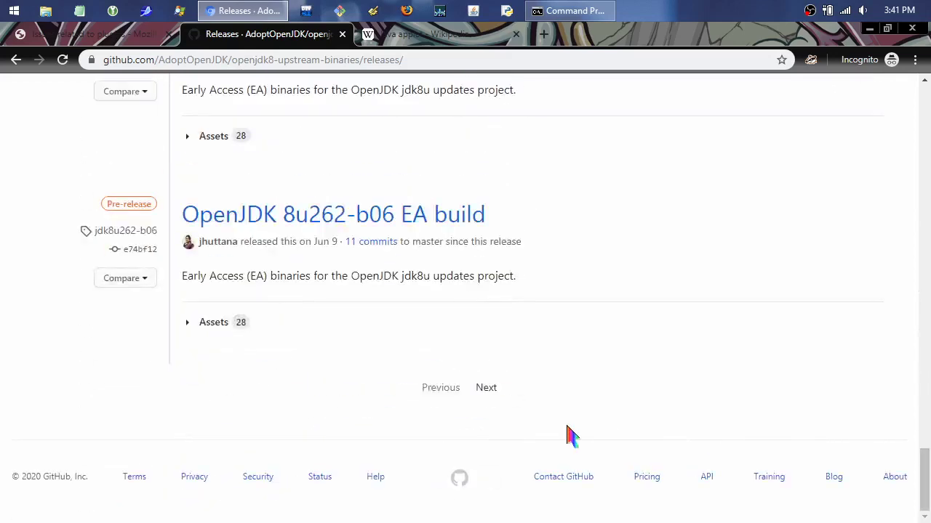
left_click(485, 388)
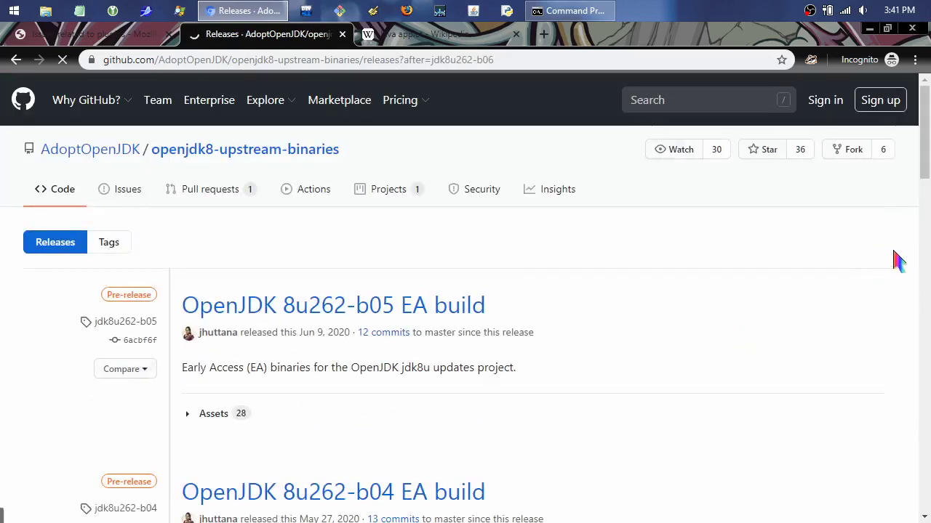
left_click_drag(920, 137, 923, 509)
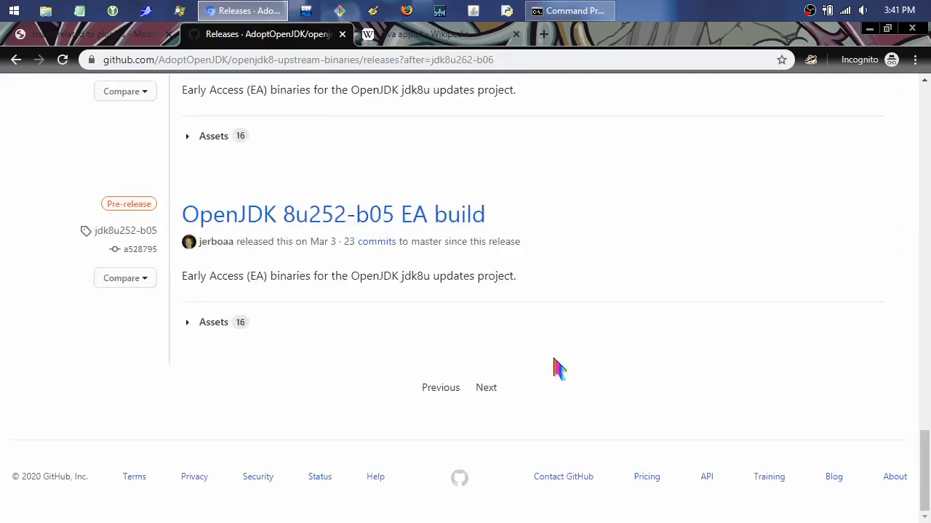
left_click(487, 387)
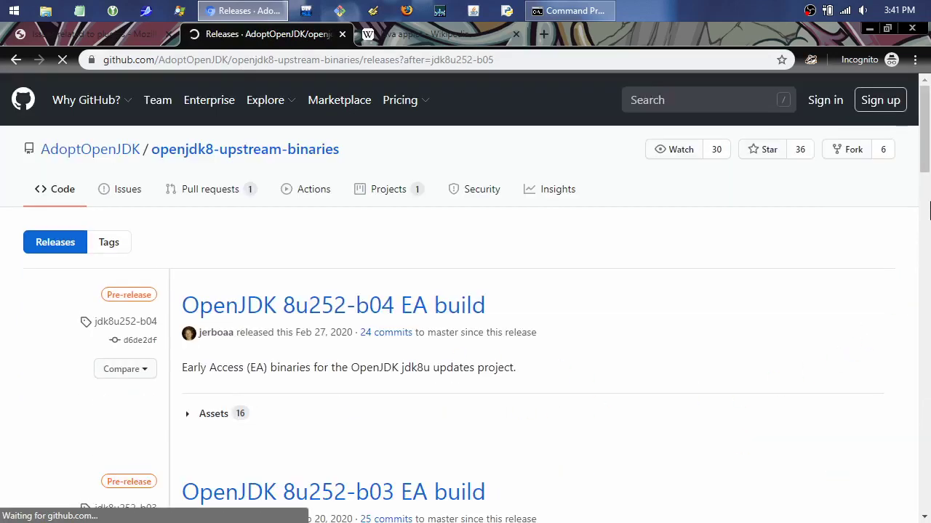
left_click_drag(924, 120, 923, 509)
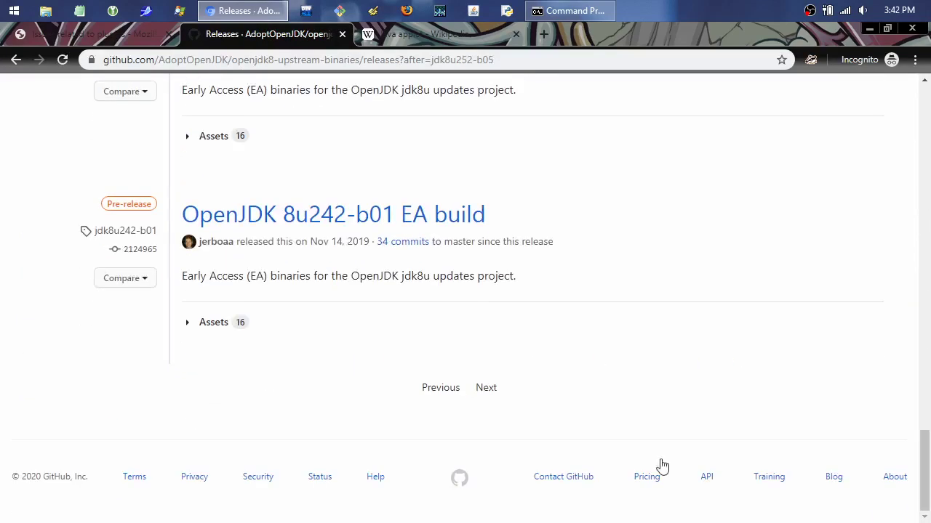
left_click(495, 388)
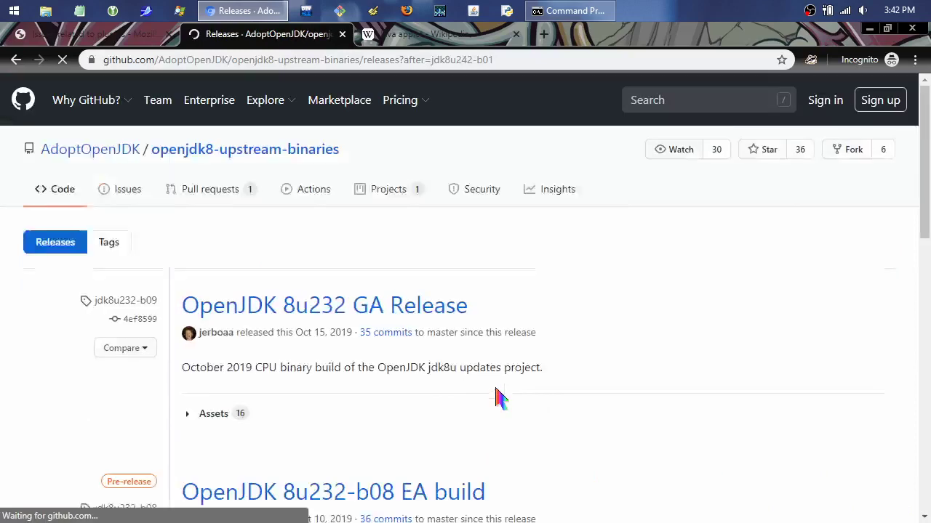
Open the OpenJDK 8u232 GA Release page and review its assets.
left_click_drag(925, 128, 928, 189)
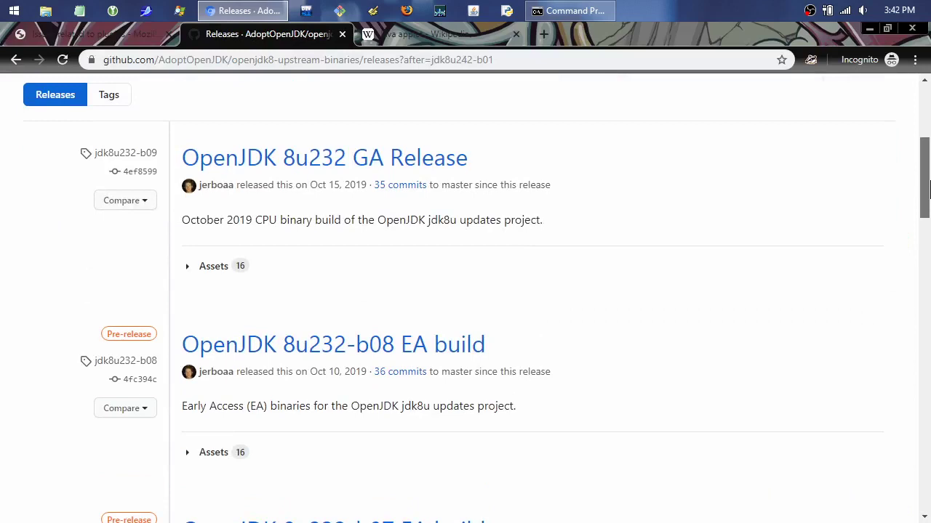
left_click(355, 163)
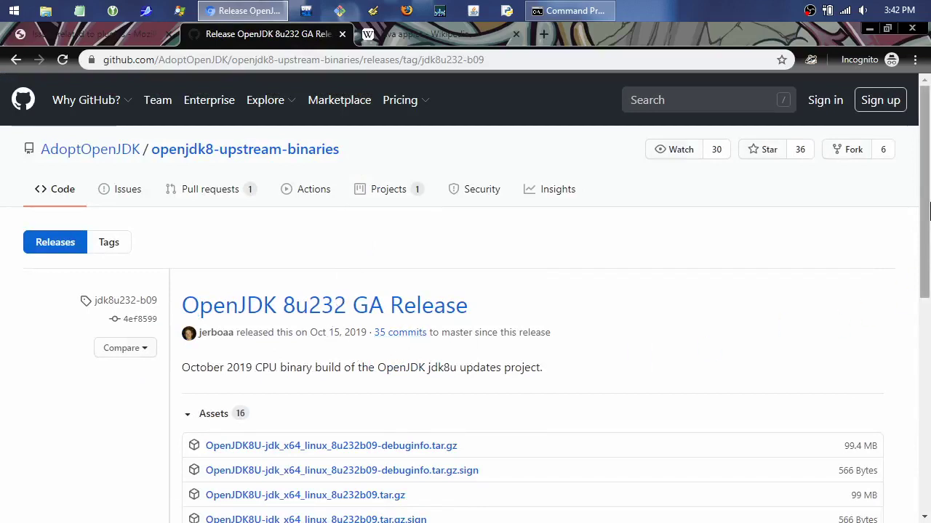
mouse_move(923, 236)
left_mouse_down()
mouse_move(922, 399)
mouse_move(920, 239)
left_mouse_up()
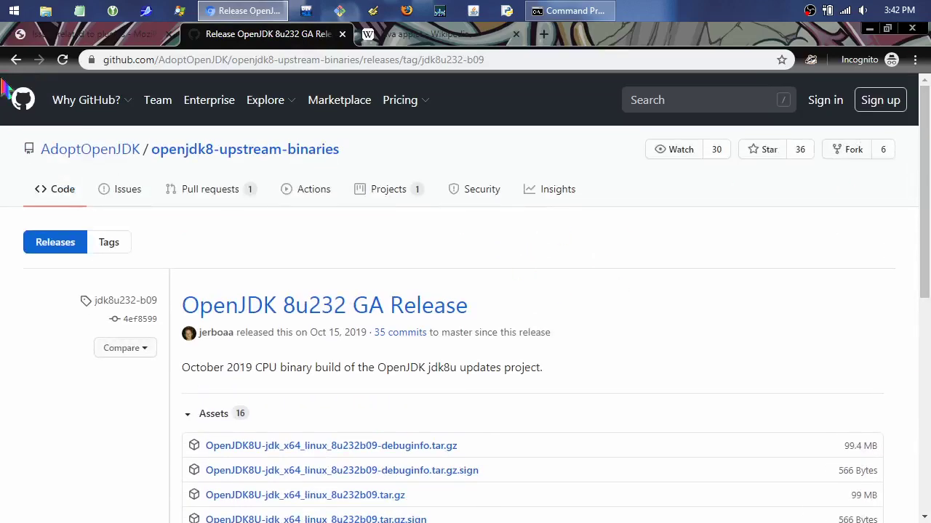
Return to the releases list and page onward to its last page with the oldest build.
left_click(16, 60)
scroll(928, 155, "down", 4)
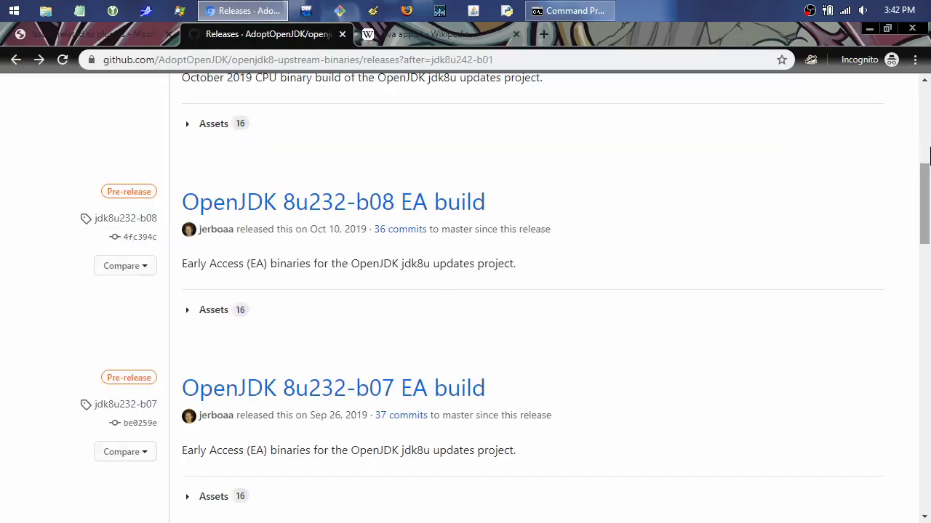
scroll(925, 216, "down", 20)
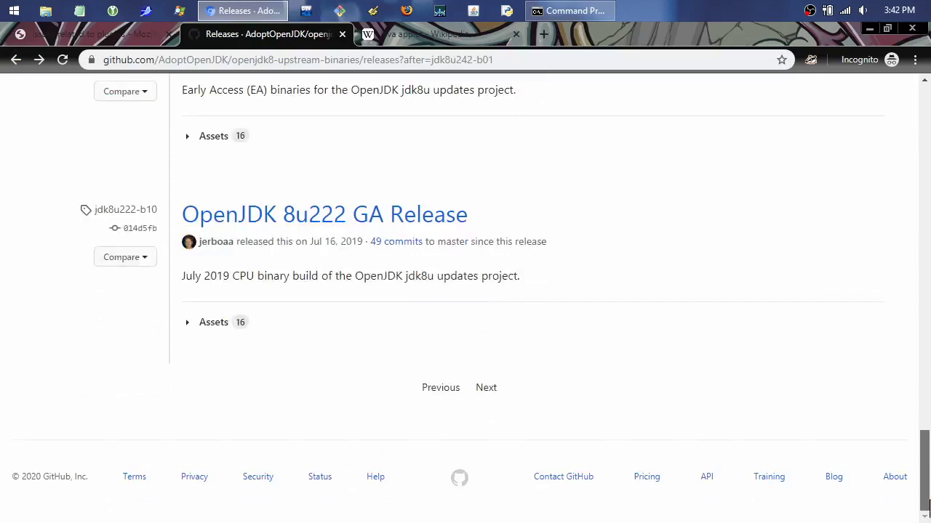
left_click(485, 389)
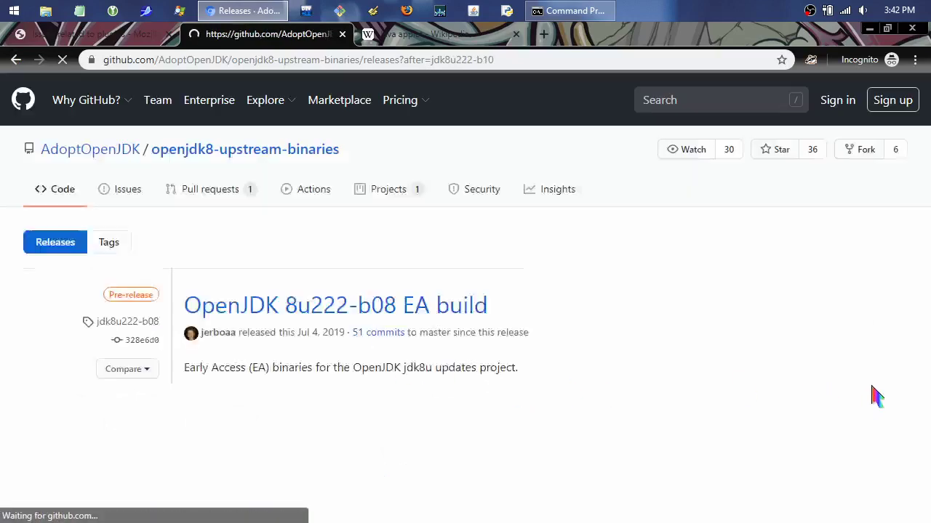
left_click_drag(927, 149, 925, 513)
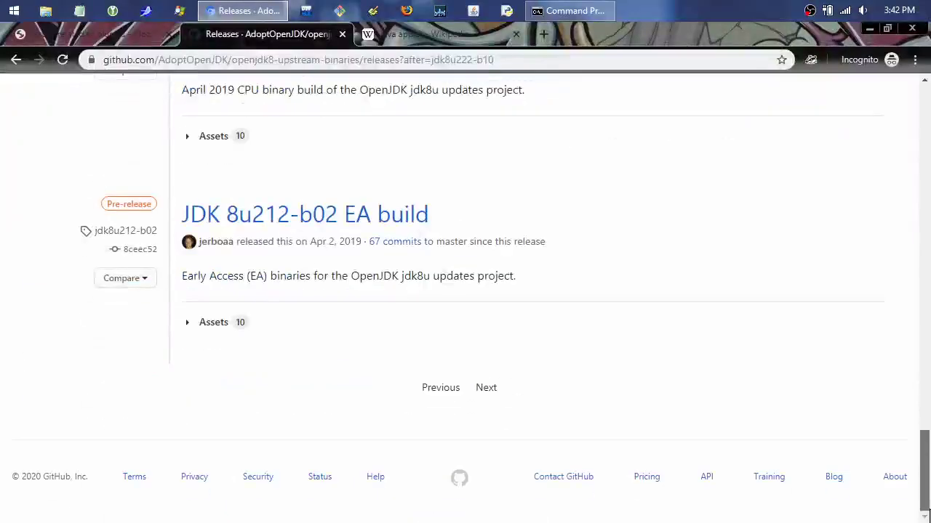
left_click(485, 389)
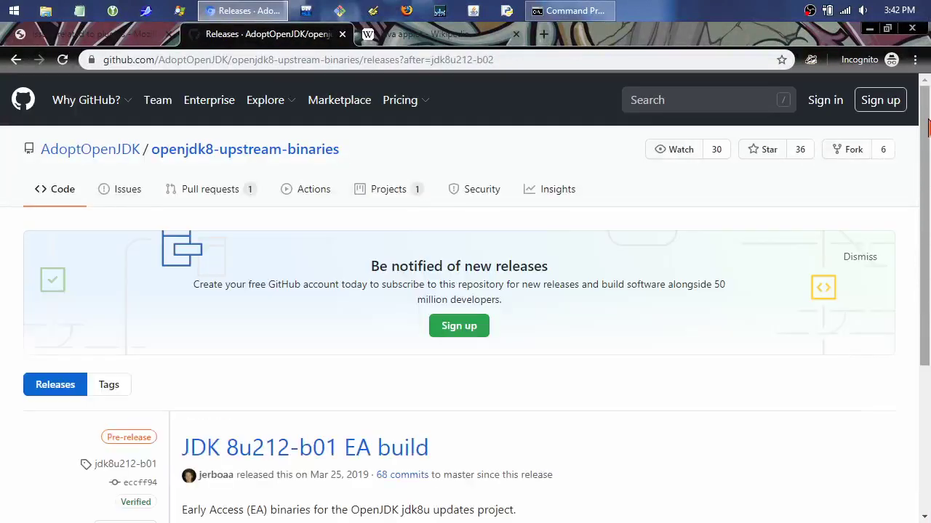
left_click_drag(928, 107, 928, 287)
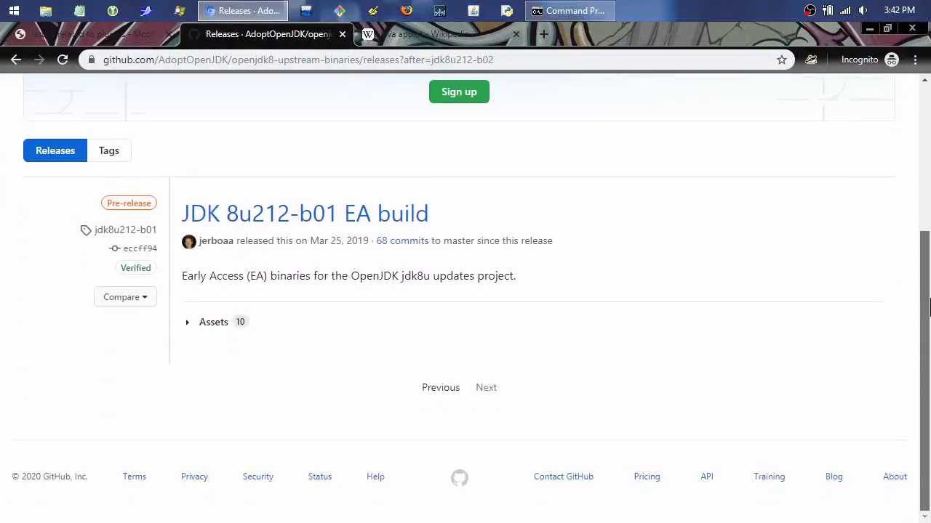
Open the JDK 8u212-b01 EA build page, review its assets, and select the page's address.
left_click(299, 227)
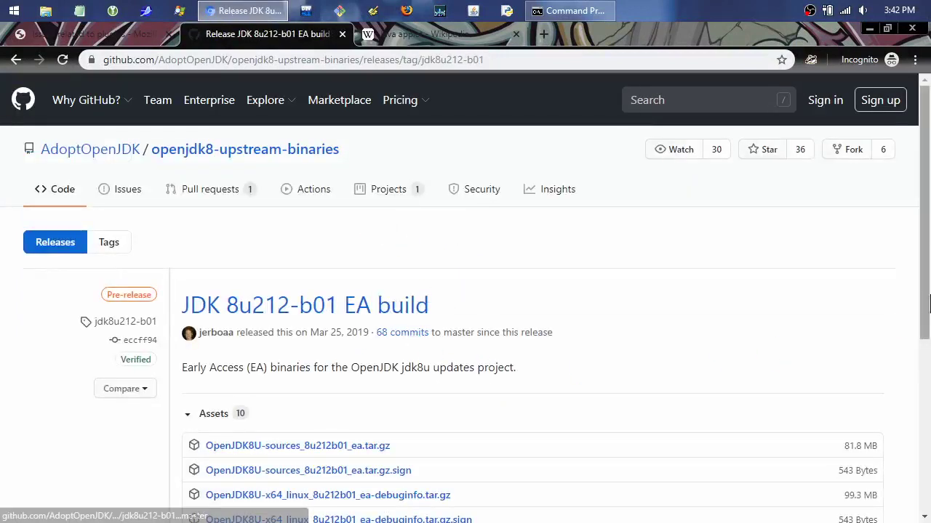
mouse_move(927, 188)
left_mouse_down()
mouse_move(927, 348)
mouse_move(926, 174)
left_mouse_up()
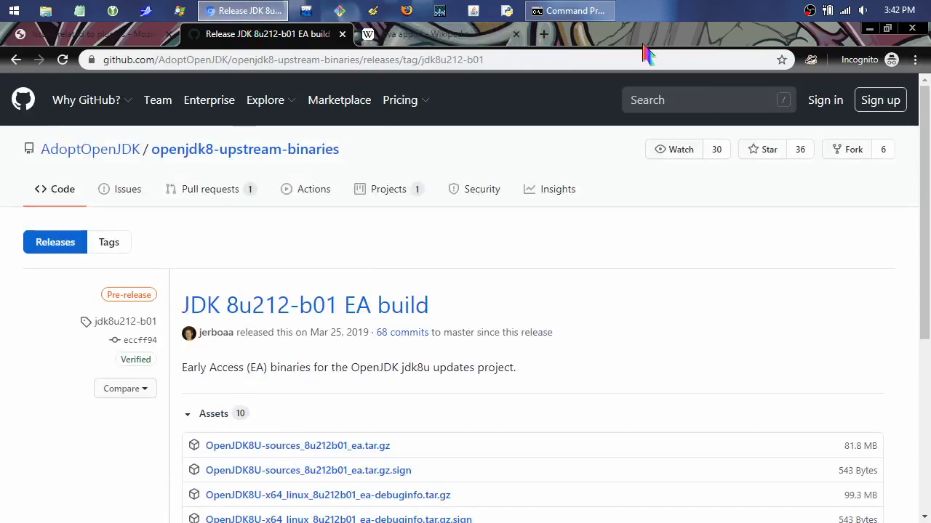
left_click(219, 59)
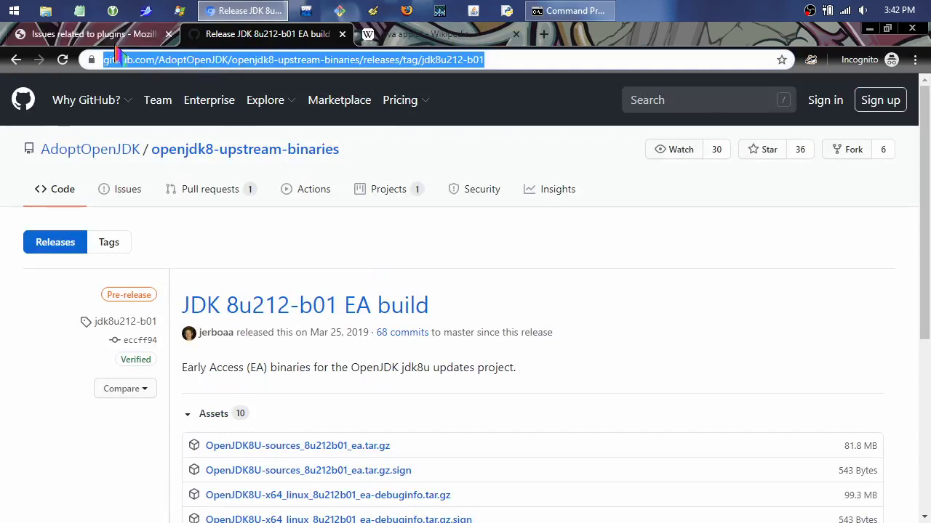
left_click(116, 34)
left_click(262, 34)
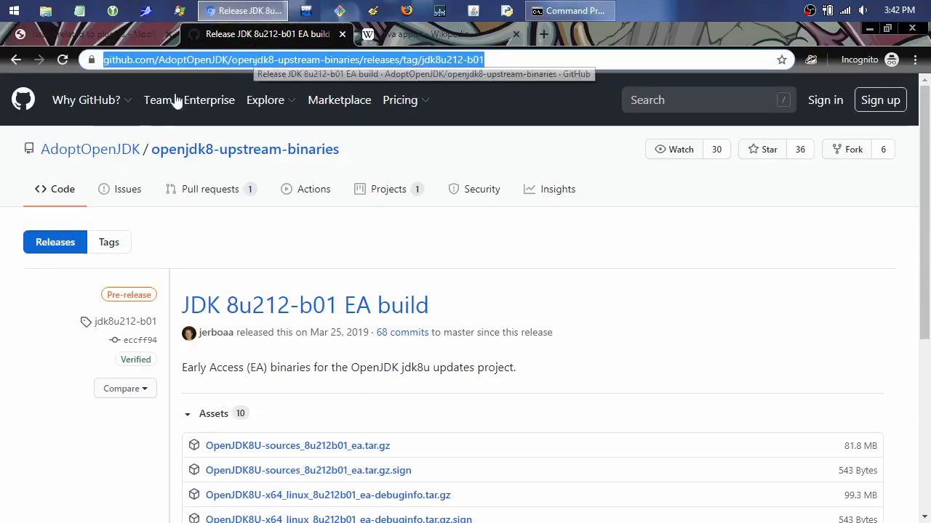
Go back through the tab's history to the "openjdk 8" DuckDuckGo results and search for "java 8 archive".
left_click(16, 59)
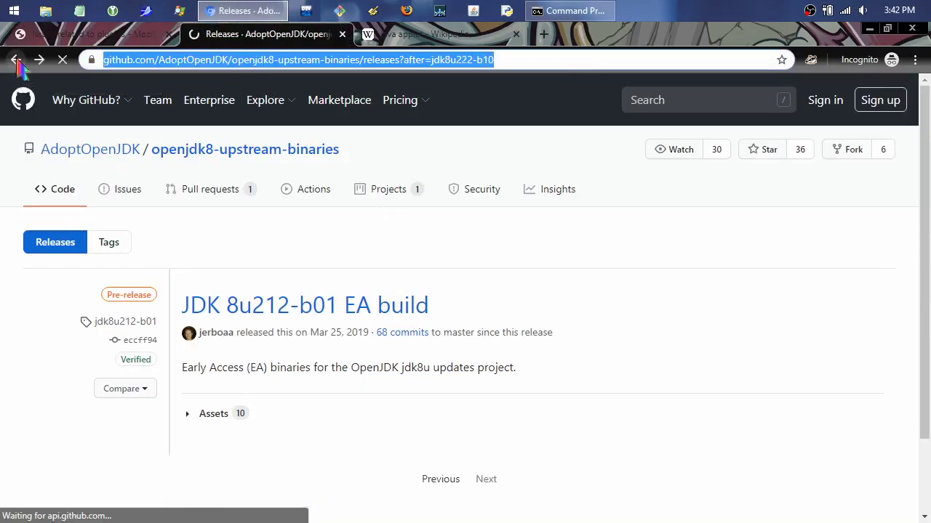
right_click(17, 63)
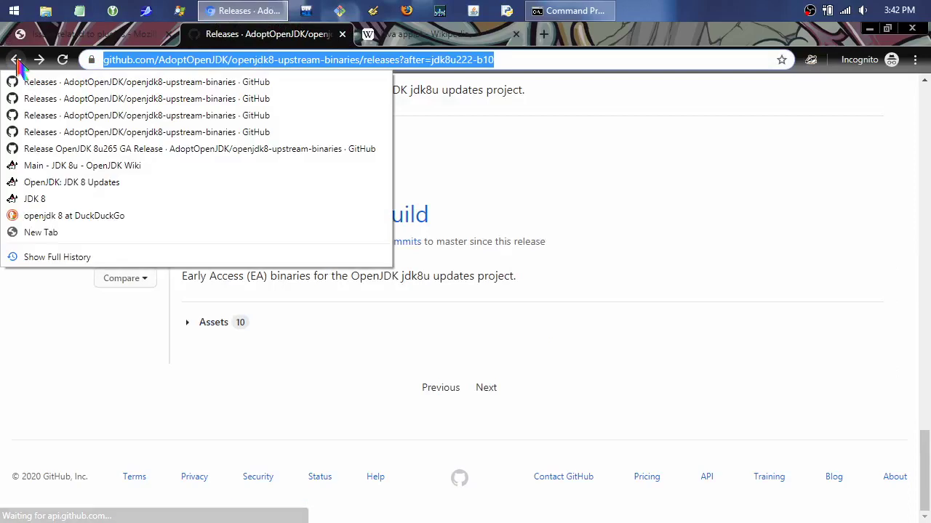
left_click(54, 216)
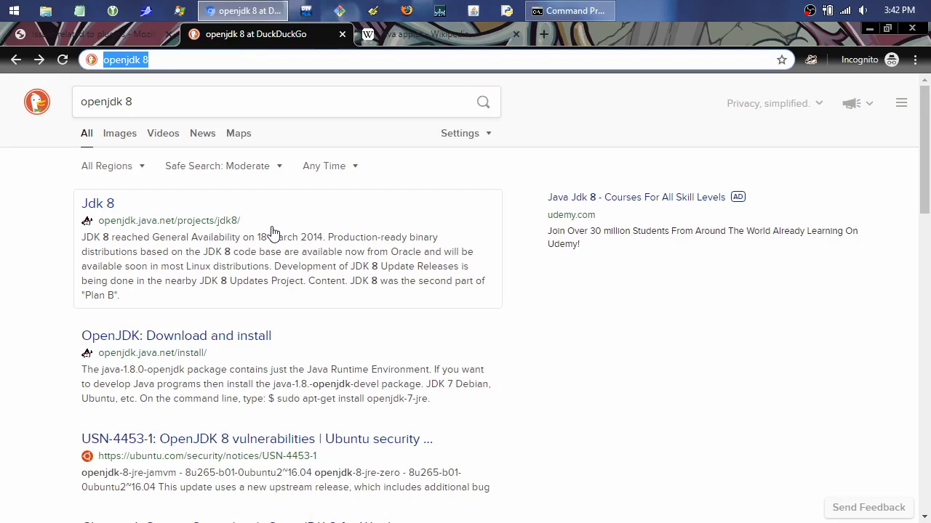
left_click(166, 106)
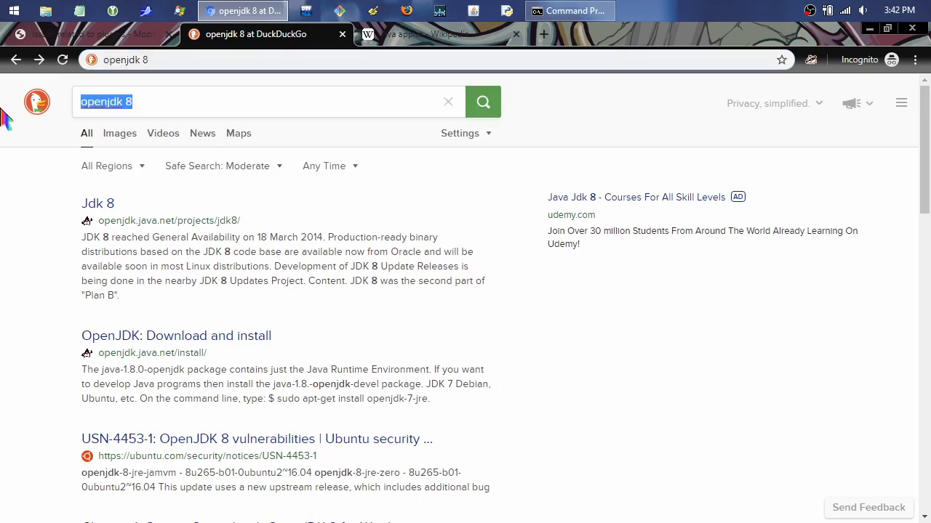
type("java ")
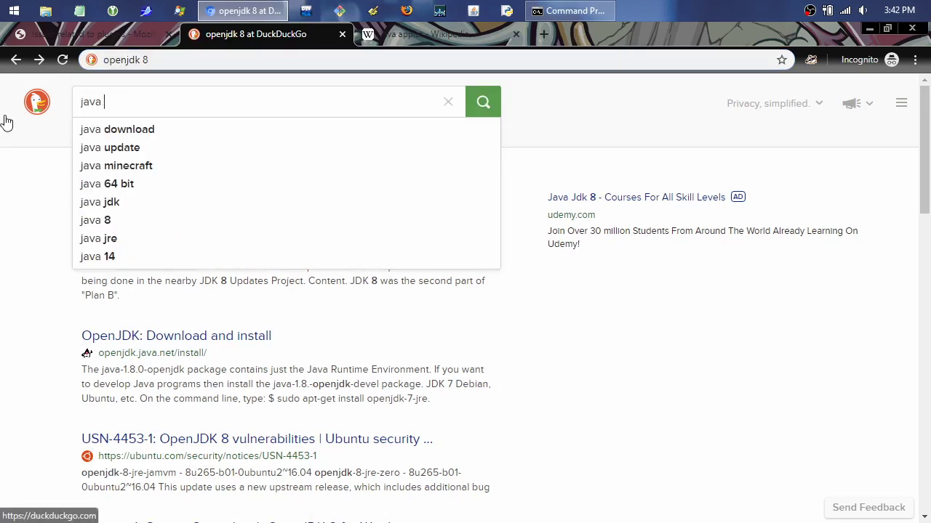
type("8 archive")
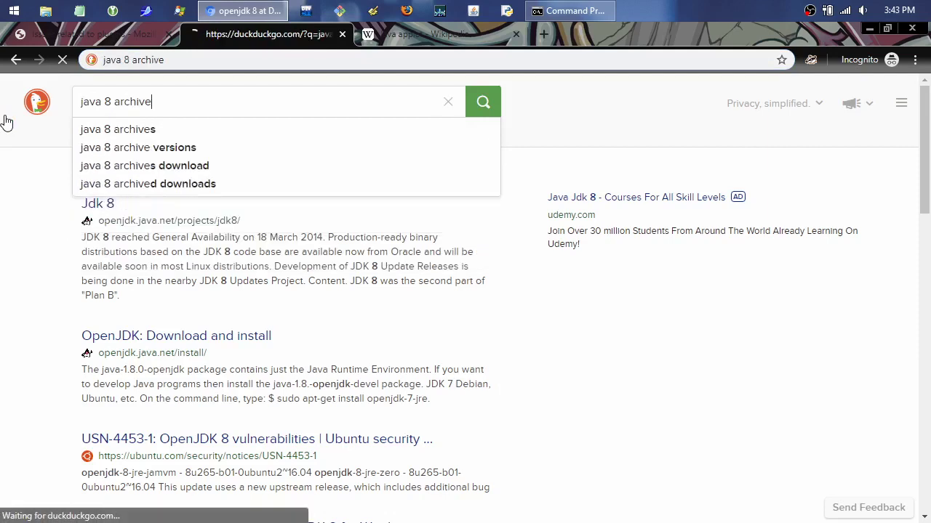
key("Return")
left_click(162, 104)
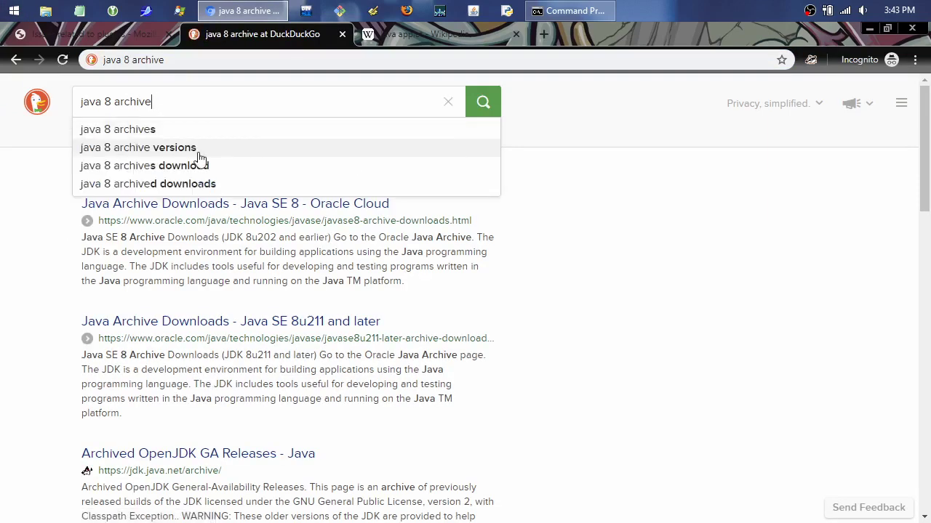
left_click(3, 190)
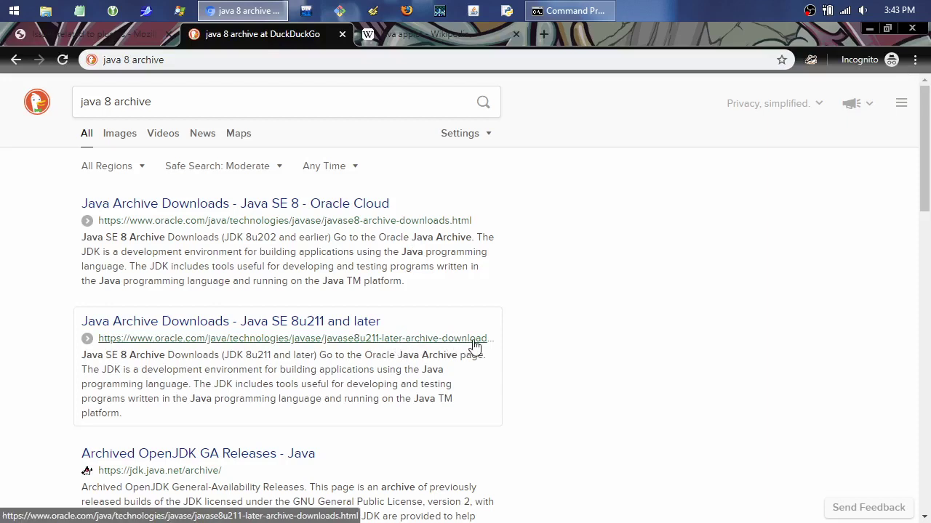
Open the Oracle result "Java Archive Downloads - Java SE 8u211 and later" and find the JDK 8u251 downloads table.
left_click(344, 326)
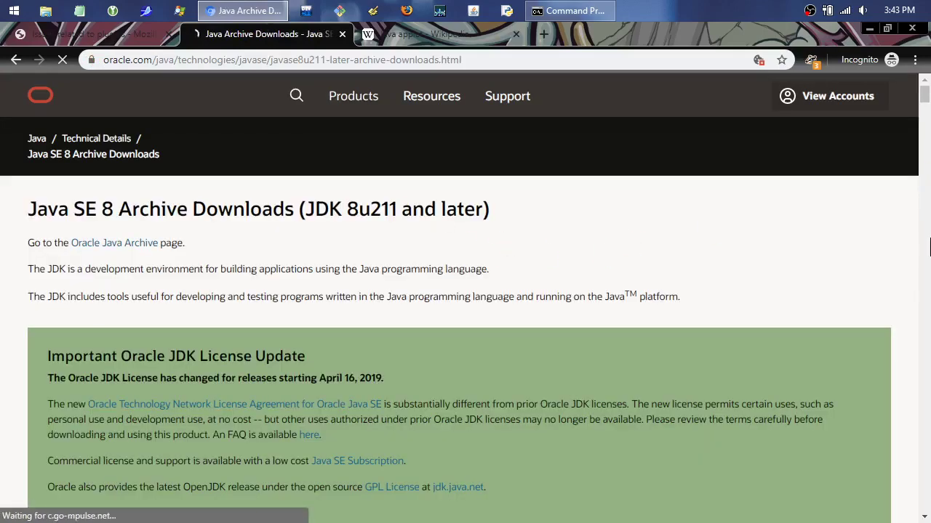
left_click(927, 266)
left_click(928, 266)
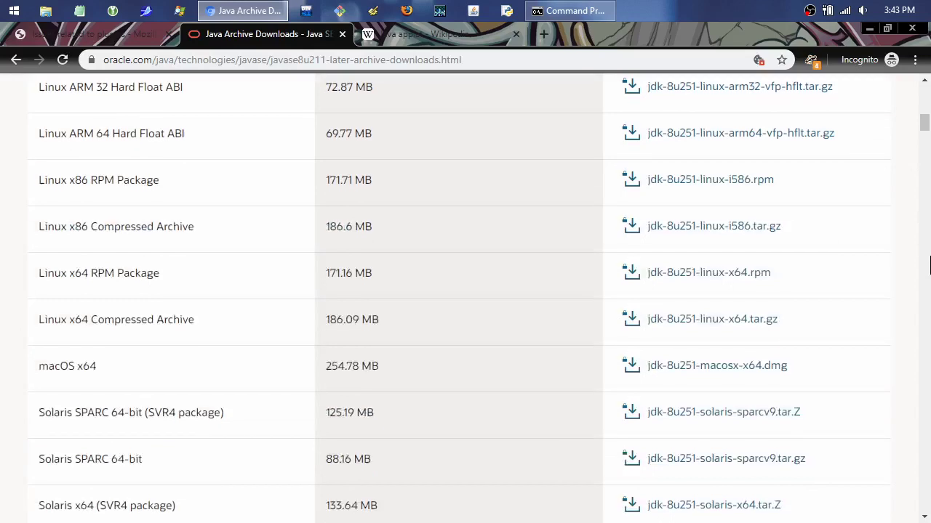
mouse_move(925, 133)
left_mouse_down()
mouse_move(925, 122)
mouse_move(927, 131)
left_mouse_up()
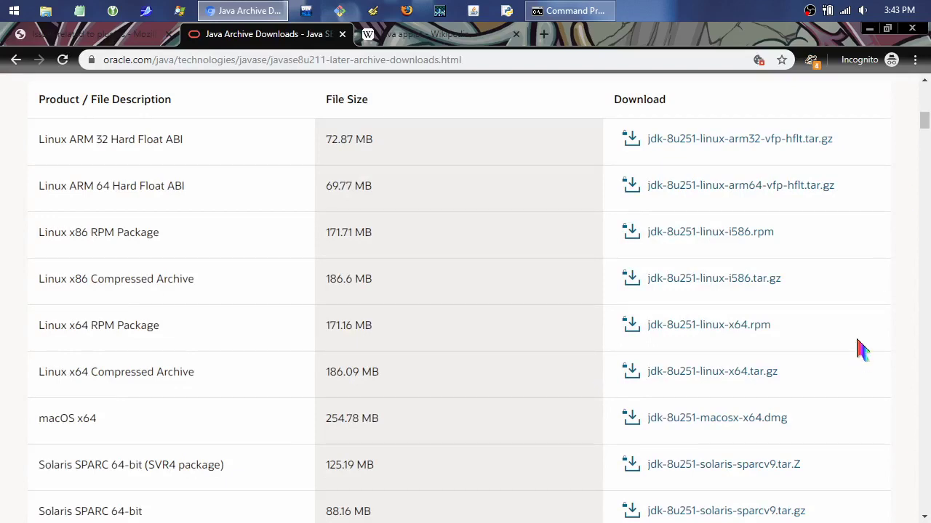
Try to download the Windows x86 installer jdk-8u251-windows-i586.exe, accepting the Oracle license agreement, and return from the account sign-in page.
scroll(887, 225, "down", 3)
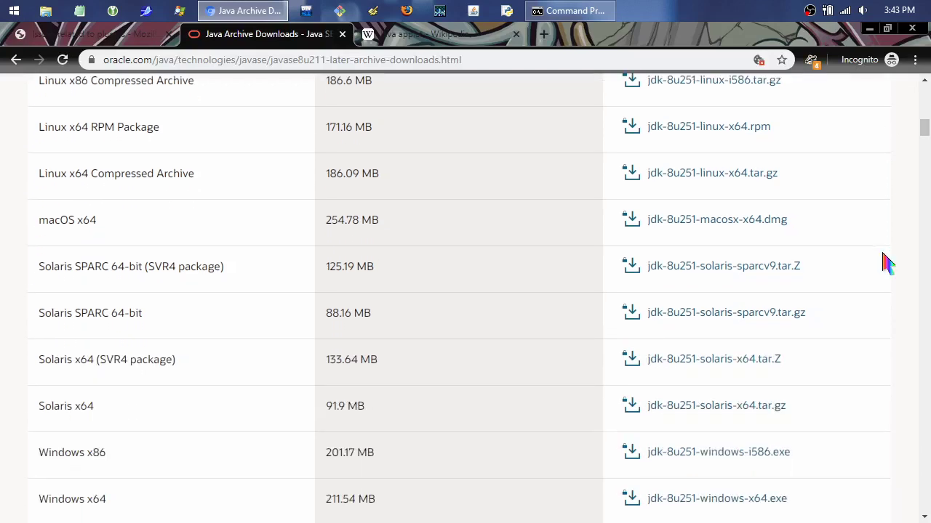
scroll(882, 211, "down", 2)
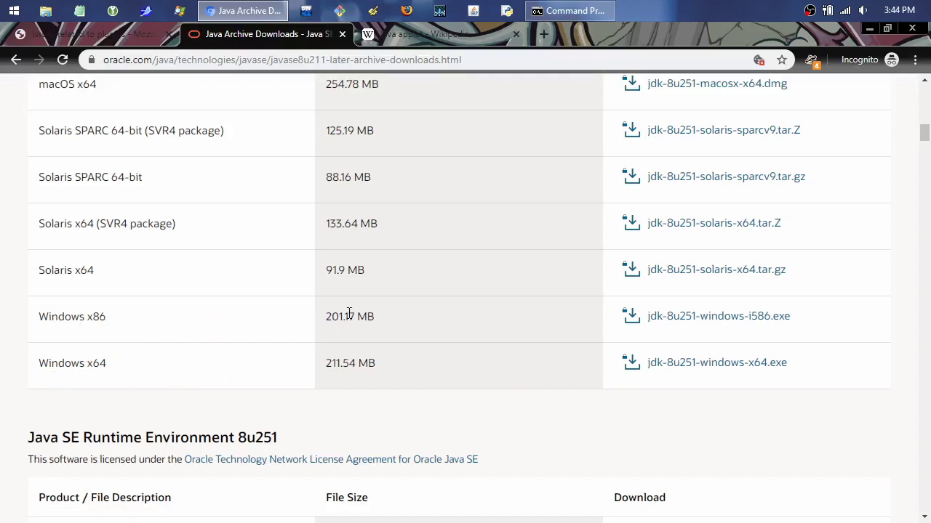
left_click(685, 323)
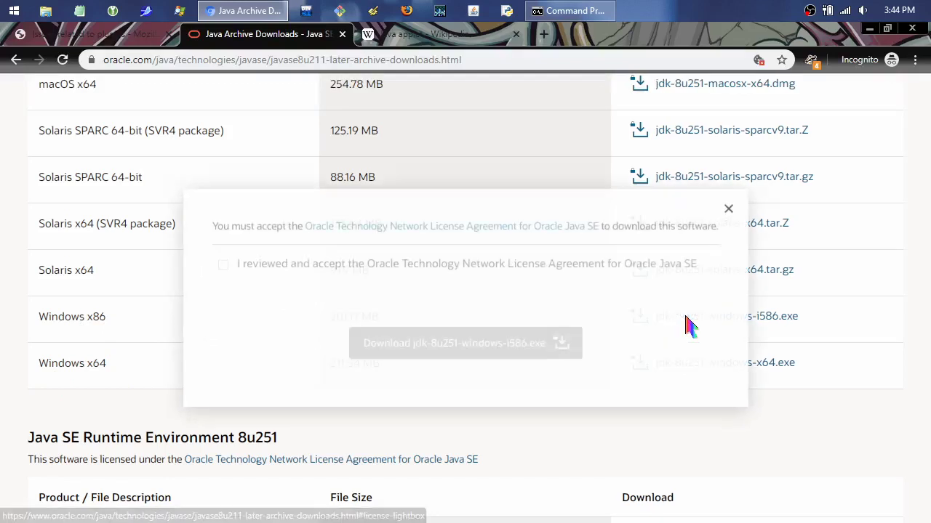
left_click(222, 267)
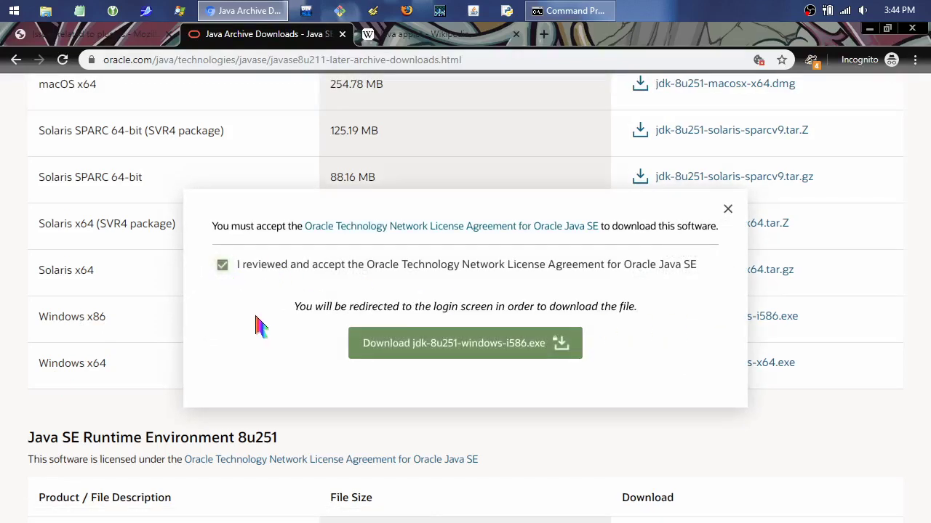
left_click(514, 349)
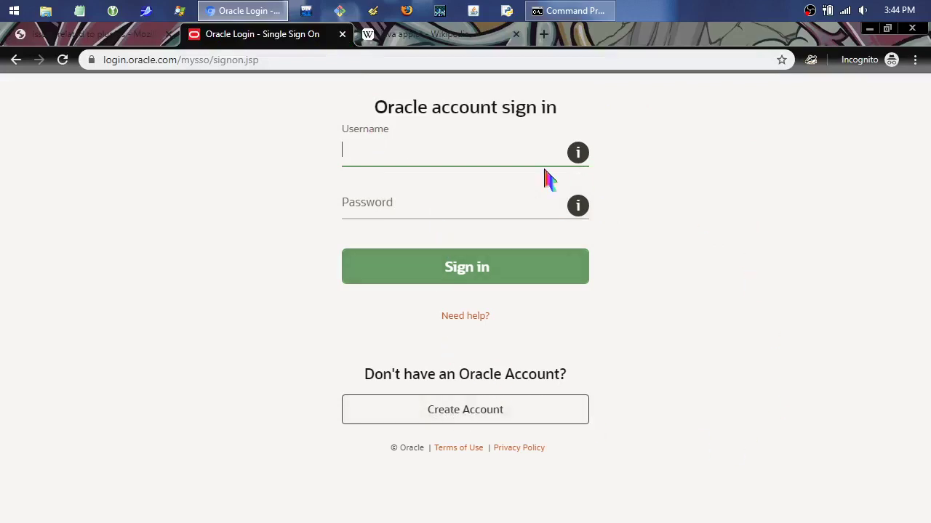
left_click(16, 60)
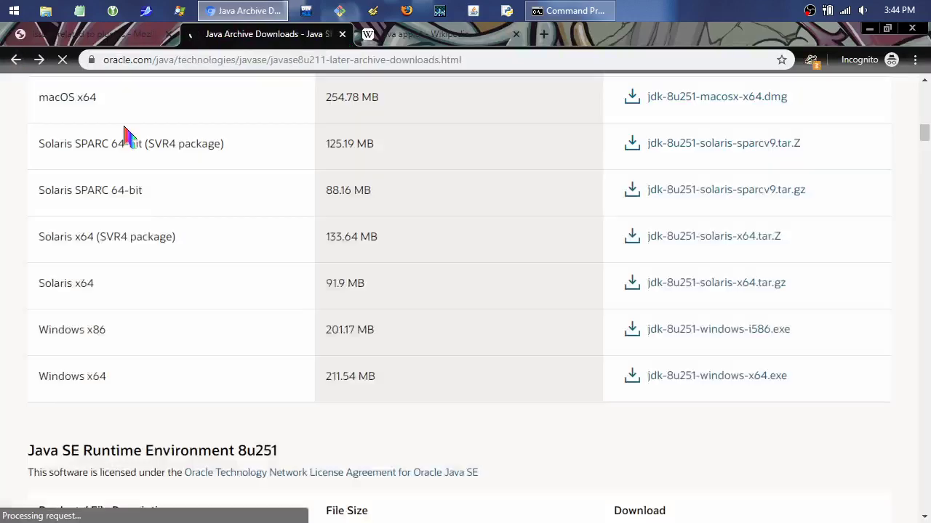
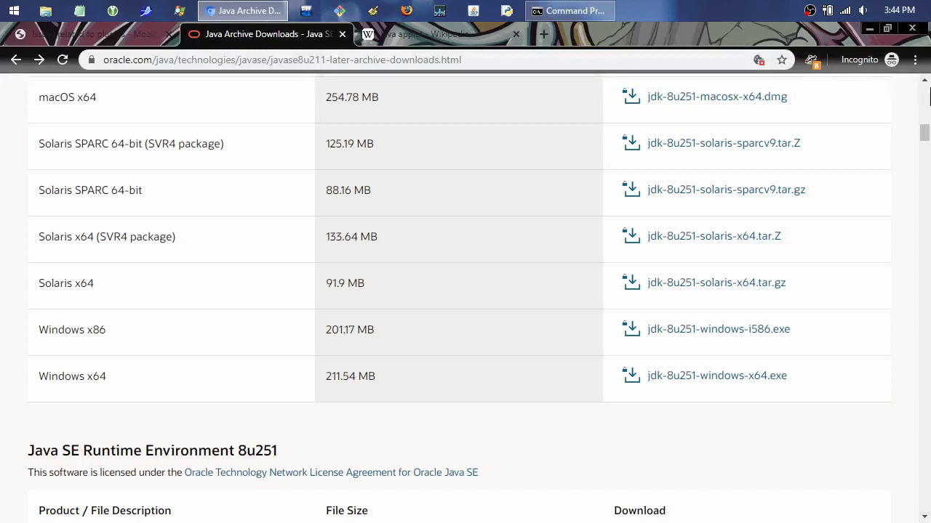
Skim the 8u211 and later archive, and open the "Java Archive Downloads - Java SE 8" result for JDK 8u202 and earlier.
left_click_drag(927, 143, 926, 501)
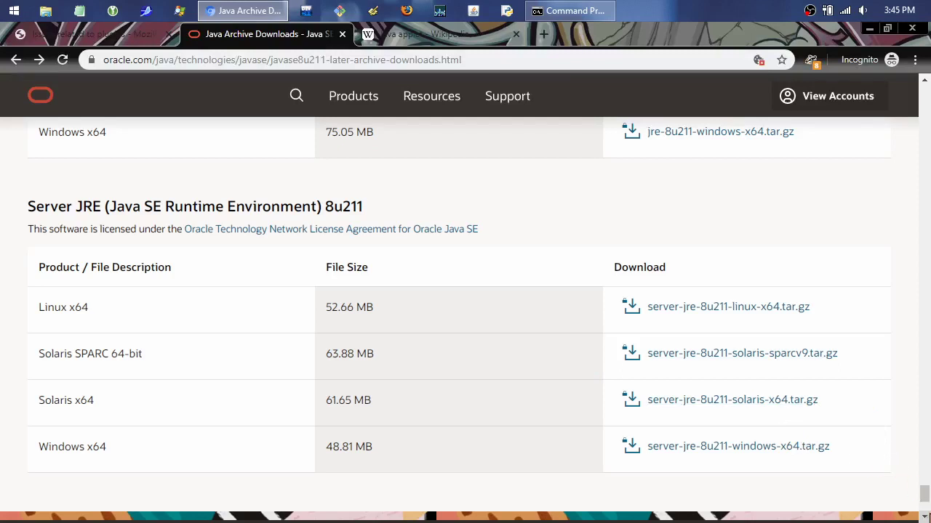
left_click_drag(925, 498, 925, 93)
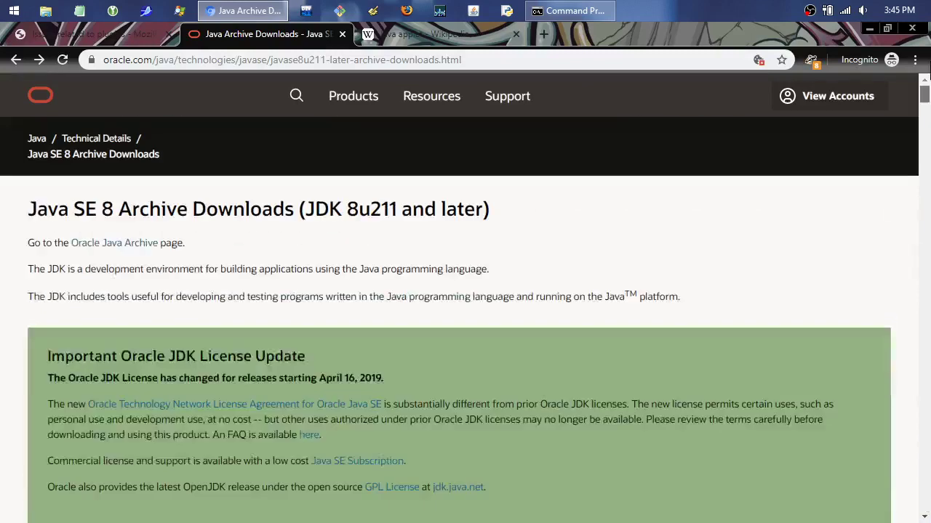
left_click(16, 60)
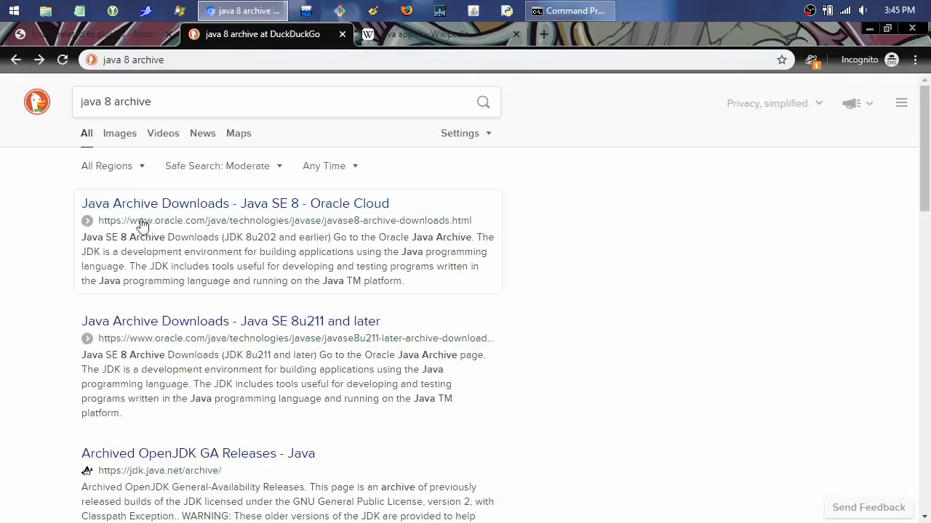
left_click(299, 203)
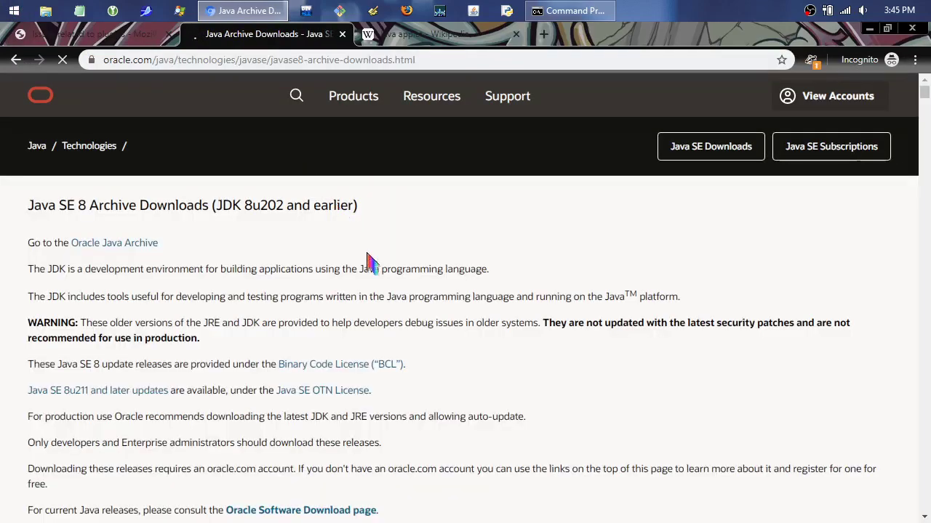
Examine the oldest Java 8 releases at the end of the archive, including the JRE 8 and 8u5 downloads.
left_click_drag(925, 102, 924, 431)
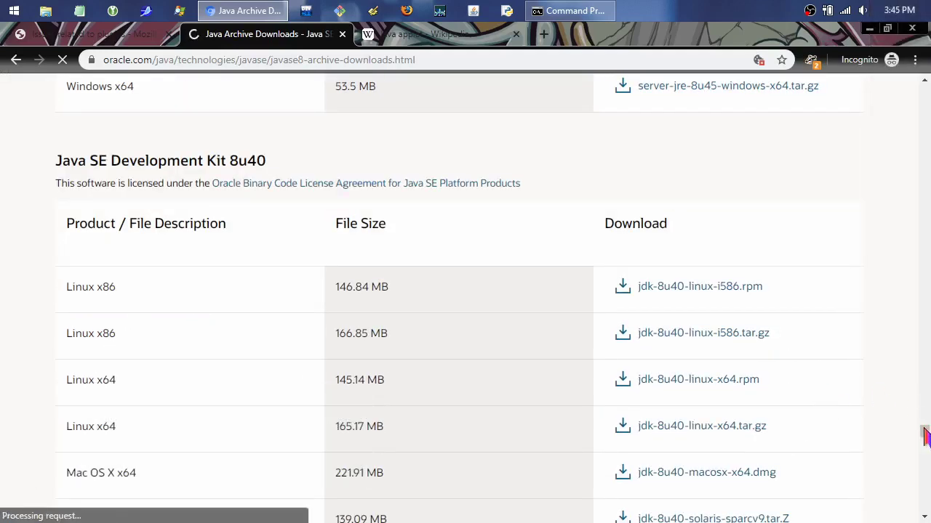
left_click_drag(928, 492, 924, 509)
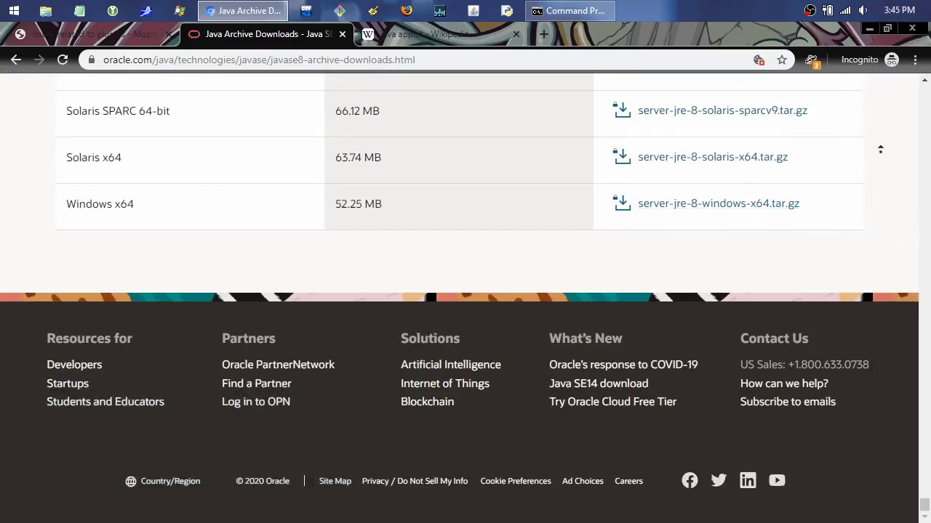
scroll(898, 233, "up", 10)
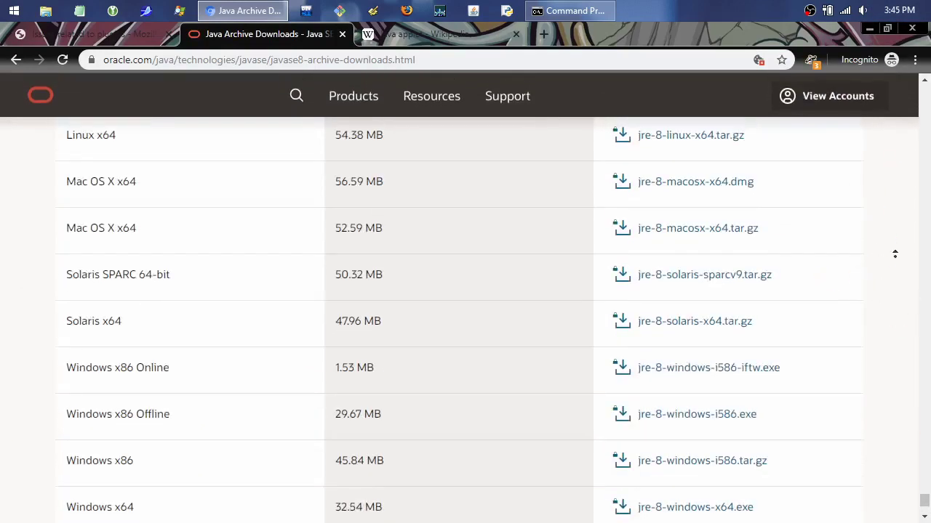
scroll(894, 240, "up", 15)
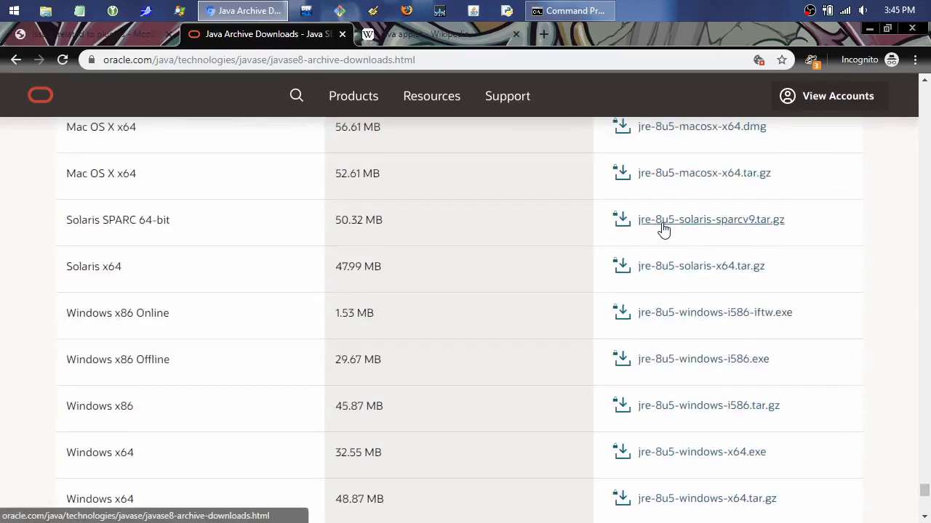
Find the Java SE Runtime Environment 8u121 table and review its Windows x86 and x64 downloads.
left_click_drag(925, 494, 926, 266)
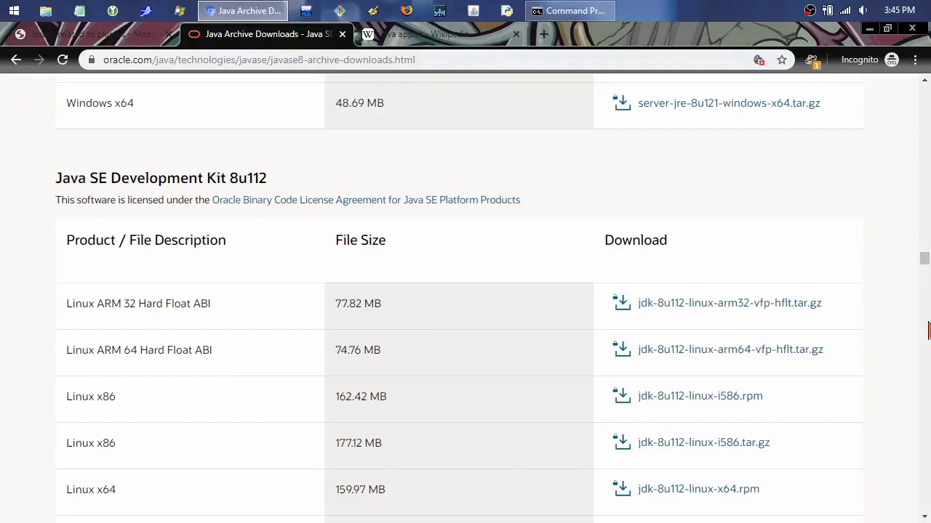
scroll(929, 192, "up", 5)
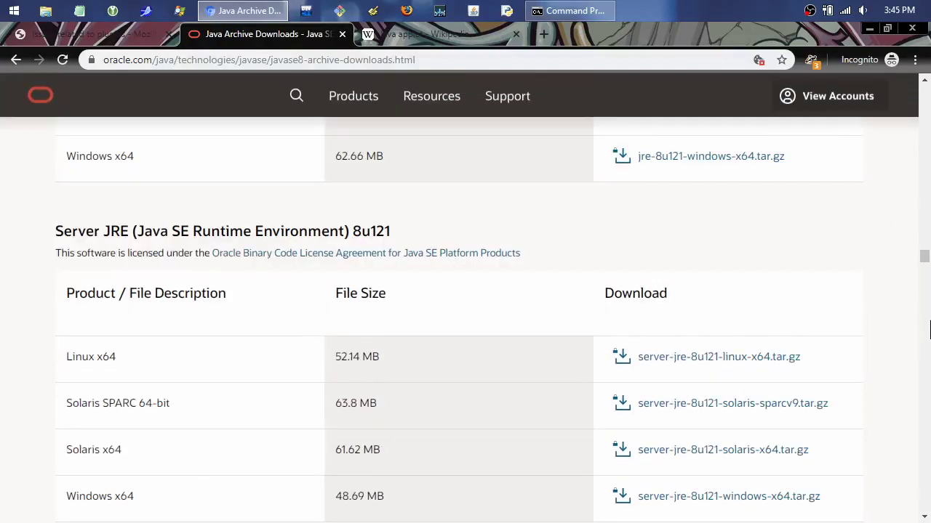
scroll(929, 340, "down", 5)
scroll(879, 253, "up", 4)
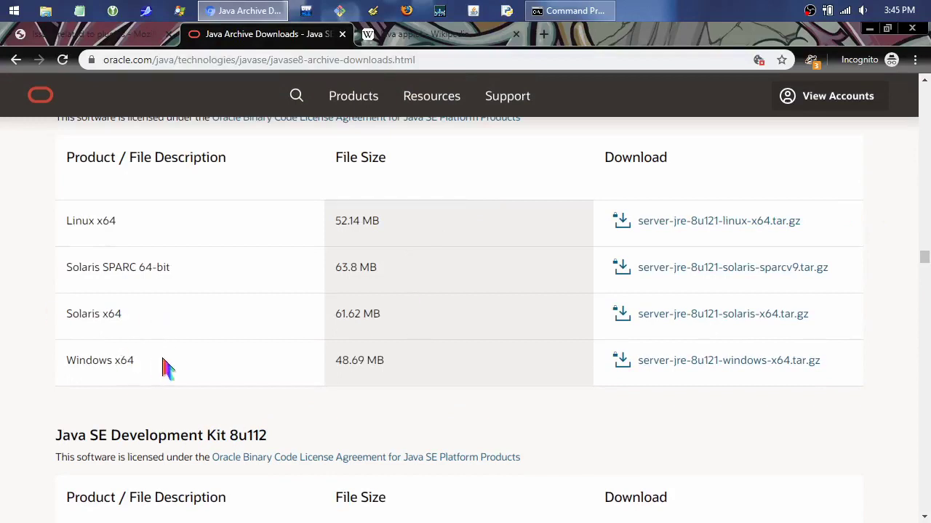
scroll(3, 313, "up", 5)
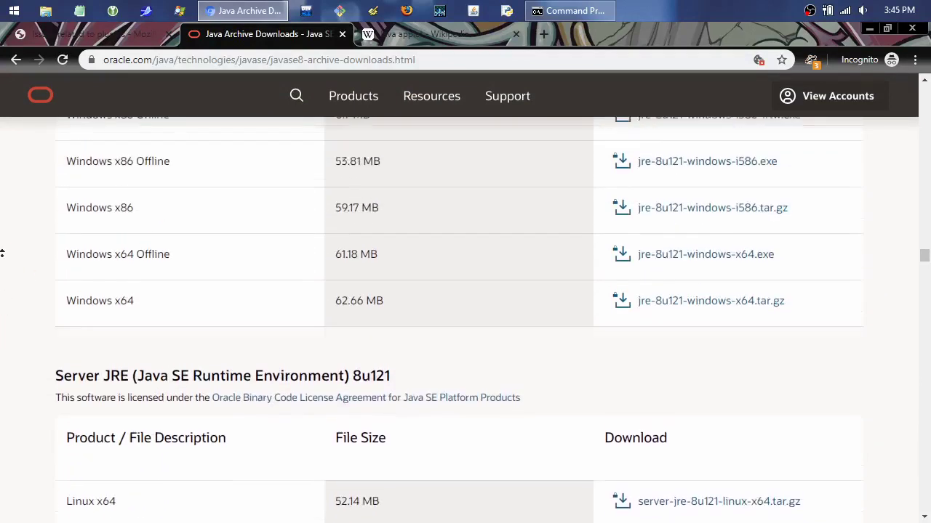
scroll(5, 306, "up", 6)
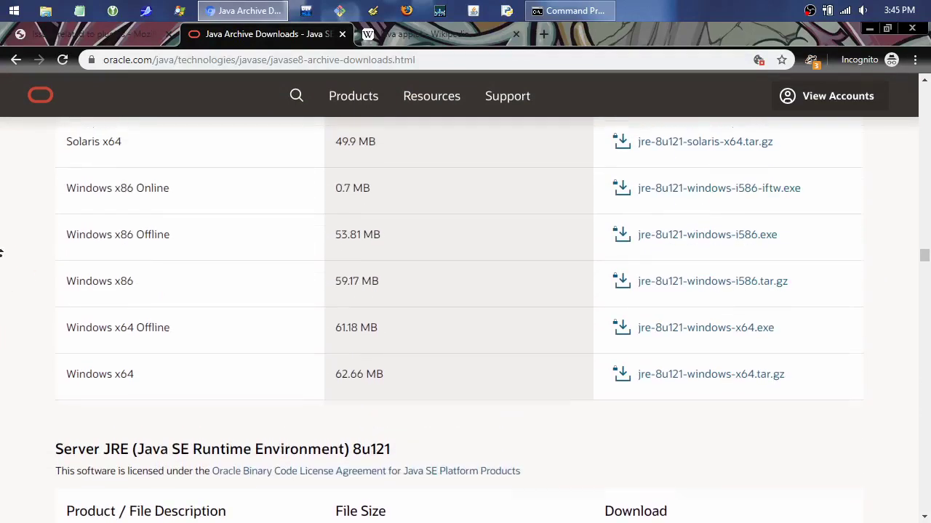
scroll(4, 308, "down", 4)
scroll(4, 218, "up", 6)
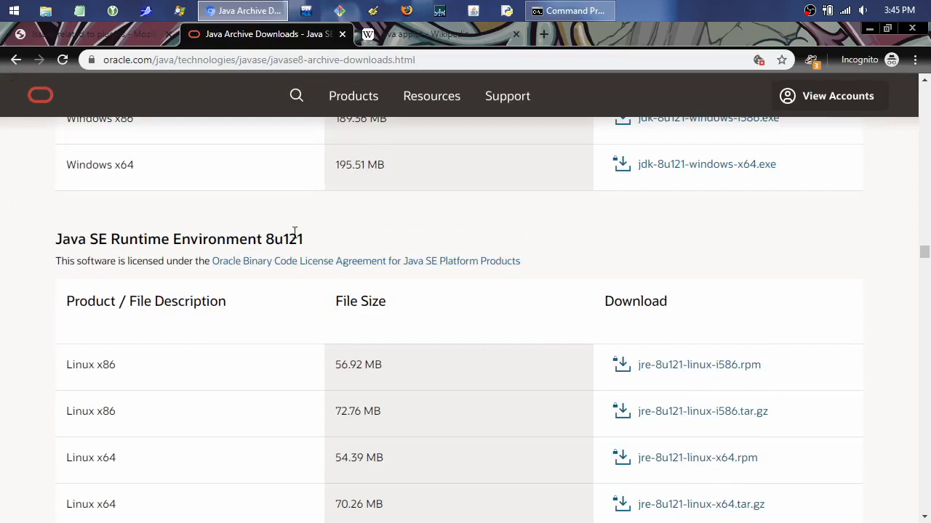
scroll(2, 343, "down", 4)
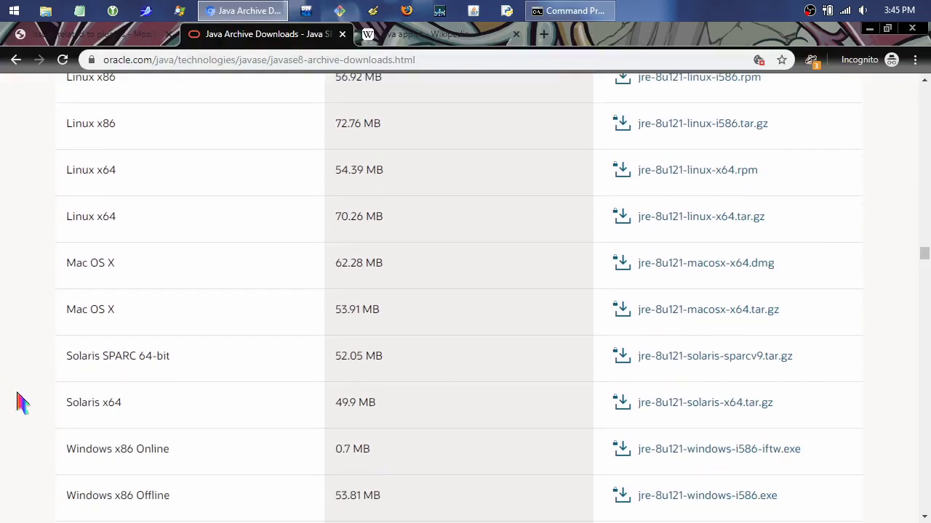
scroll(6, 393, "down", 1)
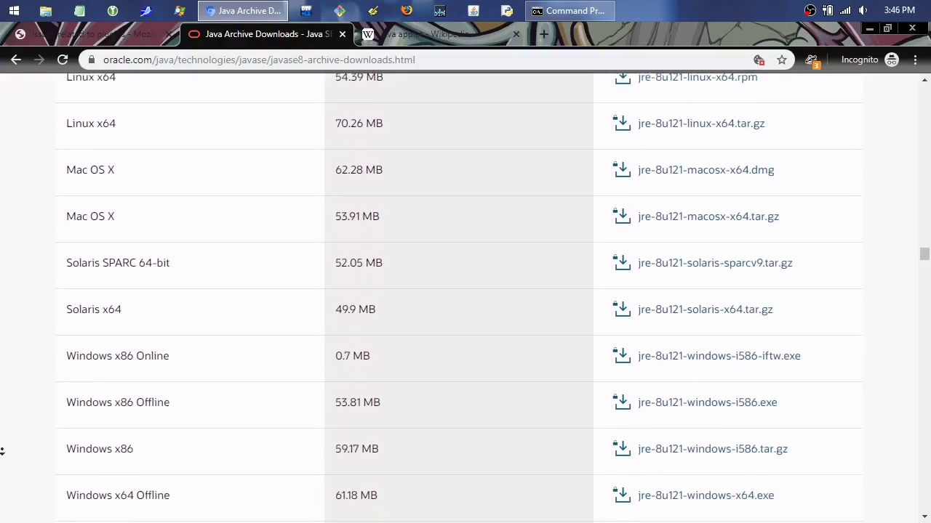
scroll(4, 448, "down", 2)
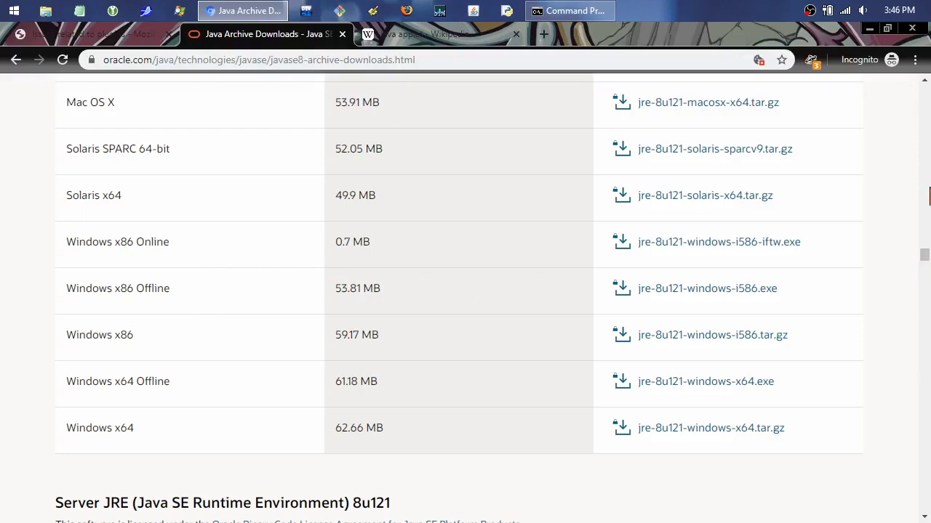
Check the Server JRE 8u131 section and review the Java SE Development Kit 8u121 table down to its Windows installers.
scroll(925, 159, "up", 10)
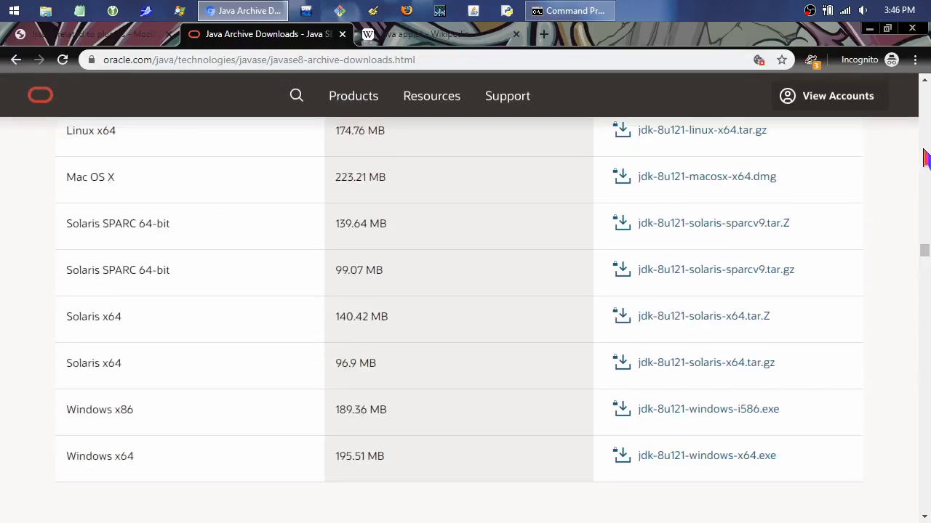
scroll(6, 349, "up", 10)
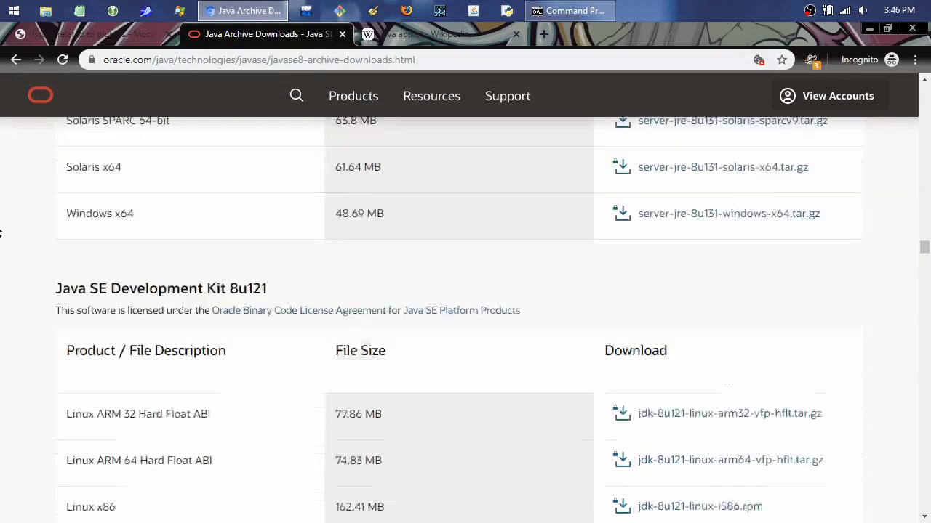
scroll(87, 320, "down", 3)
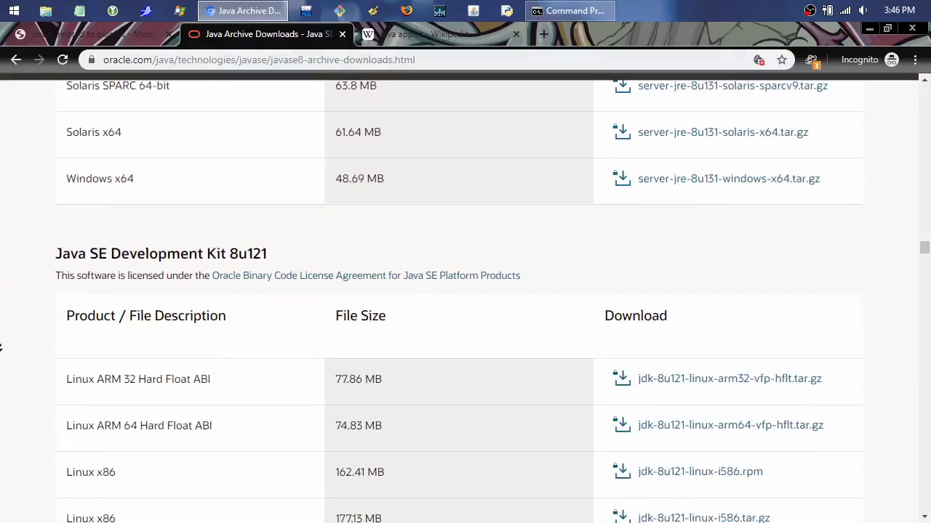
scroll(3, 206, "up", 2)
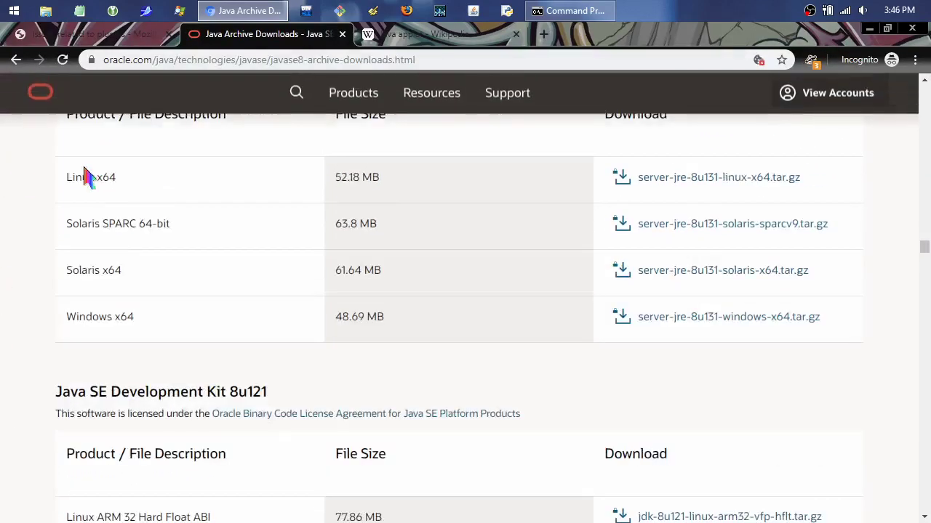
scroll(20, 163, "up", 2)
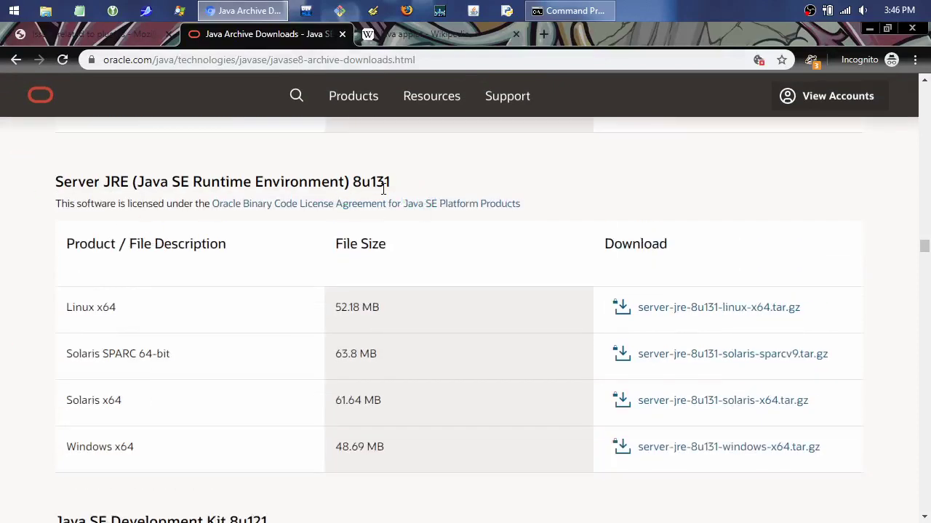
scroll(1, 286, "down", 5)
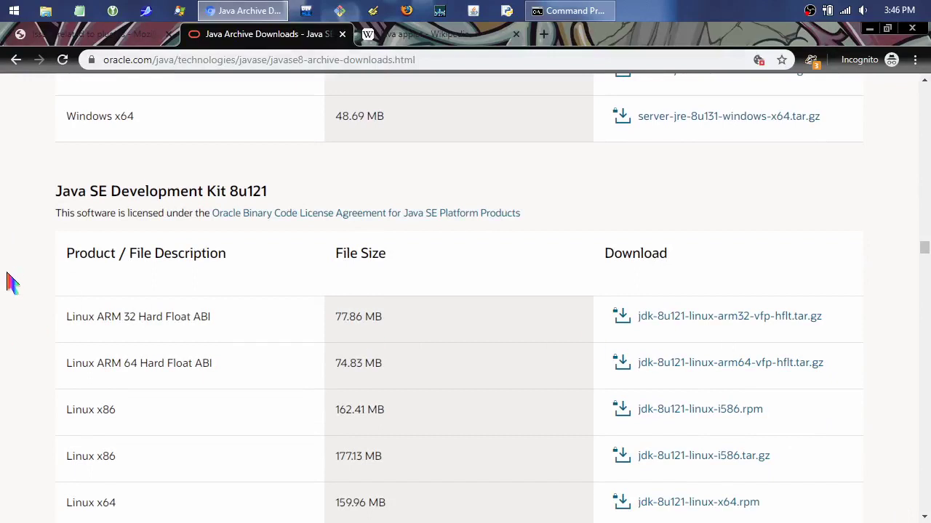
scroll(7, 327, "down", 3)
scroll(6, 331, "down", 4)
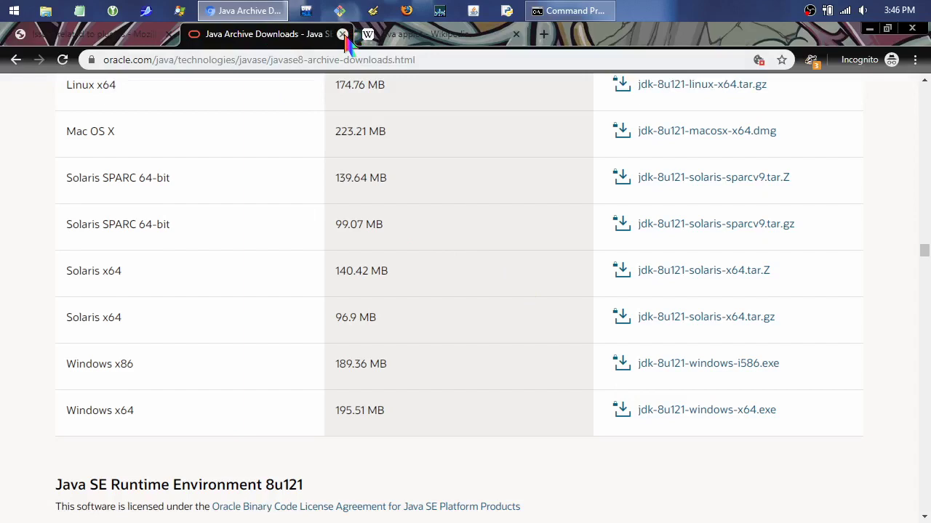
Switch to File Explorer and open the folder C:\Program Files (x86)\Java.
left_click(46, 11)
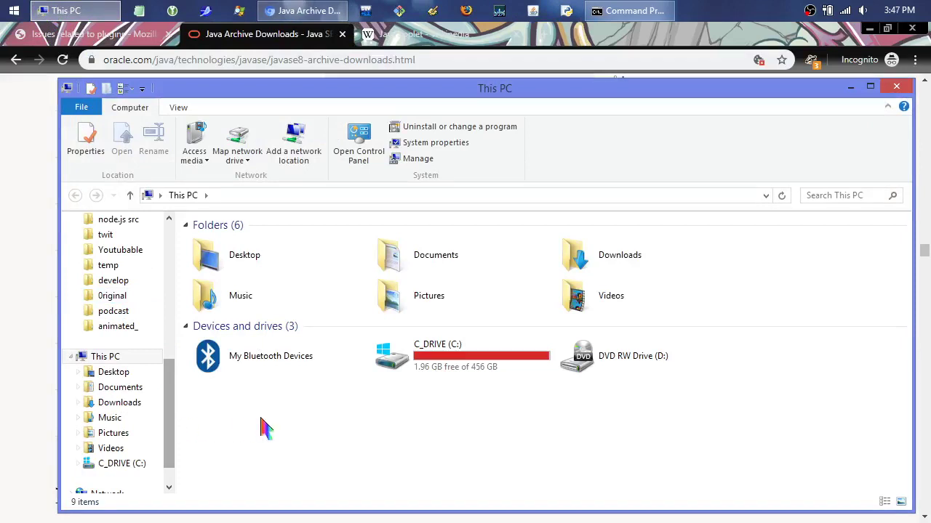
left_click(485, 364)
double_click(486, 363)
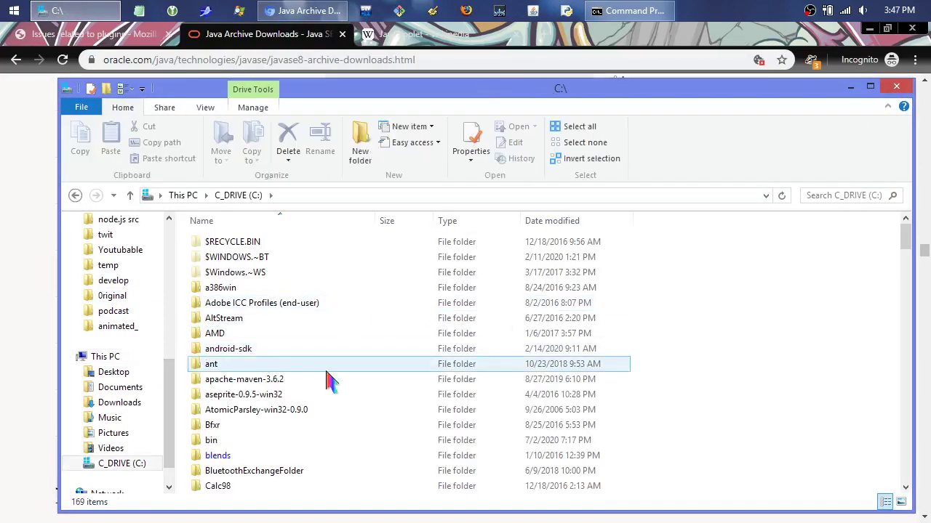
left_click_drag(909, 244, 922, 386)
double_click(273, 261)
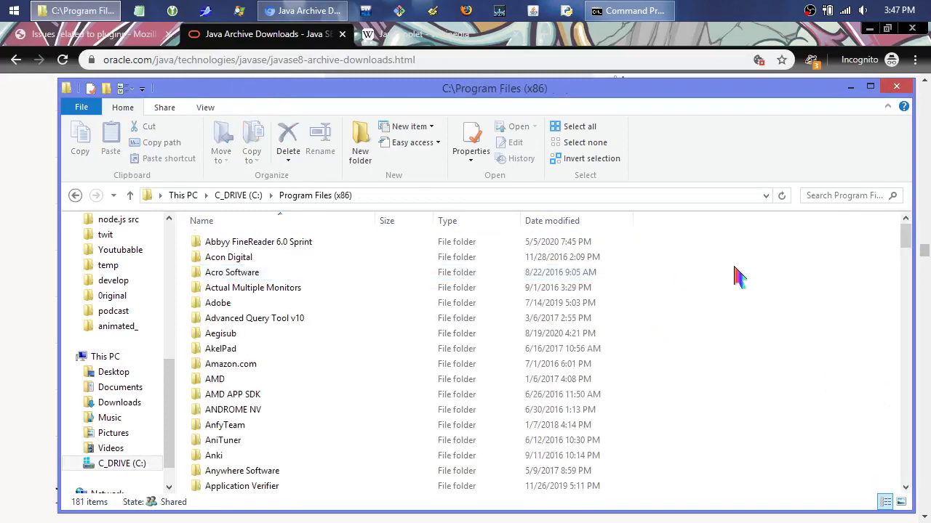
left_click_drag(905, 246, 918, 336)
double_click(213, 286)
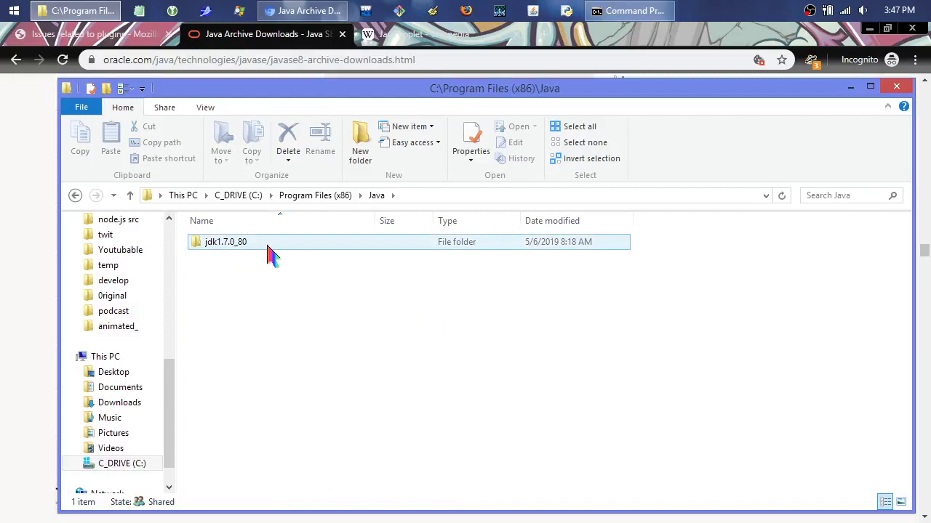
Copy msvcr100.dll and npjp2.dll from the jre\bin\plugin2 folder of jdk1.7.0_80.
double_click(267, 251)
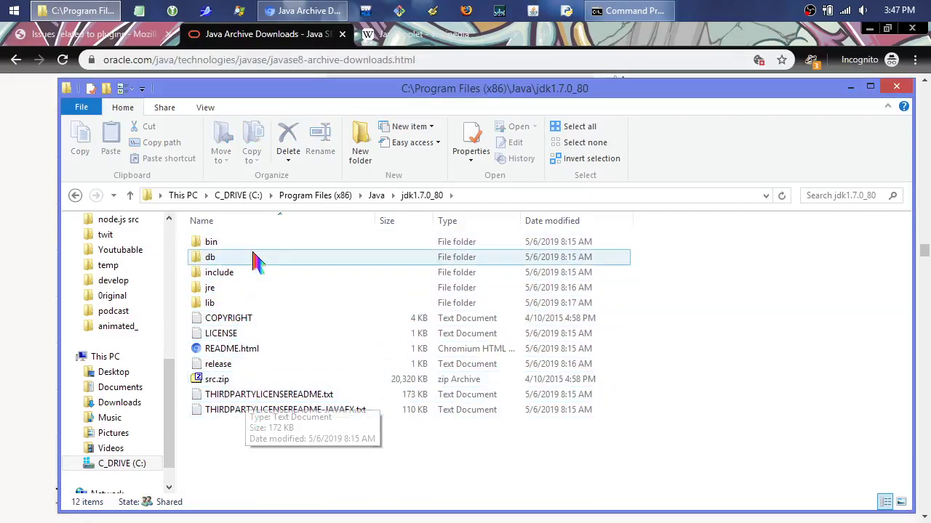
double_click(212, 293)
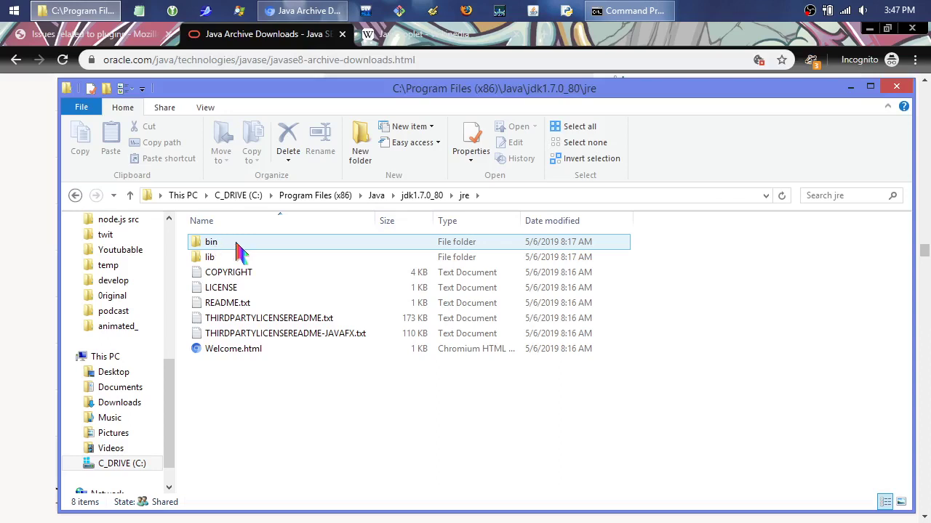
double_click(211, 242)
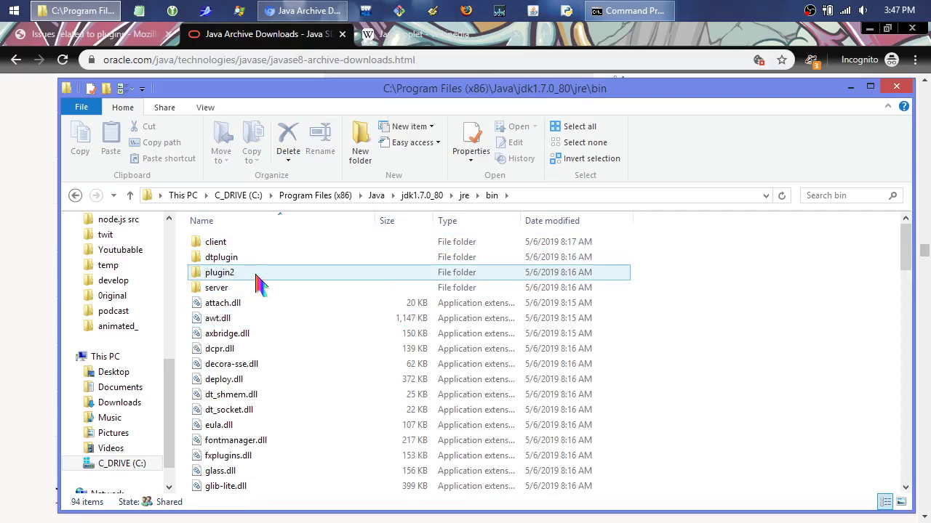
double_click(262, 280)
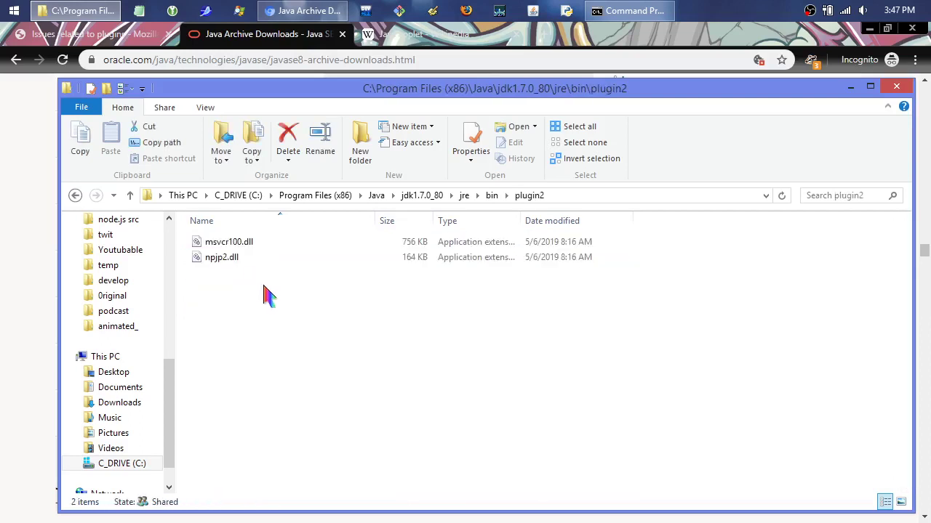
left_click_drag(284, 320, 247, 289)
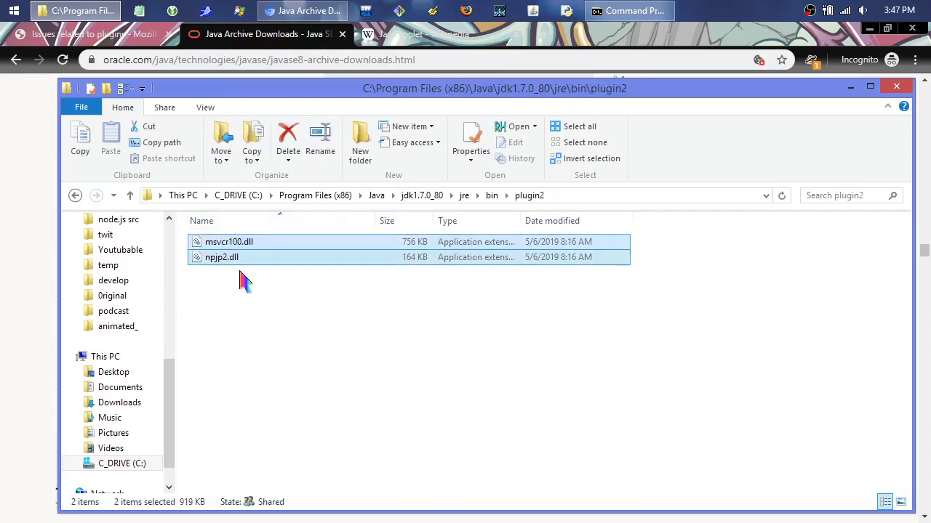
right_click(241, 257)
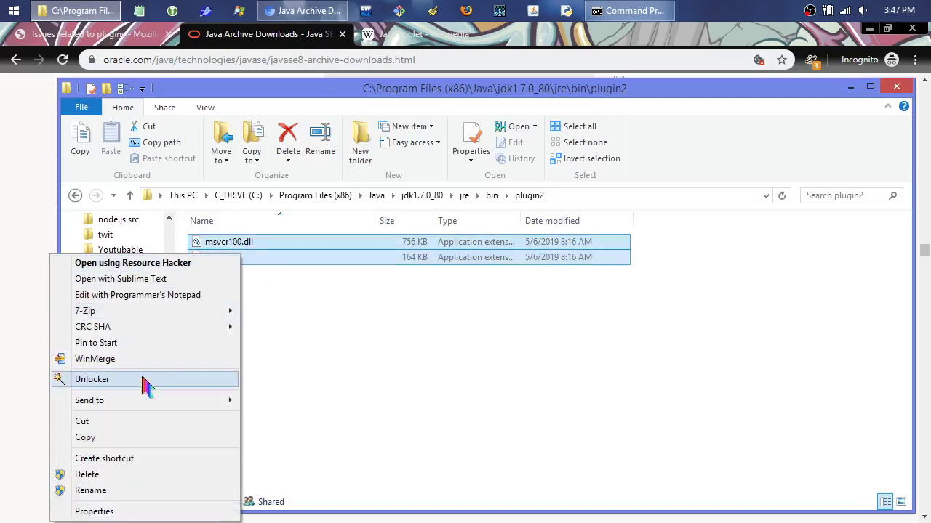
left_click(143, 439)
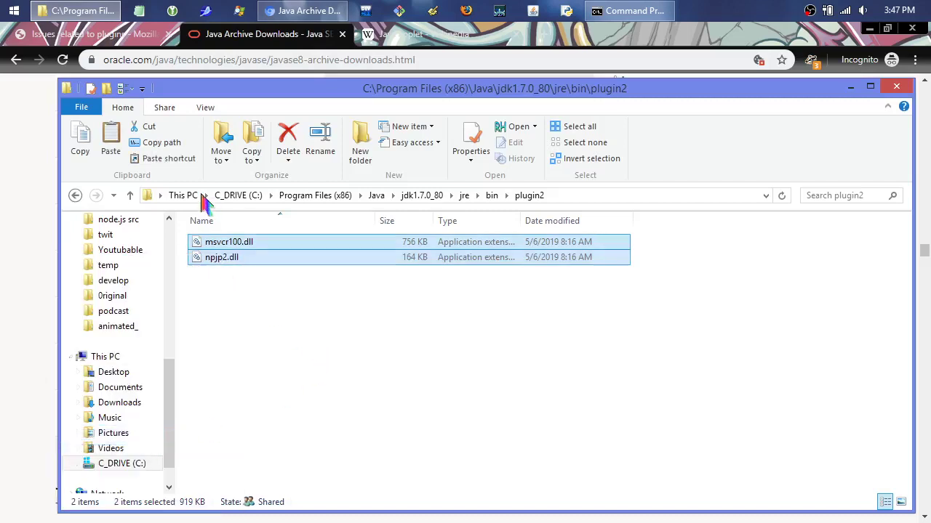
Create a folder named plugins in C:\Program Files (x86)\Mozilla Firefox ESR, granting the required permission.
left_click(334, 205)
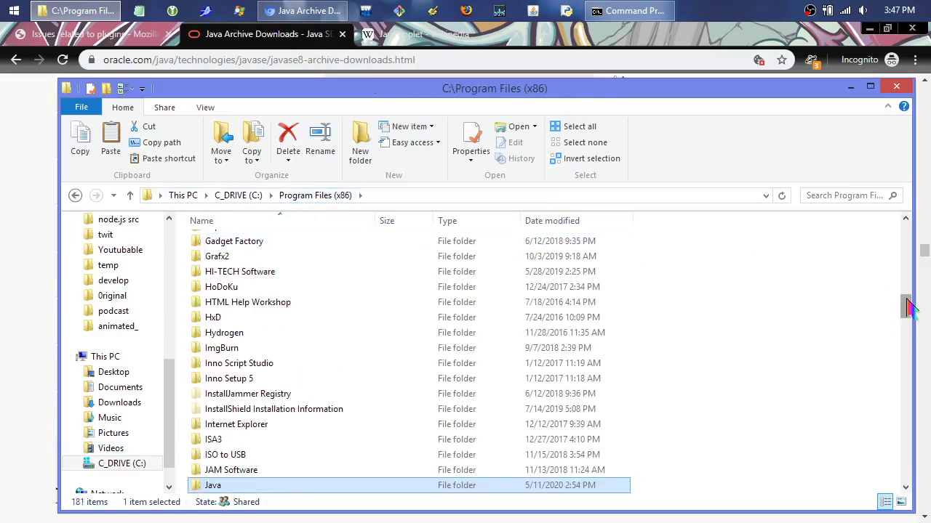
left_click_drag(912, 309, 914, 341)
left_click(909, 396)
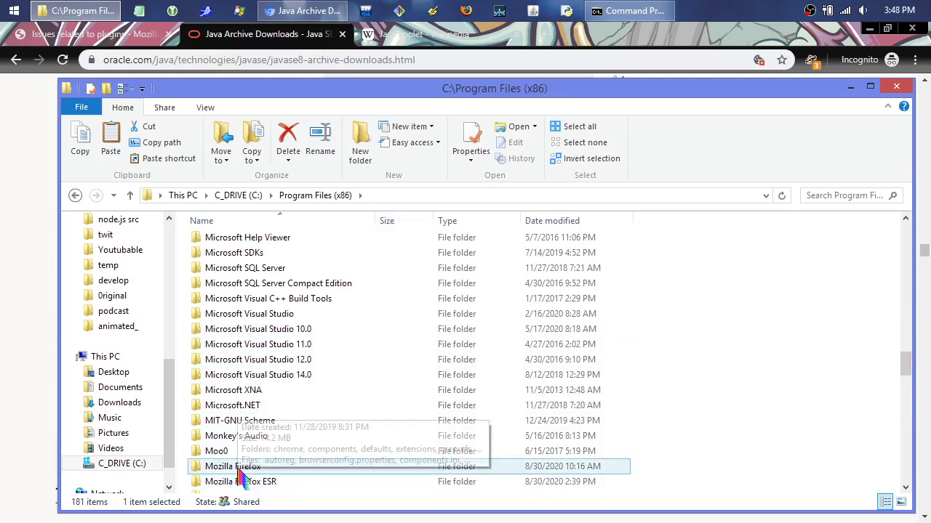
double_click(281, 485)
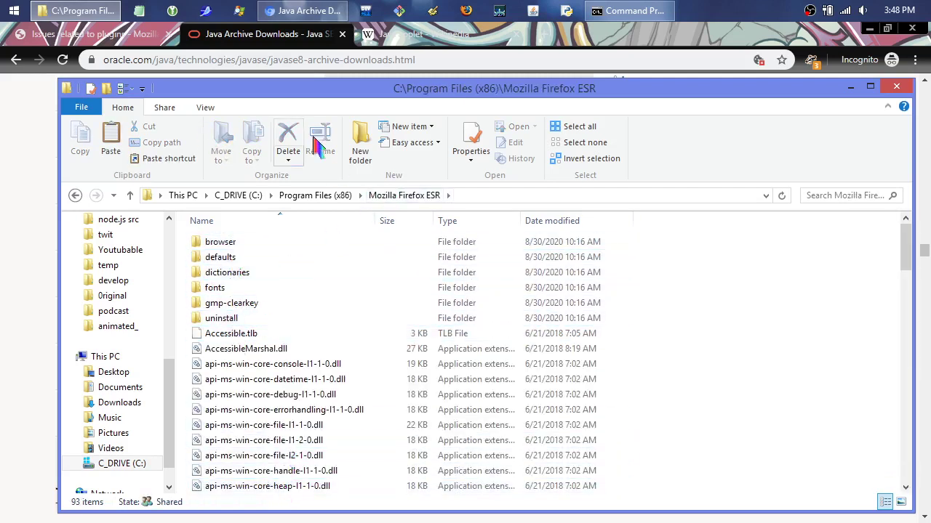
left_click(359, 151)
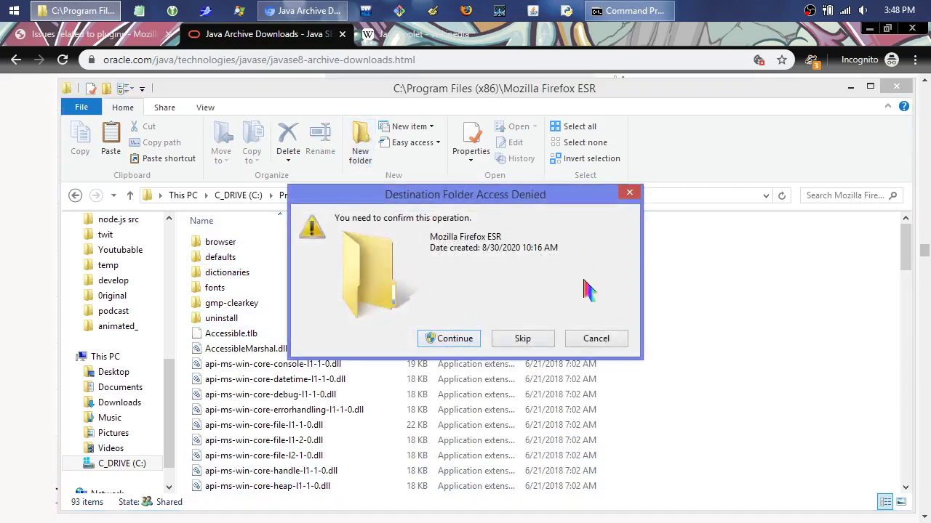
left_click(454, 340)
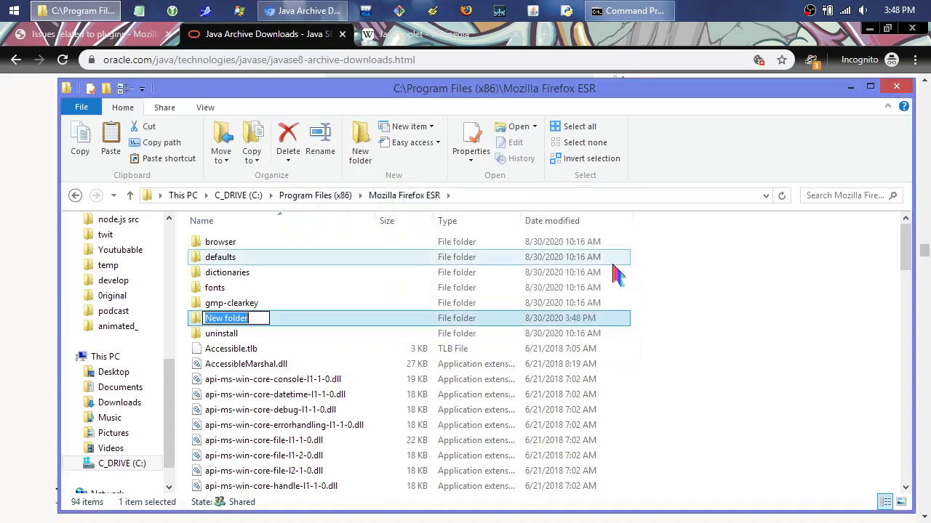
type("plugins")
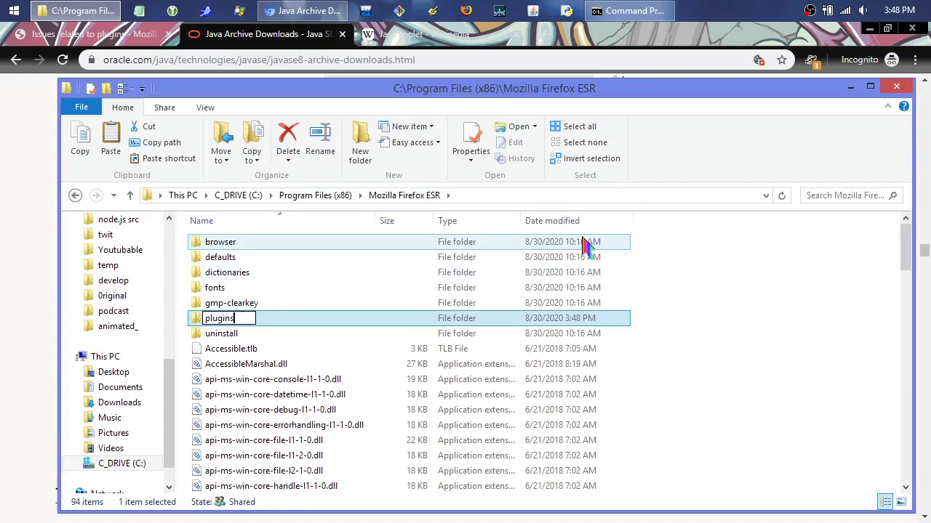
key("Escape")
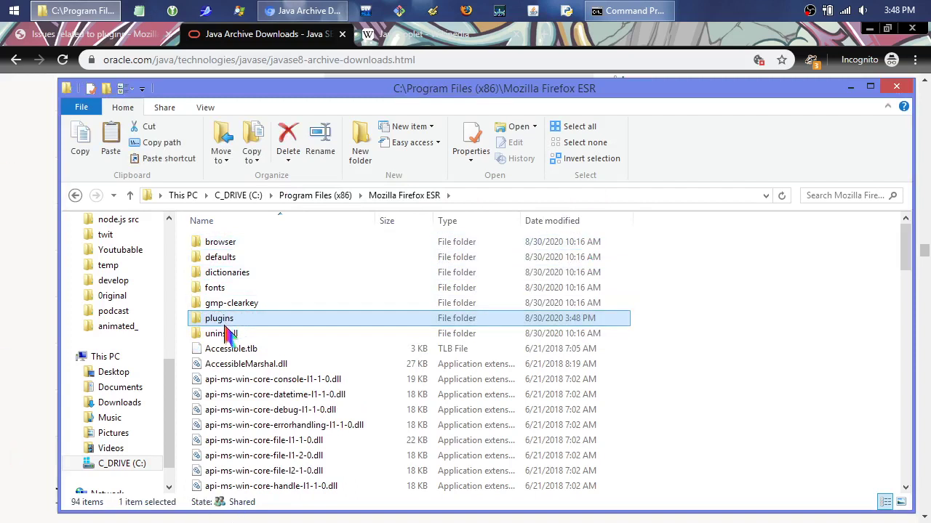
Paste the two copied DLLs into the new plugins folder, granting administrator permission for all current items.
double_click(224, 323)
right_click(297, 337)
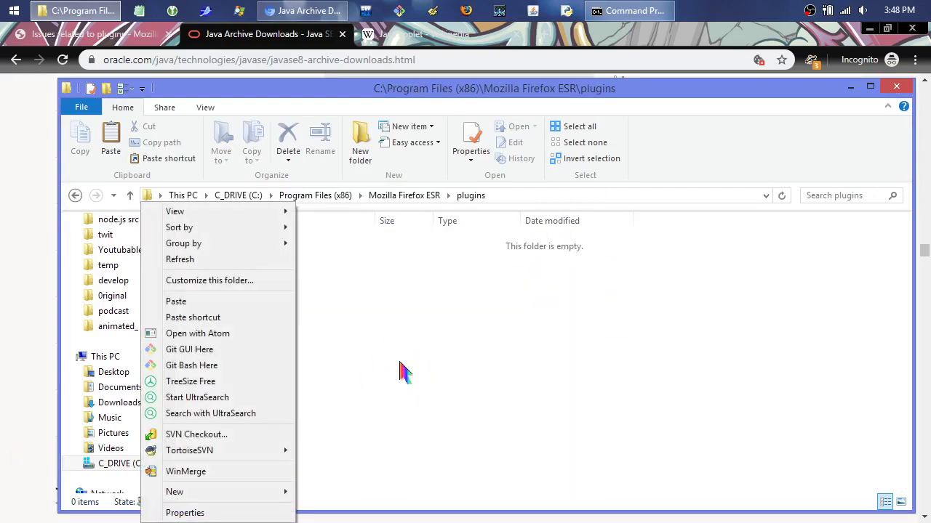
left_click(276, 302)
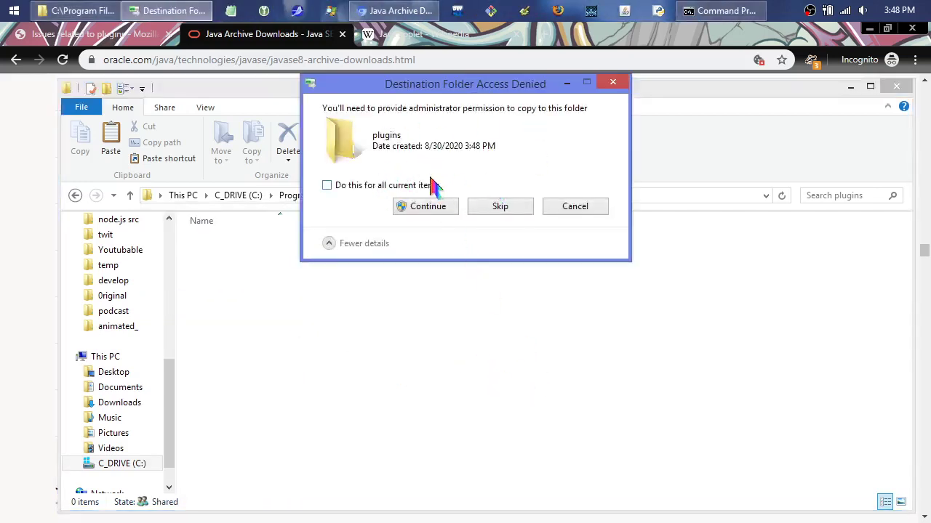
left_click(347, 191)
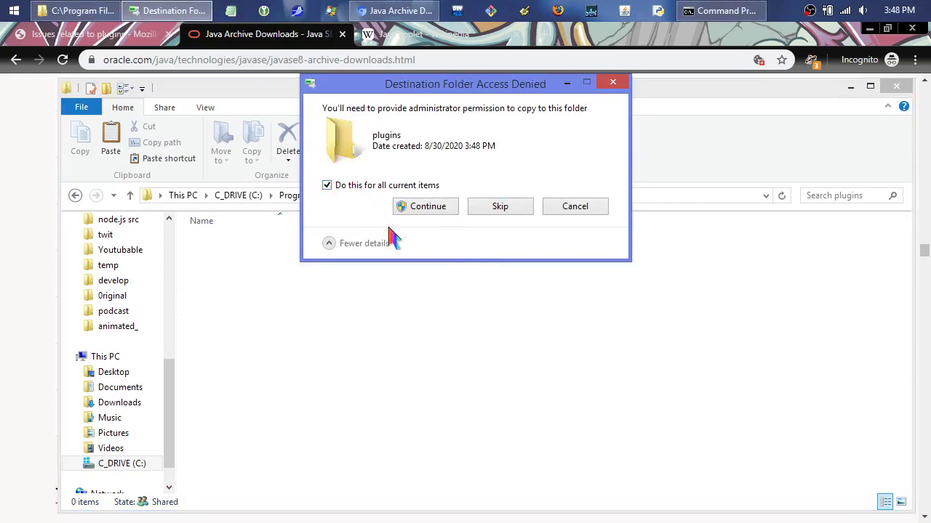
left_click(426, 209)
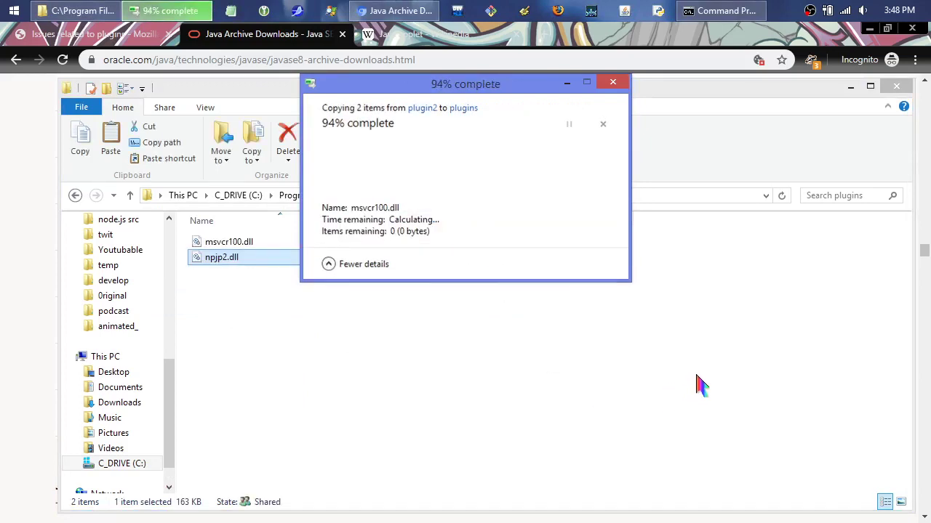
left_click(438, 402)
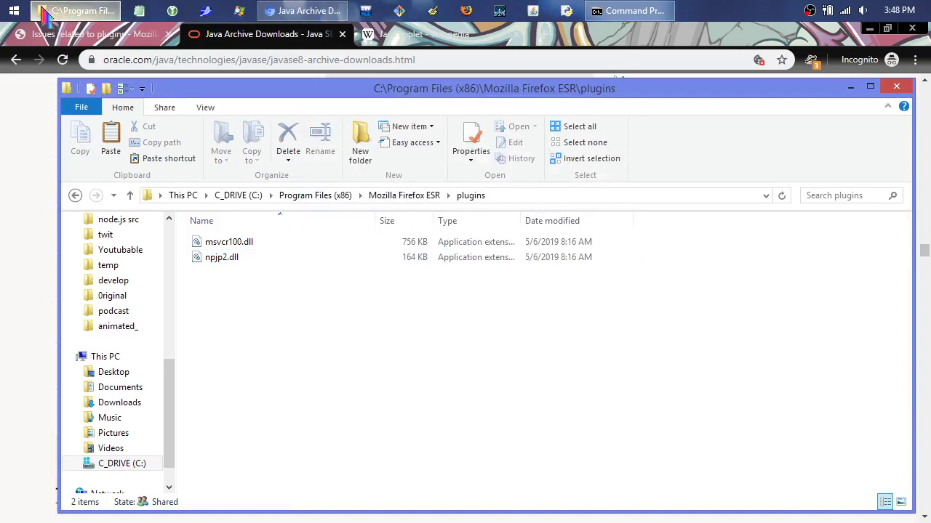
Launch Mozilla Firefox ESR and check the installed plugins on about:plugins and in the Add-ons Manager.
left_click(12, 10)
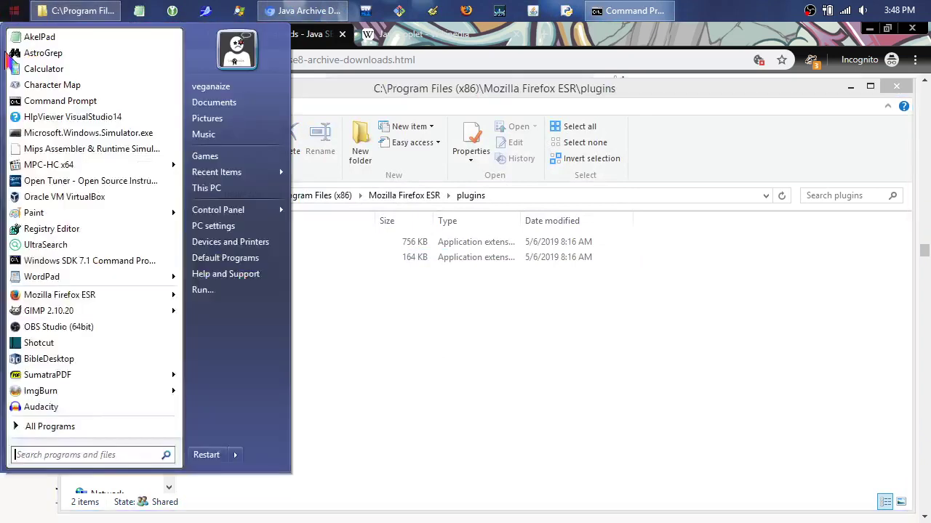
left_click(76, 306)
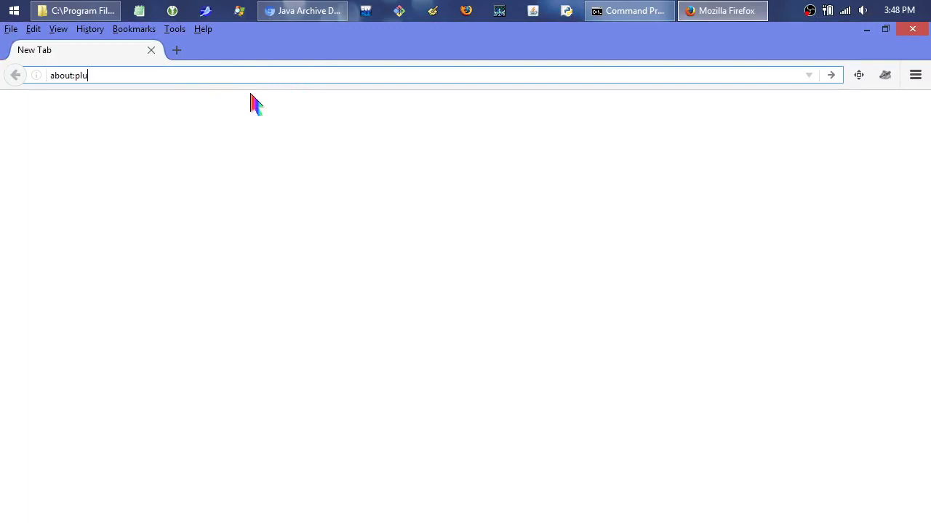
type("ns")
key("Return")
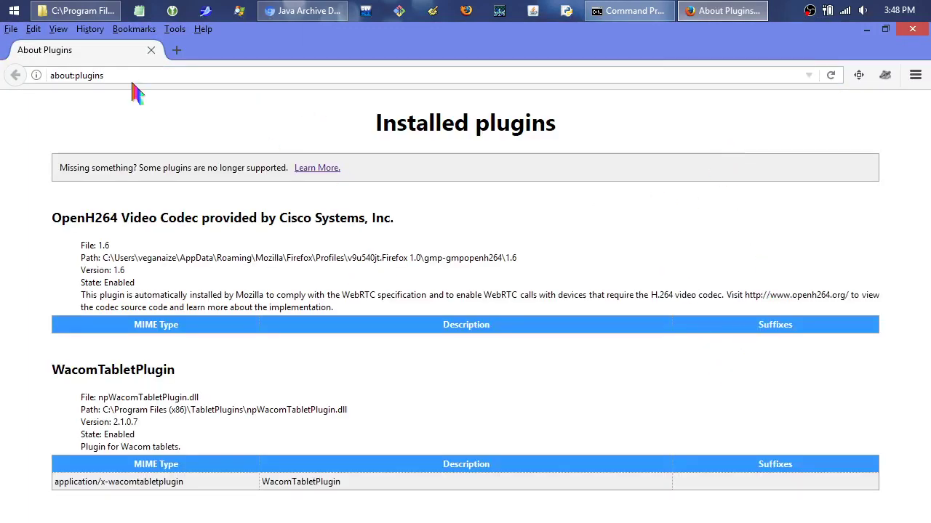
left_click(174, 29)
left_click(197, 60)
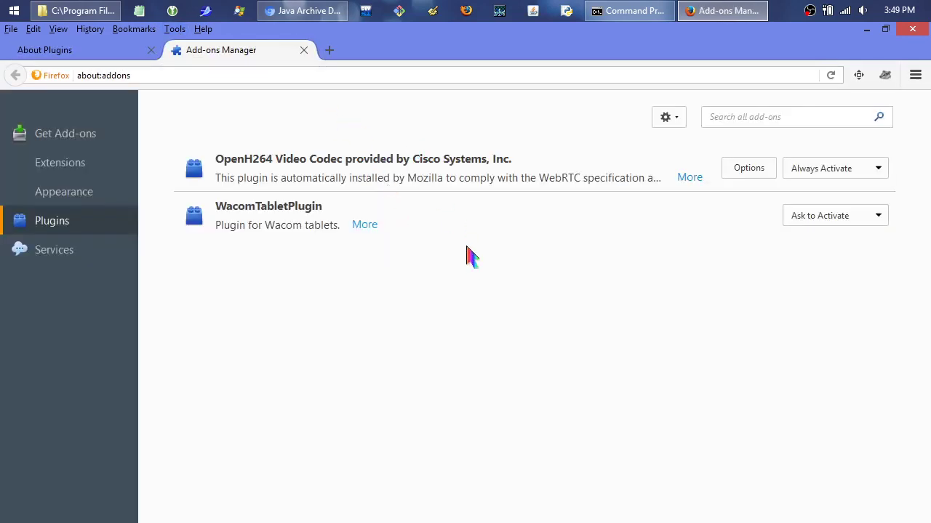
left_click(304, 50)
left_click(185, 78)
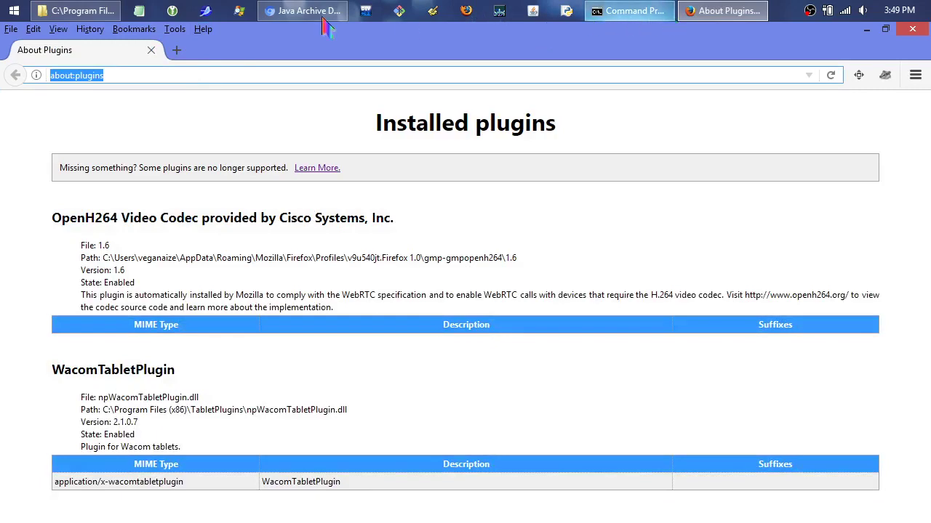
Switch to the MozillaZine page on plugin issues in the other browser and copy the preference name plugins.load_appdir_plugins.
left_click(294, 15)
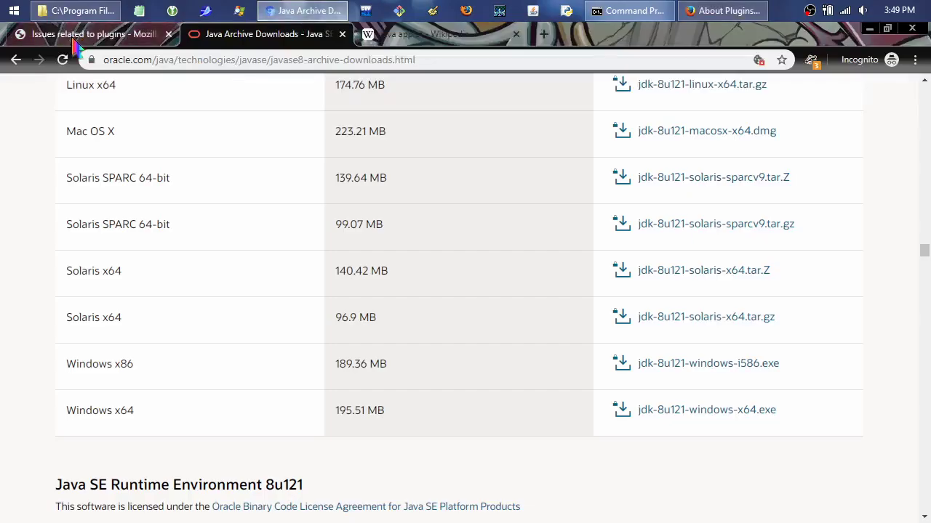
left_click(95, 34)
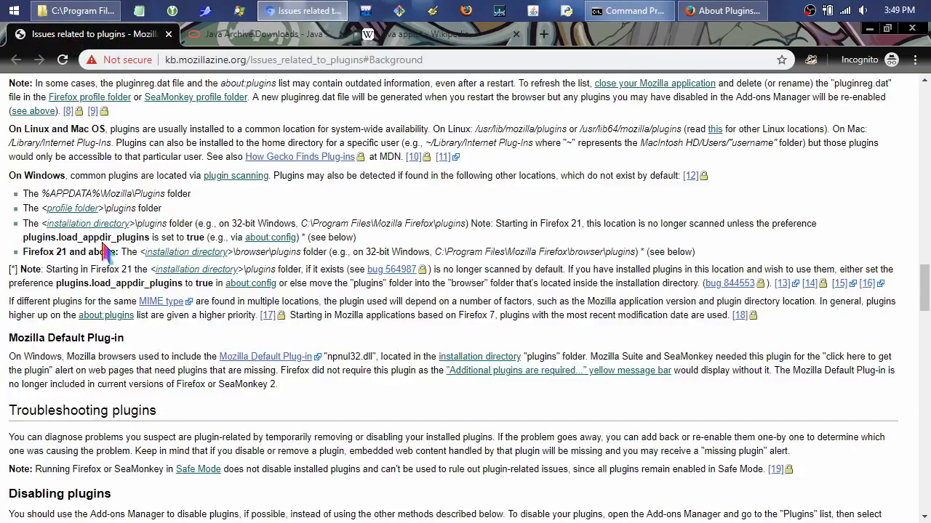
double_click(34, 237)
left_click_drag(34, 237, 101, 238)
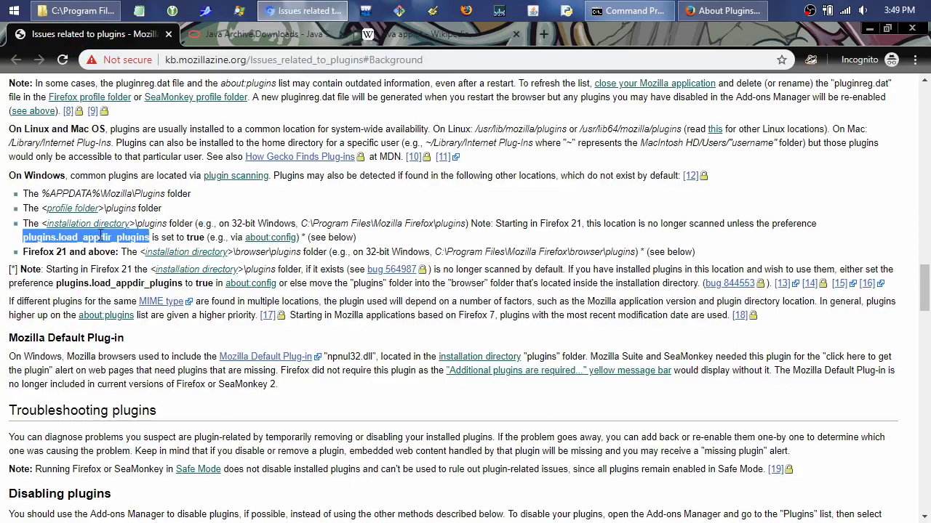
right_click(112, 240)
left_click(125, 247)
left_click(145, 234)
double_click(126, 234)
left_click_drag(64, 240, 48, 240)
right_click(60, 236)
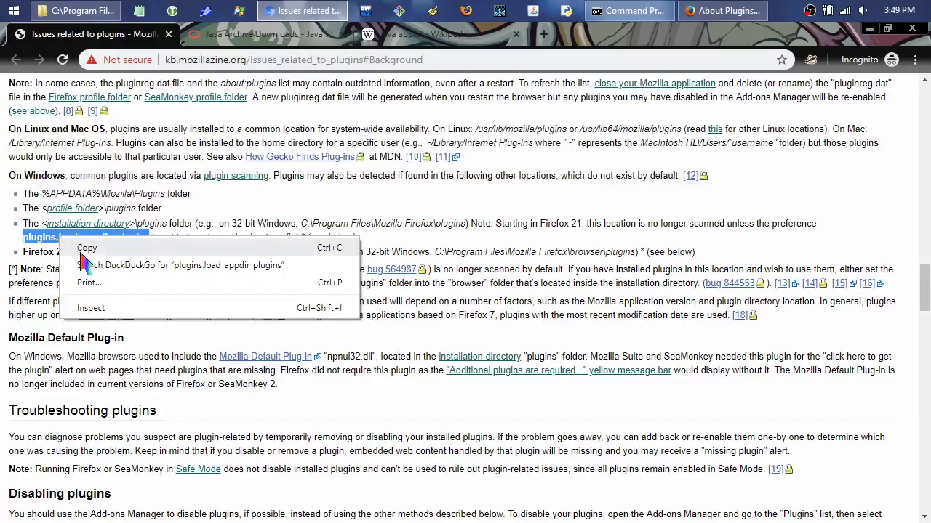
left_click(91, 248)
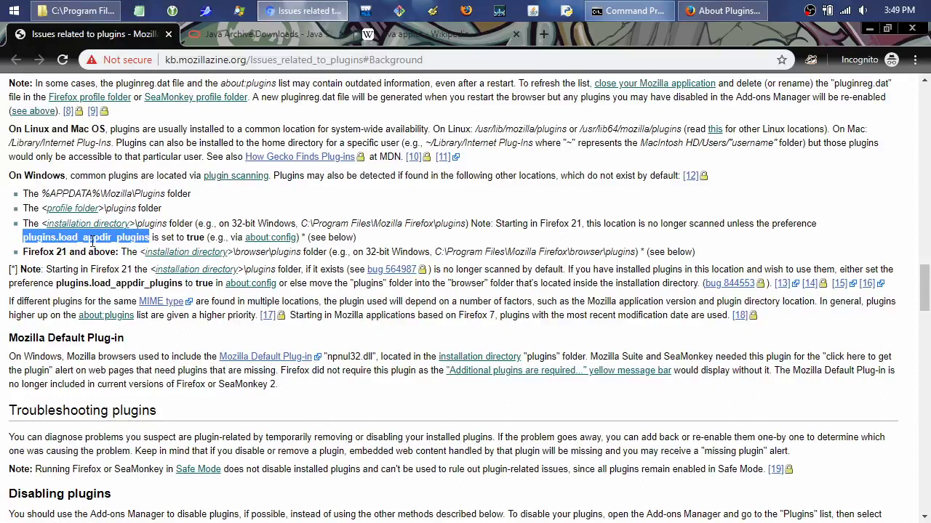
left_click(167, 242)
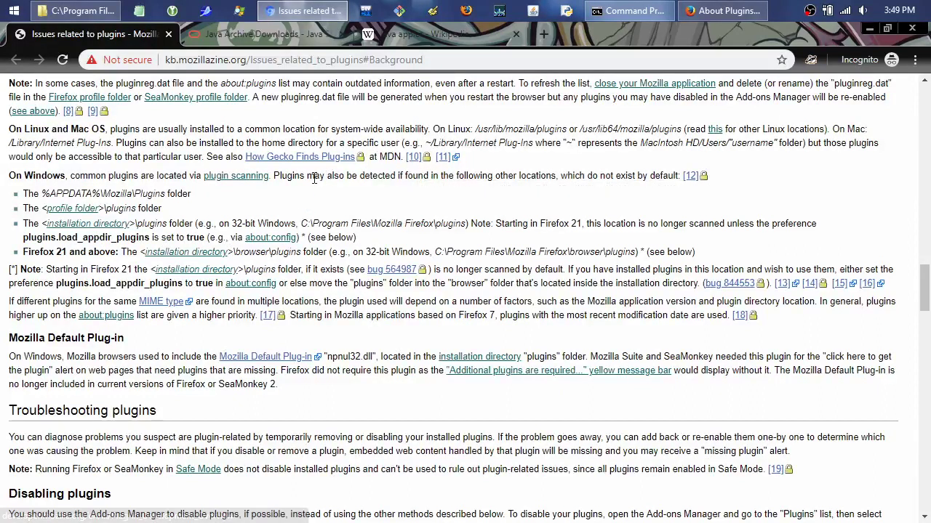
Recheck the Firefox ESR plugins folder in File Explorer and open about:config in Firefox.
left_click(69, 9)
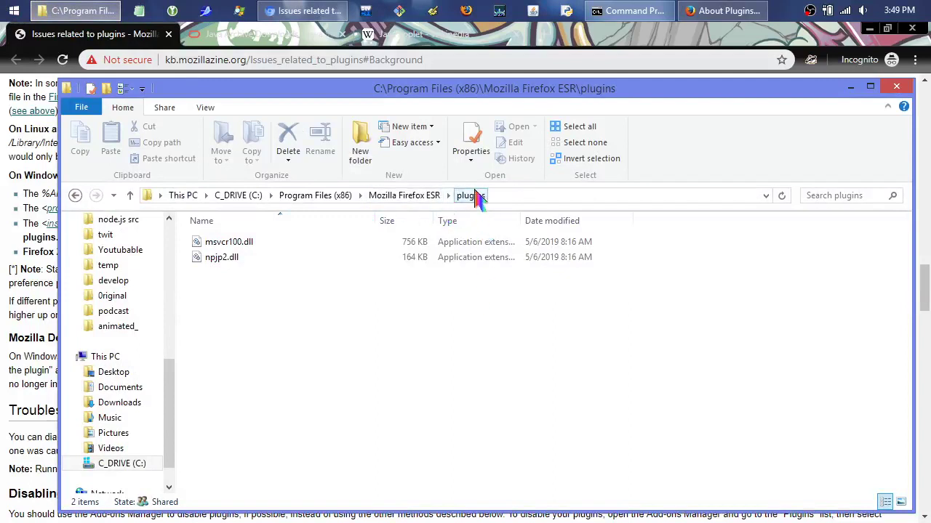
left_click(851, 89)
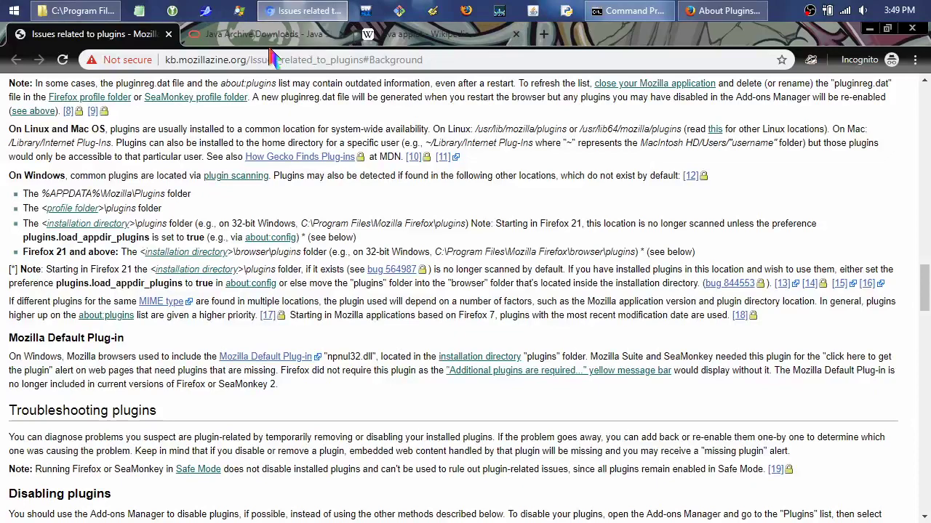
left_click(723, 11)
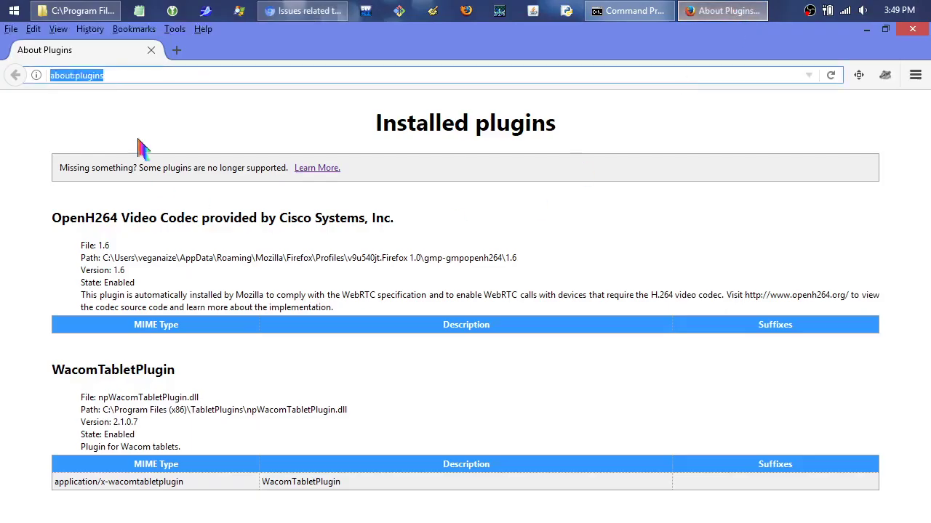
left_click(143, 73)
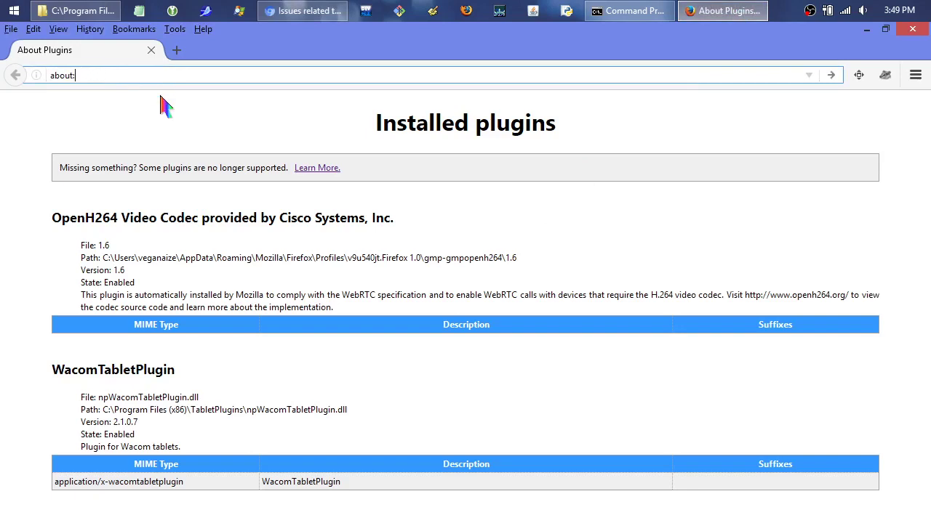
type("config")
key("Return")
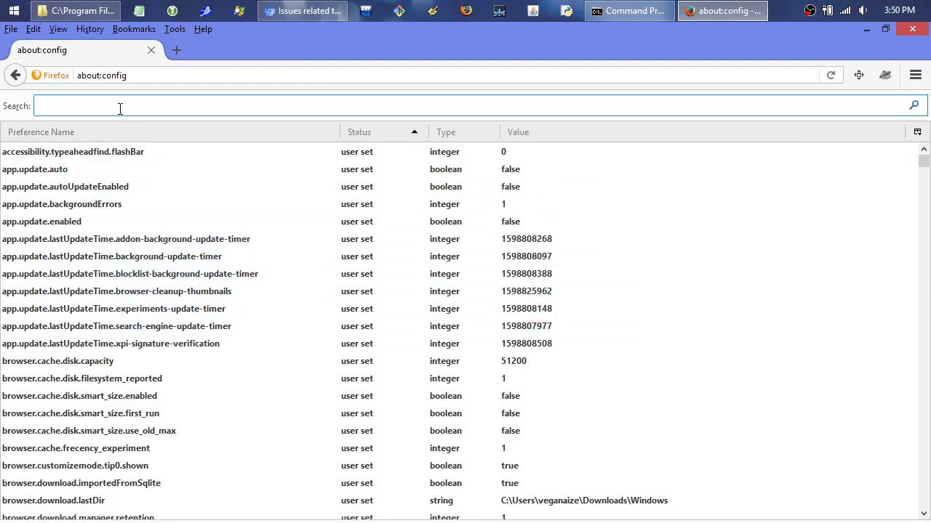
Find the preference plugins.load_appdir_plugins in about:config and set it to true.
key("ctrl+v")
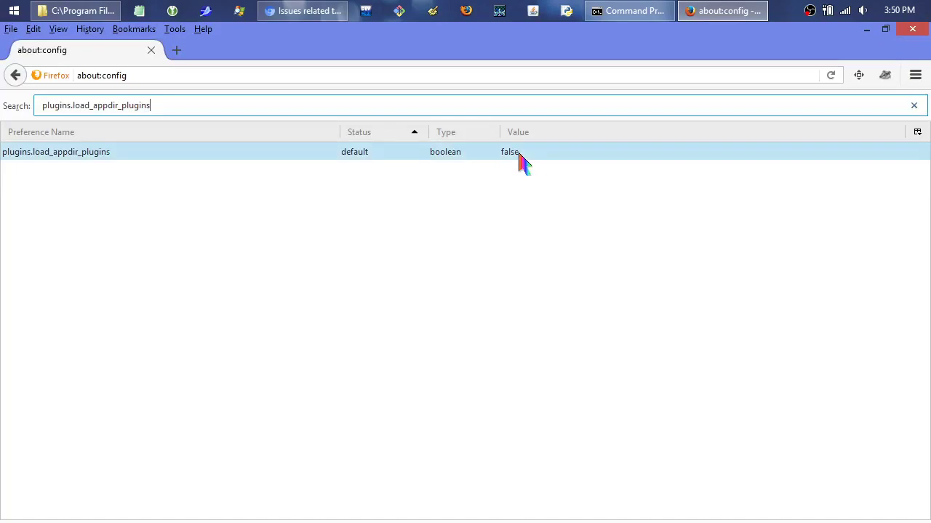
left_click(99, 157)
double_click(99, 157)
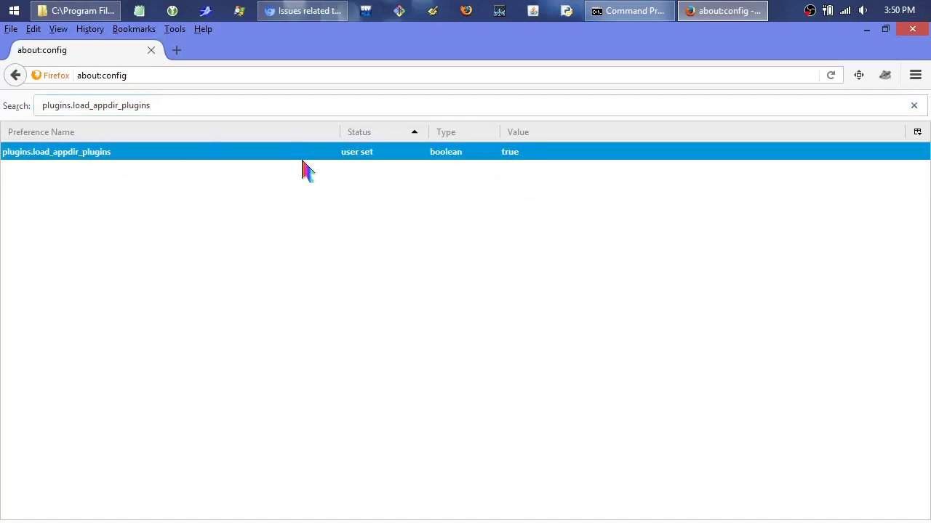
Replace the preference search with "plugins" and look through the plugin-related preferences.
left_click(41, 105)
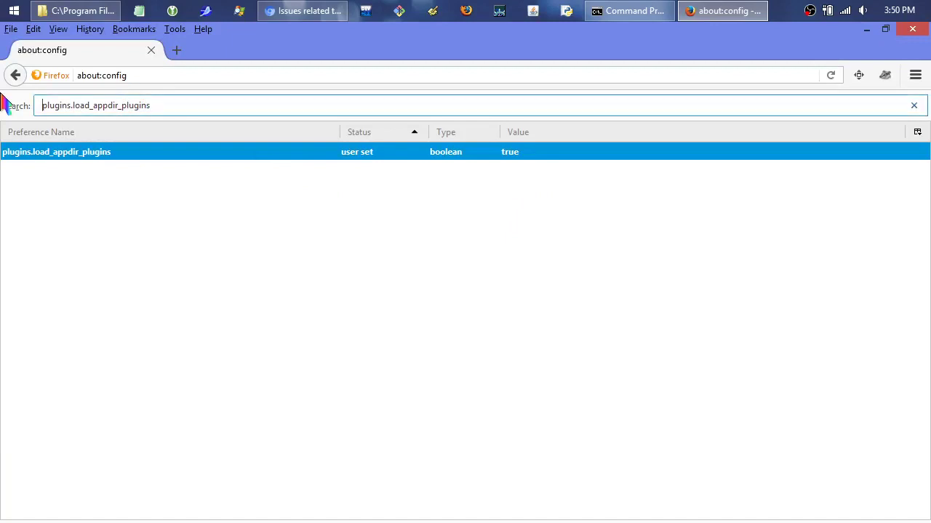
key("ctrl+a")
key("BackSpace")
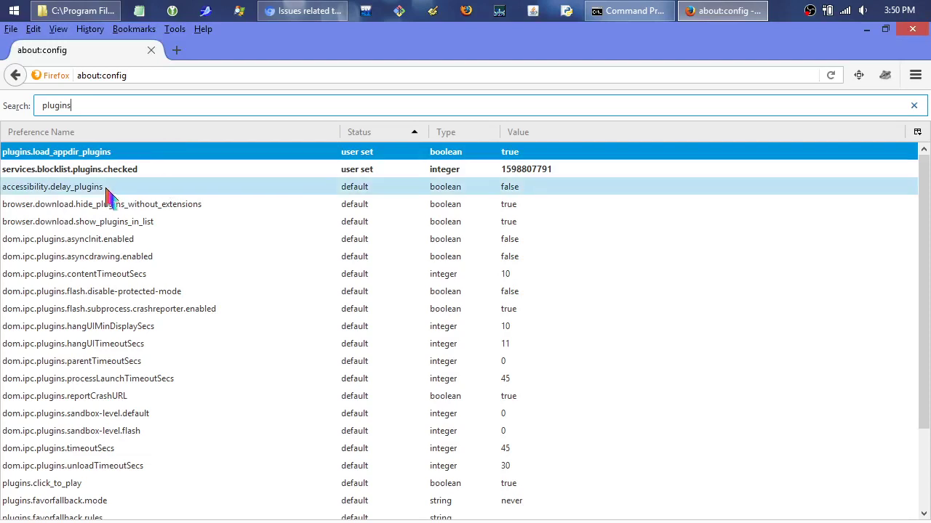
left_click(105, 226)
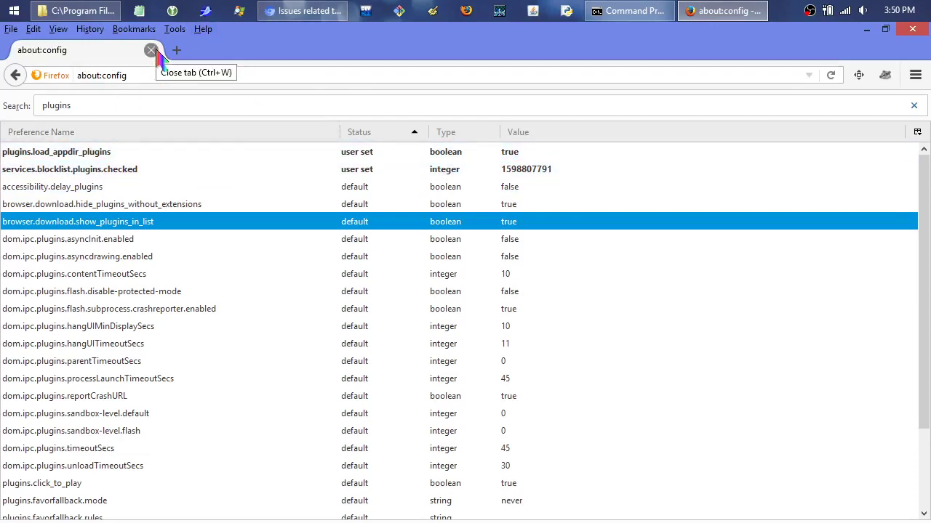
Open about:plugins in the current tab to check the installed plugins.
double_click(114, 75)
type("plugin")
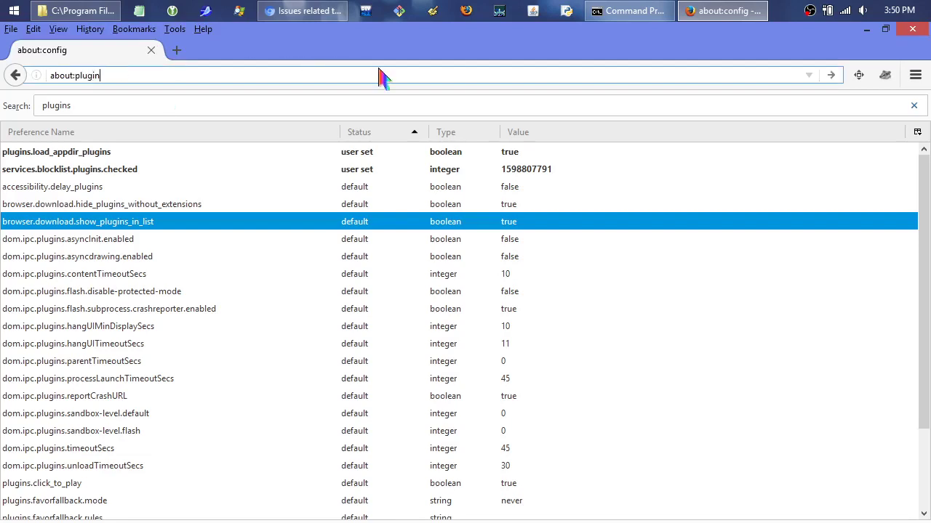
type("s")
key("Return")
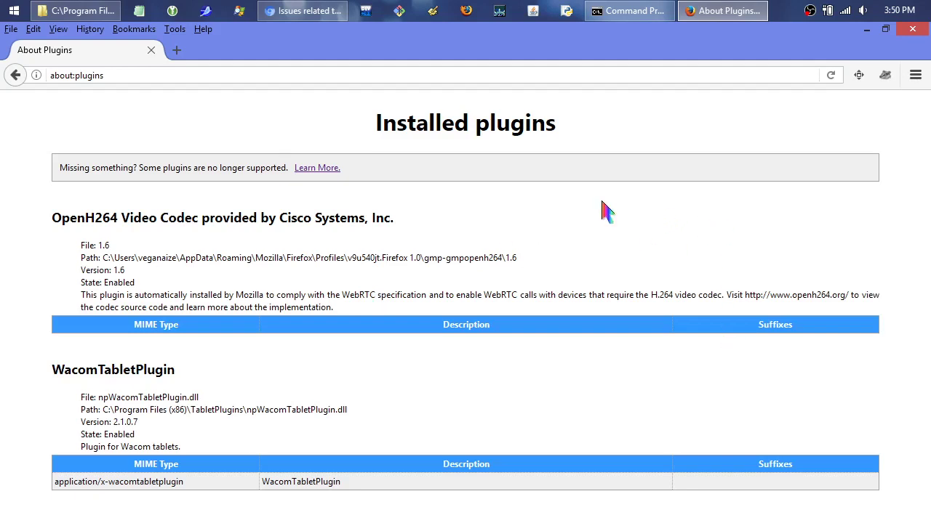
Restart Mozilla Firefox ESR and review the installed plugins on about:plugins.
left_click(151, 50)
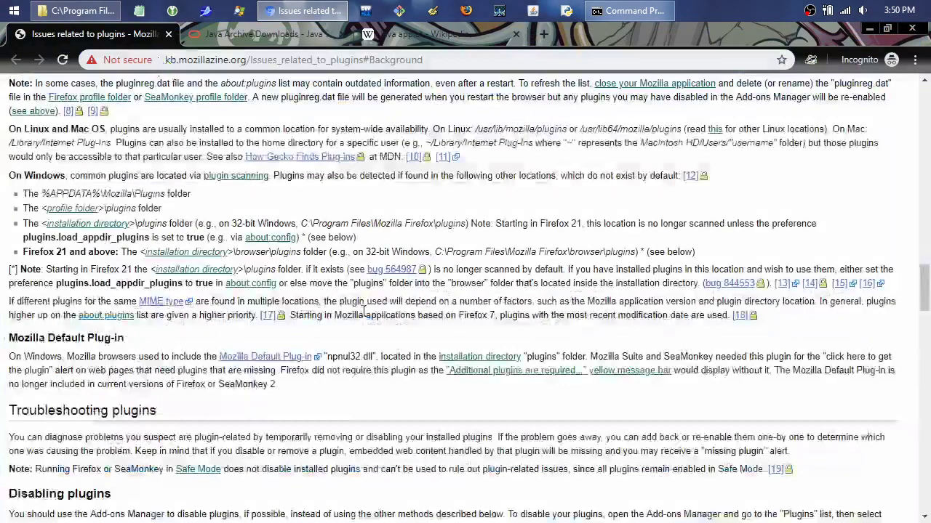
left_click(13, 10)
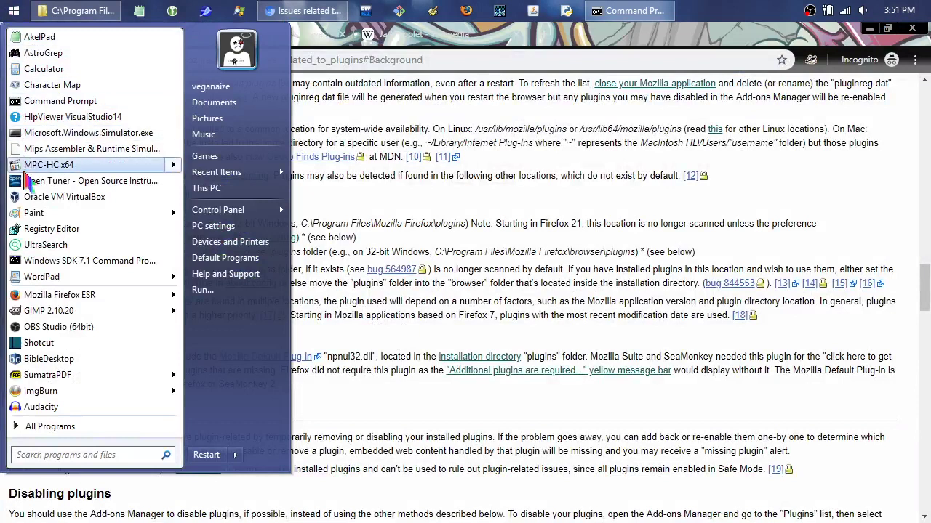
left_click(58, 295)
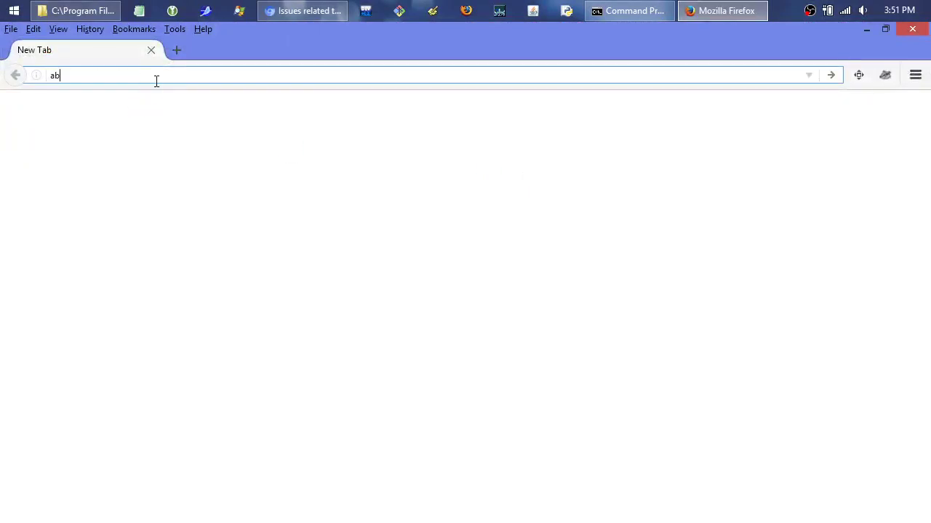
type("ins")
key("Return")
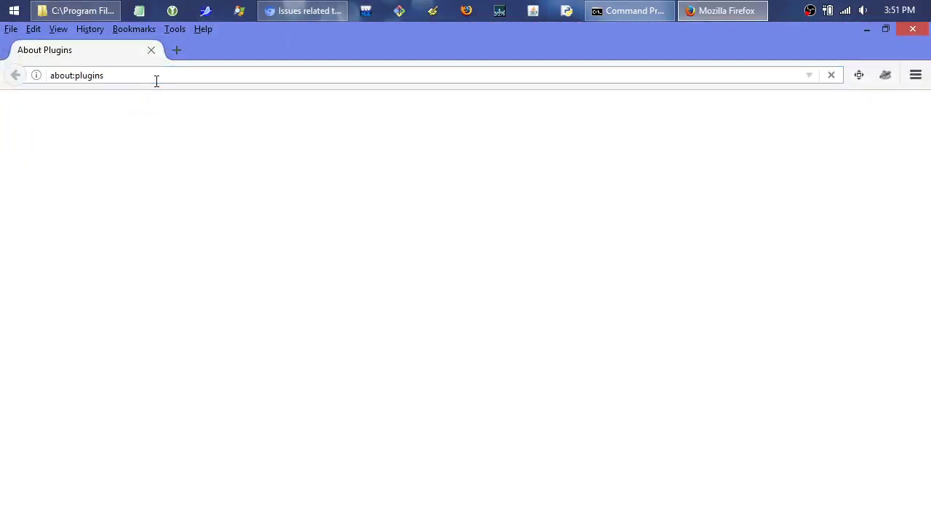
left_click_drag(929, 195, 926, 151)
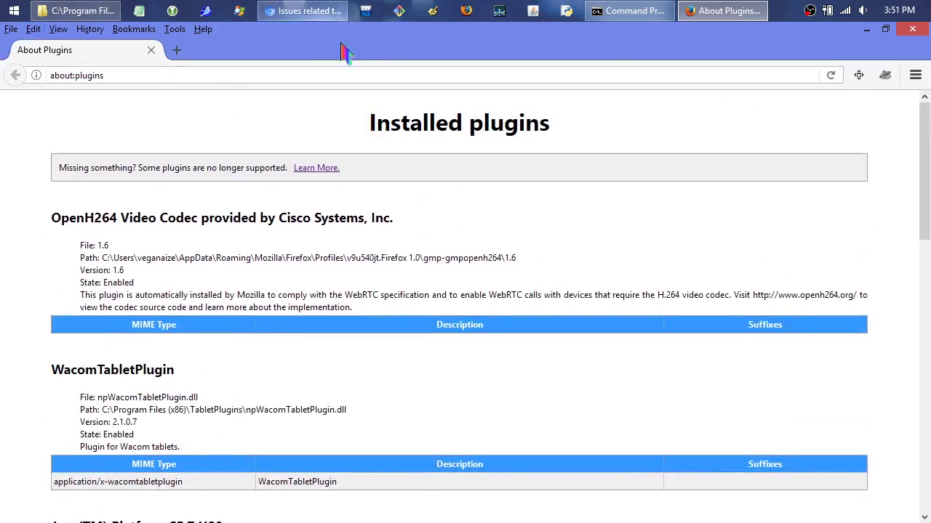
Open the Add-ons Manager and examine the activation options of the Java(TM) Platform SE 7 U80 plugin.
left_click(175, 31)
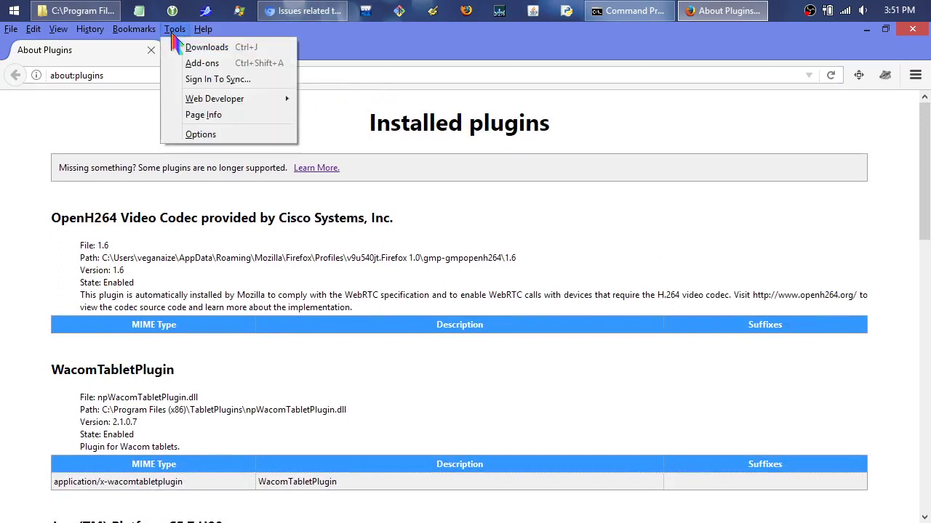
left_click(202, 64)
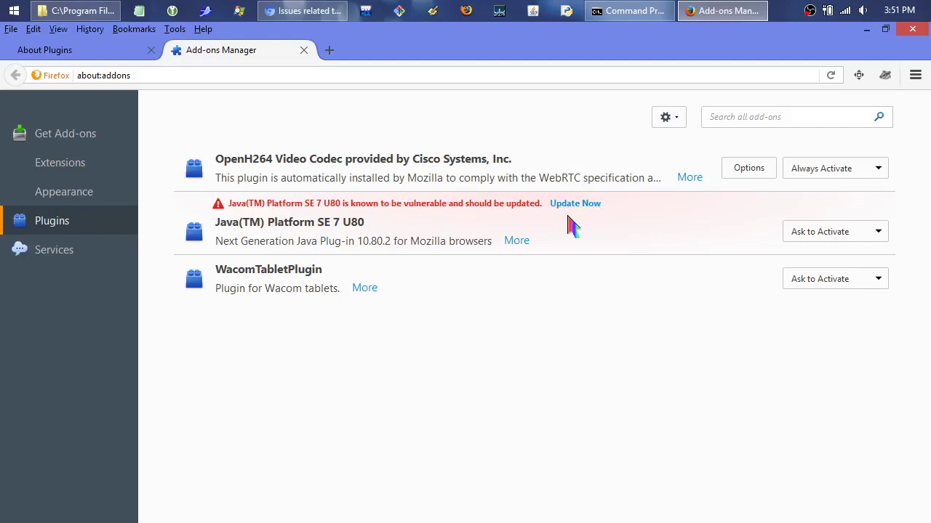
left_click(878, 233)
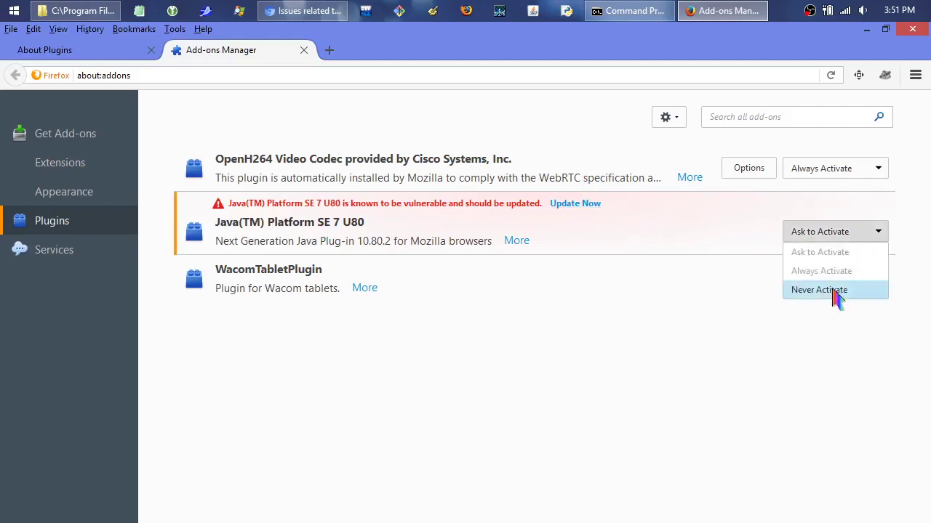
left_click(641, 221)
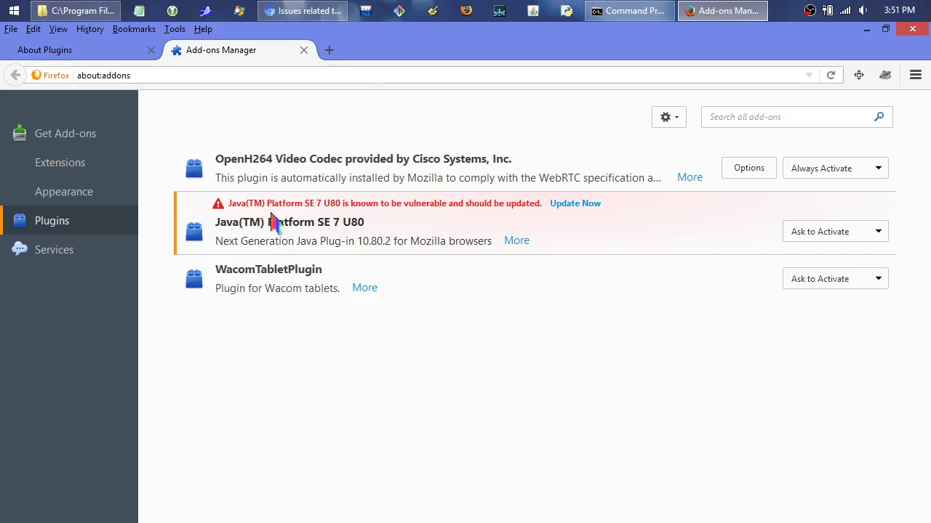
Search the Start menu for java and look through the listed programs for a Java settings entry.
left_click(15, 10)
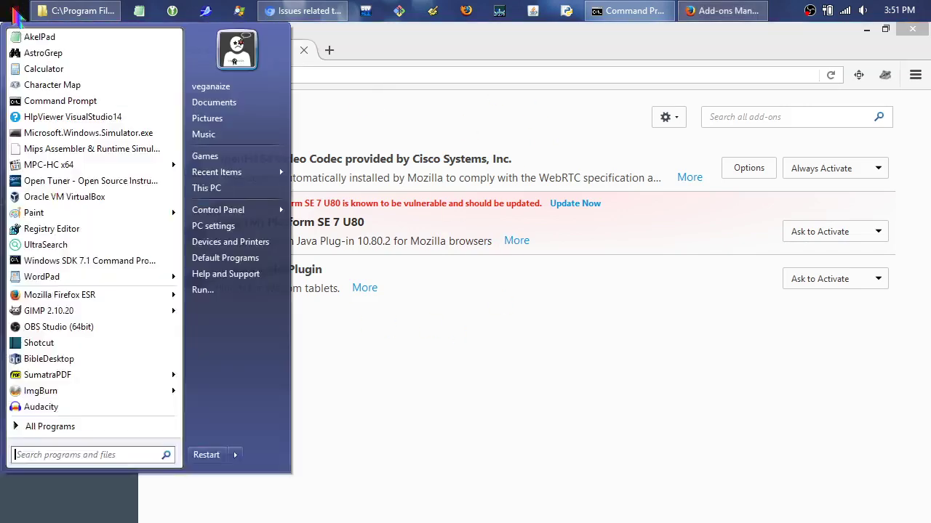
type("java")
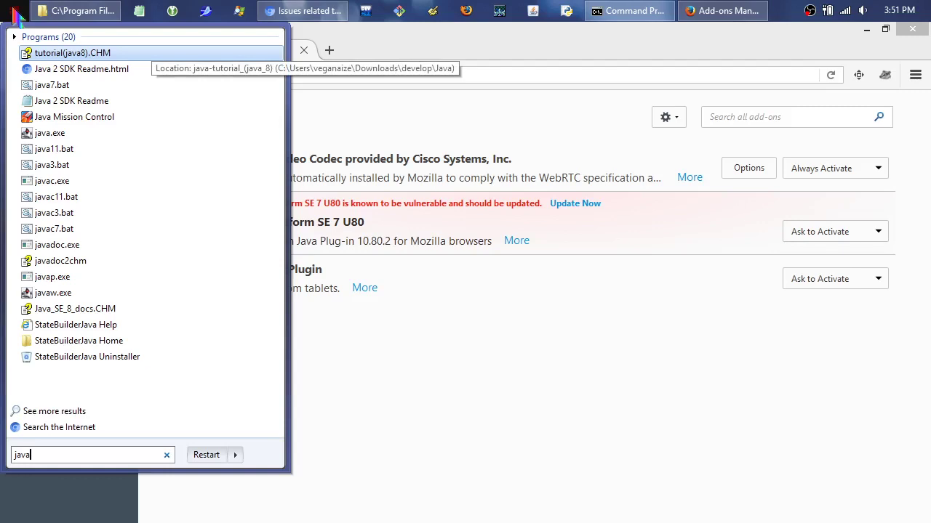
key("Down")
key("Down")
key("Down")
key("Down")
key("Down")
key("Down")
key("Down")
key("Down")
key("Down")
key("Down")
key("Down")
key("Down")
key("Down")
key("Down")
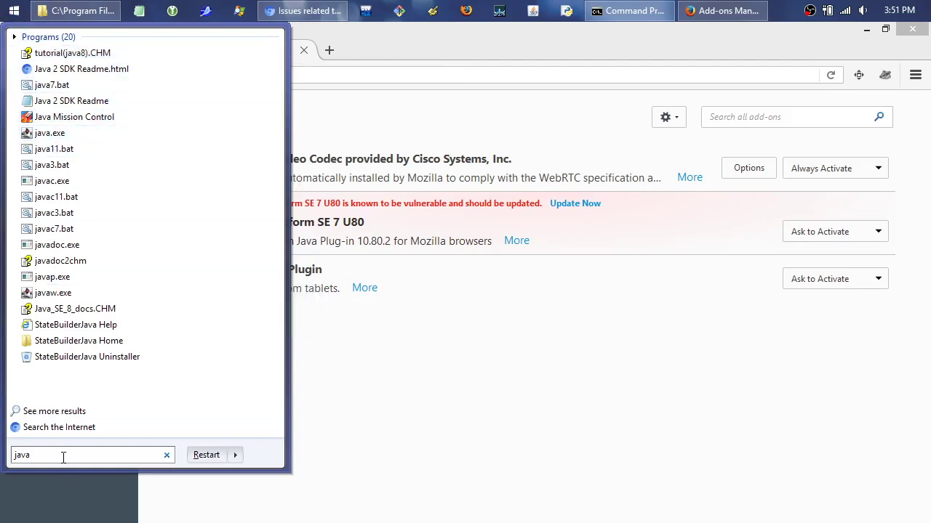
left_click(15, 10)
Go up from the Firefox plugins folder to the Desktop folder and open Control Panel from there.
left_click(98, 10)
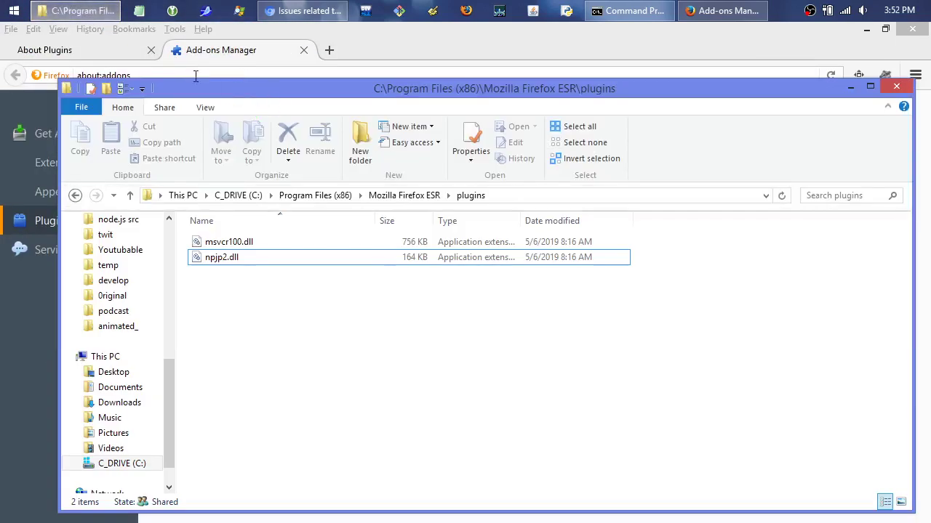
left_click(69, 10)
left_click(69, 10)
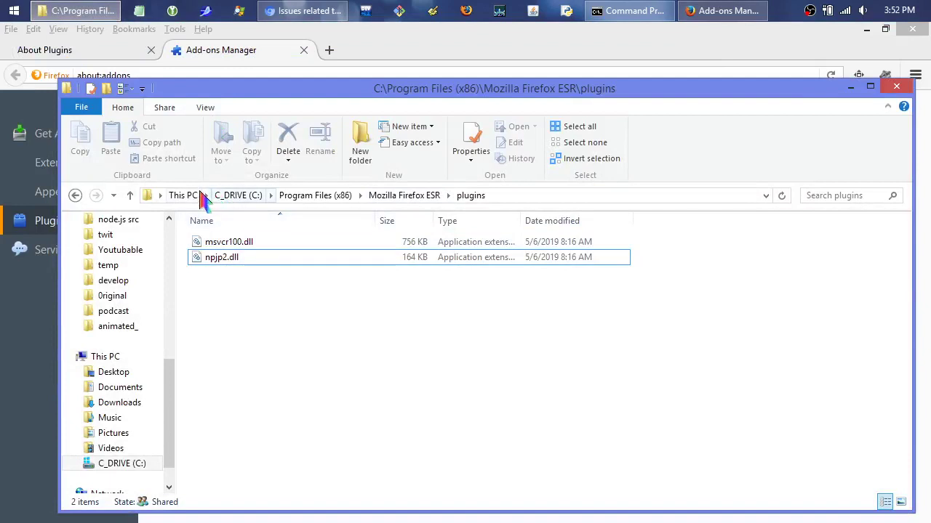
left_click(182, 195)
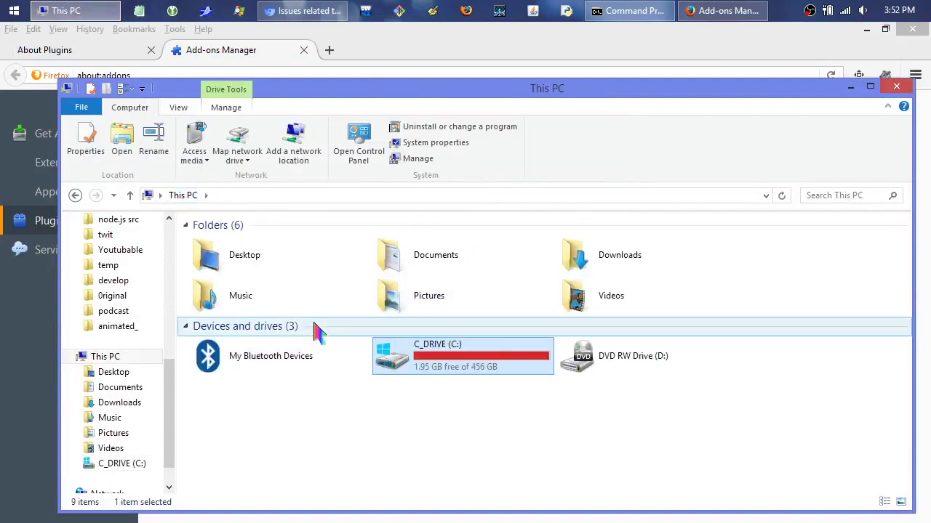
left_click(130, 195)
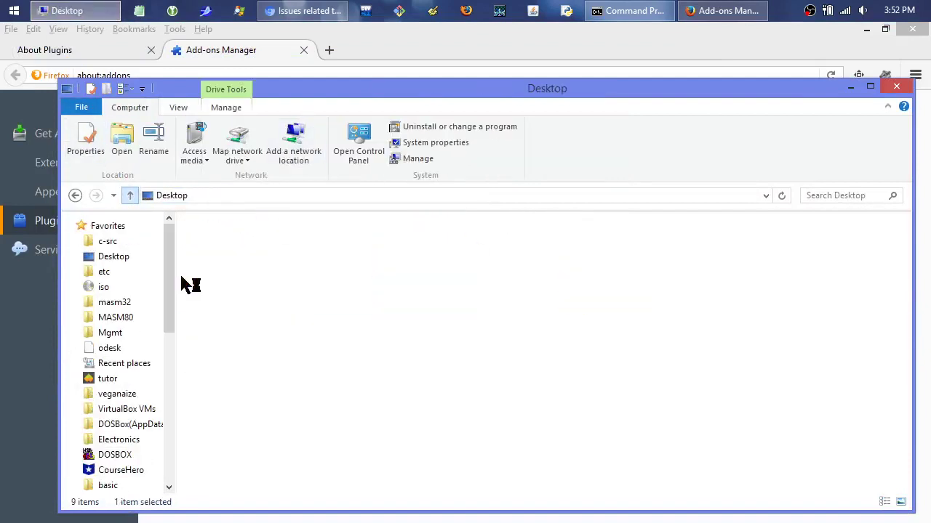
left_click(421, 287)
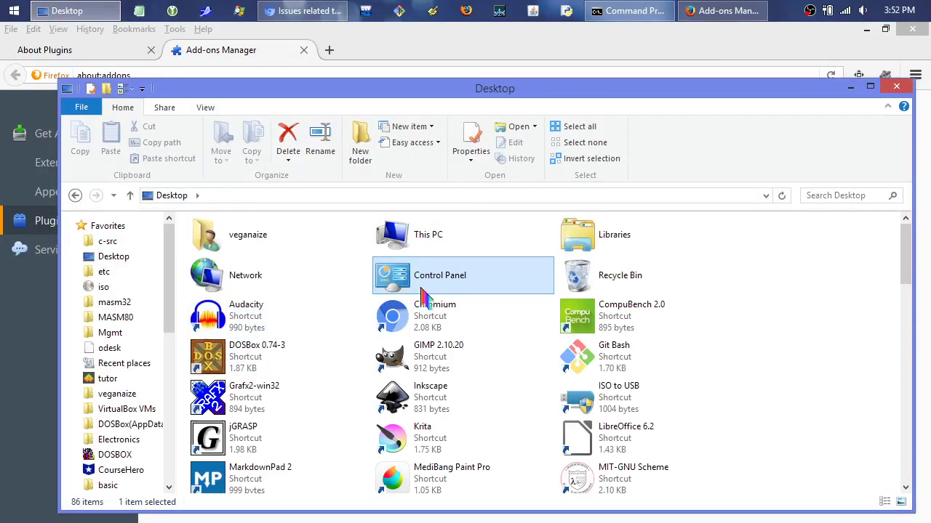
double_click(421, 288)
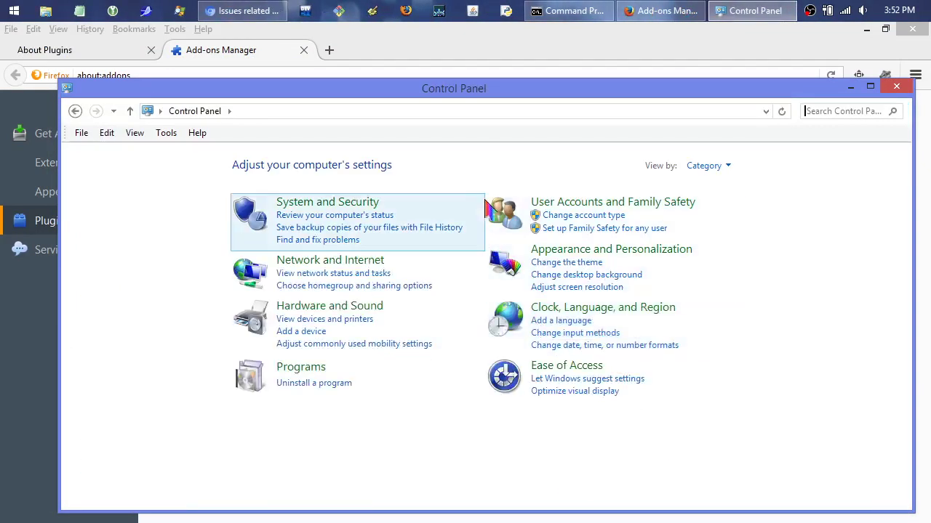
Search Control Panel for java, and clear the search text.
type("java")
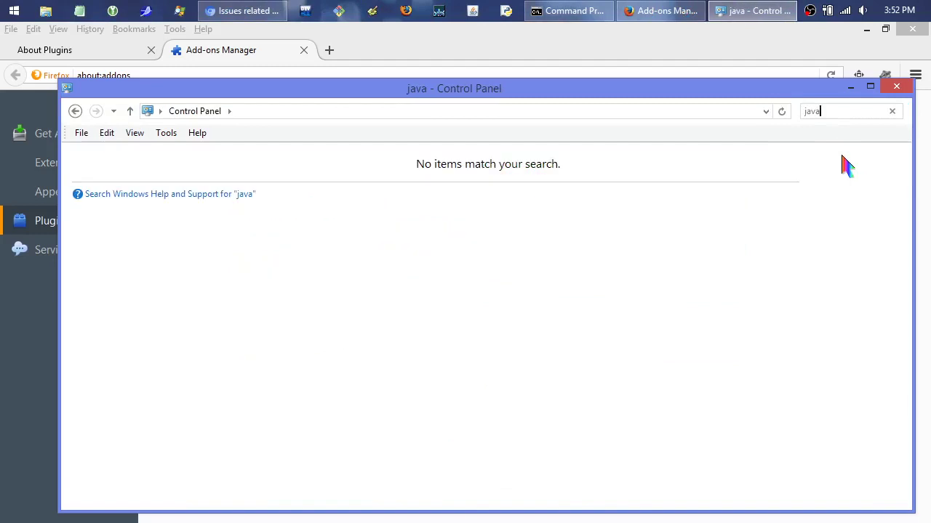
key("BackSpace")
key("BackSpace")
key("BackSpace")
key("BackSpace")
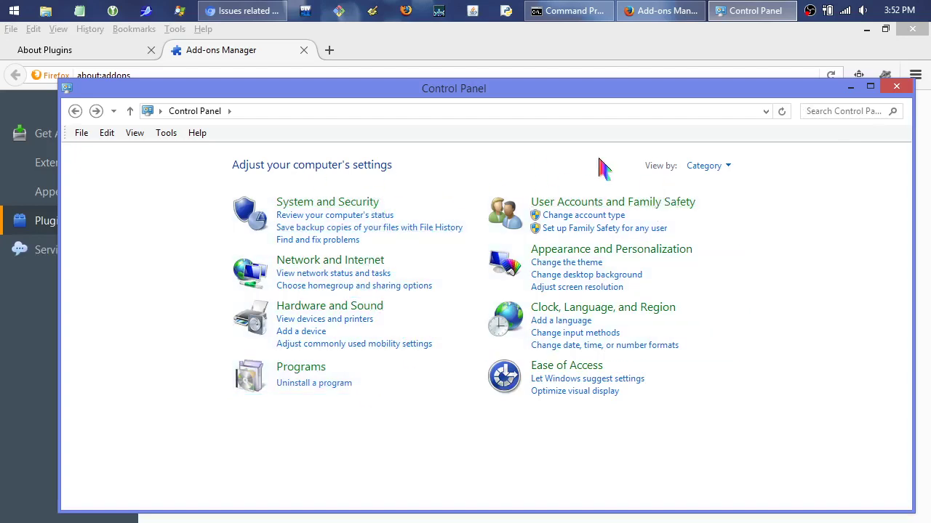
Look for a Java entry in the Network and Internet, System and Security, and Programs categories, and close Control Panel.
left_click(726, 167)
left_click(752, 188)
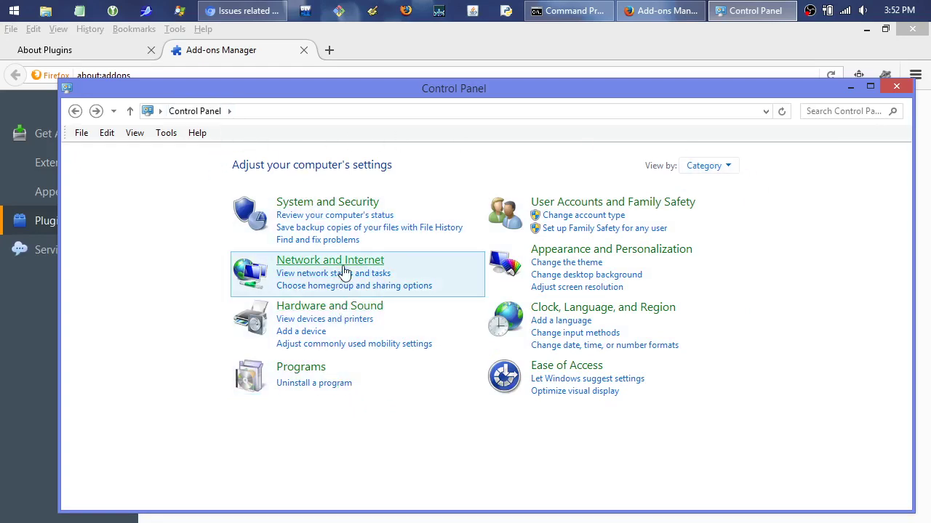
left_click(383, 264)
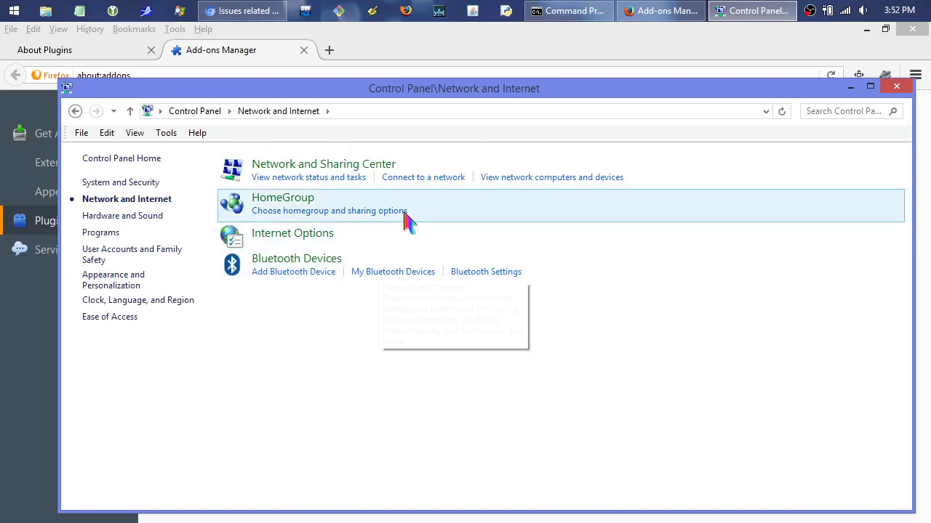
left_click(129, 183)
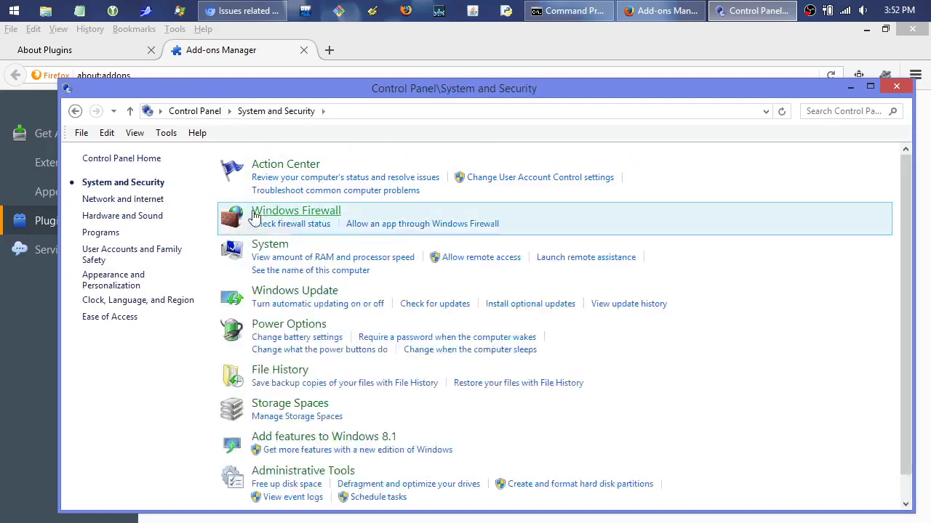
left_click_drag(911, 312, 919, 393)
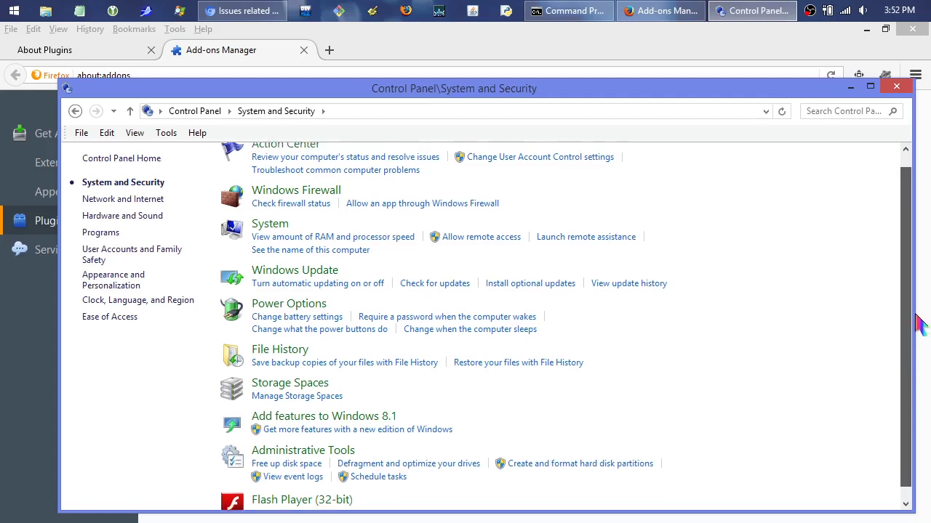
scroll(914, 322, "up", 1)
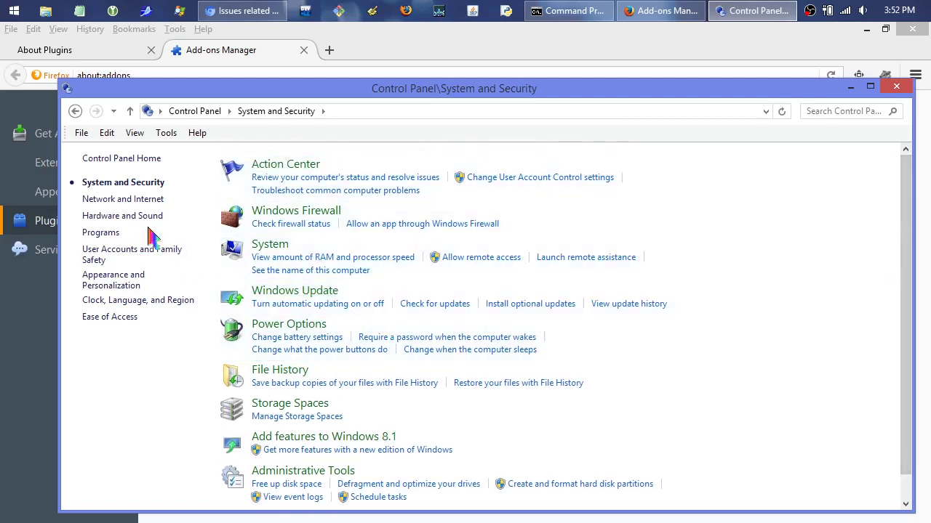
left_click(106, 234)
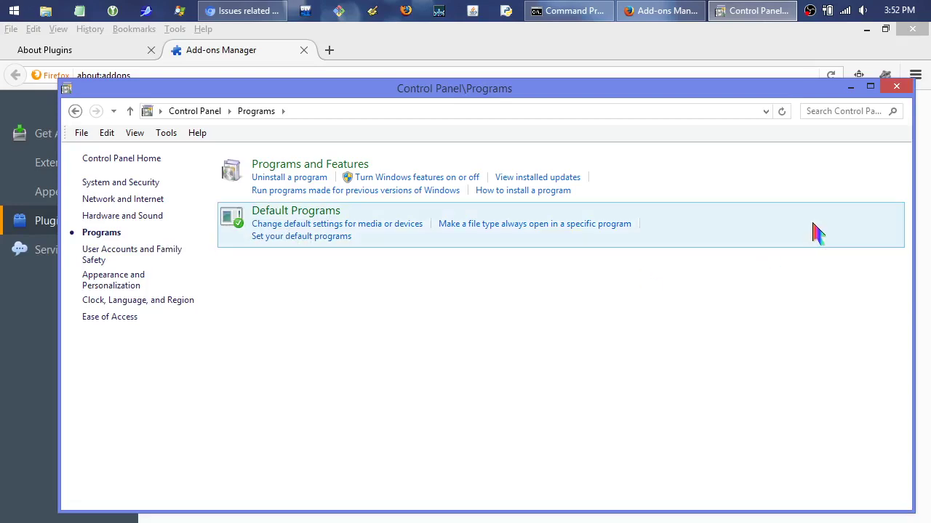
left_click(897, 87)
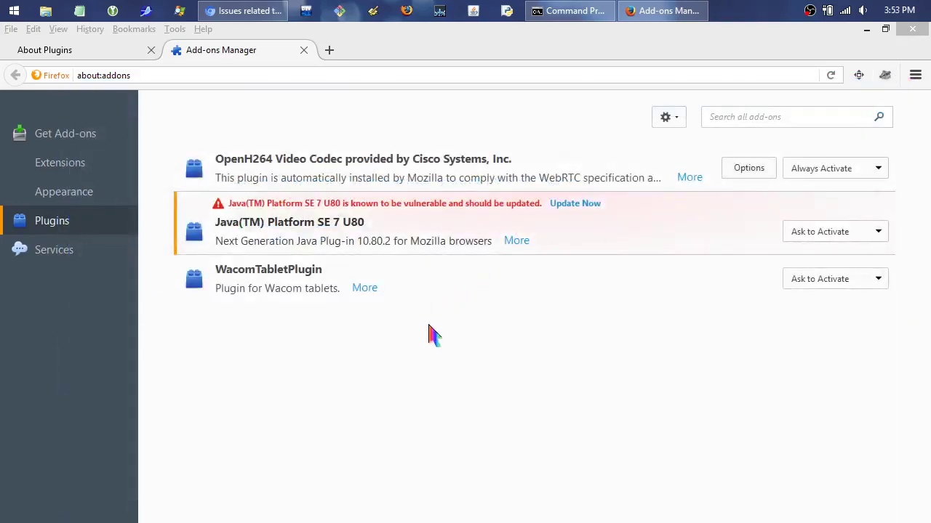
Minimize Firefox, switch to the Chromium window and close its Java Archive Downloads page.
left_click(865, 30)
left_click(247, 40)
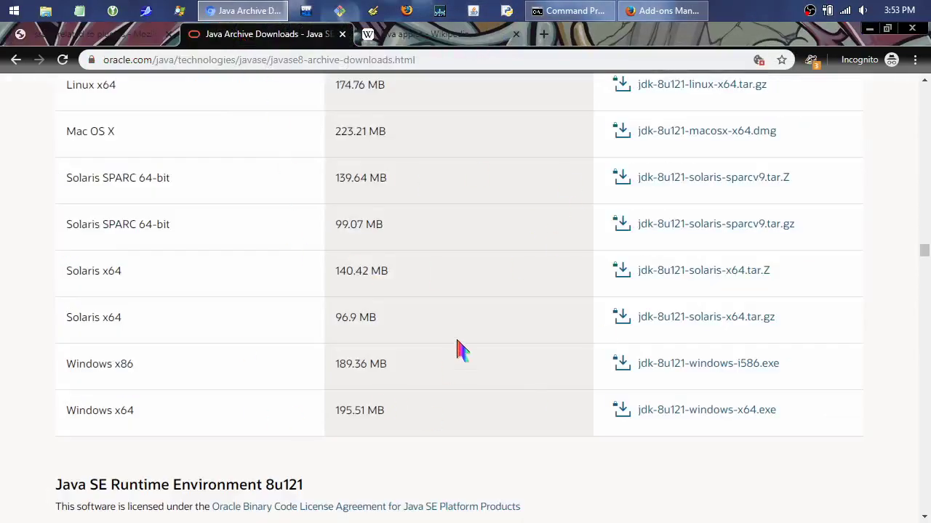
left_click(343, 34)
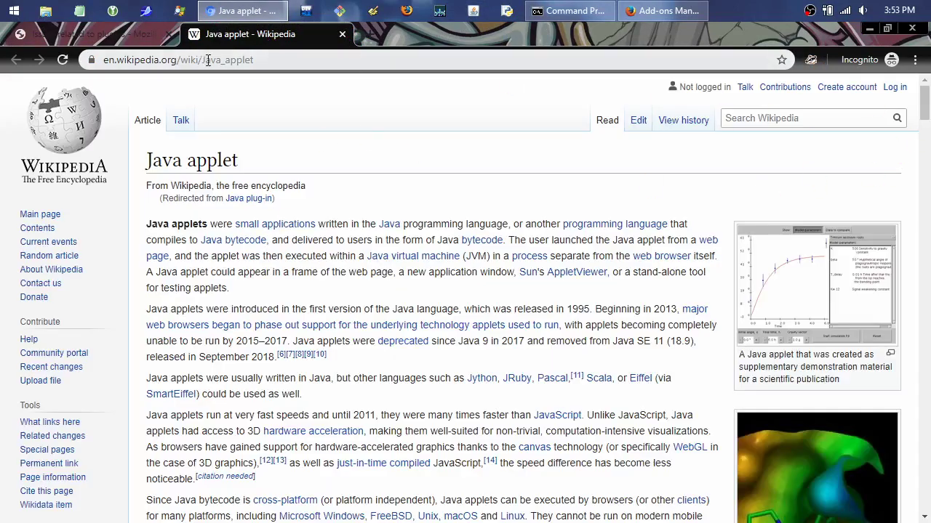
Copy the complete "Hello, world!" applet code from the Example section of the Java applet Wikipedia article.
left_click_drag(251, 59, 193, 60)
left_click(429, 124)
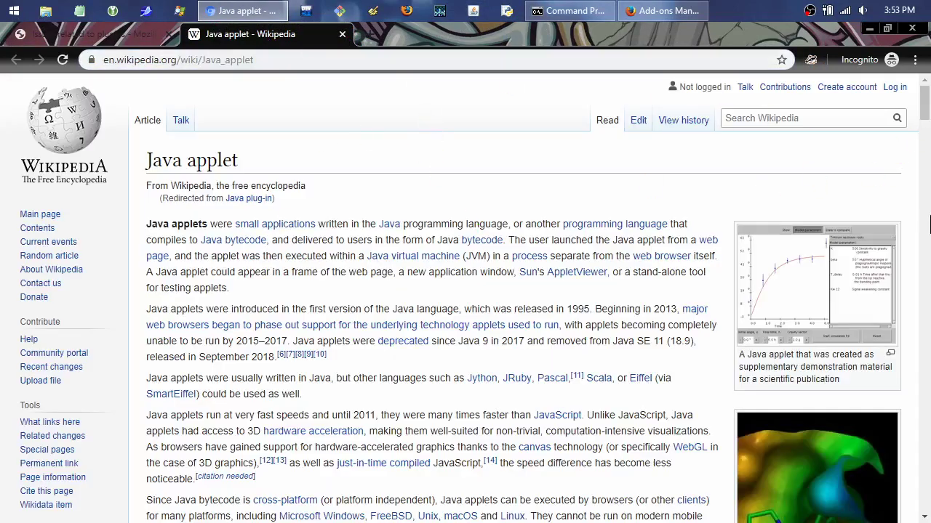
left_click_drag(926, 120, 927, 253)
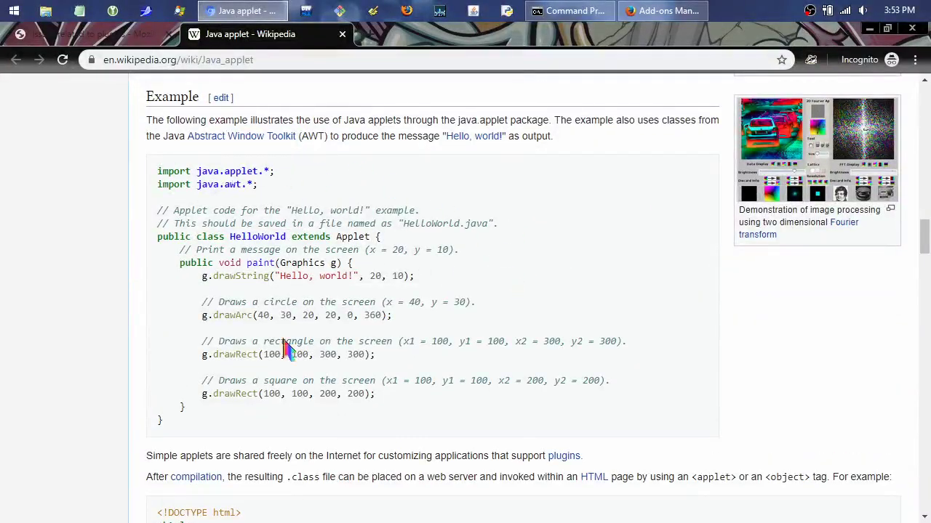
left_click_drag(176, 427, 149, 175)
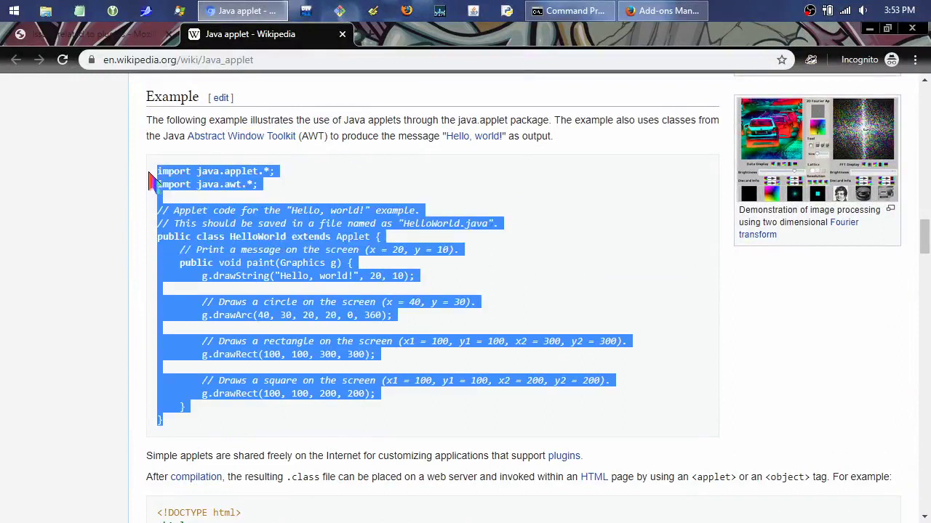
left_click(172, 437)
left_click_drag(178, 429, 156, 179)
right_click(174, 172)
left_click(203, 186)
Paste the applet code into an untitled document in Programmer's Notepad and set its syntax scheme to Java.
left_click(372, 10)
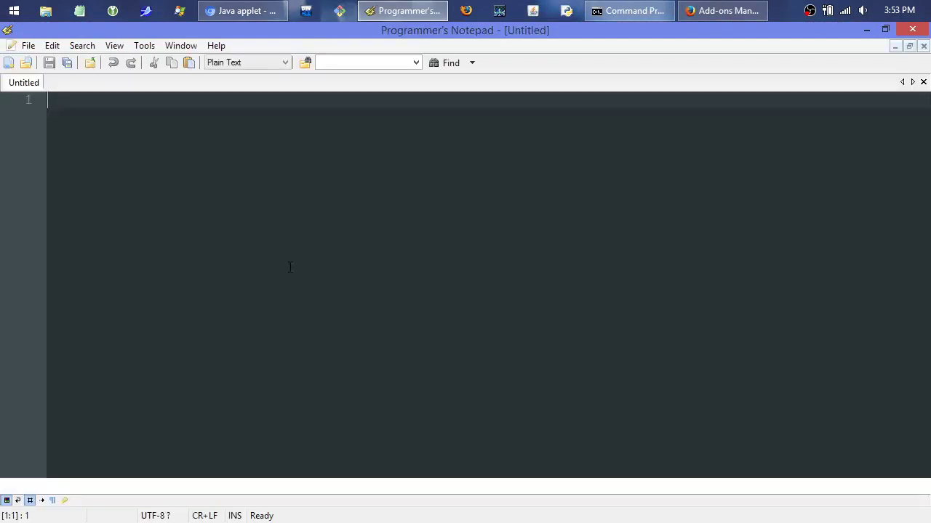
right_click(203, 163)
left_click(234, 204)
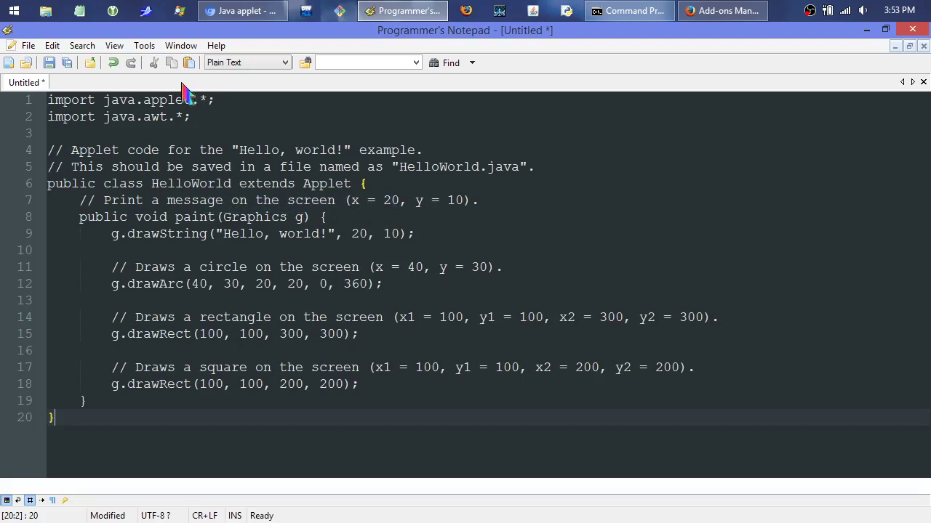
left_click(253, 64)
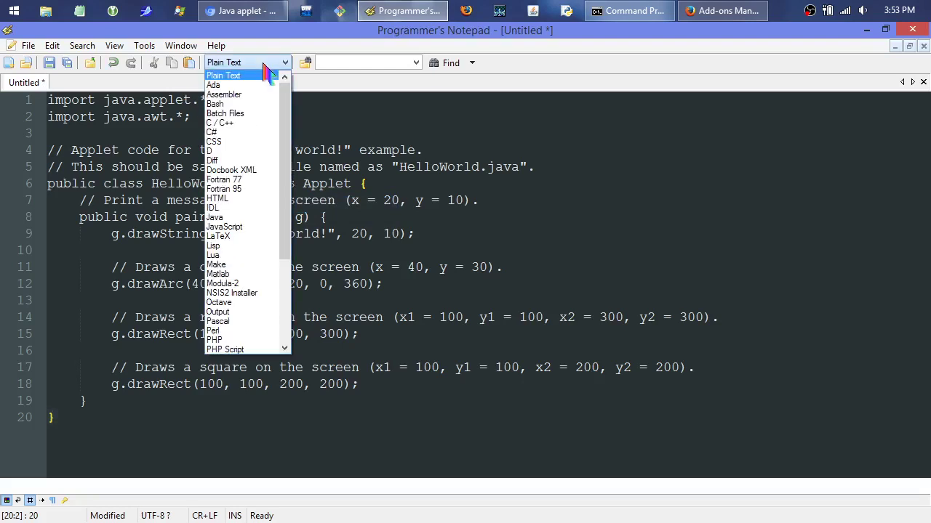
left_click(243, 217)
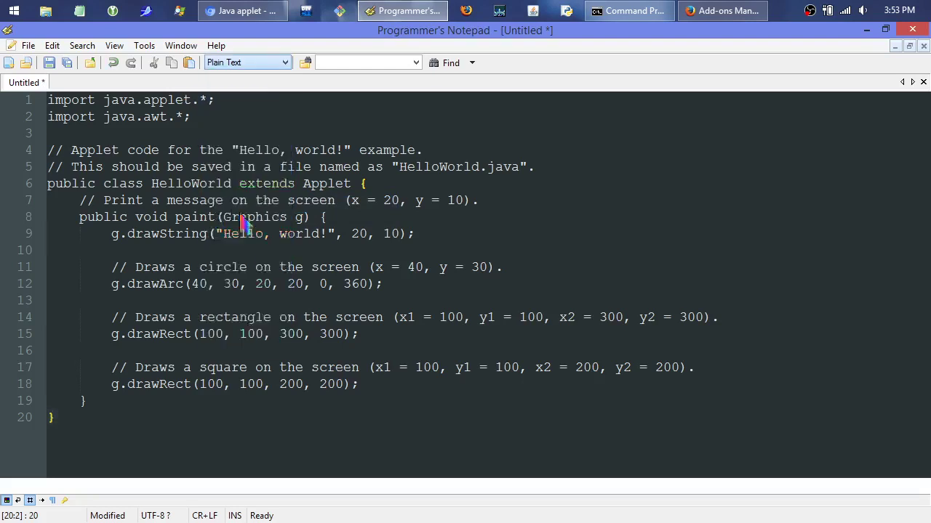
View the editor's About information and close it.
left_click(215, 45)
left_click(129, 174)
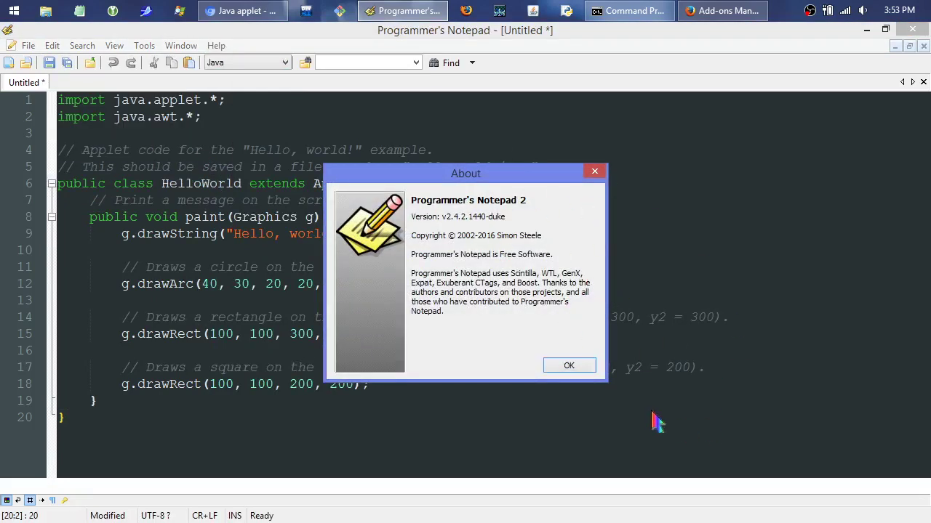
left_click(570, 368)
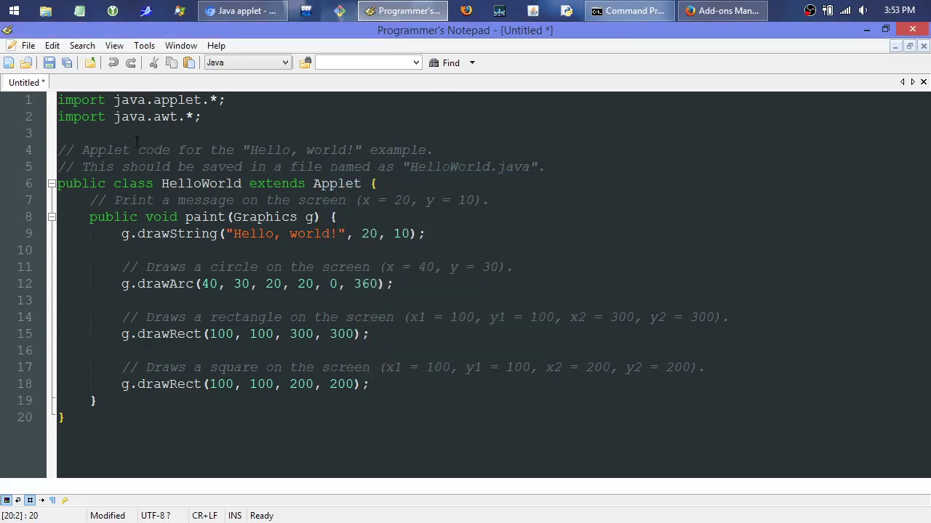
Save the applet source as plugin-test.java in C:\temp.
left_click(29, 46)
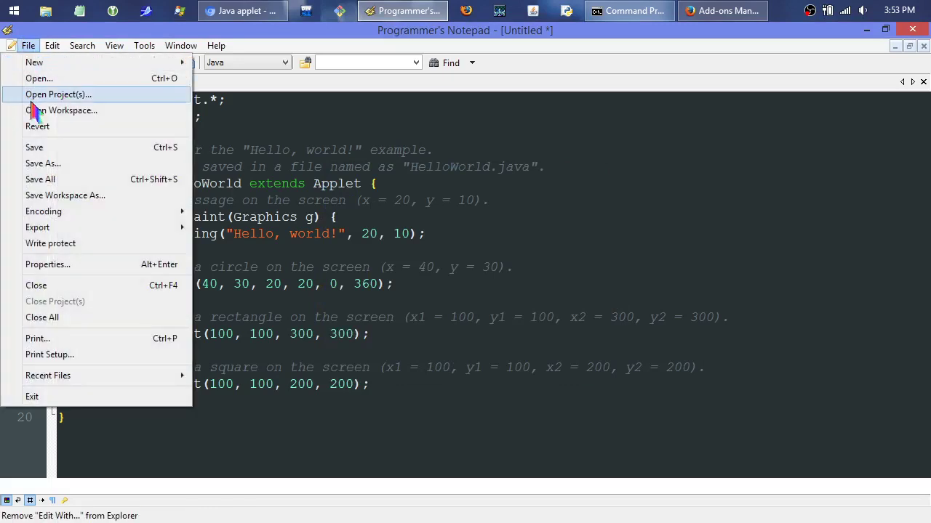
left_click(93, 166)
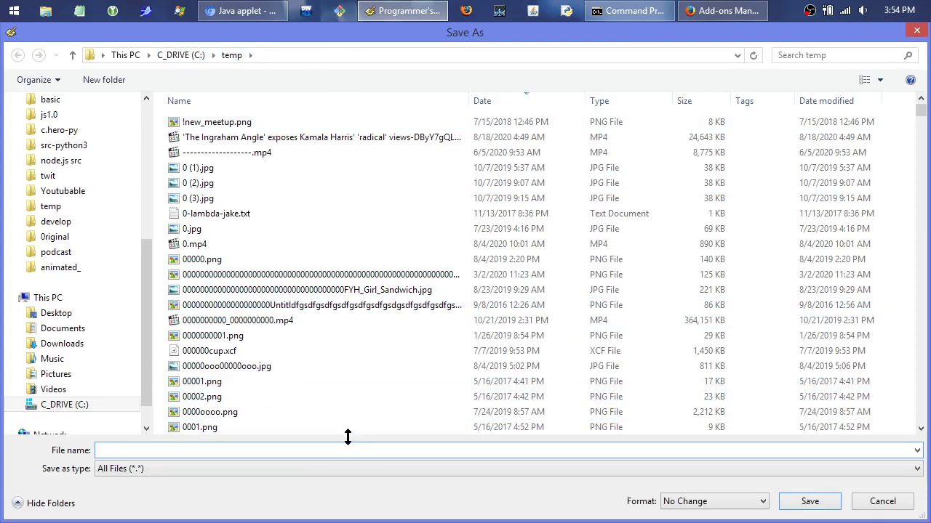
type("plugin-test.java")
key("Return")
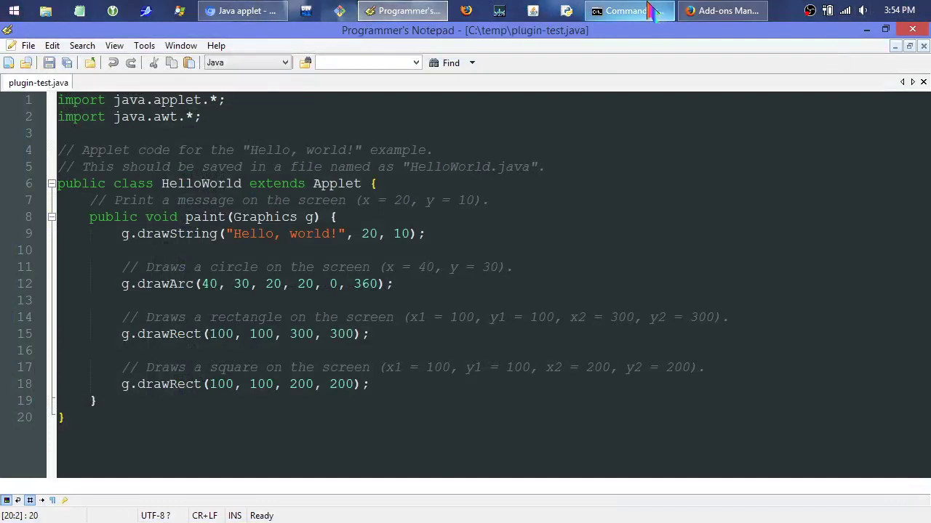
Erase the unexecuted cd "Program Files" command in Command Prompt and minimize its window.
left_click(638, 10)
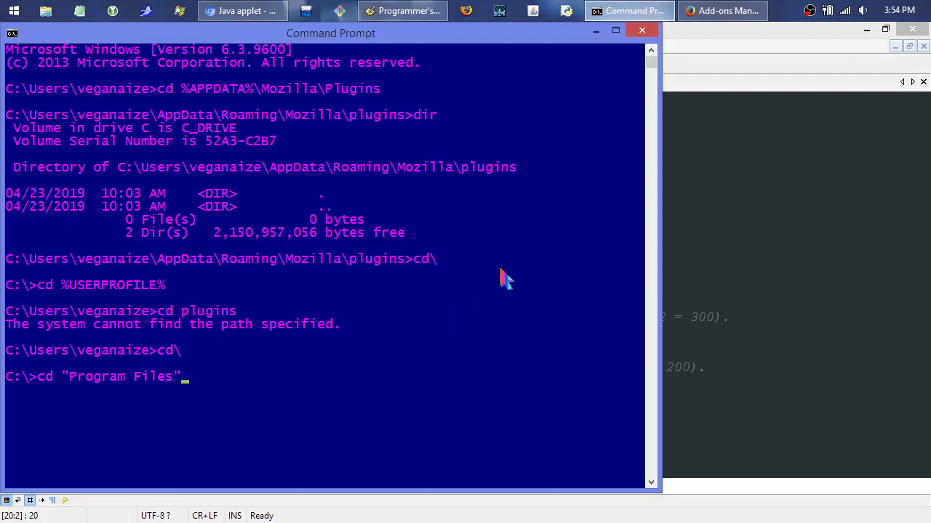
key("BackSpace")
key("BackSpace")
key("BackSpace")
key("BackSpace")
key("BackSpace")
key("BackSpace")
key("BackSpace")
key("BackSpace")
key("BackSpace")
key("BackSpace")
key("BackSpace")
key("BackSpace")
key("BackSpace")
key("BackSpace")
key("BackSpace")
key("BackSpace")
key("BackSpace")
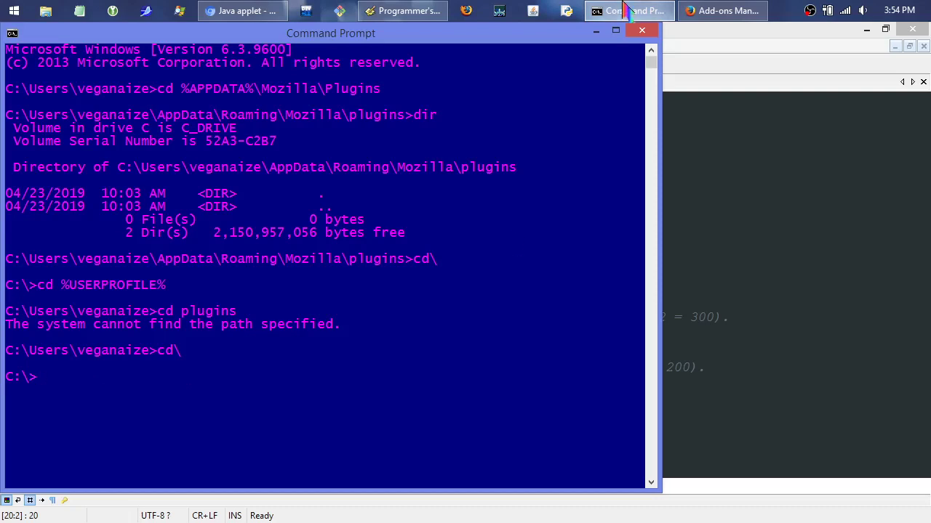
left_click(596, 31)
Minimize Programmer's Notepad and check in Command Prompt which javac is on the path with which javac.
left_click(145, 45)
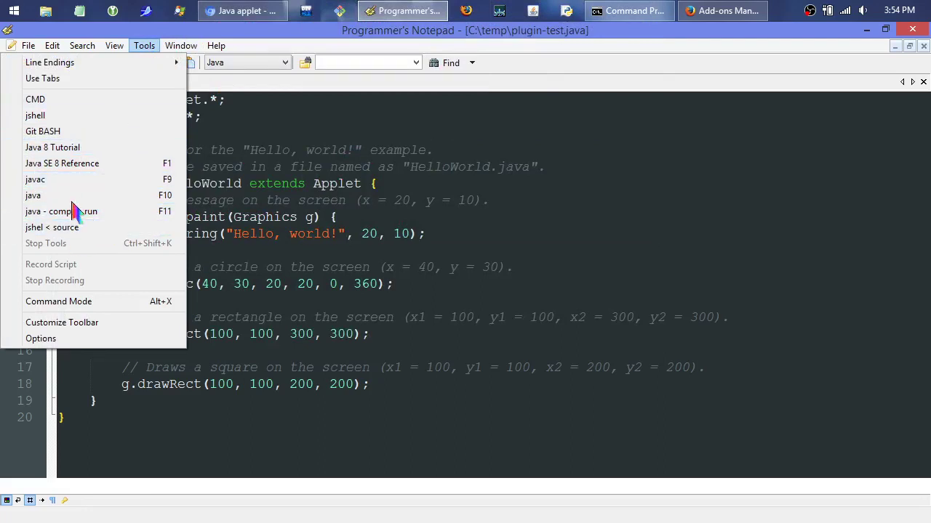
left_click(643, 64)
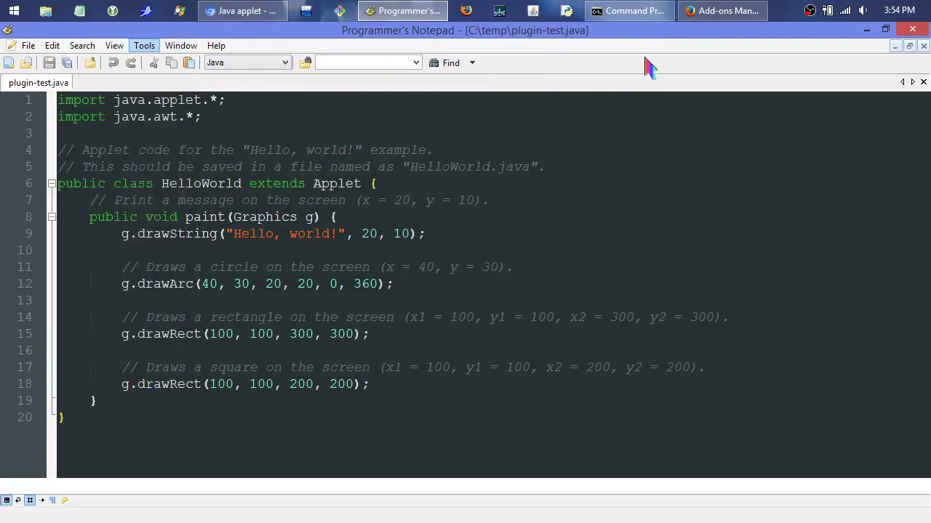
left_click(866, 29)
left_click(629, 10)
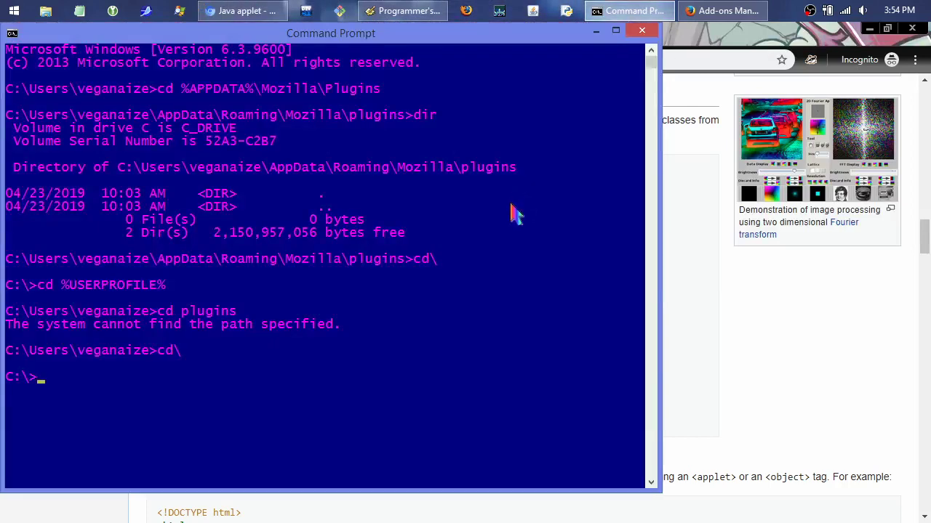
type("which javac")
key("Return")
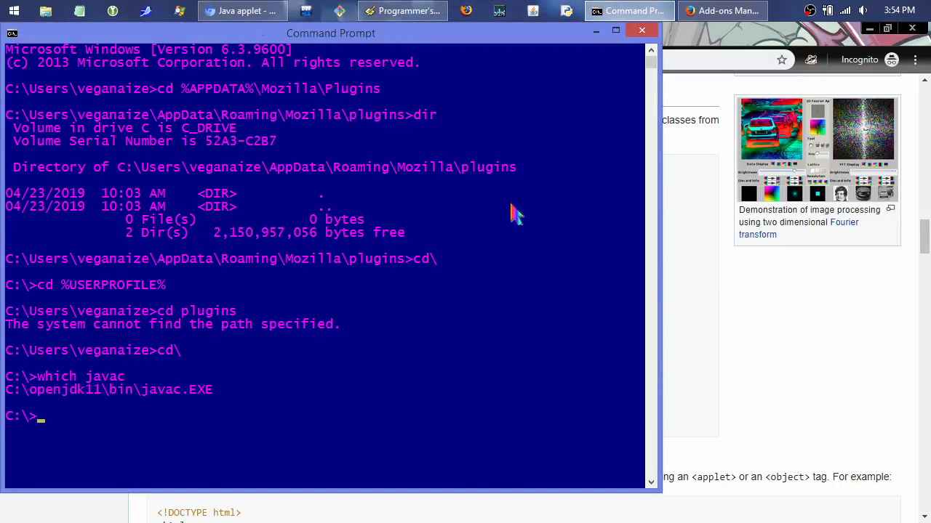
Change the working directory to C:\Program Files (x86)\Java, starting from the drive root.
type("cd\\")
key("Return")
type("cd prog")
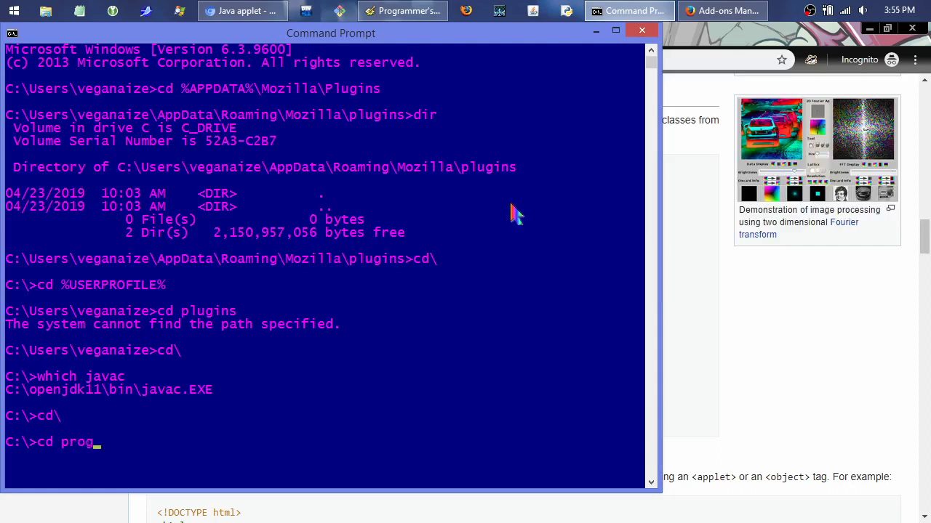
key("Tab")
key("Tab")
key("Return")
type("cd java")
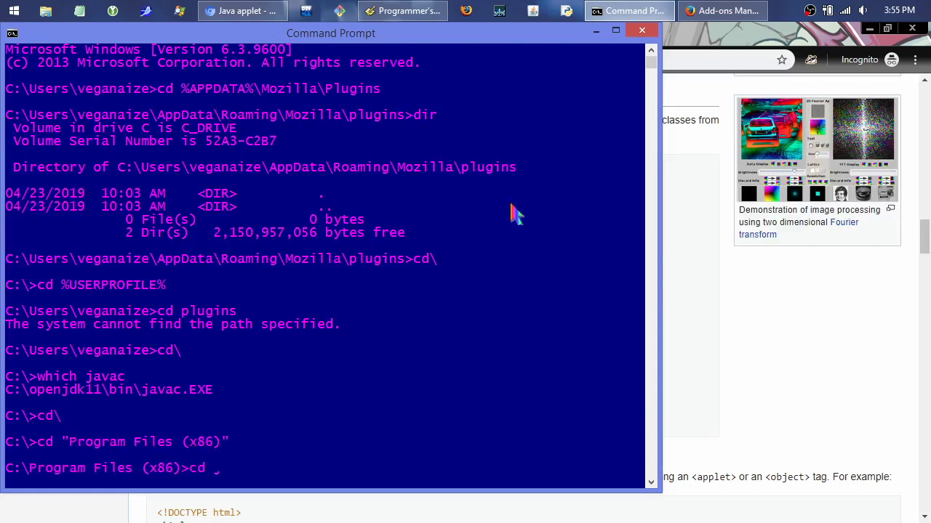
key("Return")
List the Java folder with hd, enter jdk1.7.0_80 and list its contents.
type("hd")
key("Return")
type("cd j")
key("Tab")
key("Return")
type("hd")
key("Return")
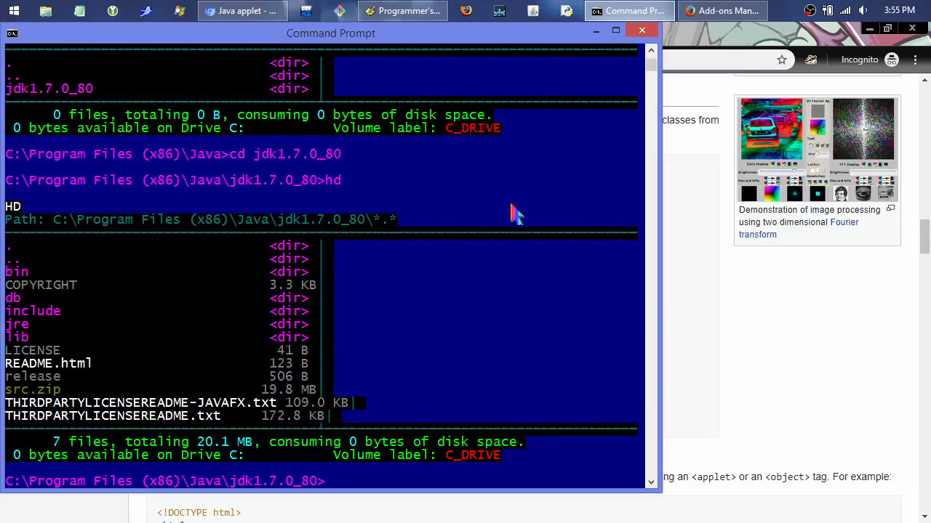
Enter the JDK's bin folder and list all its files with hd.
type("cd bin")
key("Return")
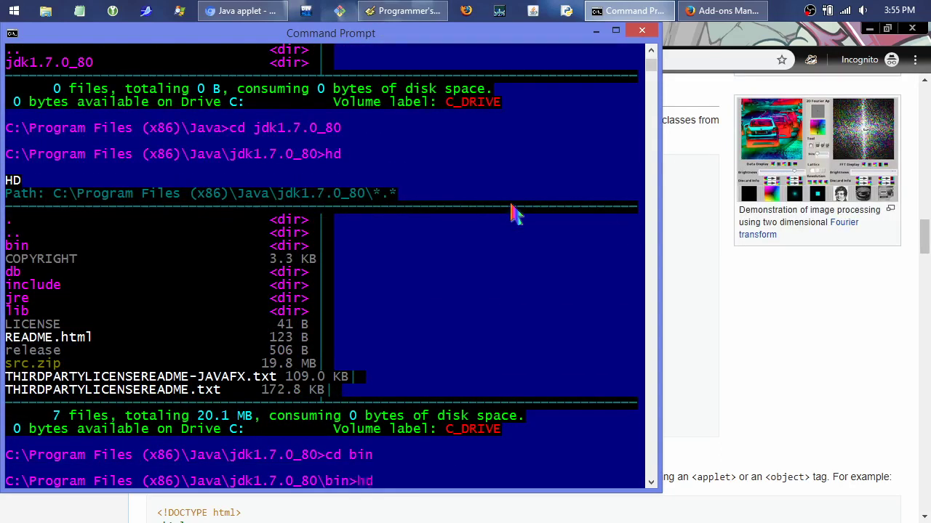
type("hd")
key("Return")
key("space")
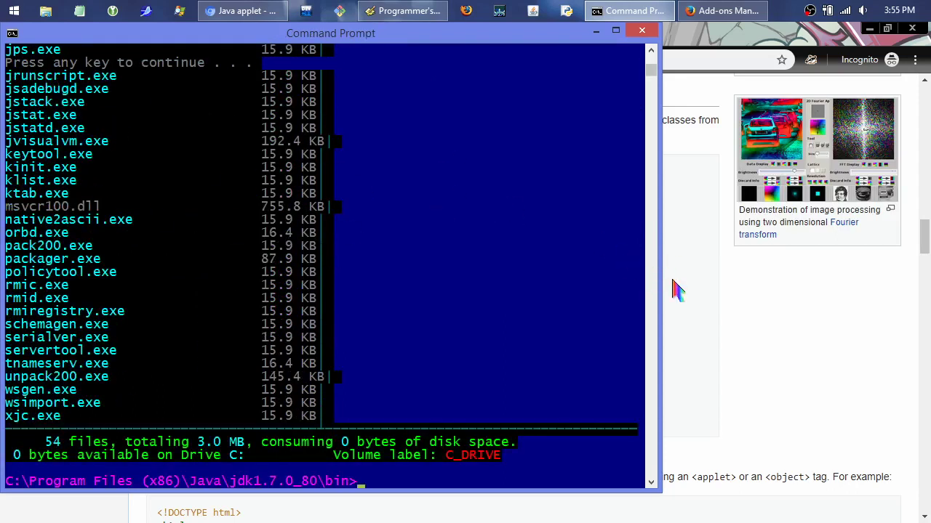
Check the bin listing for javac.exe and highlight the folder's path, then return to the prompt.
left_click_drag(651, 73, 651, 69)
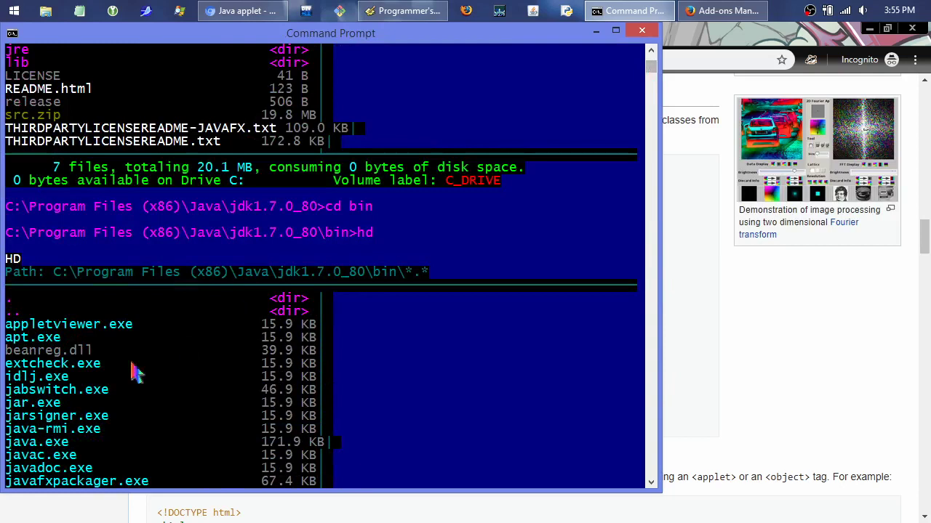
double_click(42, 457)
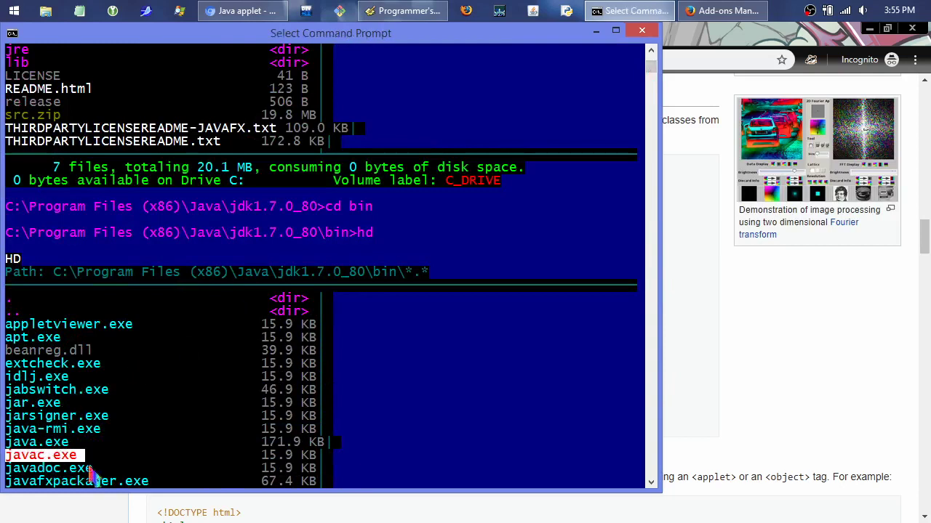
left_click_drag(57, 272, 414, 285)
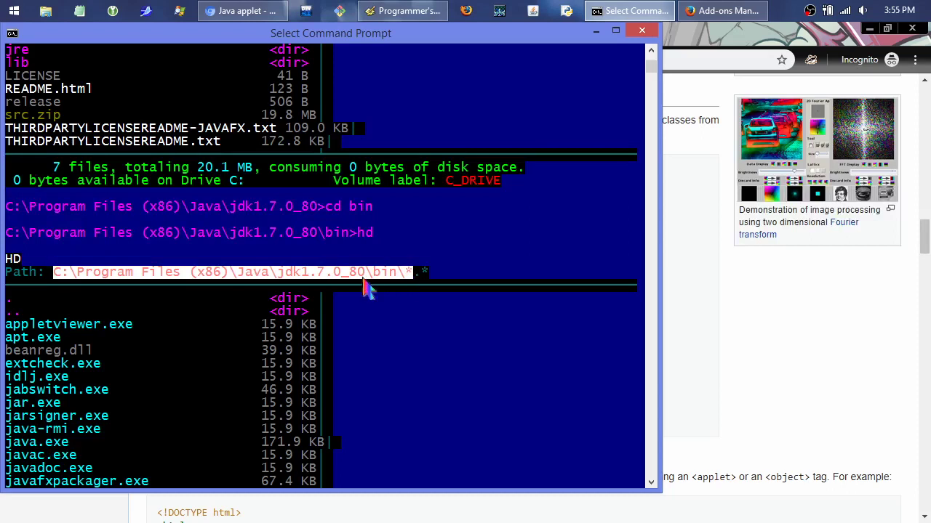
left_click(593, 259)
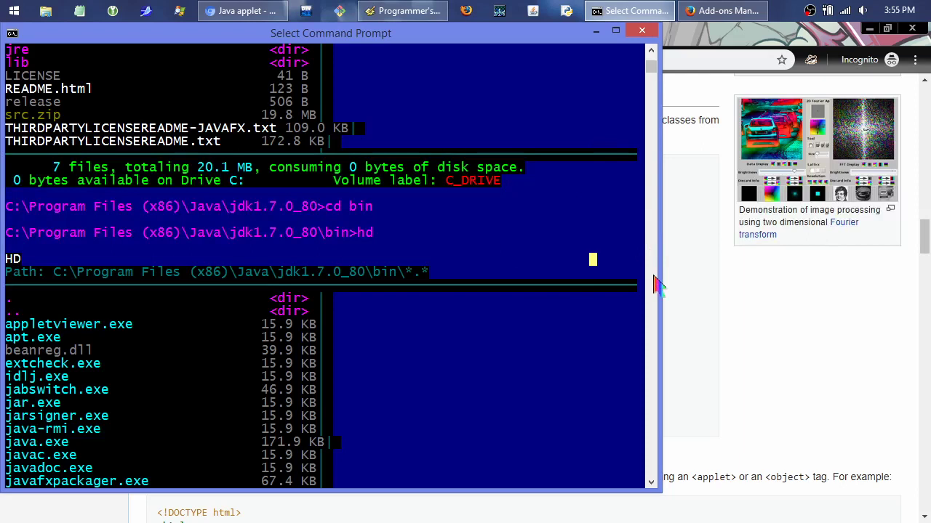
key("space")
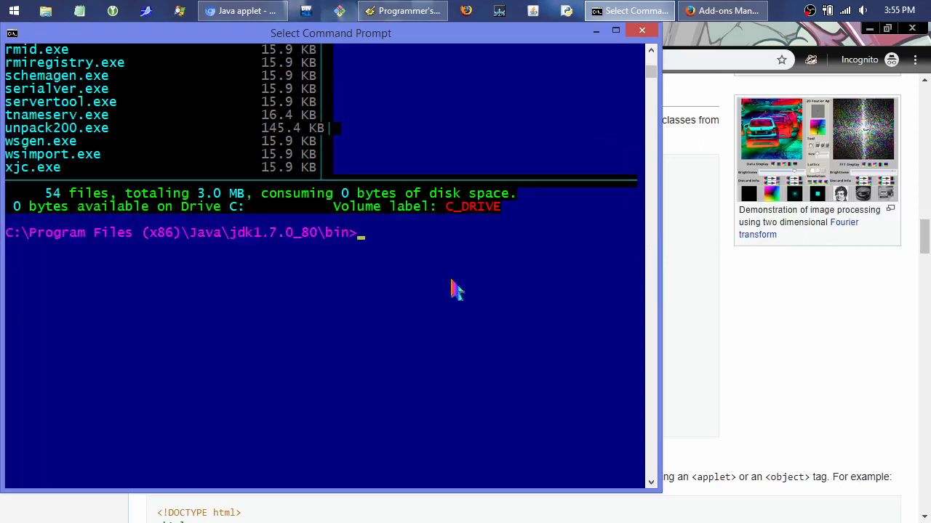
Try to compile c:\temp\plugin-test.java with the JDK 1.7 javac.
type("ja")
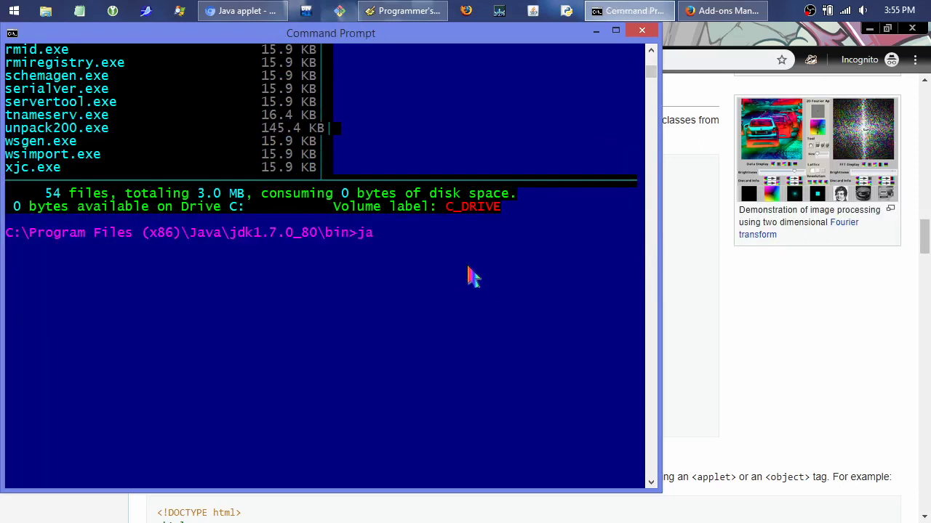
type("vac c:\\temp\\")
type("plugin-test.java")
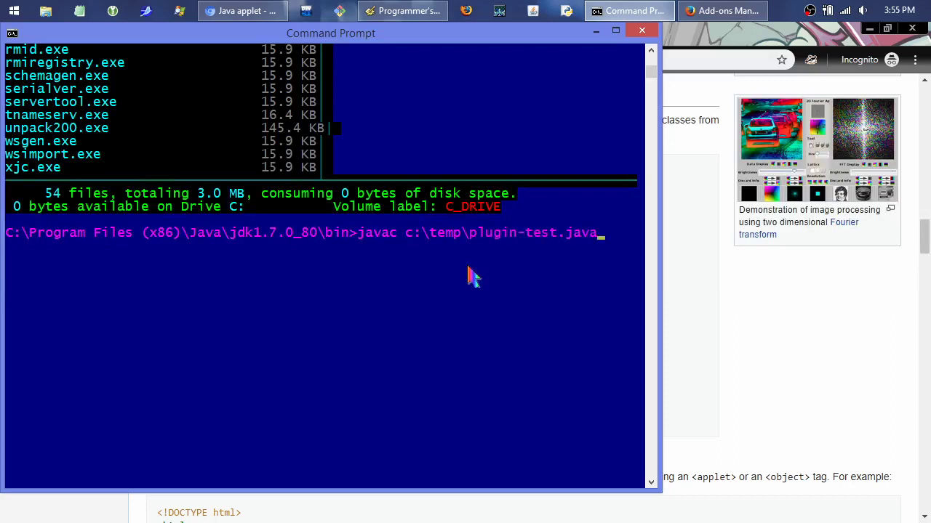
key("Return")
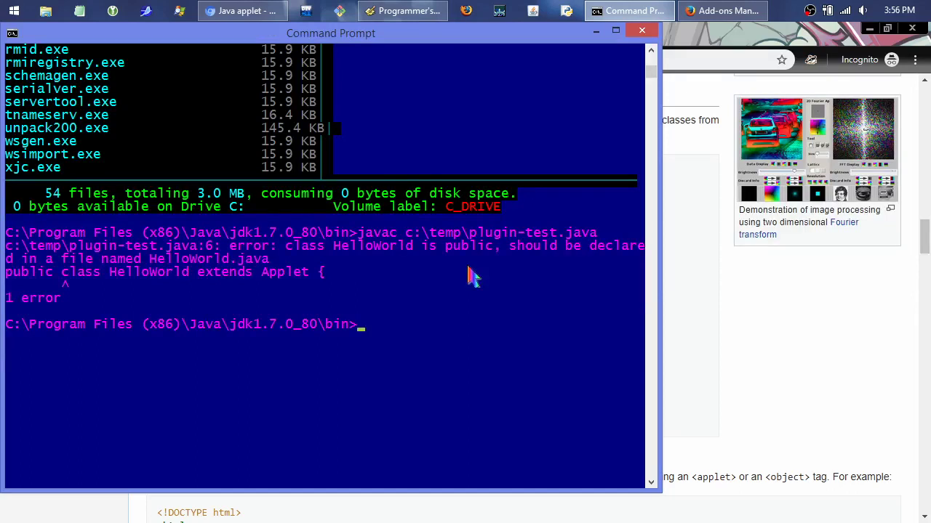
Rename c:\temp\plugin-test.java to HelloWorld.java from the command line.
type("ename c:\\temp\\plugin")
key("Tab")
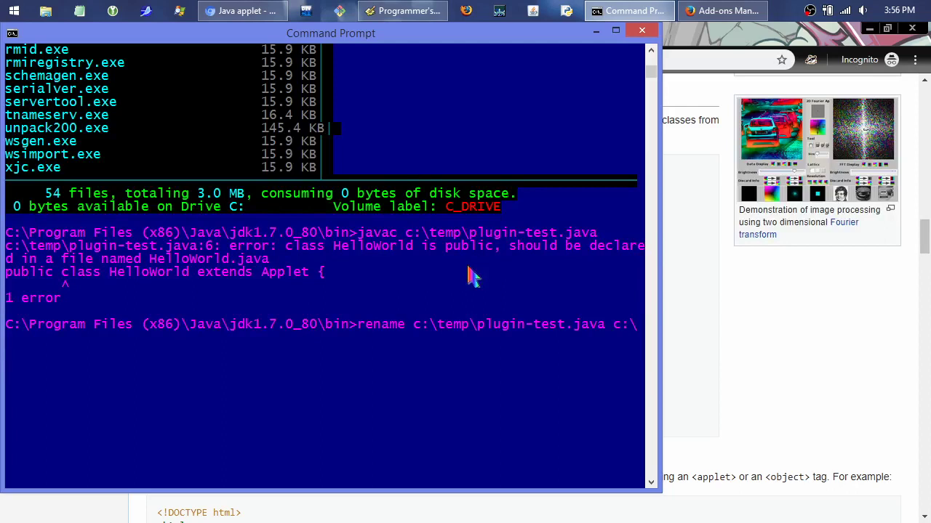
key("BackSpace")
key("BackSpace")
key("BackSpace")
type("HelloWorld.")
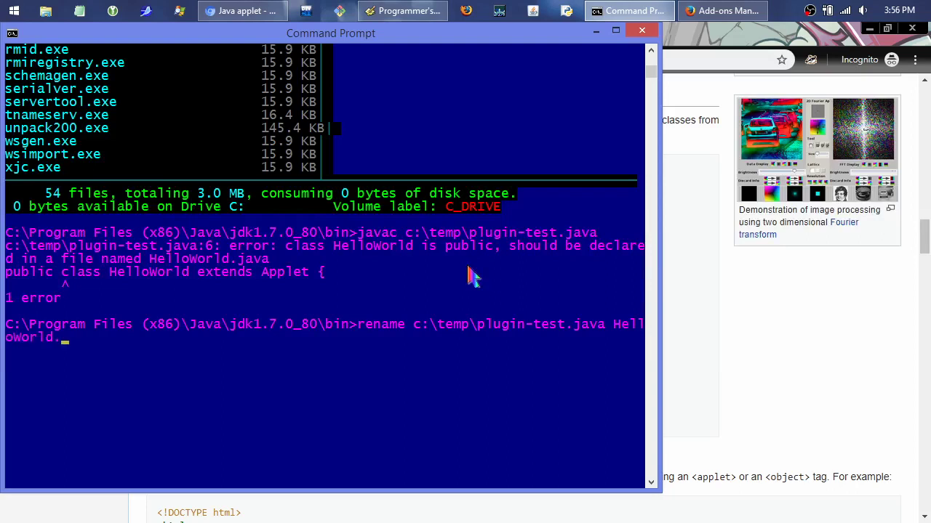
type("java")
key("Return")
Compile c:\temp\HelloWorld.java with javac by editing the recalled compile command.
key("Up")
key("Up")
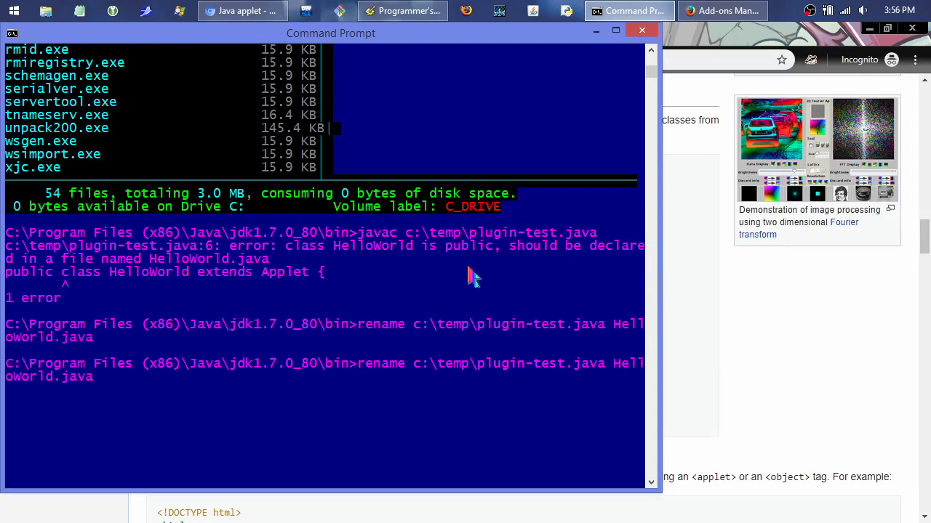
key("BackSpace")
key("BackSpace")
key("BackSpace")
key("BackSpace")
key("BackSpace")
key("BackSpace")
key("BackSpace")
key("BackSpace")
key("BackSpace")
key("BackSpace")
key("BackSpace")
key("BackSpace")
key("BackSpace")
key("BackSpace")
key("BackSpace")
key("BackSpace")
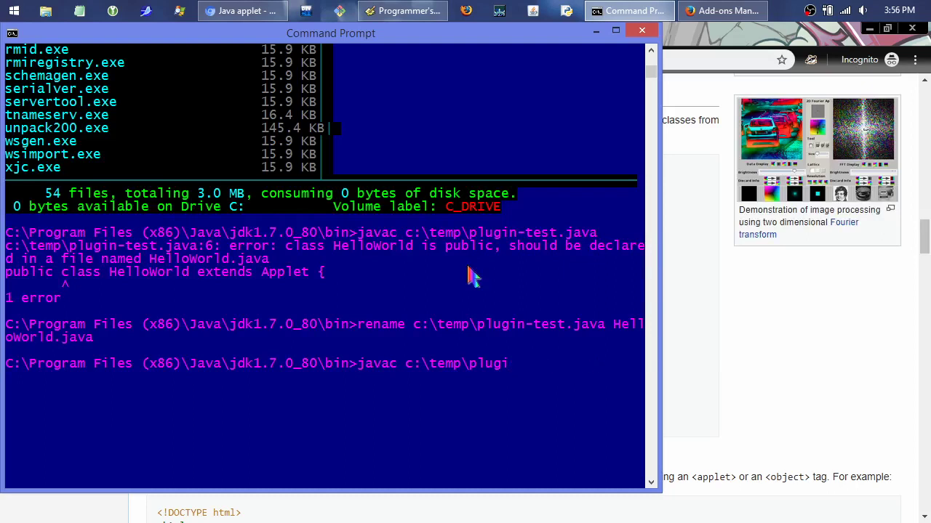
type("hello")
key("Tab")
key("Tab")
key("Tab")
key("Tab")
key("Tab")
key("Tab")
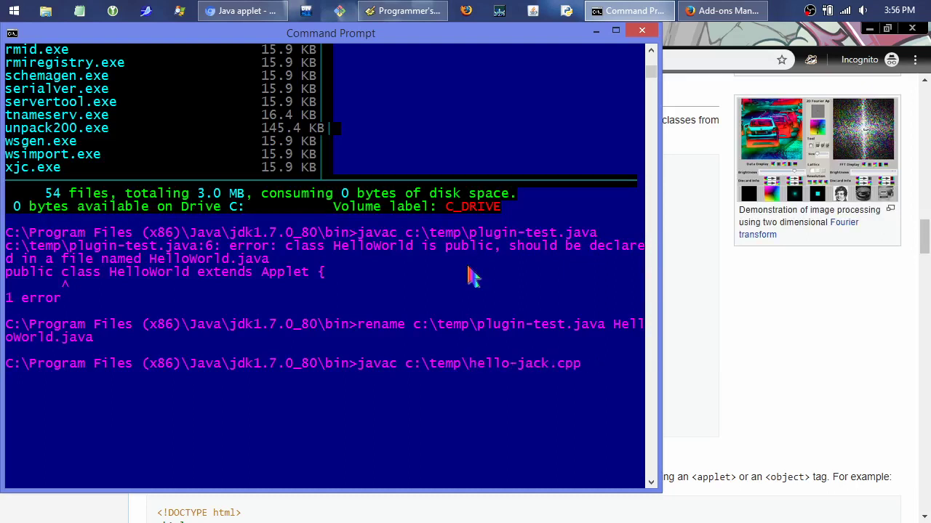
key("Return")
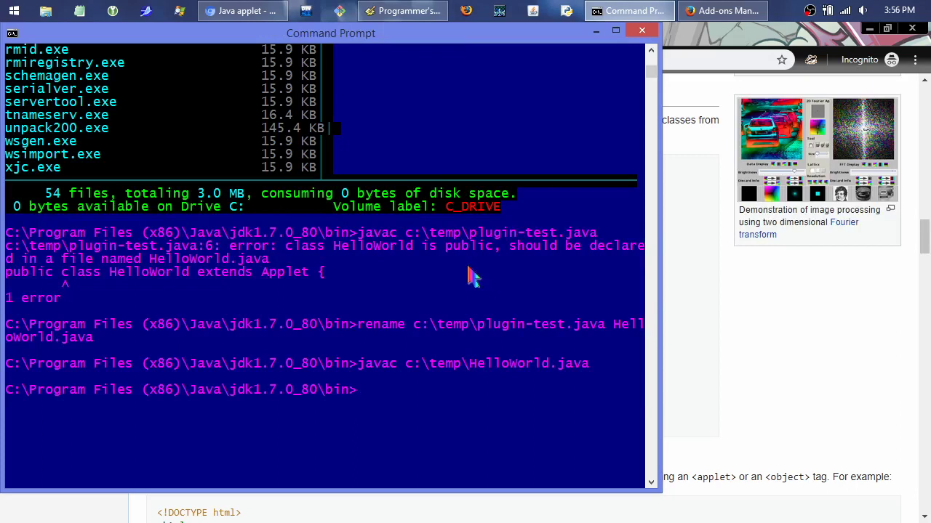
Try to run the compiled class with the command java c:\temp\HelloWorld.
key("Up")
key("Left")
key("Left")
key("Left")
key("Left")
key("Left")
key("Left")
key("Left")
key("Left")
key("Left")
key("Left")
key("Left")
key("Left")
key("Left")
key("Left")
key("Left")
key("Left")
key("Left")
key("Left")
key("Left")
key("Left")
key("Delete")
key("End")
key("BackSpace")
key("BackSpace")
key("BackSpace")
key("BackSpace")
key("BackSpace")
key("Return")
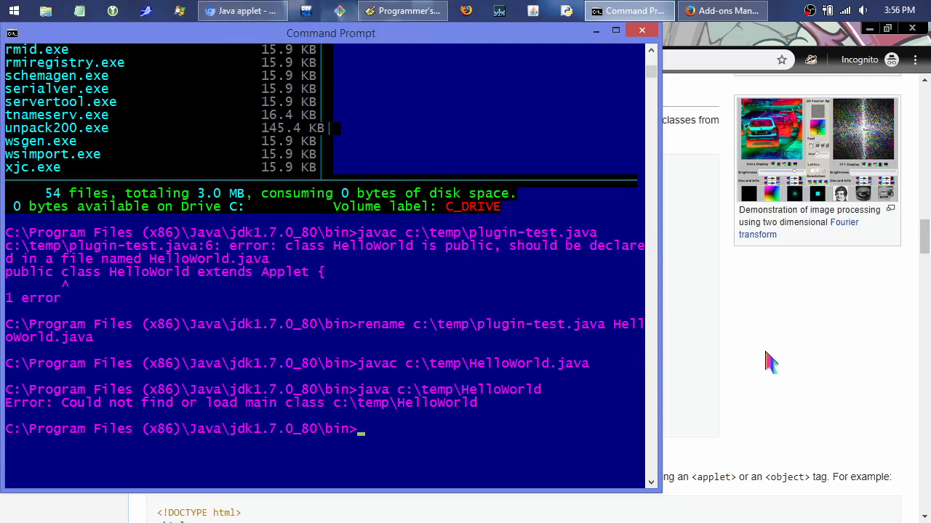
Copy the complete HTML applet example, from the DOCTYPE to the closing html tag, on Wikipedia's Java applet page.
left_click(725, 371)
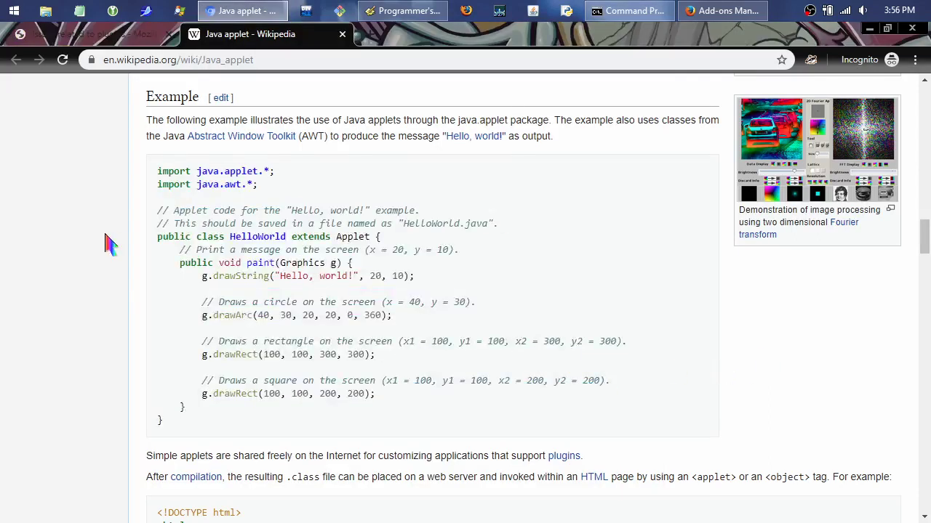
scroll(100, 288, "down", 4)
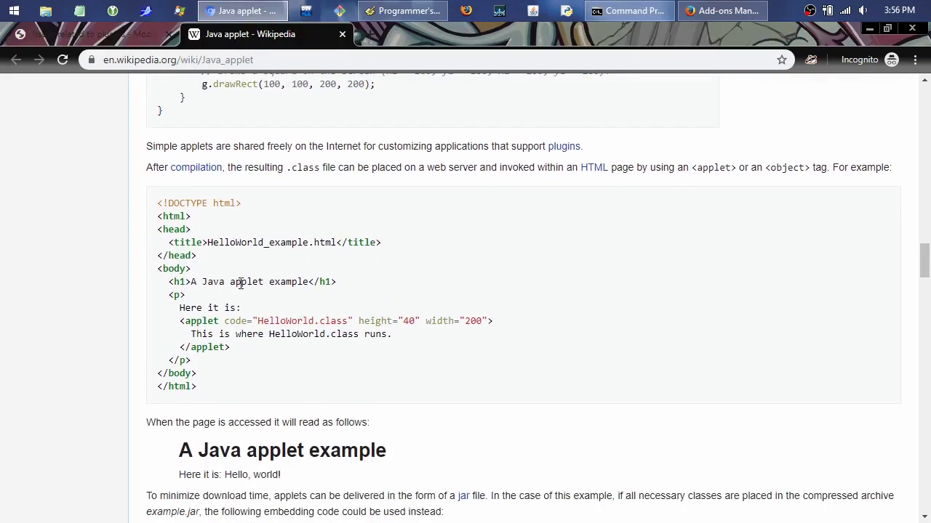
left_click_drag(201, 395, 165, 203)
right_click(177, 201)
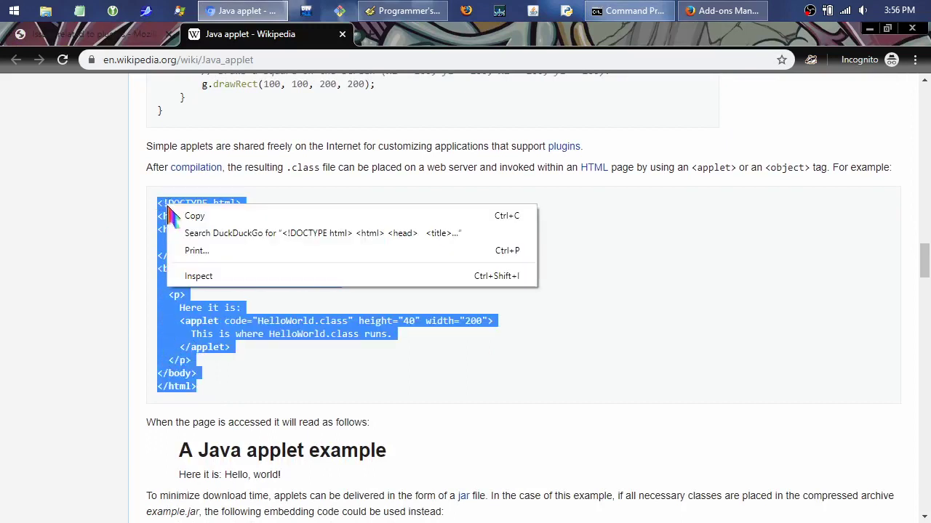
left_click(218, 213)
Paste the HTML example into a new document in Programmer's Notepad and set its syntax scheme to HTML.
left_click(403, 11)
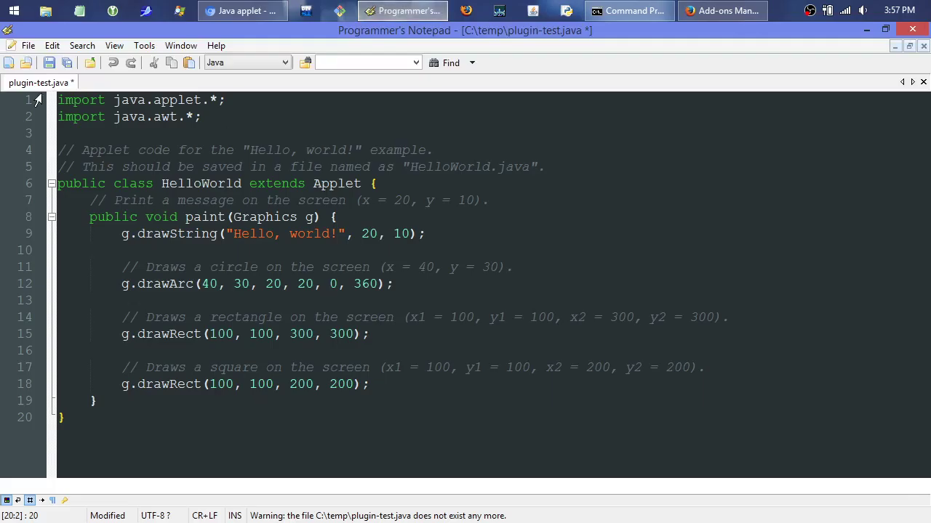
left_click(10, 65)
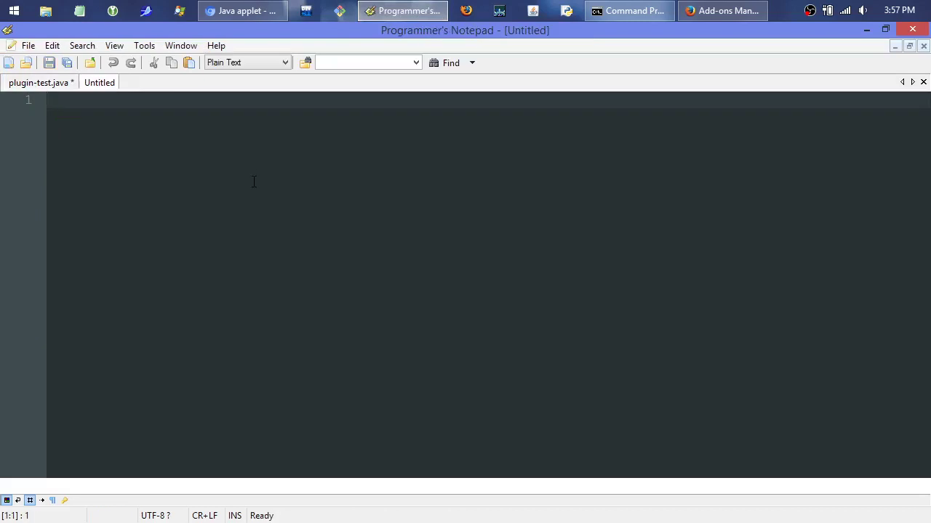
left_click(21, 85)
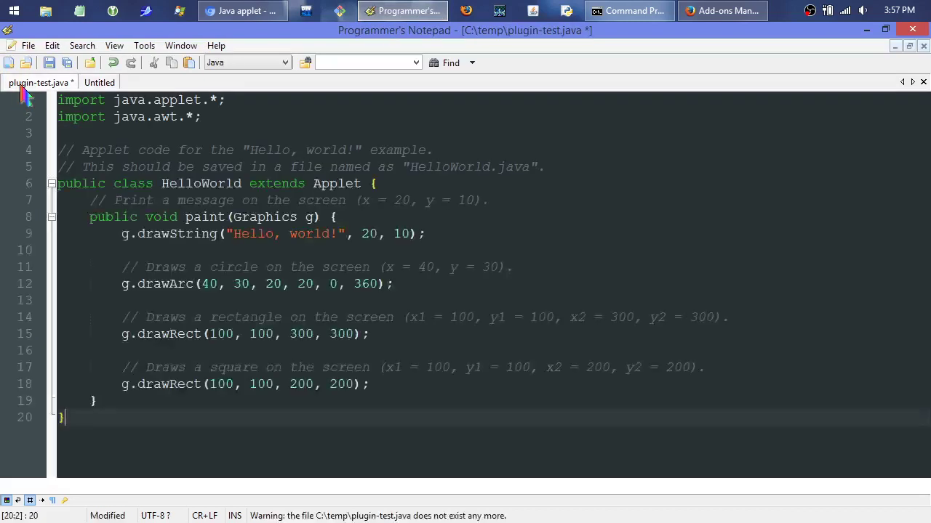
left_click(101, 87)
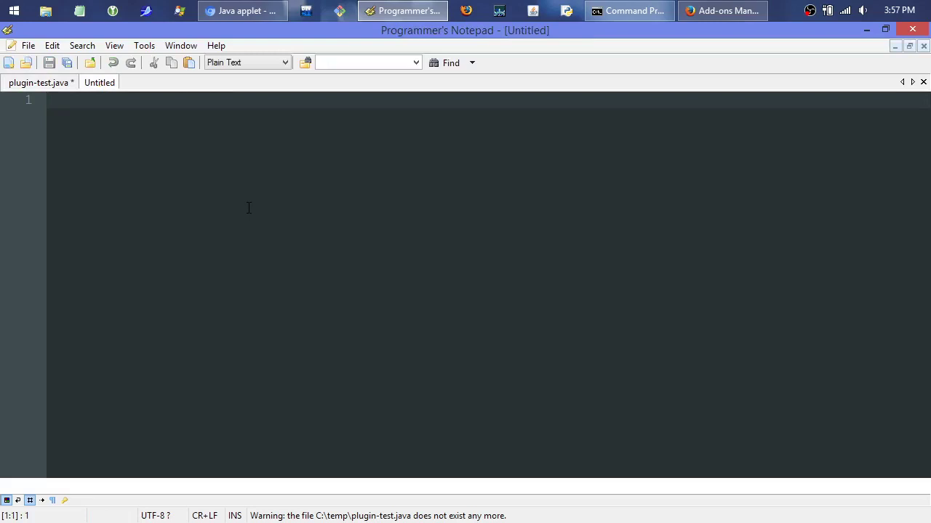
key("ctrl+v")
left_click(255, 64)
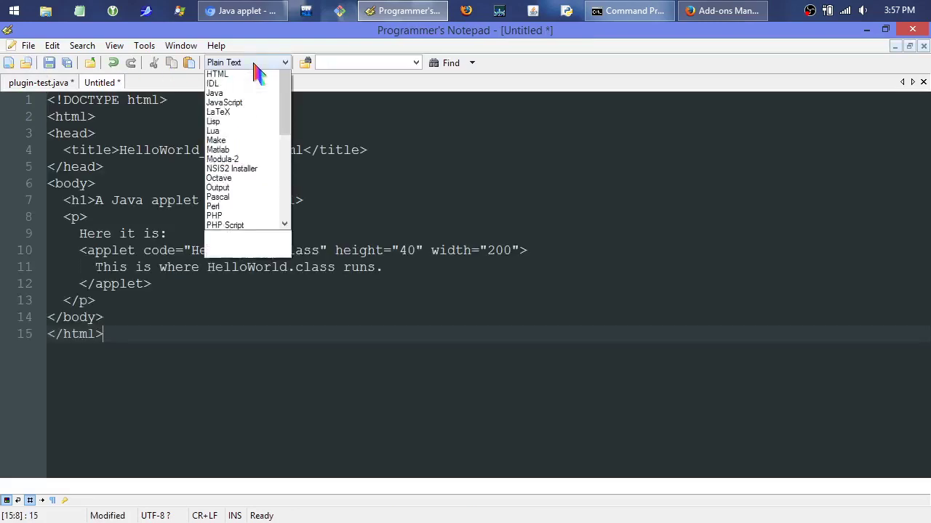
left_click(249, 202)
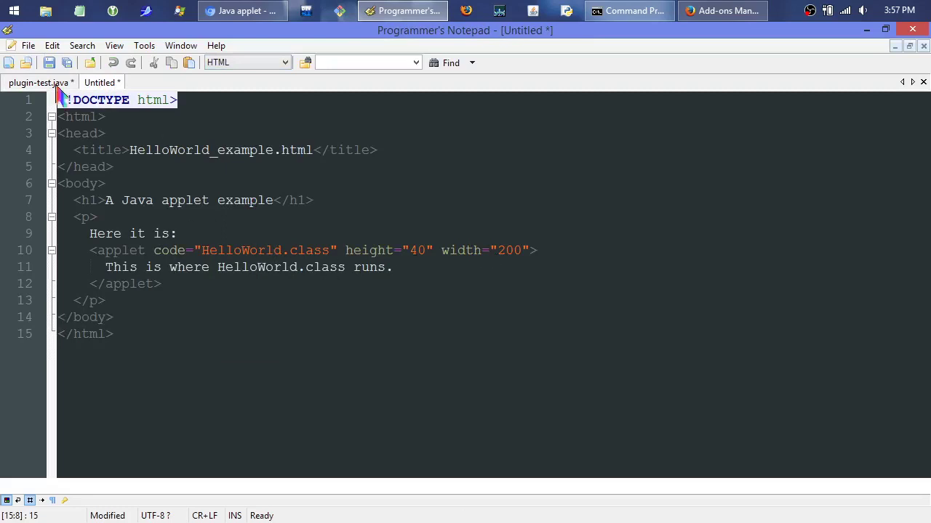
Save the untitled HTML document as HelloWorld.html in C:\temp and minimize the editor.
left_click(29, 46)
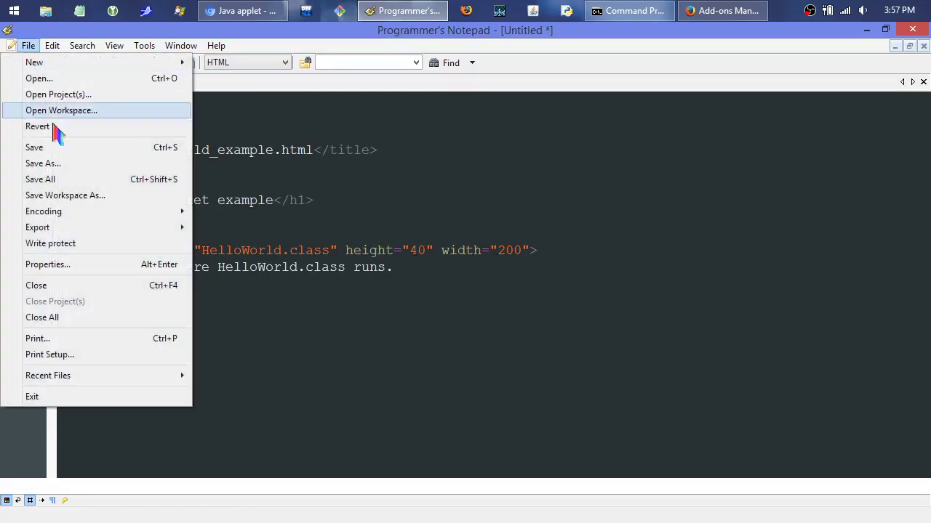
left_click(67, 164)
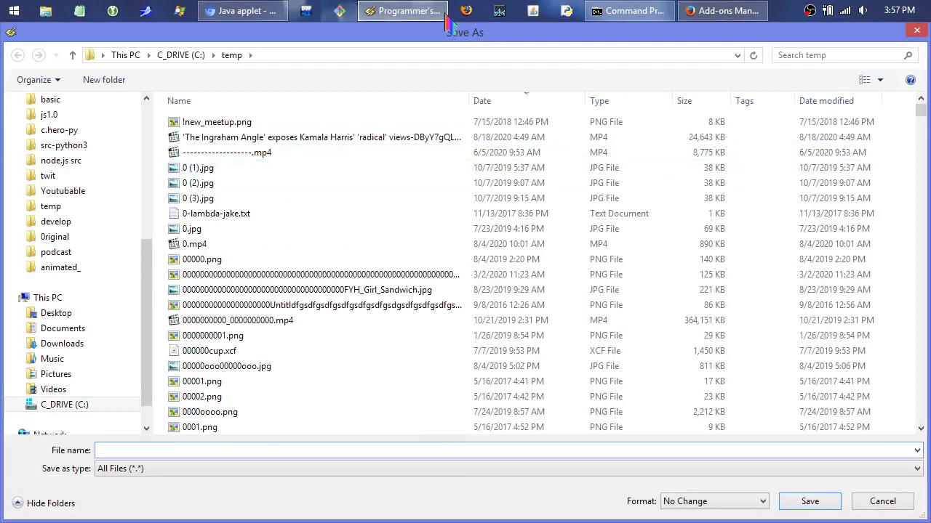
left_click(411, 11)
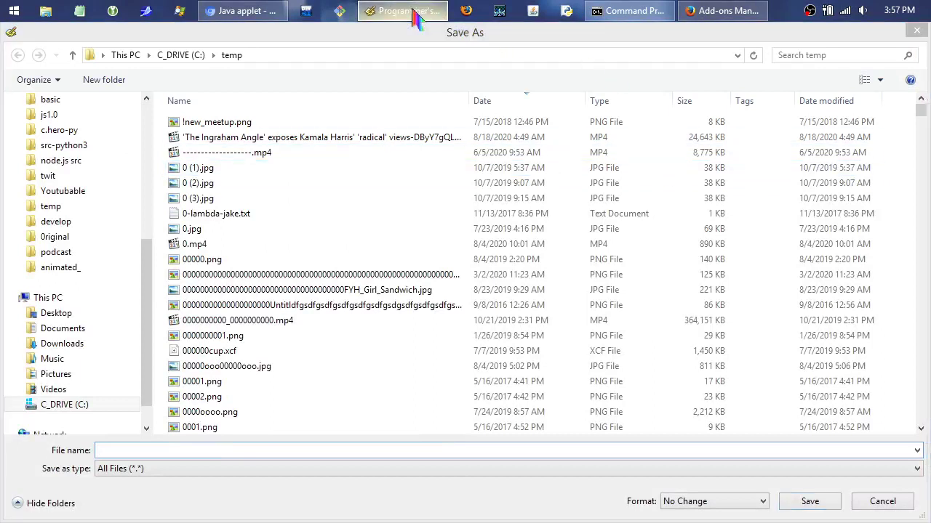
left_click(209, 451)
type("Hello")
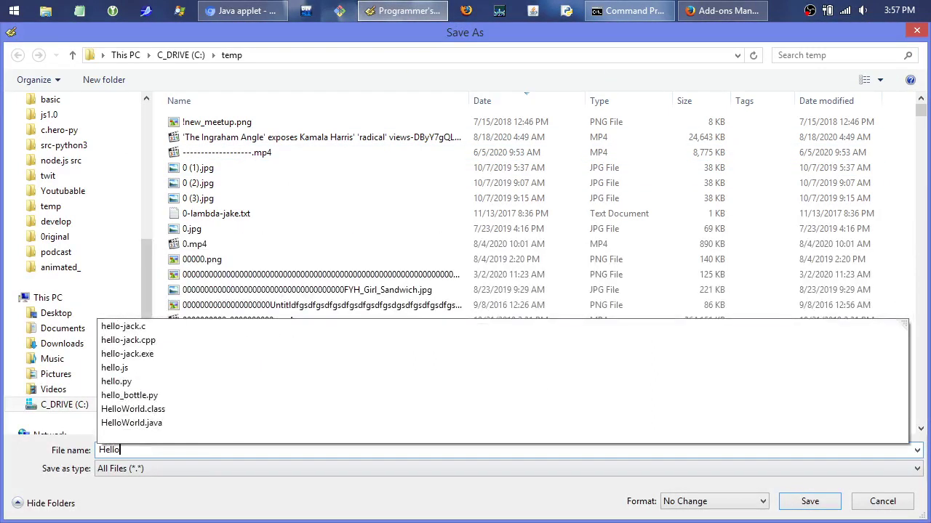
type("World.html")
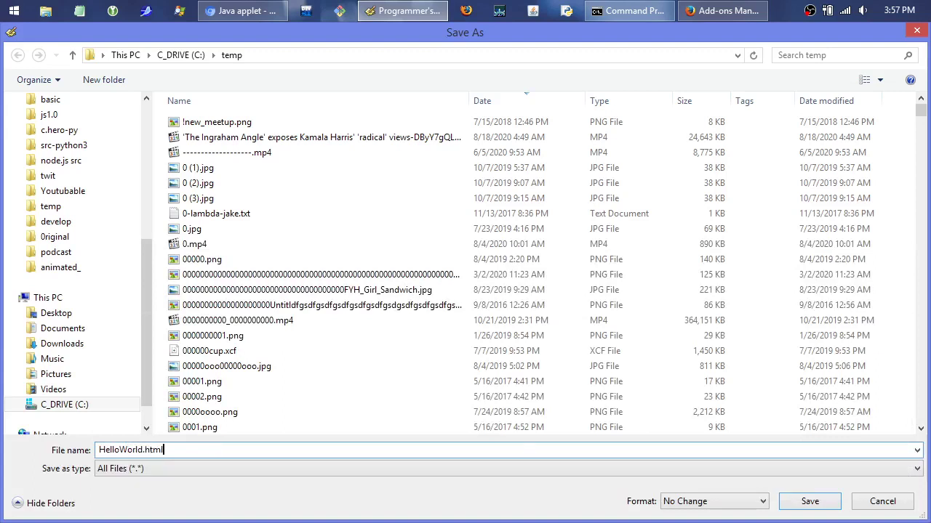
key("Return")
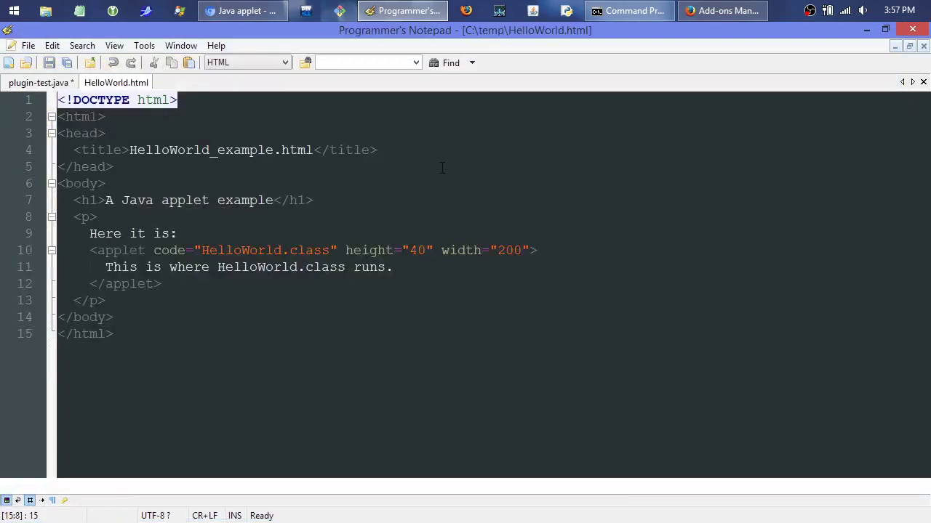
left_click(866, 30)
left_click(526, 267)
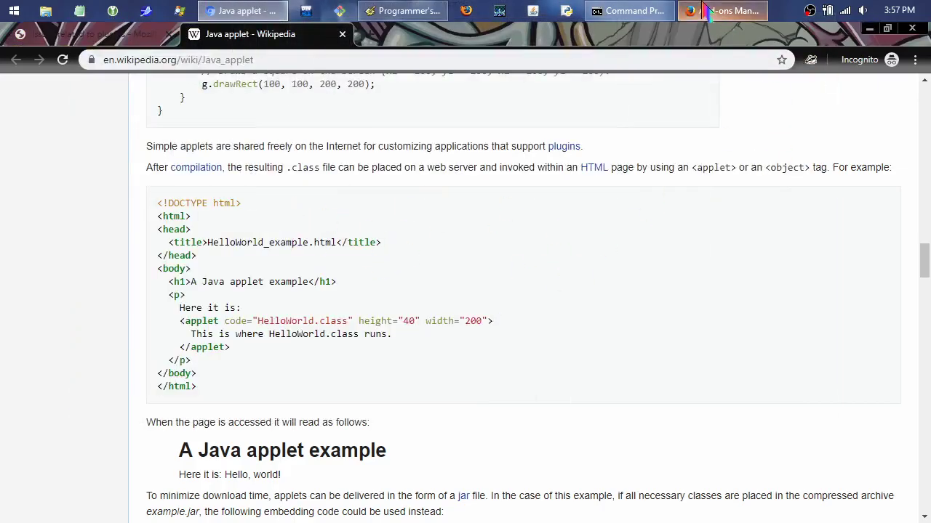
Switch to Firefox, open c:\temp\HelloWorld.html in a new tab, and allow and remember the Java plugin for that page.
left_click(723, 10)
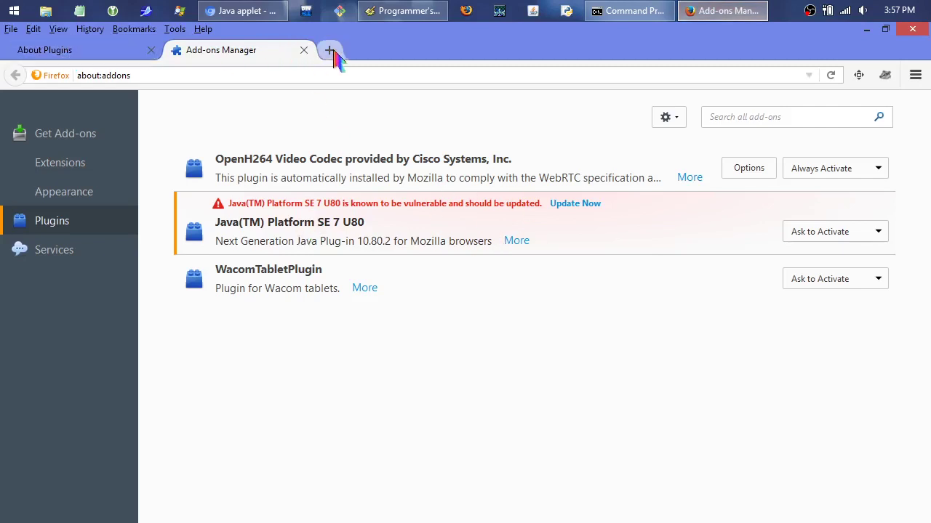
left_click(48, 55)
left_click_drag(929, 179, 927, 116)
left_click(329, 49)
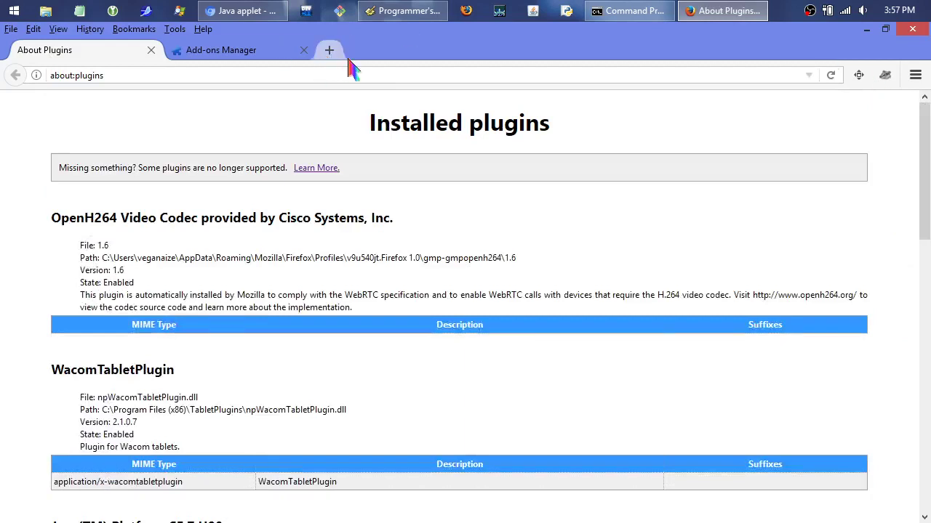
type("c:\\temp\\HelloWorld.html")
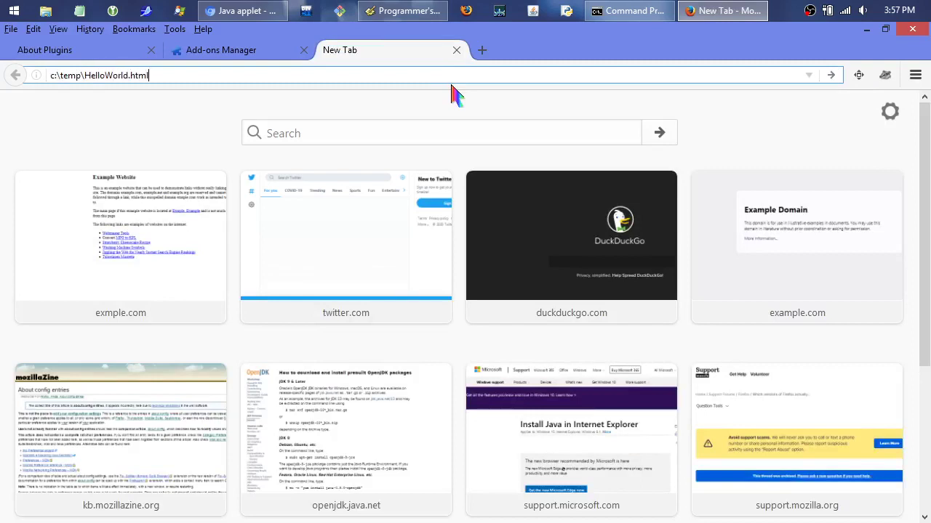
key("Return")
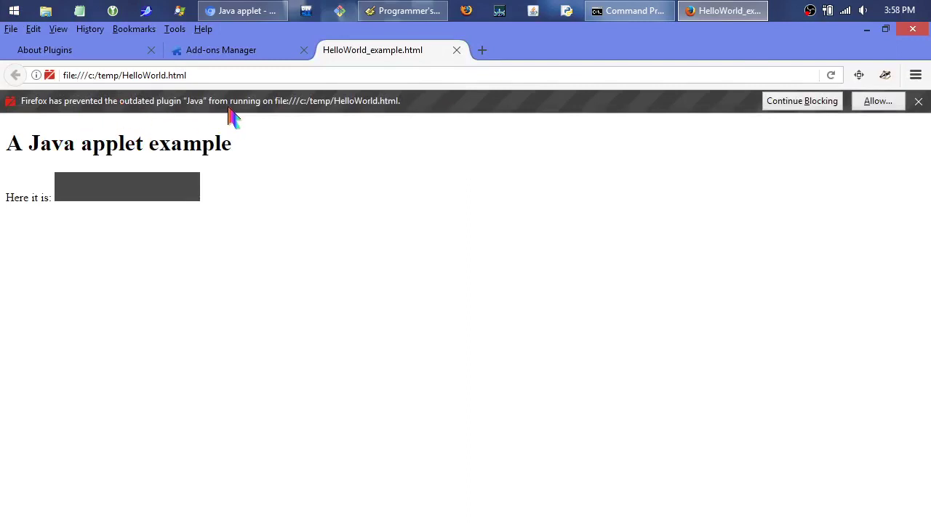
left_click(877, 102)
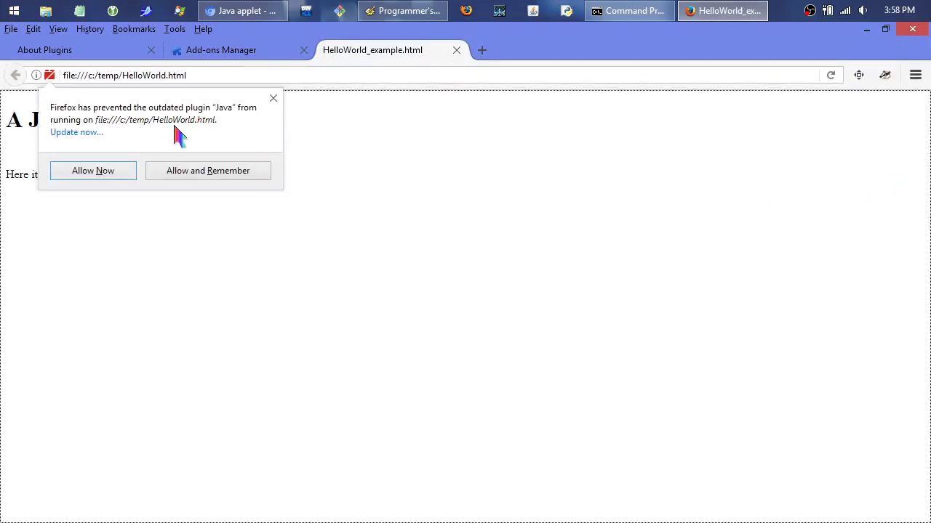
left_click(216, 182)
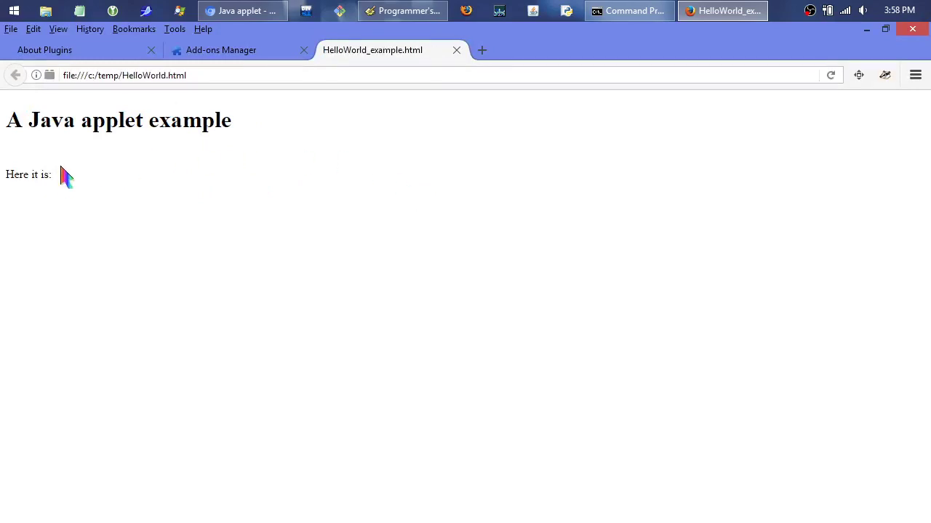
Compare the applet page's heading and text in Firefox with the HelloWorld.html source in Programmer's Notepad, including the applet tag's fallback text.
left_click(402, 11)
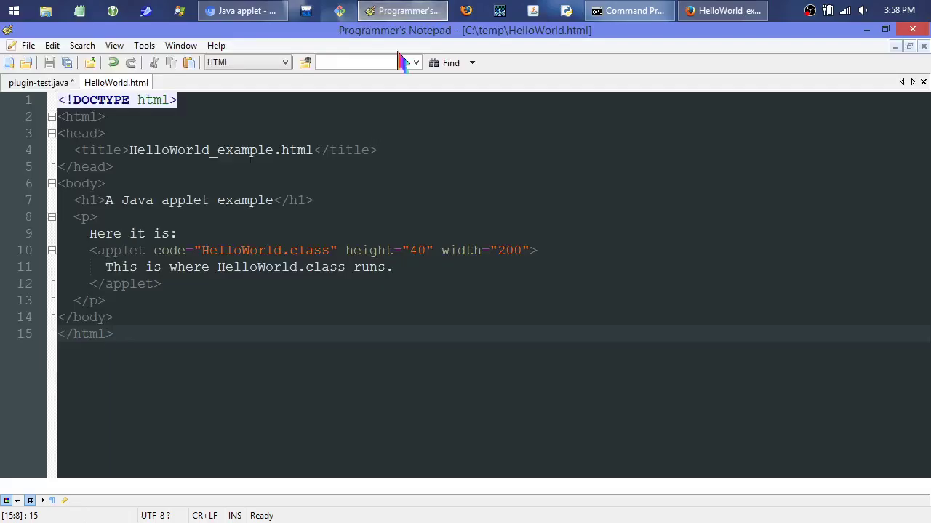
left_click(425, 11)
left_click_drag(23, 120, 214, 120)
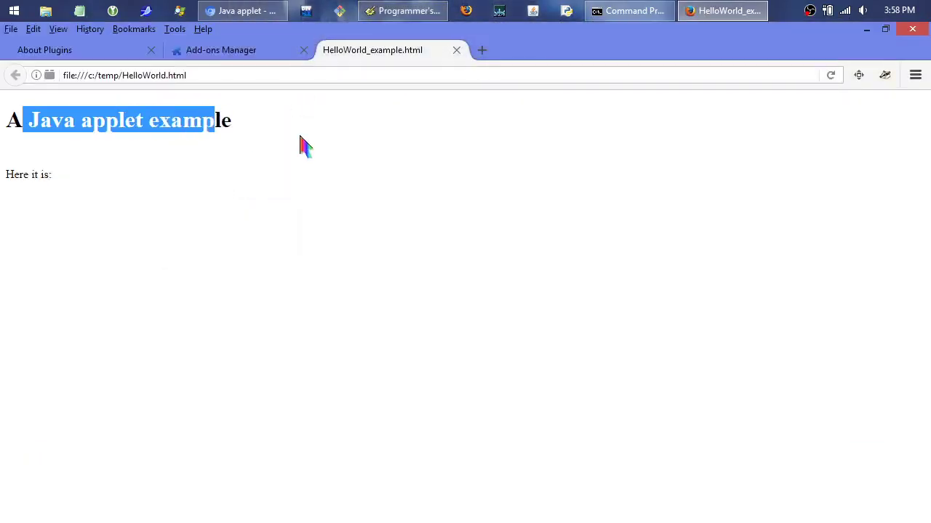
left_click(10, 179)
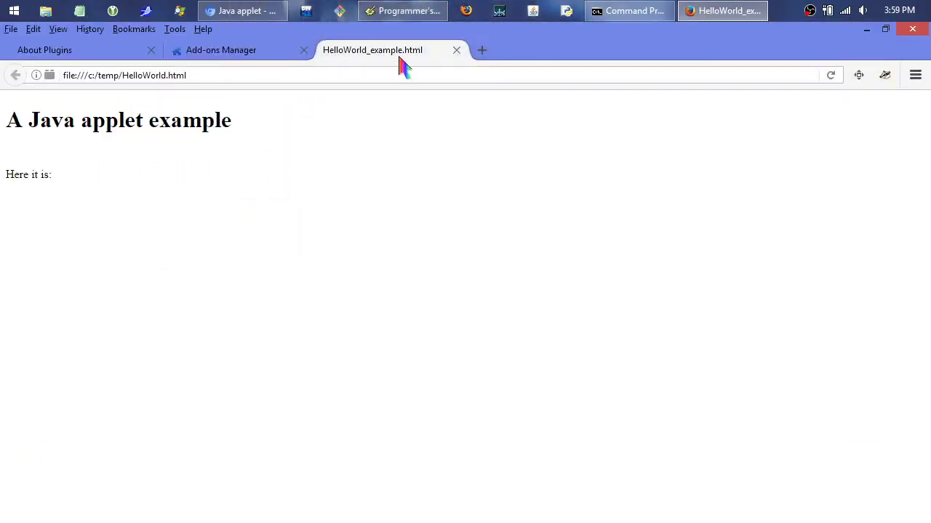
left_click(402, 11)
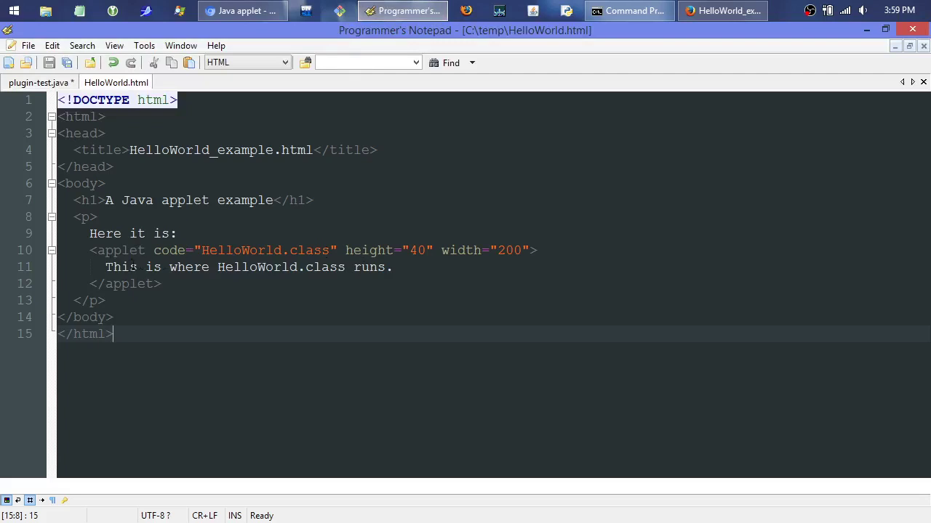
left_click_drag(106, 267, 392, 267)
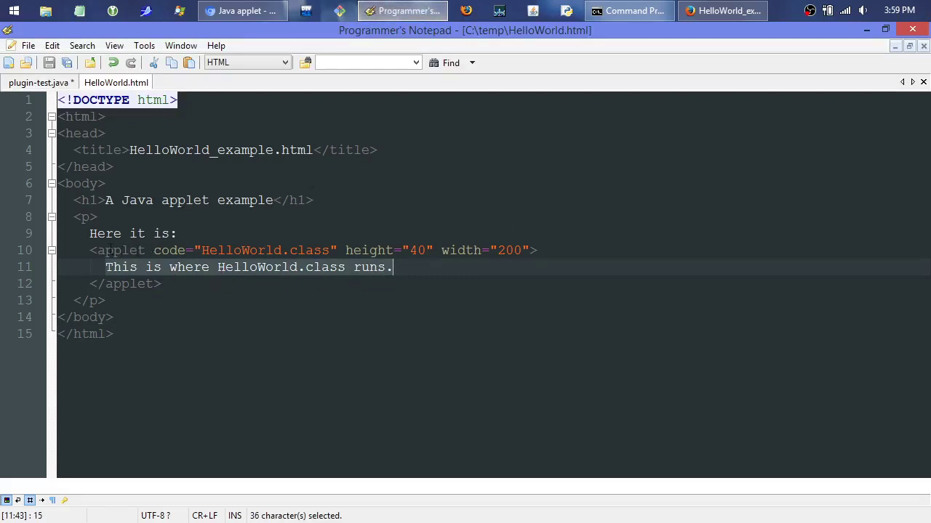
Review the Java source, HTML embedding code and expected output in the Example section of Wikipedia's Java applet page.
left_click(277, 10)
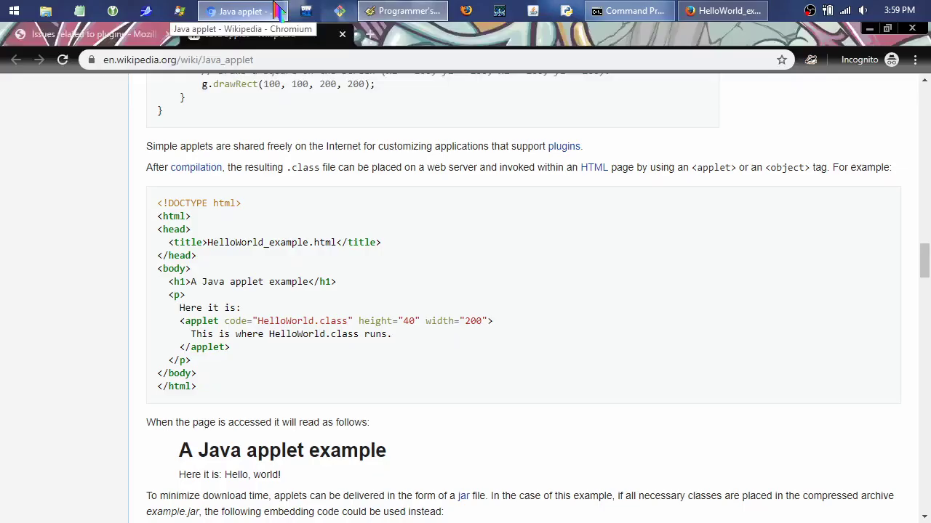
scroll(444, 309, "up", 4)
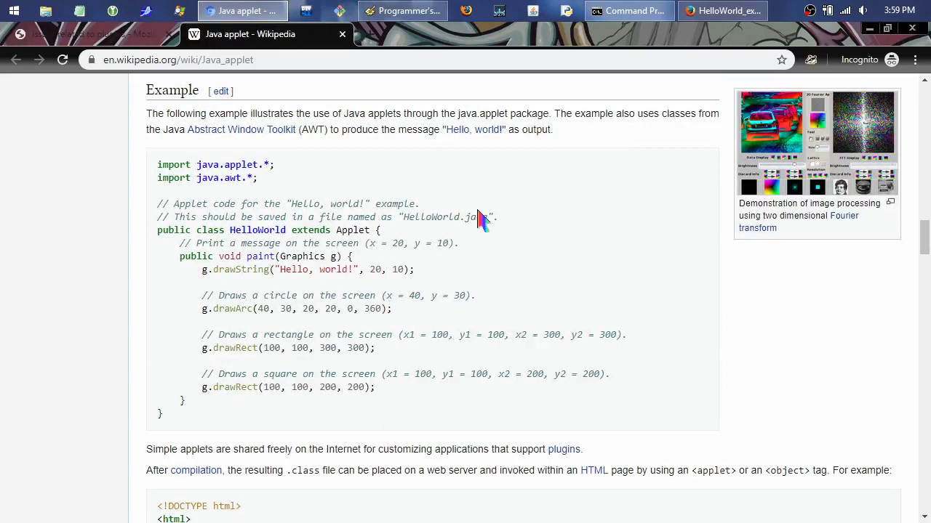
middle_click(94, 225)
middle_click(101, 283)
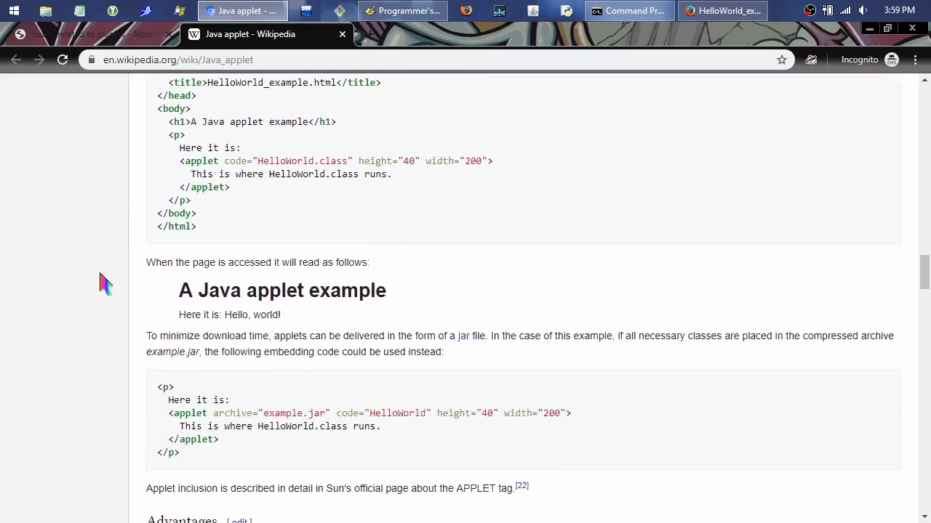
middle_click(104, 288)
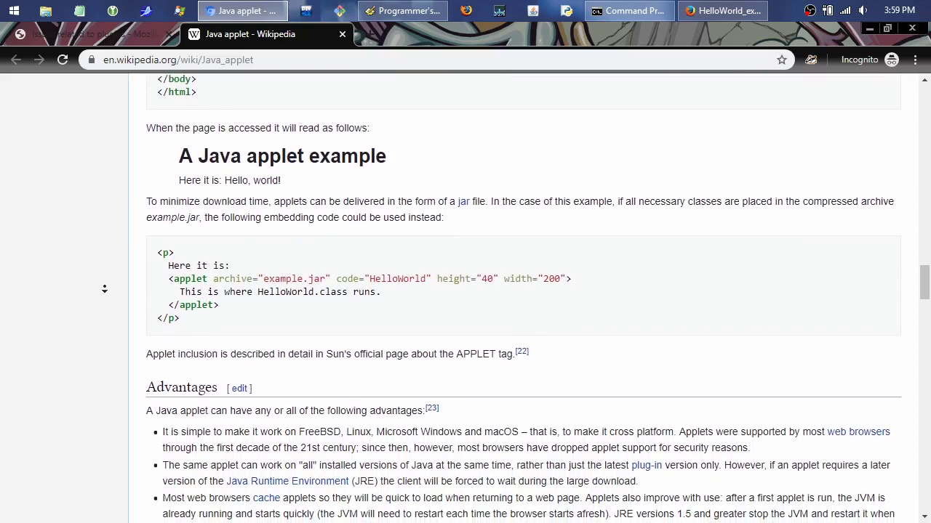
scroll(111, 276, "up", 6)
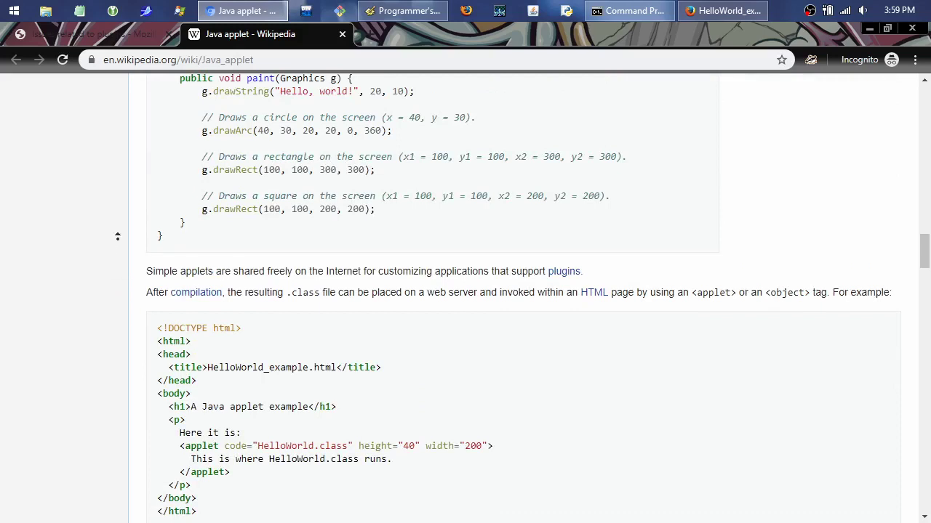
scroll(117, 236, "up", 1)
scroll(138, 276, "up", 2)
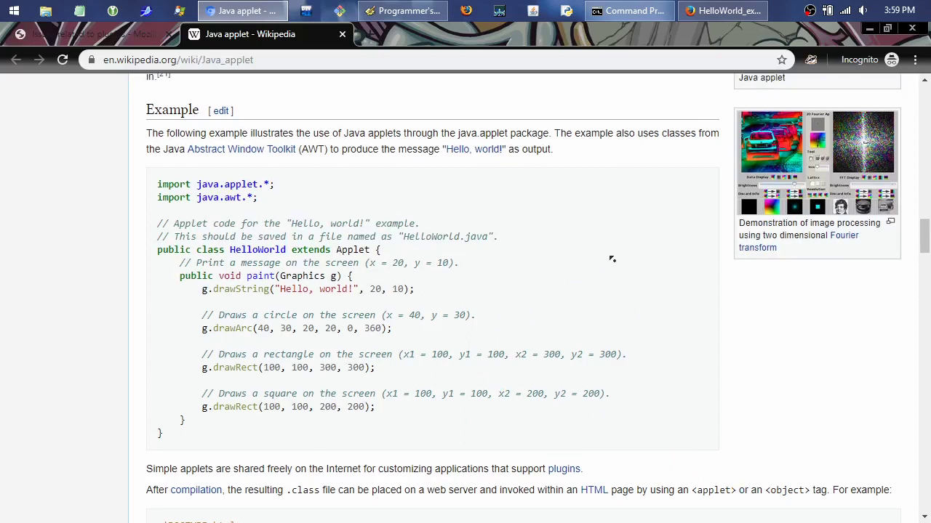
scroll(615, 270, "up", 2)
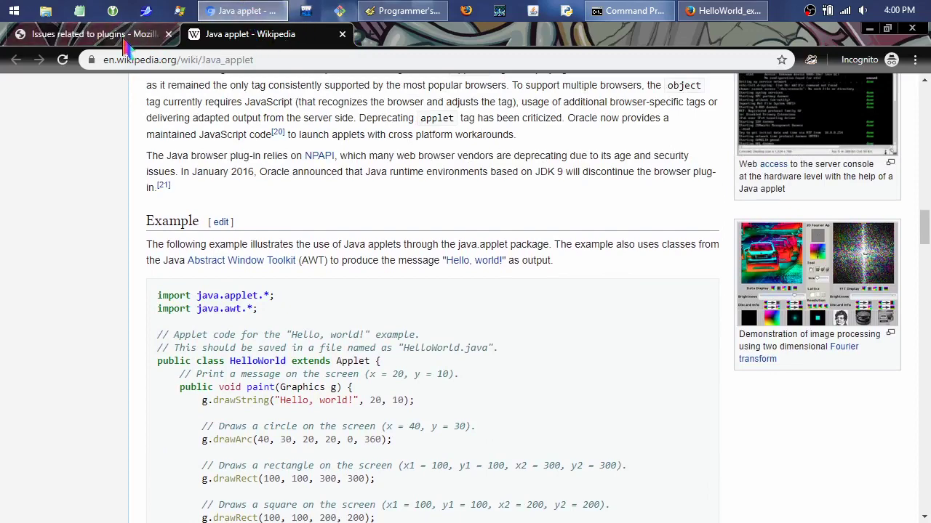
Close the applet page in Firefox, check the Java plugin in the Add-ons Manager, and reopen c:\temp\HelloWorld.html in a new tab.
left_click(749, 13)
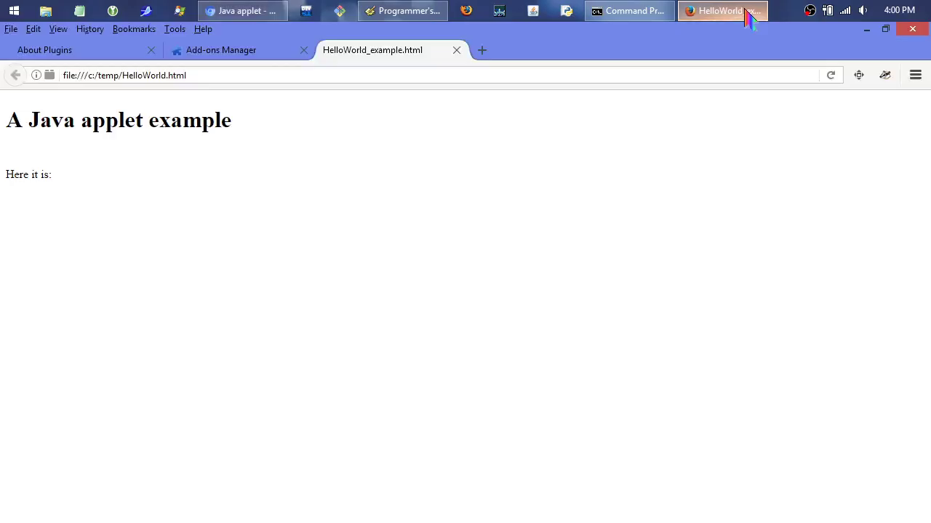
left_click(456, 50)
left_click(254, 52)
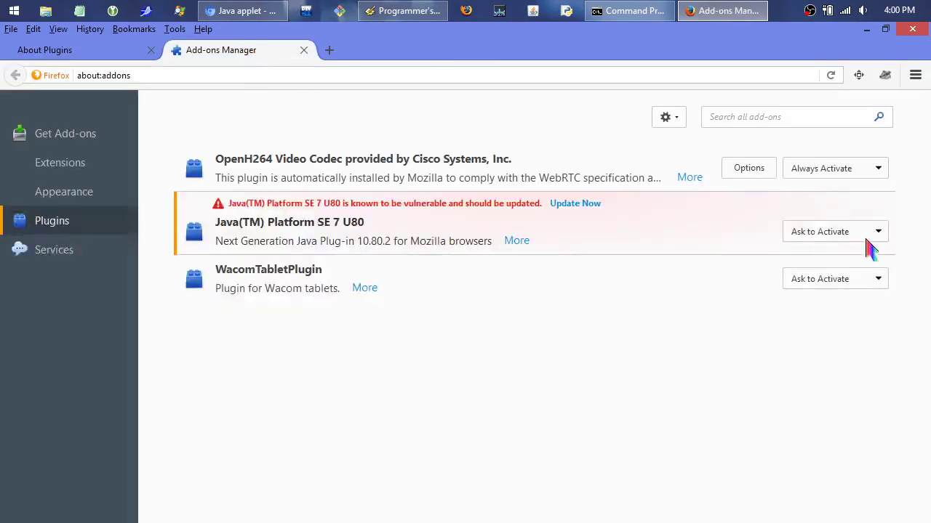
left_click(333, 57)
type("c:\\temp\\HelloWo")
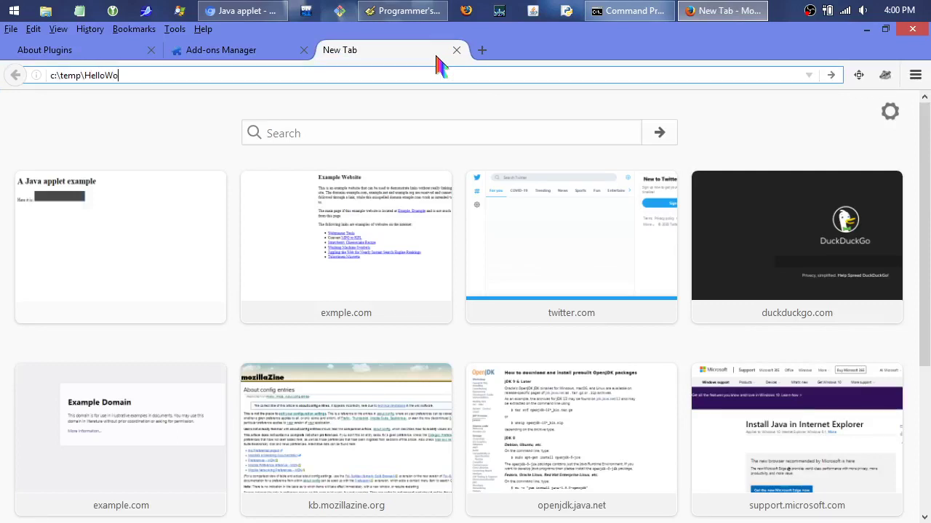
type("rld.html")
key("Return")
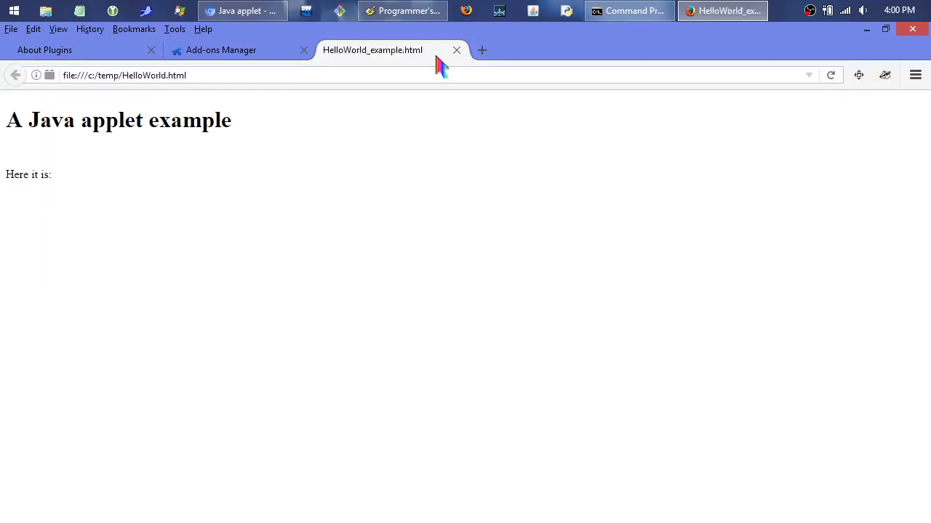
Switch to Programmer's Notepad, save plugin-test.java as HelloWorld.java in C:\temp, overwriting the existing file, and bring up HelloWorld.html.
left_click(397, 17)
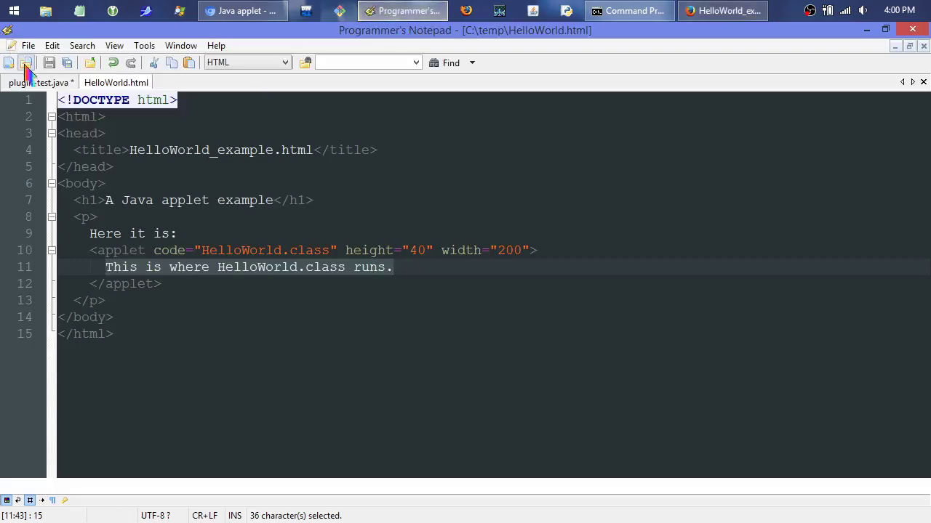
left_click(40, 84)
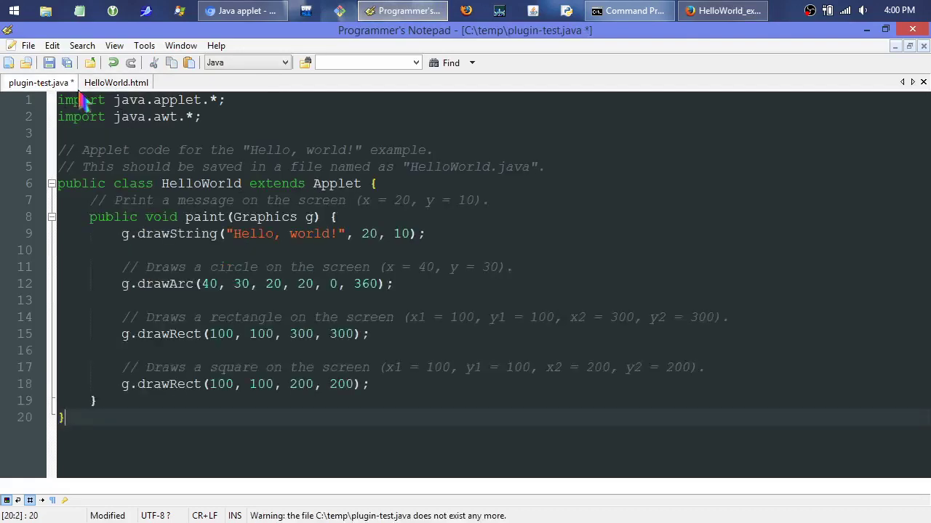
left_click(28, 45)
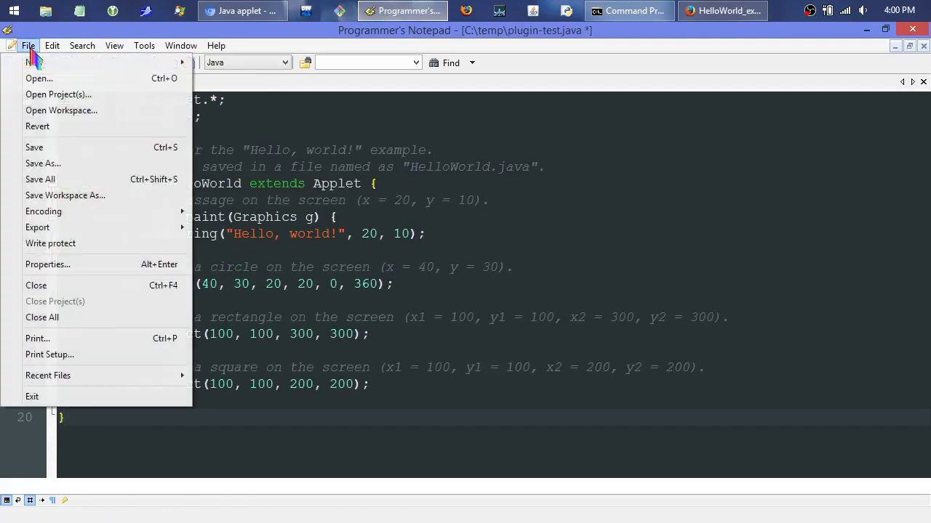
left_click(55, 161)
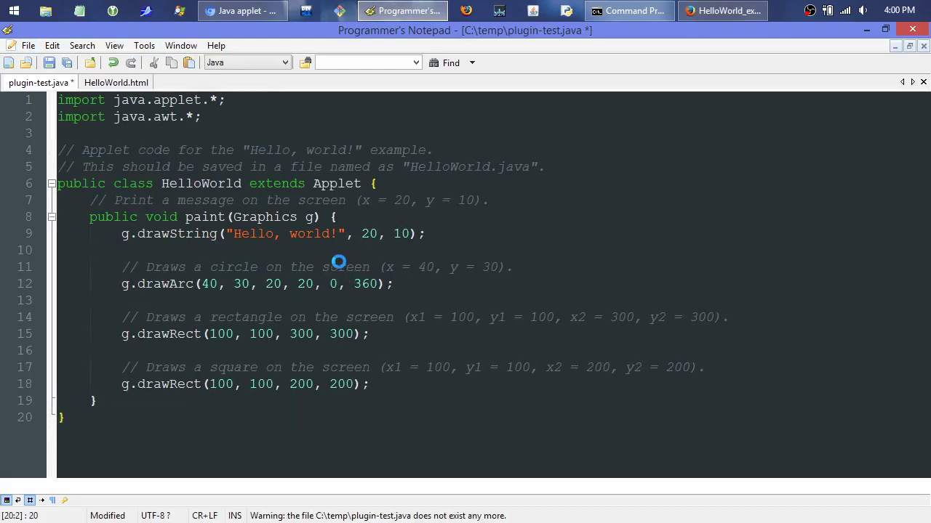
type("HelloWor")
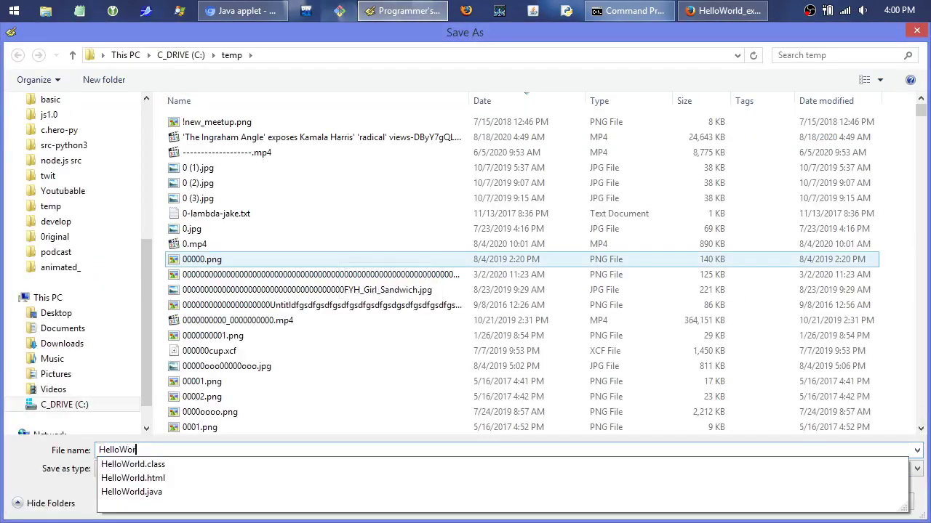
key("Down")
key("Down")
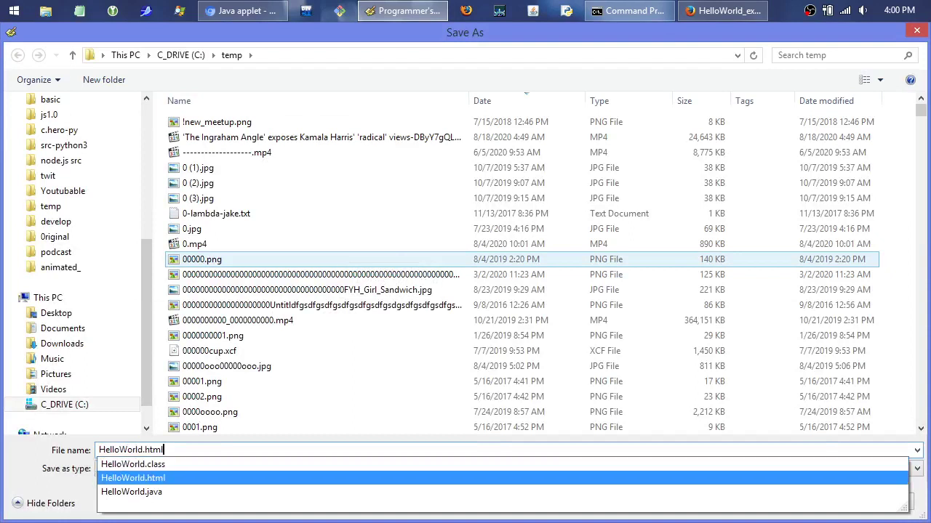
key("Up")
key("Return")
key("y")
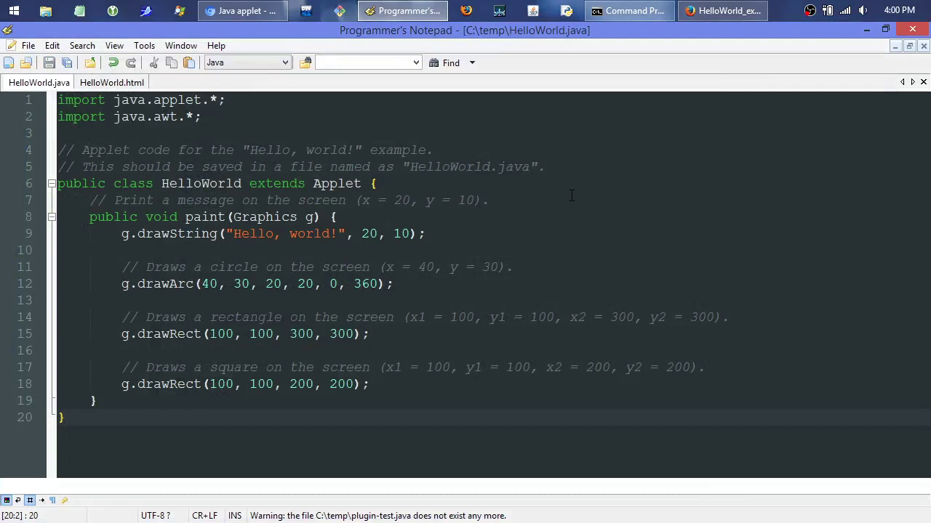
left_click(111, 82)
Switch to Firefox, search the web for "embed java applet web page" and open the Stack Overflow question "How to embed a Java applet in a web page?".
left_click(246, 10)
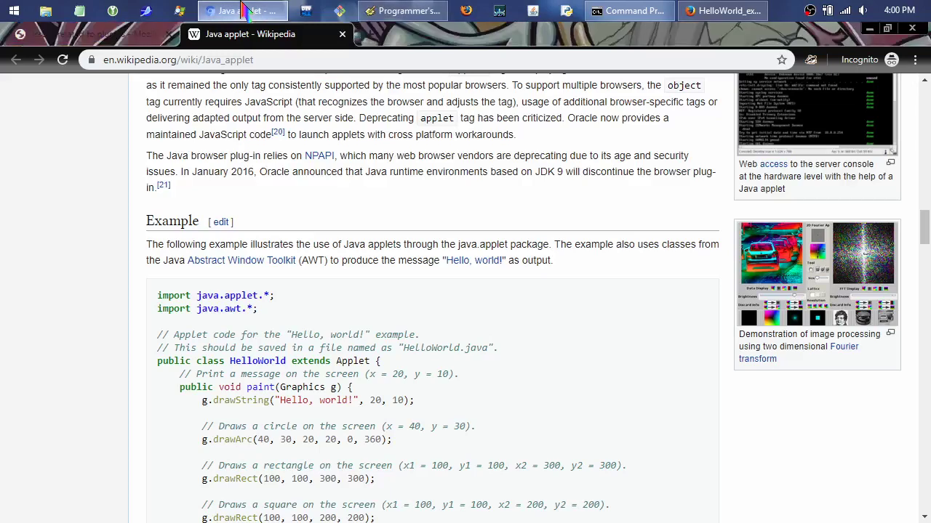
left_click(723, 10)
left_click(333, 72)
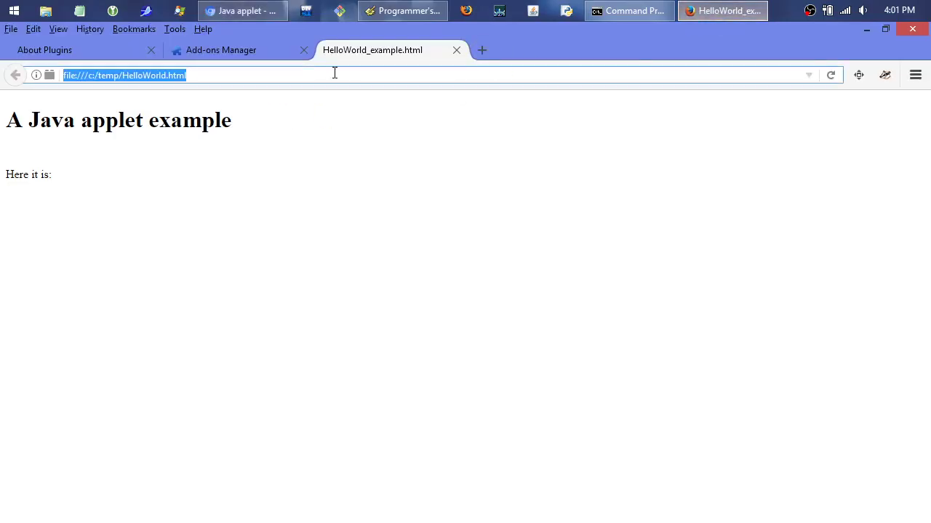
type("embed java apple")
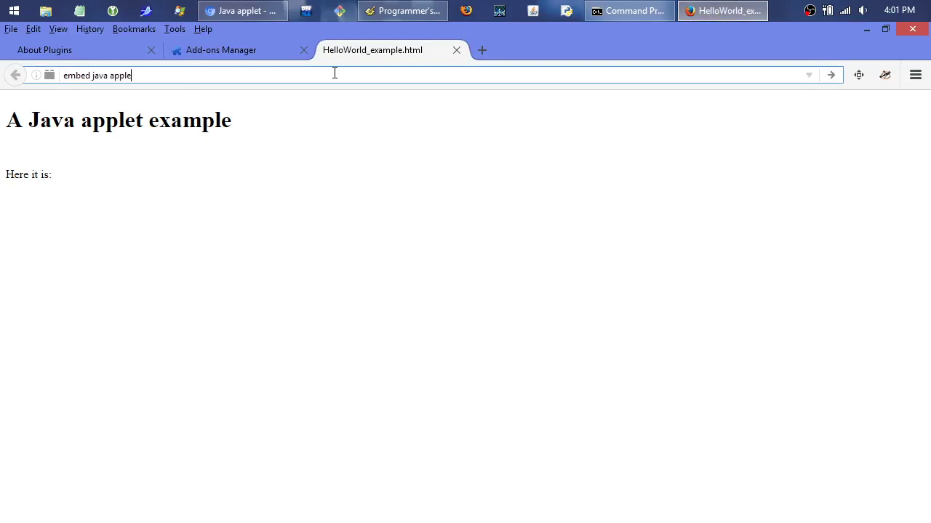
type("t web page")
key("Return")
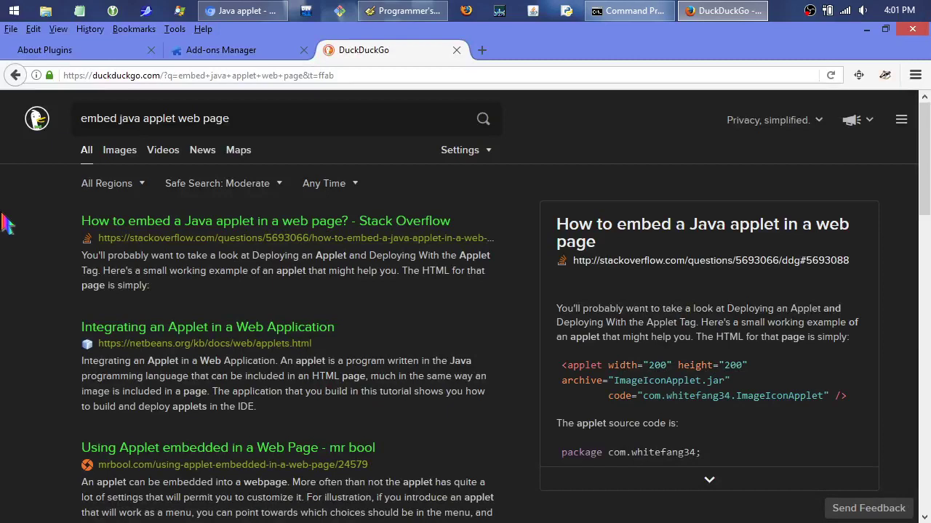
left_click(216, 223)
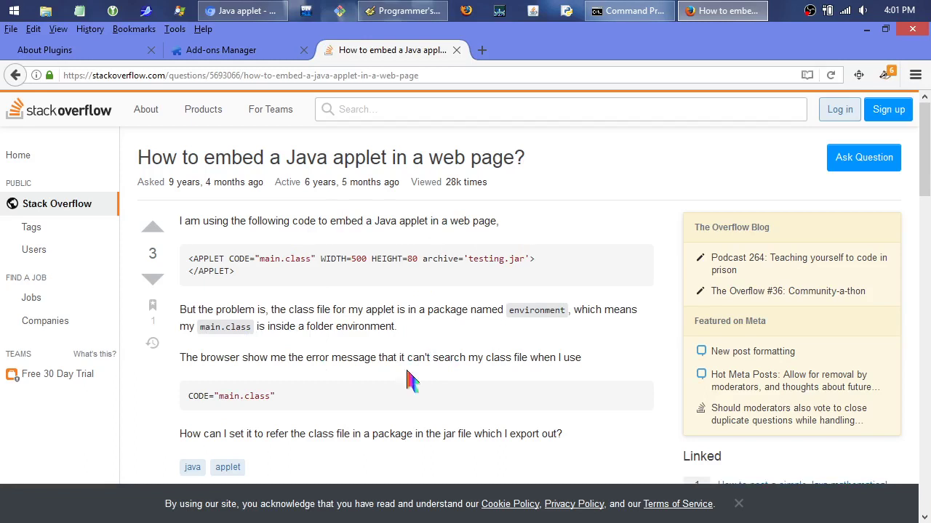
Read the Stack Overflow question and its accepted answer, including the applet tag HTML, the applet source code and the comment below.
middle_click(609, 227)
left_click(615, 267)
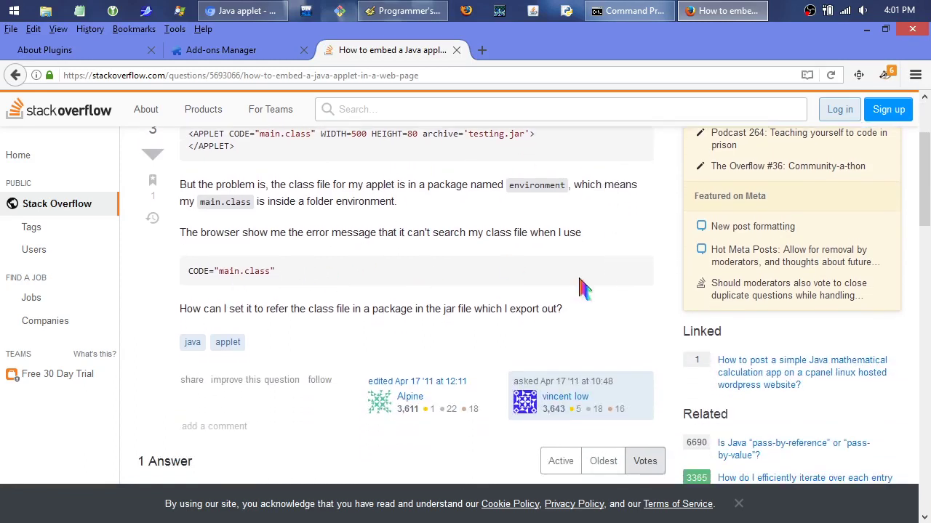
middle_click(629, 258)
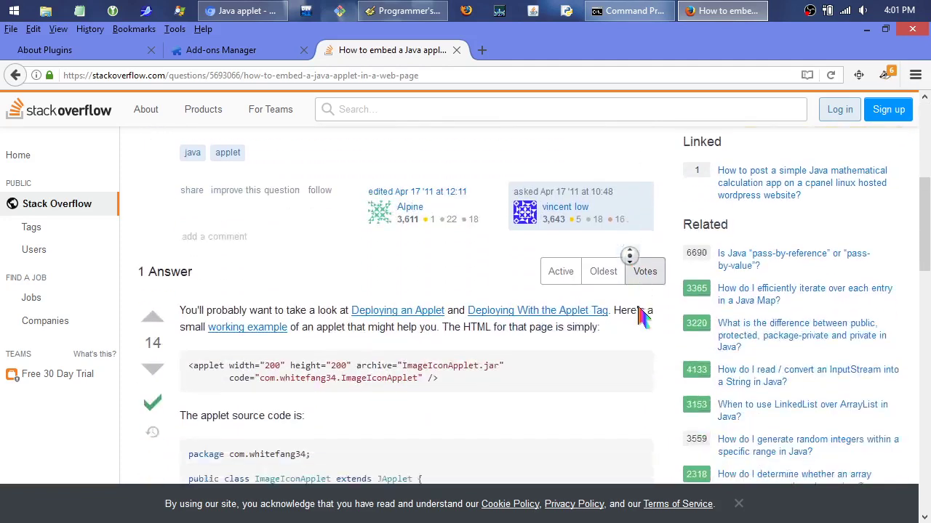
left_click(585, 320)
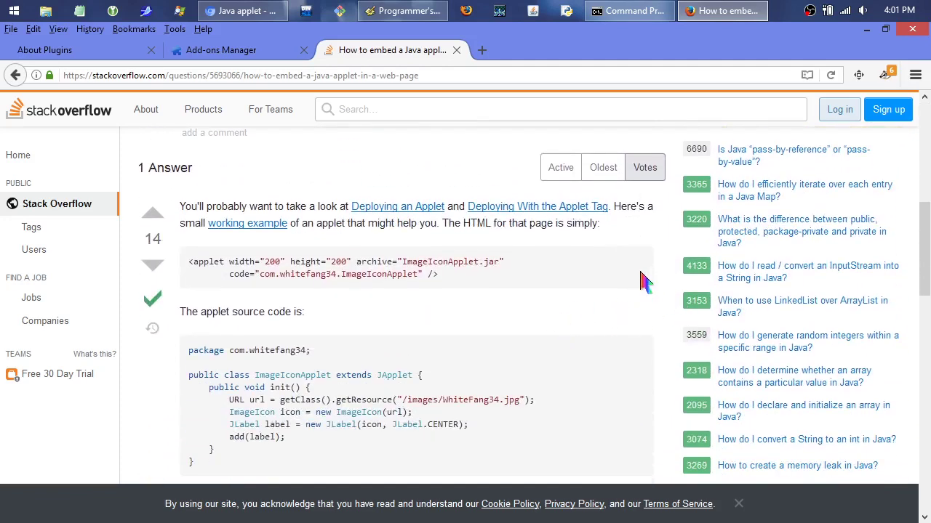
middle_click(639, 270)
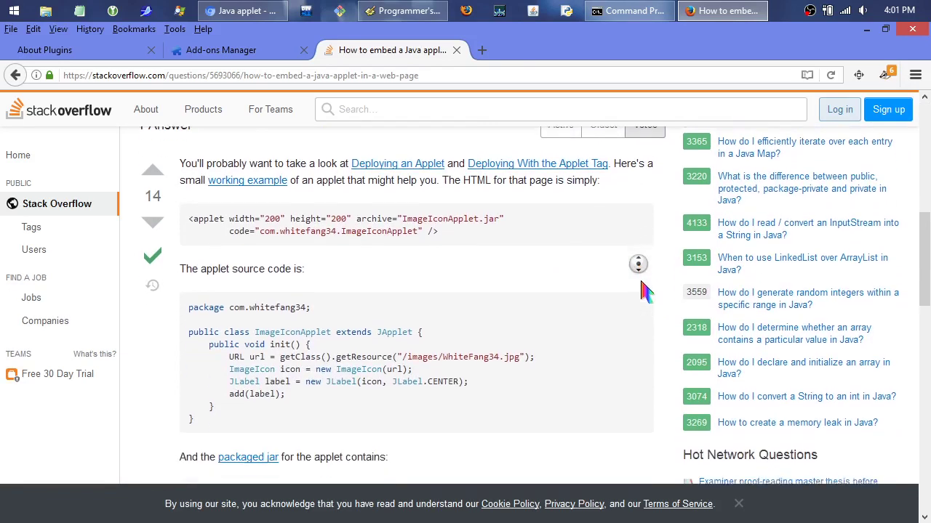
left_click(643, 279)
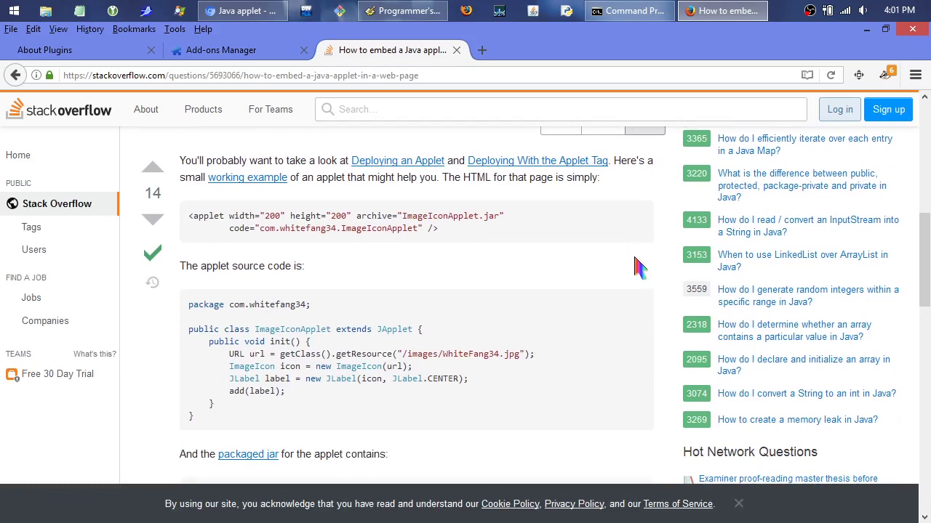
middle_click(636, 265)
left_click(641, 283)
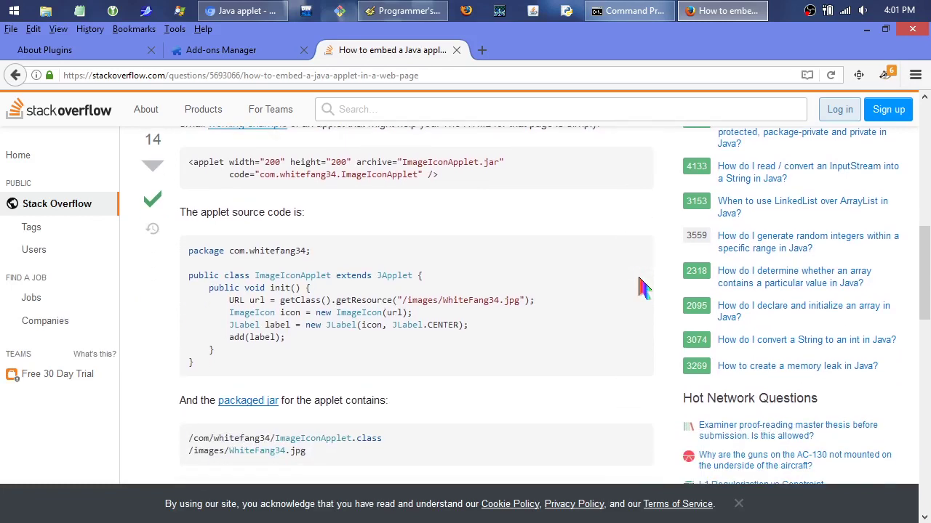
middle_click(622, 243)
left_click(640, 315)
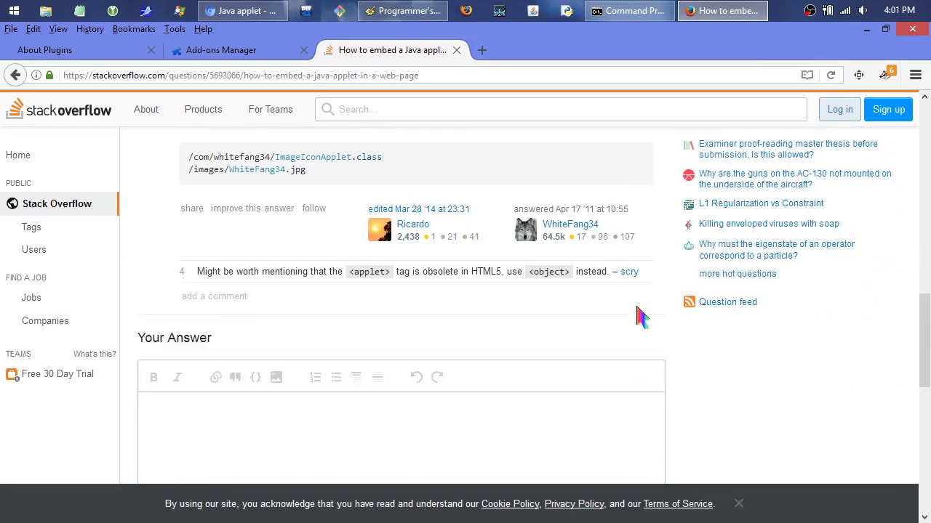
scroll(595, 327, "up", 5)
middle_click(592, 311)
left_click(591, 245)
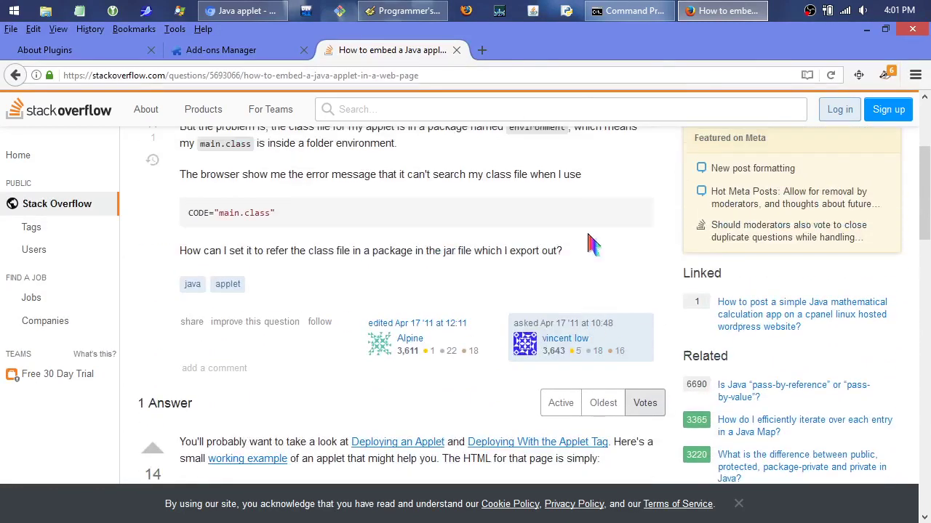
In Programmer's Notepad, set the applet tag's height to 600 and width to 800 in HelloWorld.html and save the file.
left_click(407, 11)
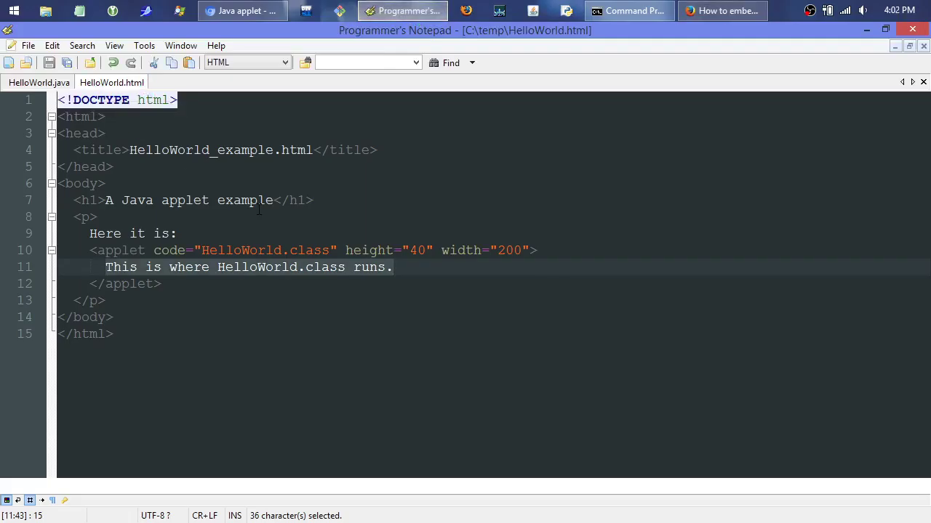
left_click(37, 81)
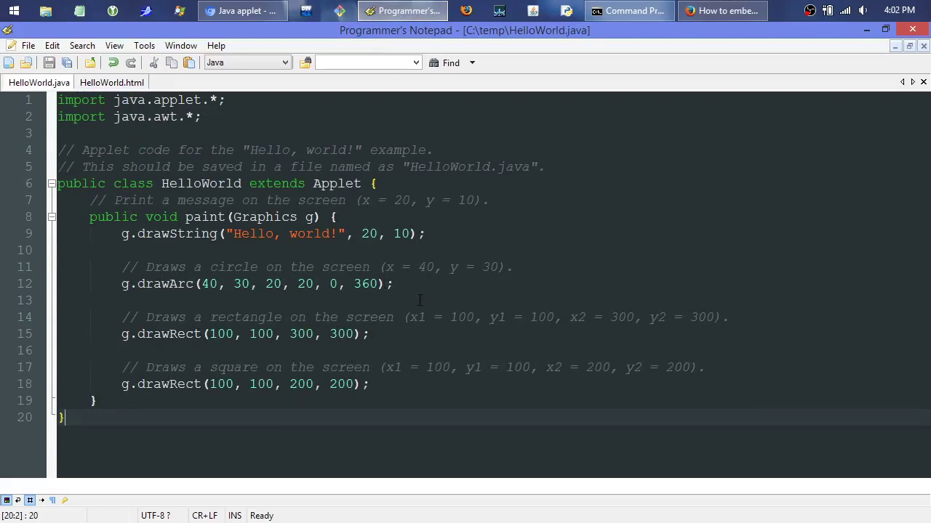
left_click(131, 83)
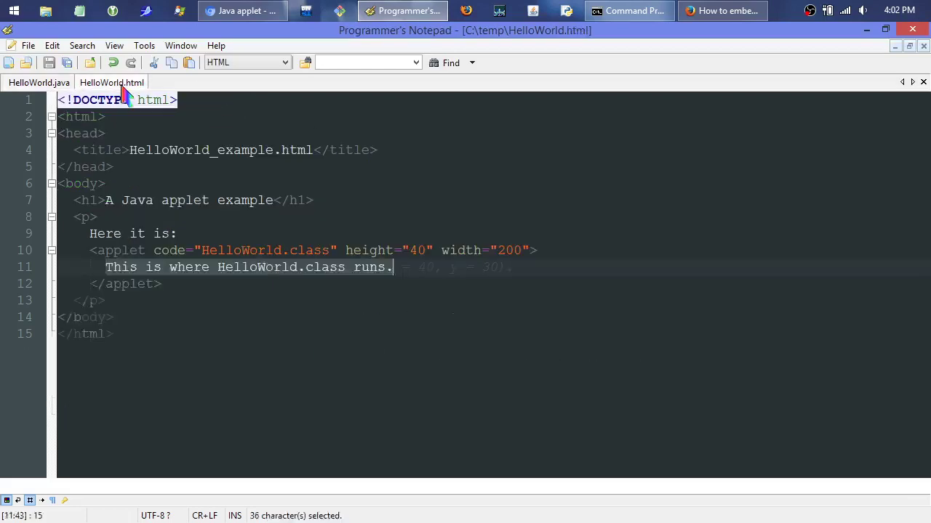
left_click(426, 252)
type("0")
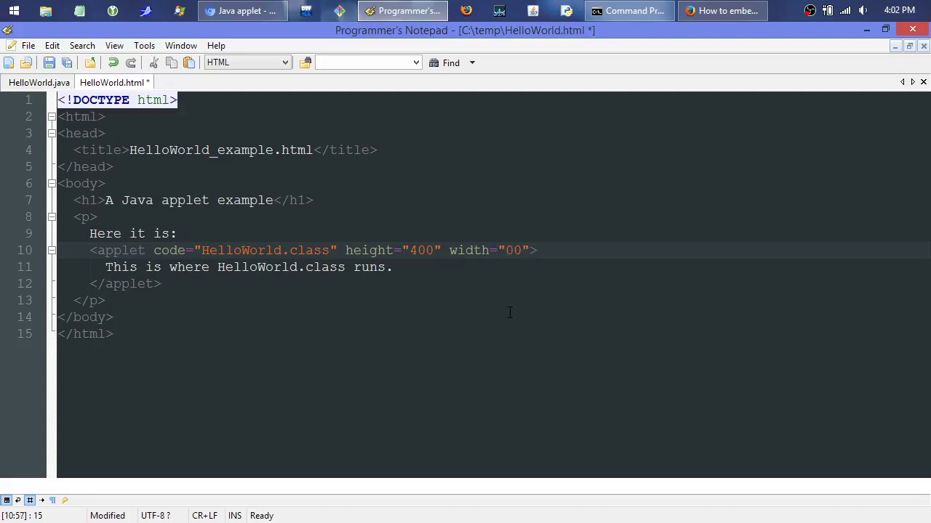
key("BackSpace")
type("6")
key("ctrl+s")
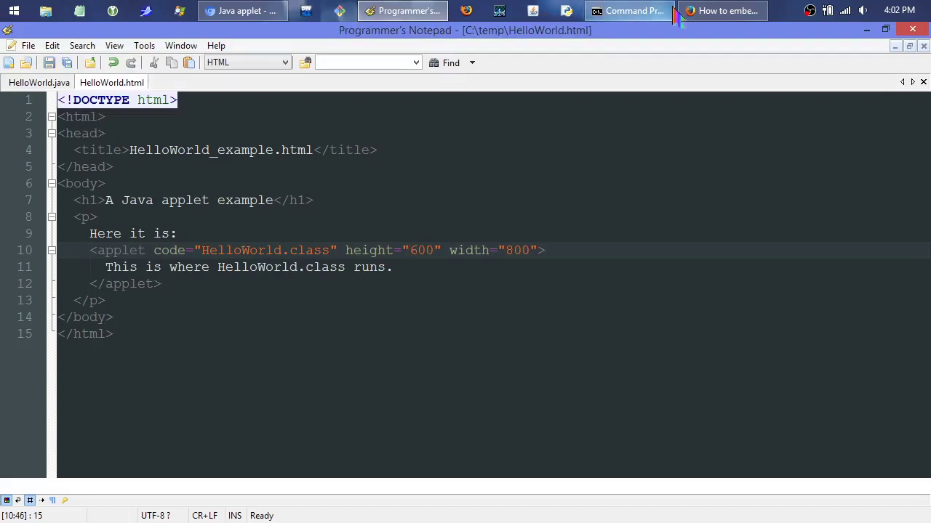
Switch to Firefox, open c:\temp\HelloWorld.html again and inspect the resized applet area down to the end of the page.
left_click(731, 16)
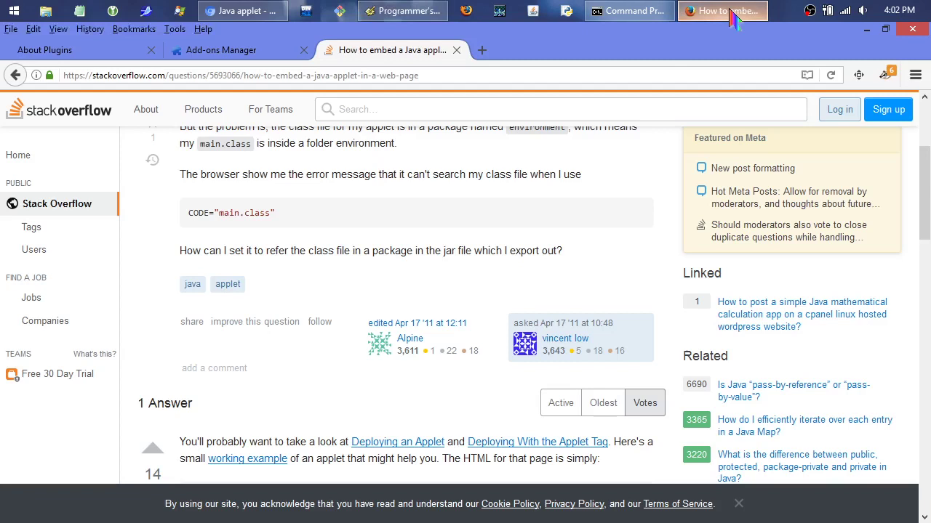
left_click(368, 75)
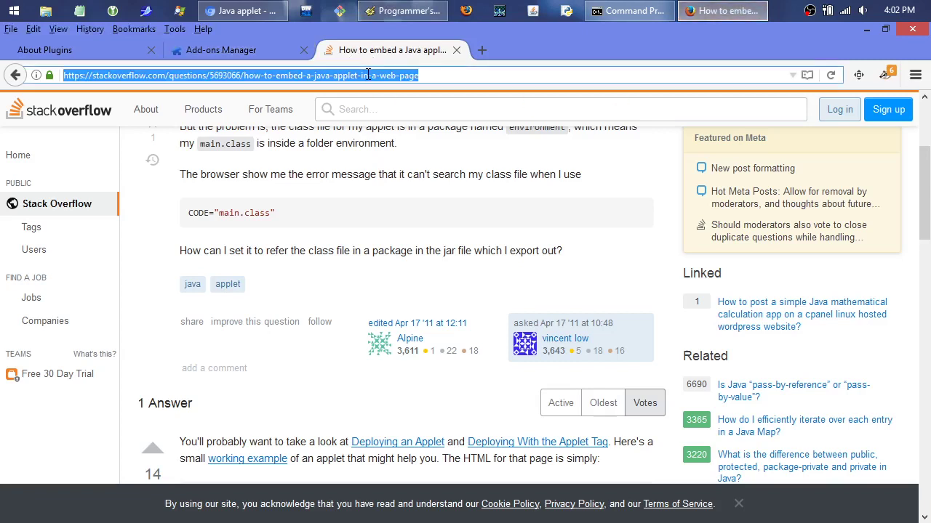
type("c:\\temp\\HelloWorld.")
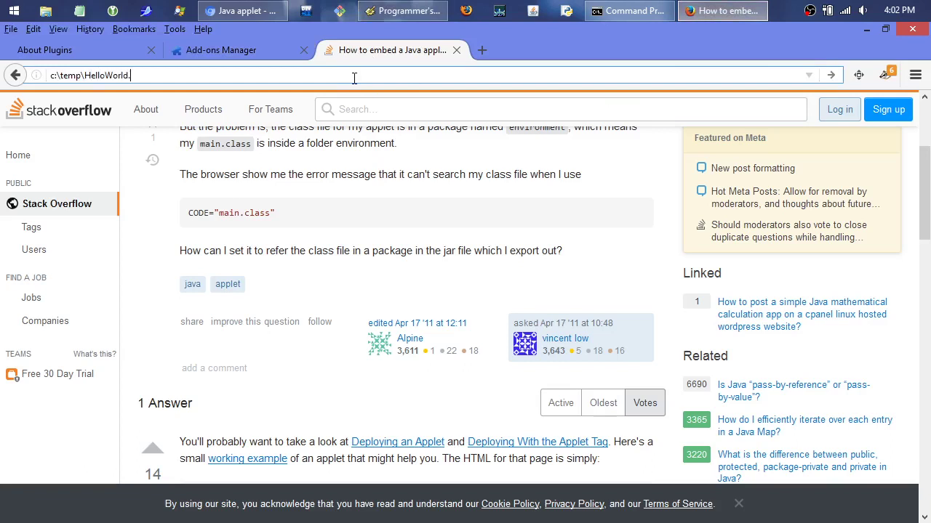
type("html")
key("Return")
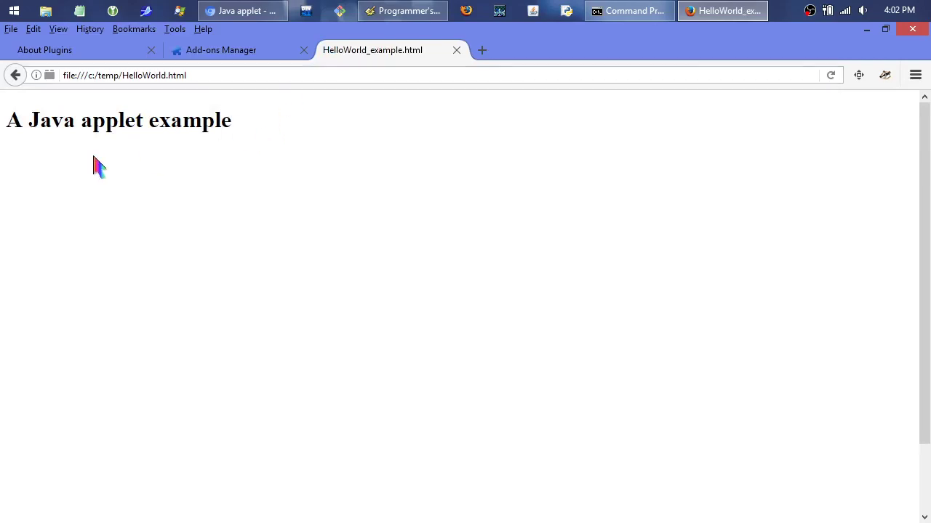
left_click_drag(928, 235, 928, 375)
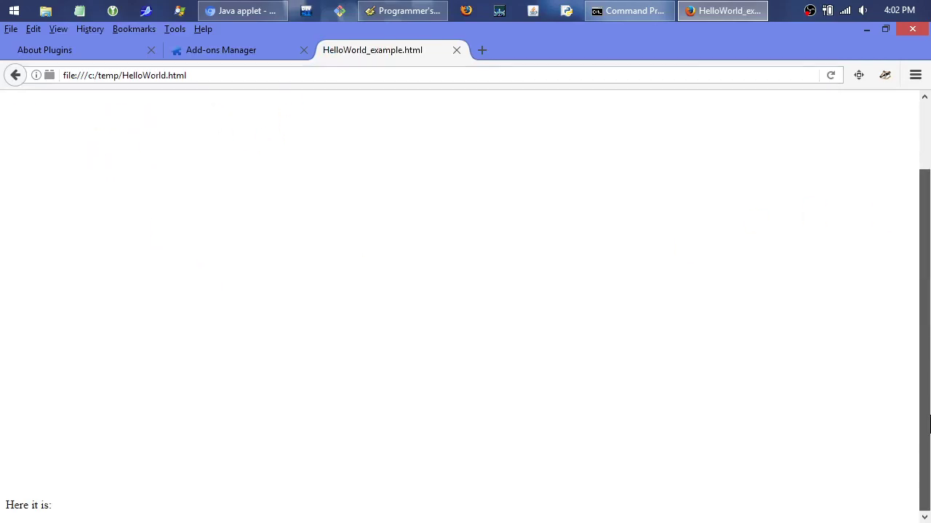
mouse_move(928, 439)
left_mouse_down()
mouse_move(928, 371)
mouse_move(928, 439)
left_mouse_up()
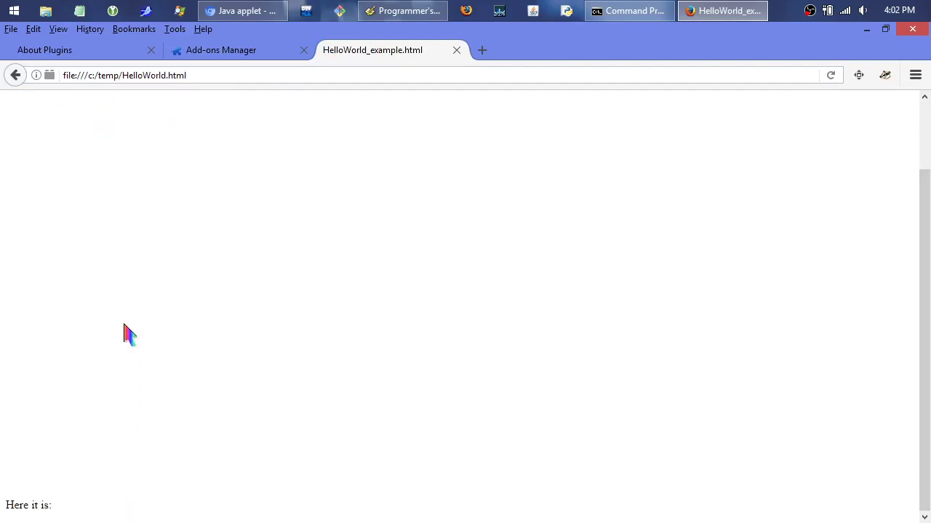
left_click_drag(928, 377, 928, 109)
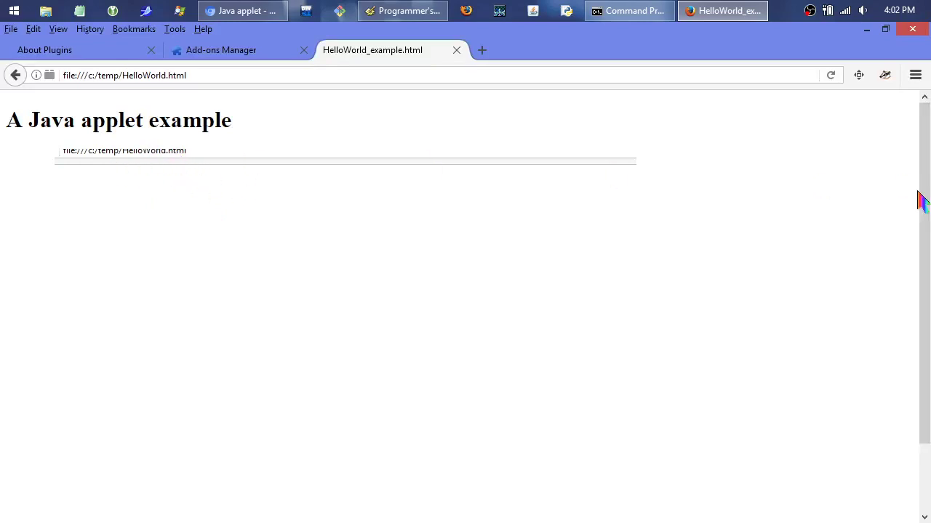
scroll(928, 213, "down", 5)
scroll(928, 213, "up", 5)
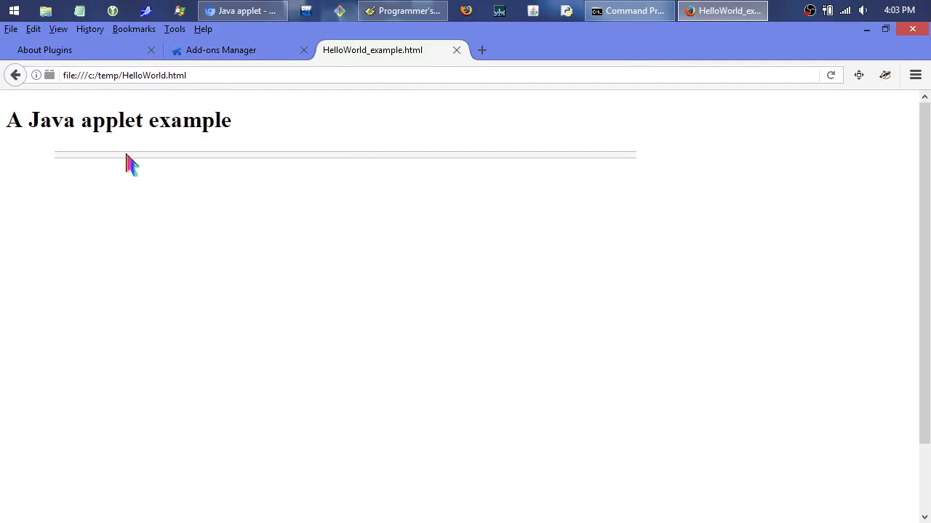
right_click(214, 107)
left_click(187, 108)
right_click(187, 106)
left_click(145, 109)
right_click(145, 107)
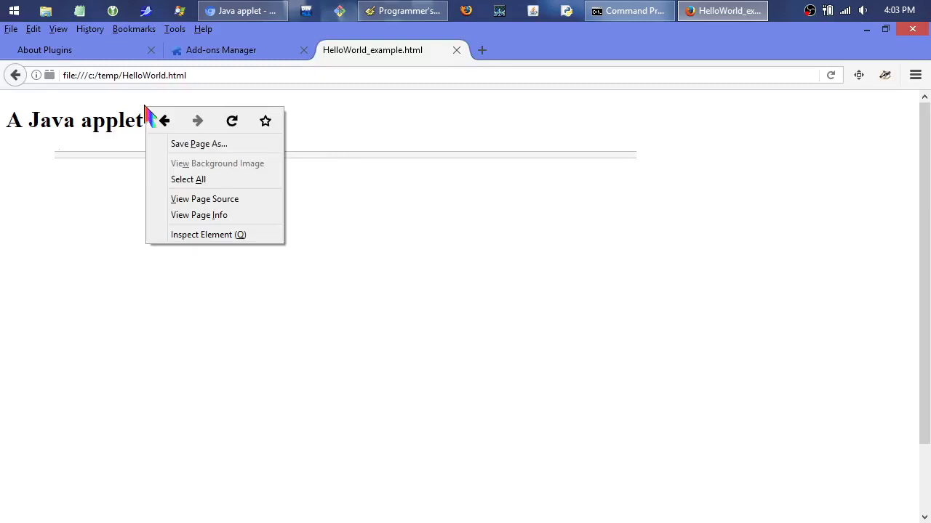
left_click(86, 111)
right_click(86, 111)
left_click(57, 104)
right_click(56, 104)
left_click(38, 102)
right_click(38, 102)
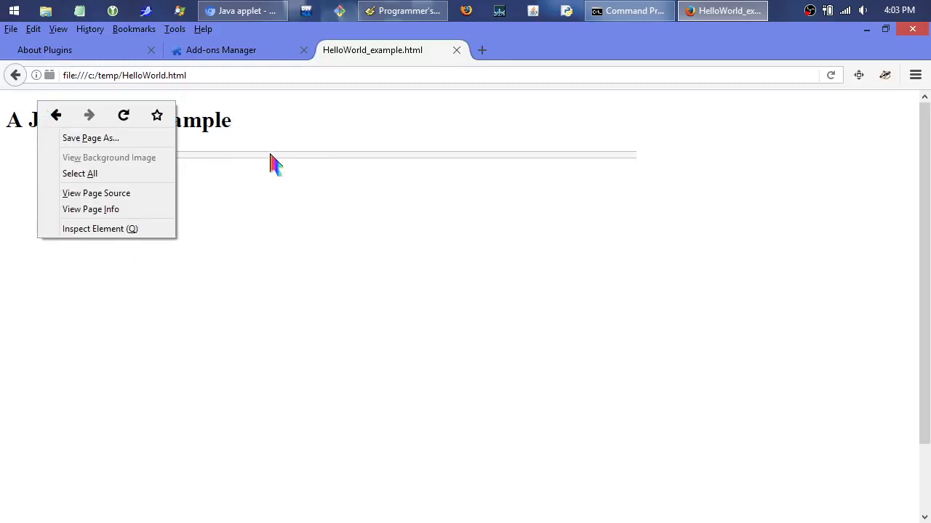
Inspect the HelloWorld.html page for a rendered applet, checking the context menus around the "Here it is:" text and beside the heading.
left_click_drag(928, 231, 928, 298)
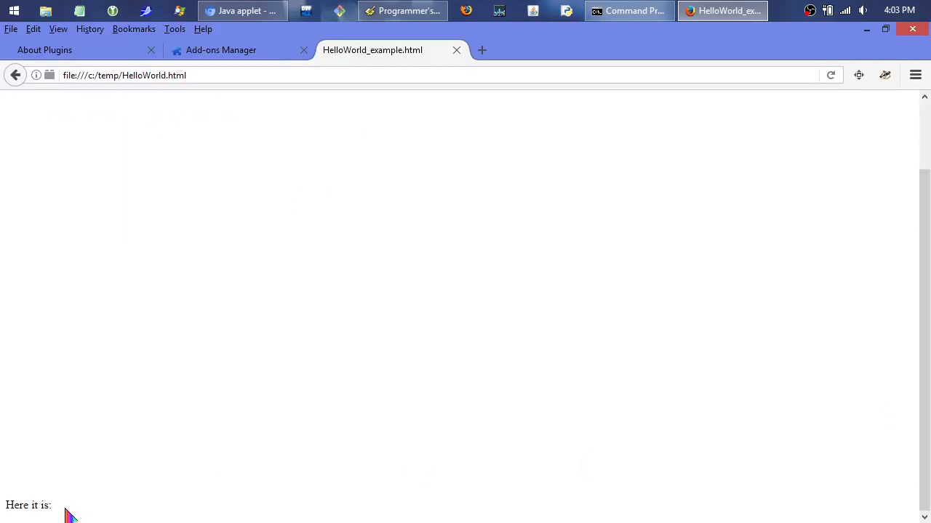
right_click(33, 499)
left_click(32, 502)
right_click(32, 501)
left_click(29, 506)
right_click(29, 506)
left_click(29, 507)
right_click(29, 507)
double_click(16, 506)
right_click(15, 506)
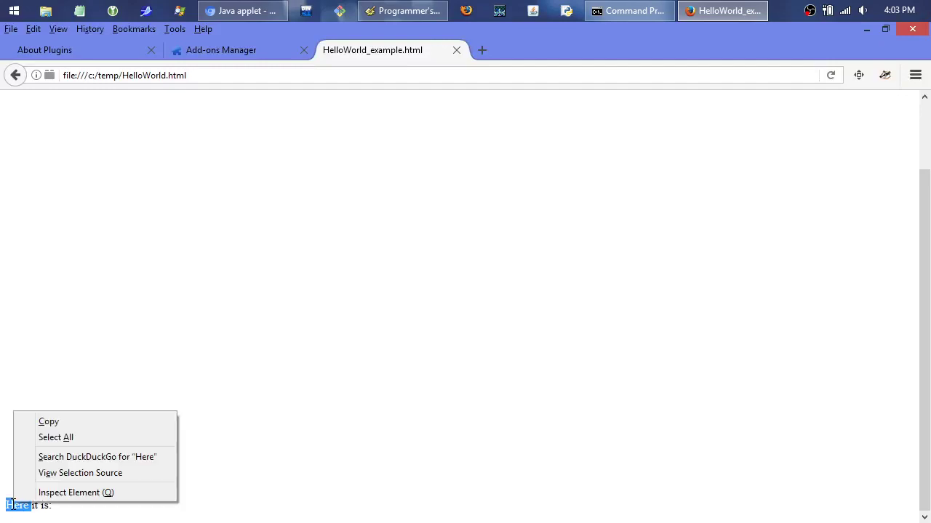
left_click(4, 491)
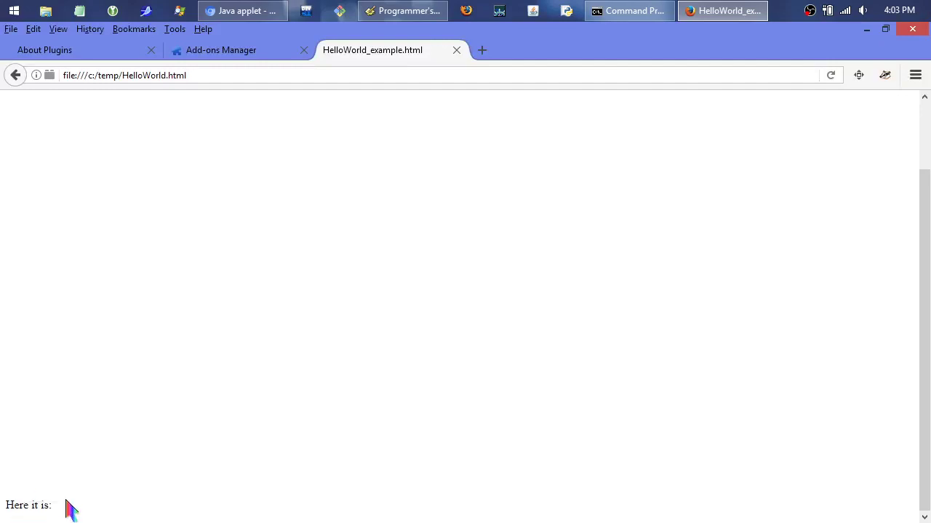
right_click(82, 507)
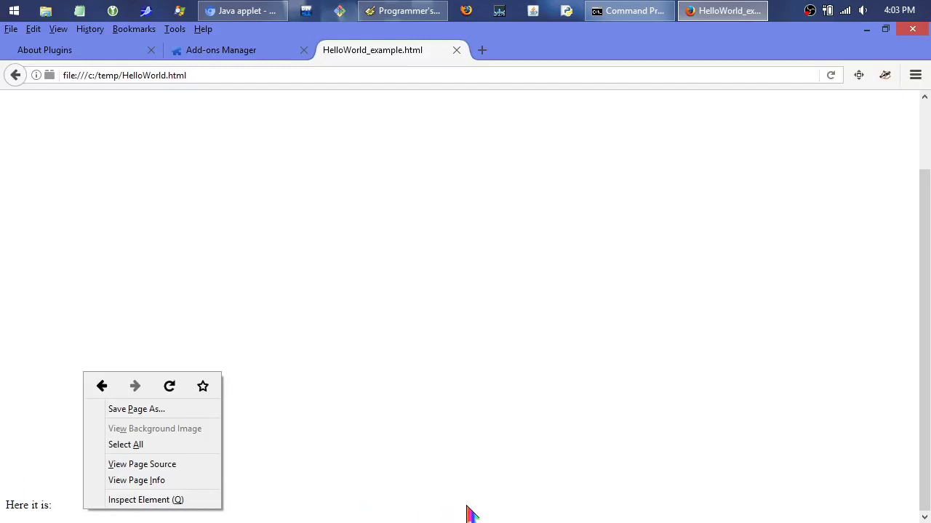
left_click_drag(925, 327, 925, 262)
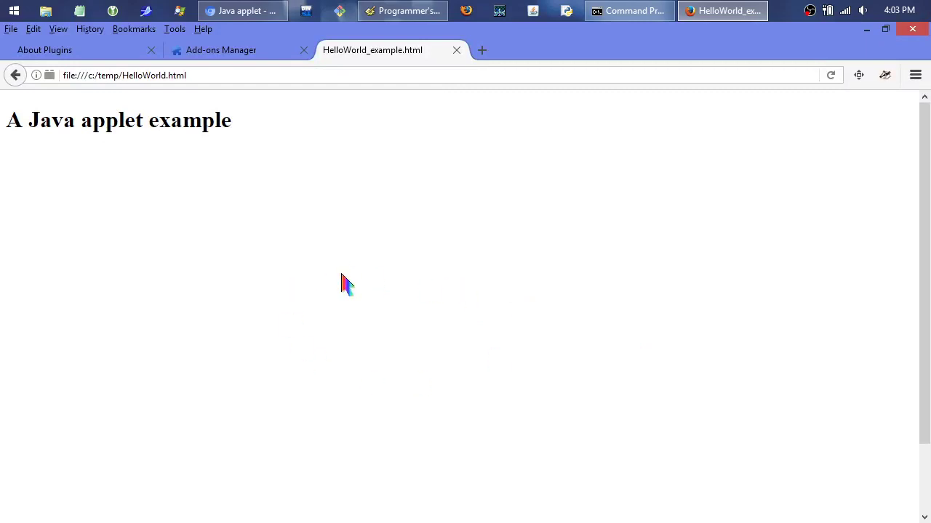
right_click(335, 126)
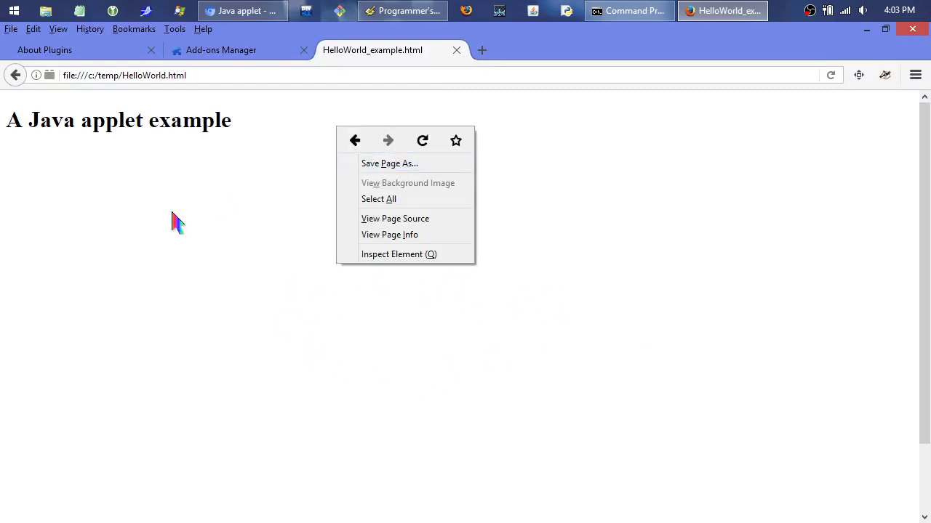
Check the Java plugin in Add-ons Manager, close that tab and review the plugin's details and MIME types on about:plugins.
left_click(229, 54)
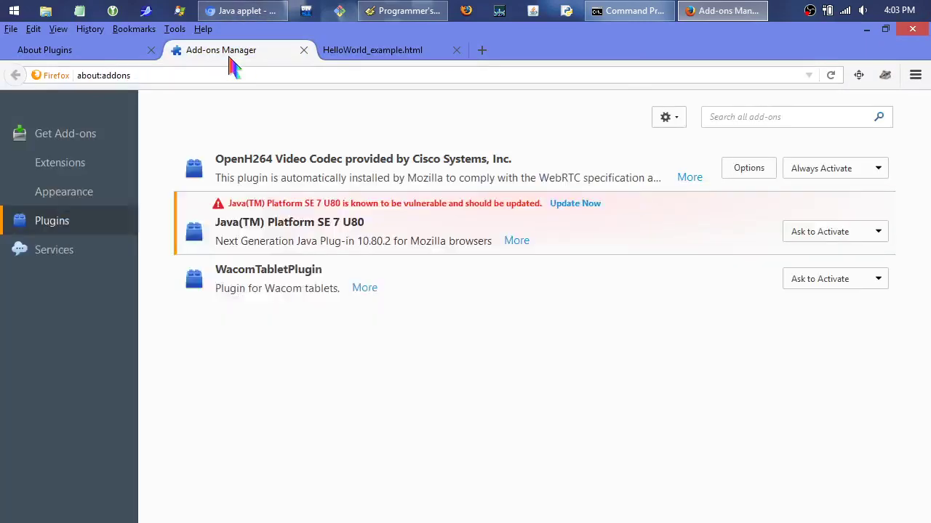
left_click(304, 50)
left_click(100, 55)
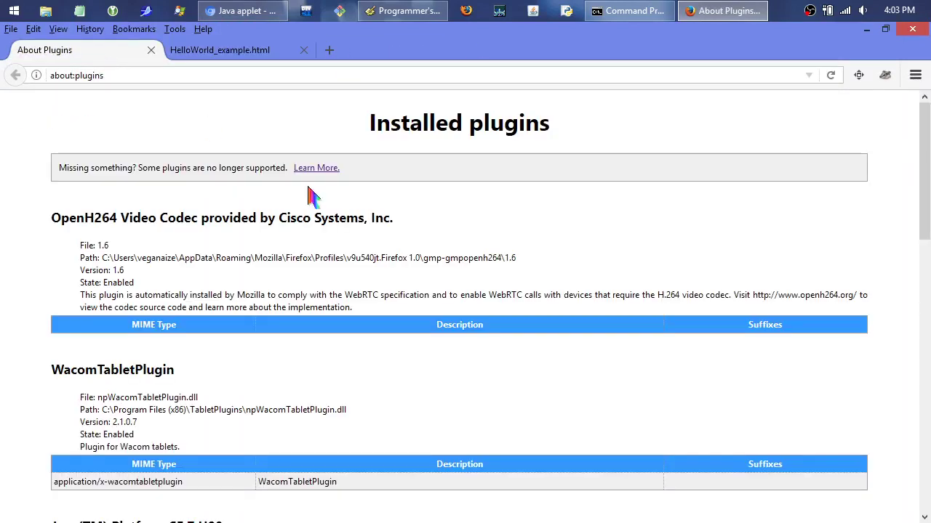
left_click_drag(927, 240, 928, 382)
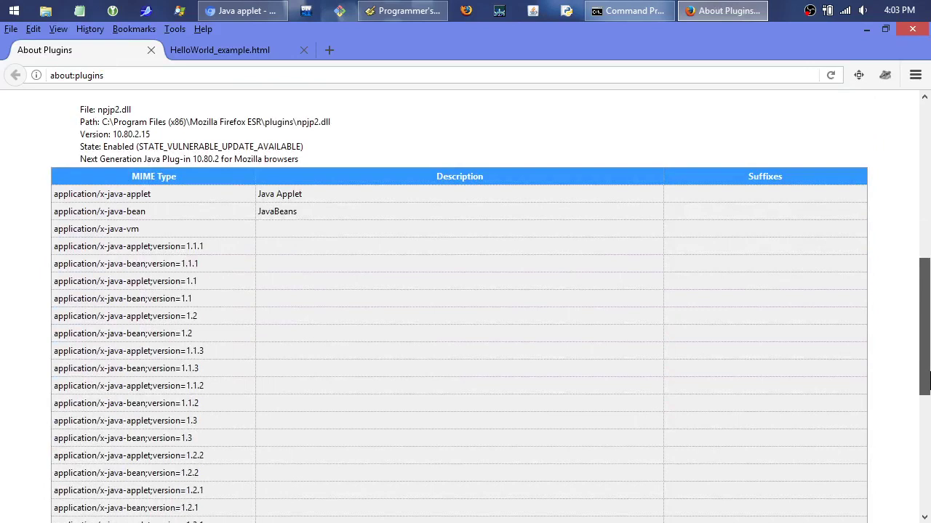
left_click_drag(929, 382, 87, 124)
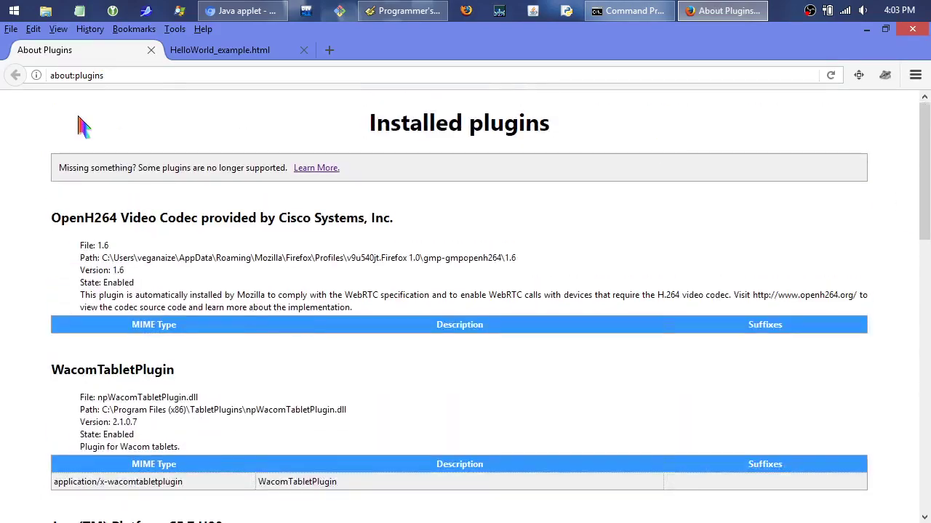
Close the About Plugins tab, glance at HelloWorld.html in Programmer's Notepad and minimize it, and close Firefox with its last tab.
left_click(151, 53)
left_click(409, 10)
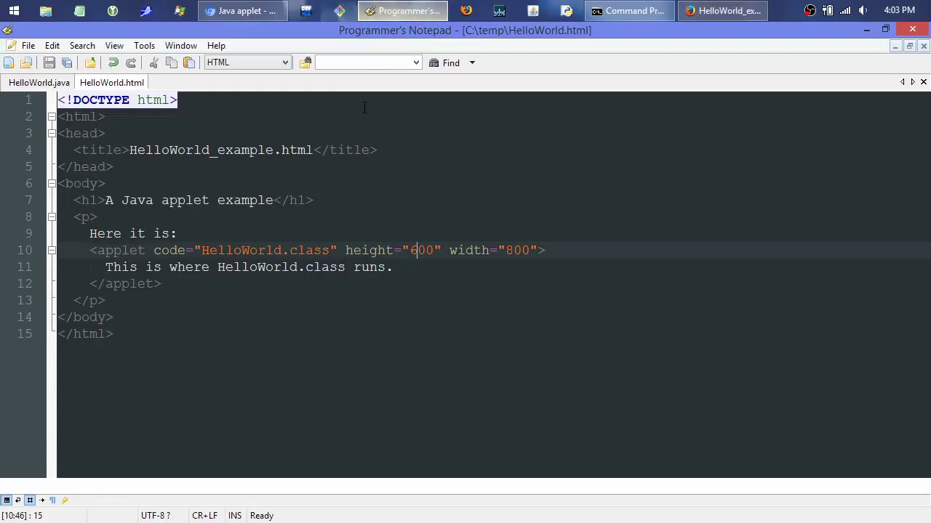
left_click(867, 31)
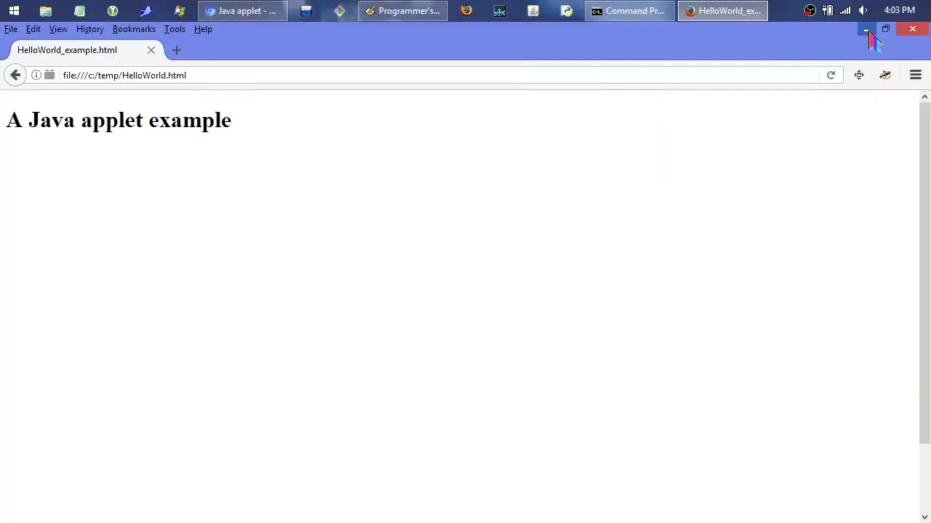
left_click(152, 50)
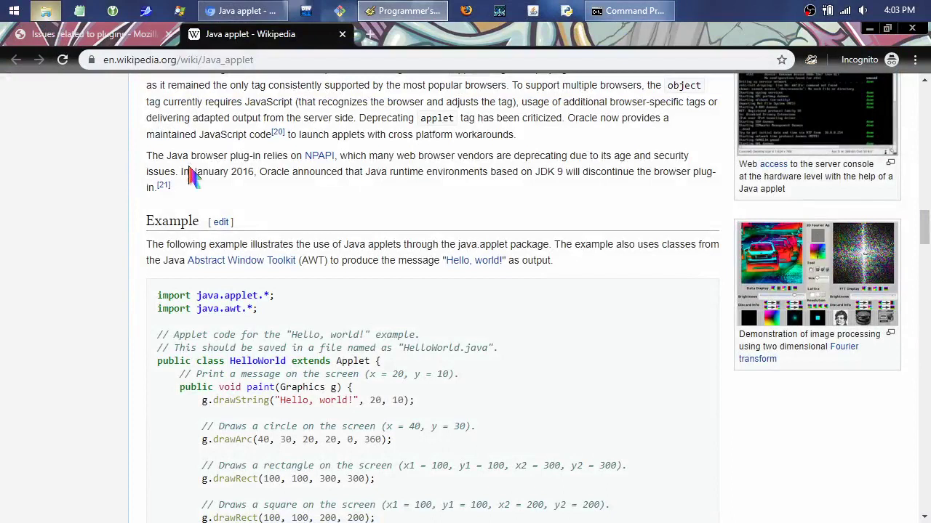
Open File Explorer and go to the plugins folder in C:\Program Files (x86)\Mozilla Firefox ESR.
key("super+e")
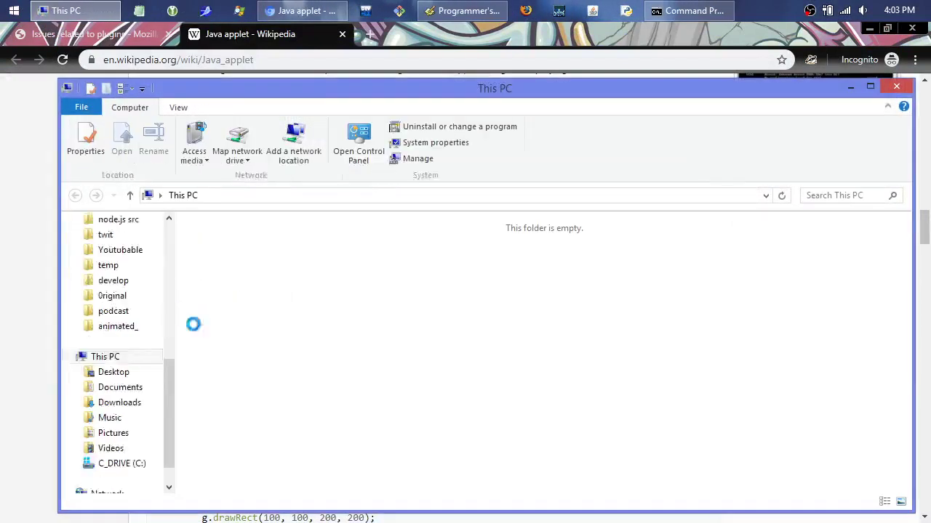
double_click(476, 370)
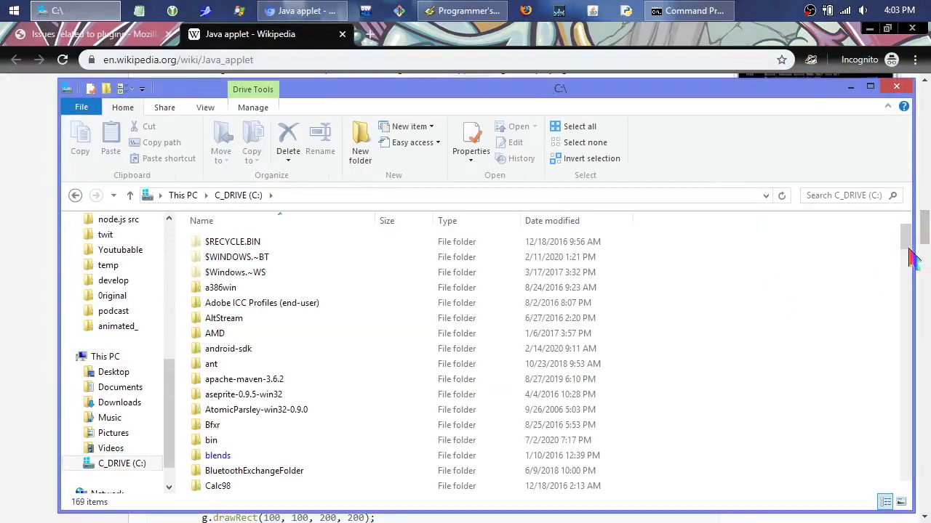
left_click_drag(906, 251, 909, 393)
double_click(309, 353)
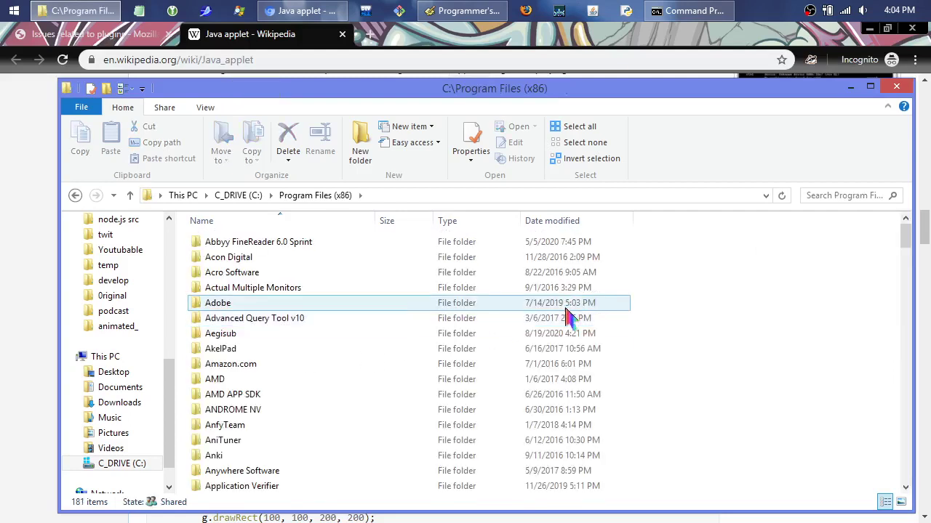
left_click_drag(907, 235, 914, 336)
left_click_drag(916, 354, 918, 395)
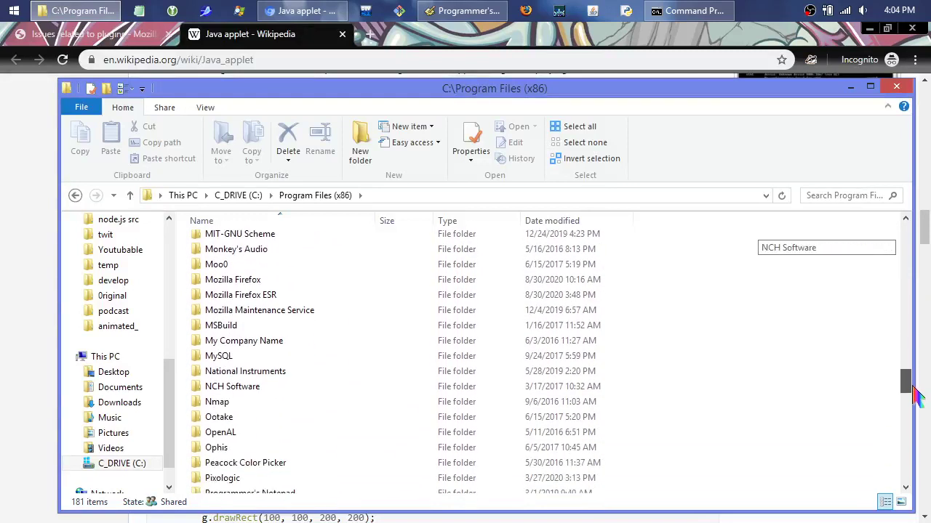
double_click(246, 295)
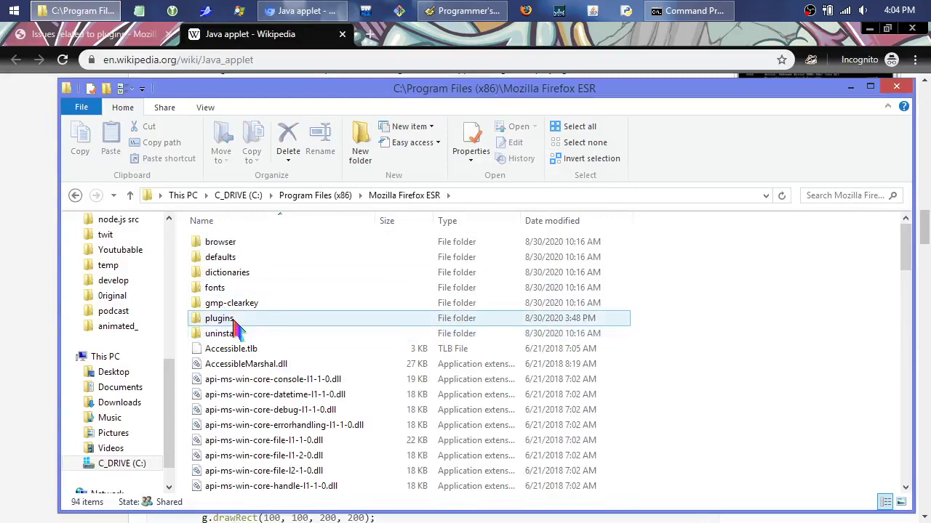
left_click(239, 322)
double_click(250, 323)
Delete msvcr100.dll and npjp2.dll from the plugins folder, granting administrator permission.
left_click_drag(276, 303, 190, 237)
left_click(291, 136)
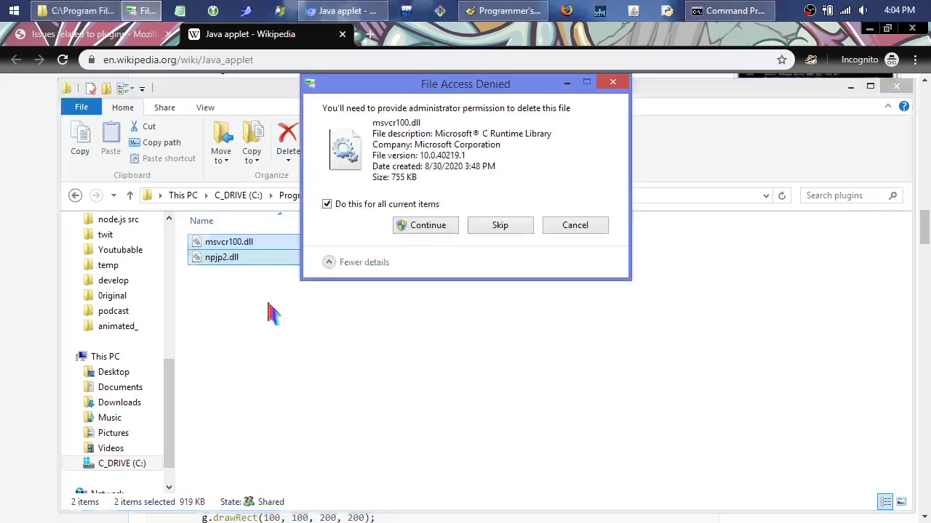
left_click(429, 228)
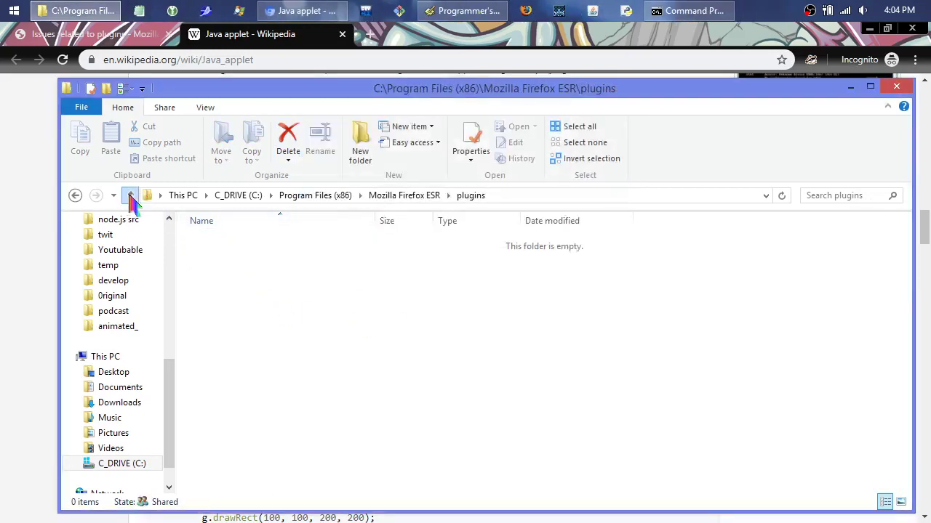
Go up to the Mozilla Firefox ESR folder and delete its empty plugins folder with administrator permission.
left_click(129, 195)
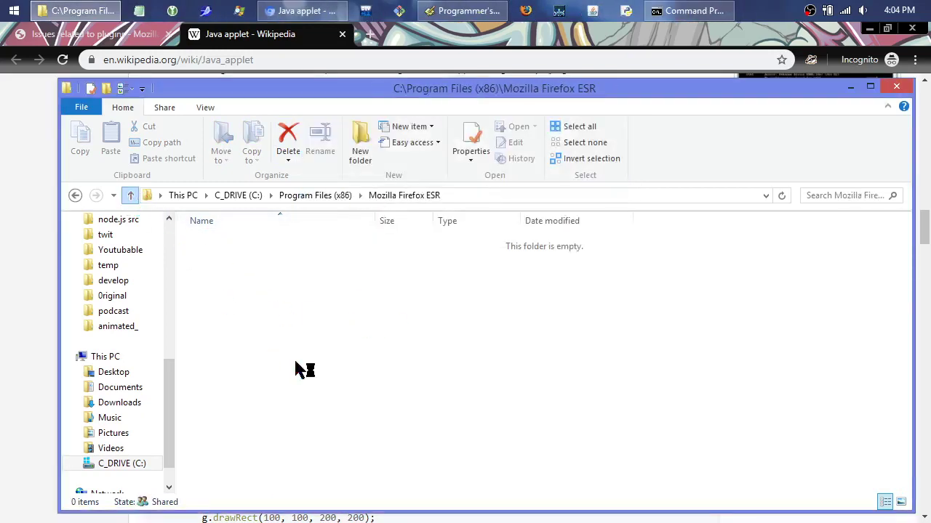
left_click(291, 138)
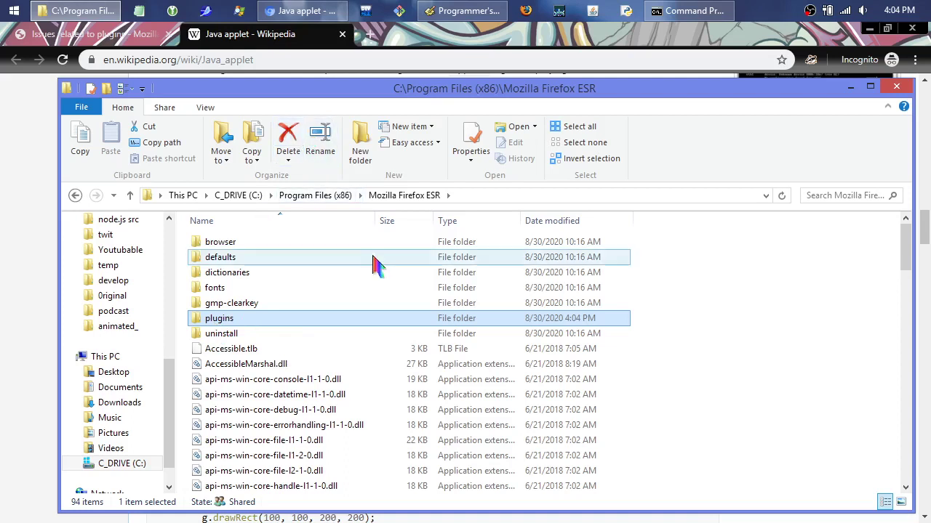
left_click(429, 181)
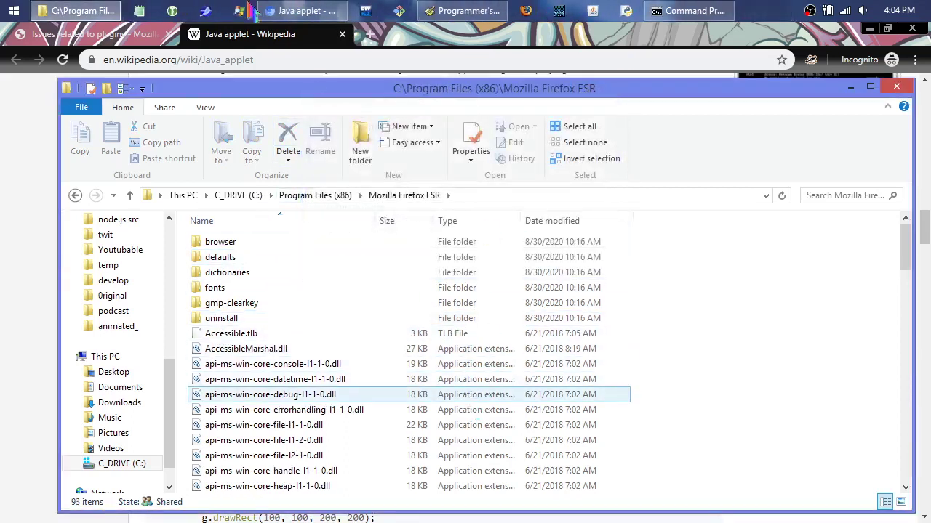
Launch Mozilla Firefox ESR and load about:plugins to review the installed plugins.
left_click(14, 10)
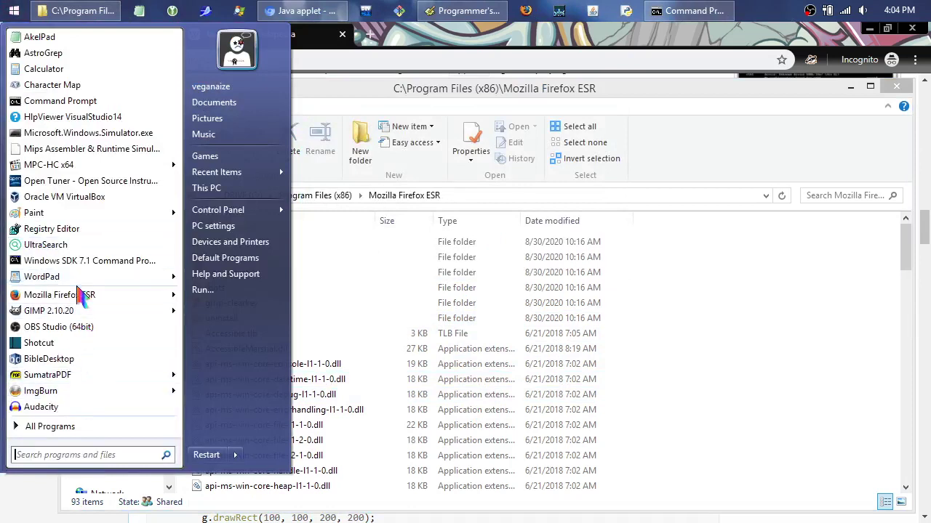
left_click(374, 308)
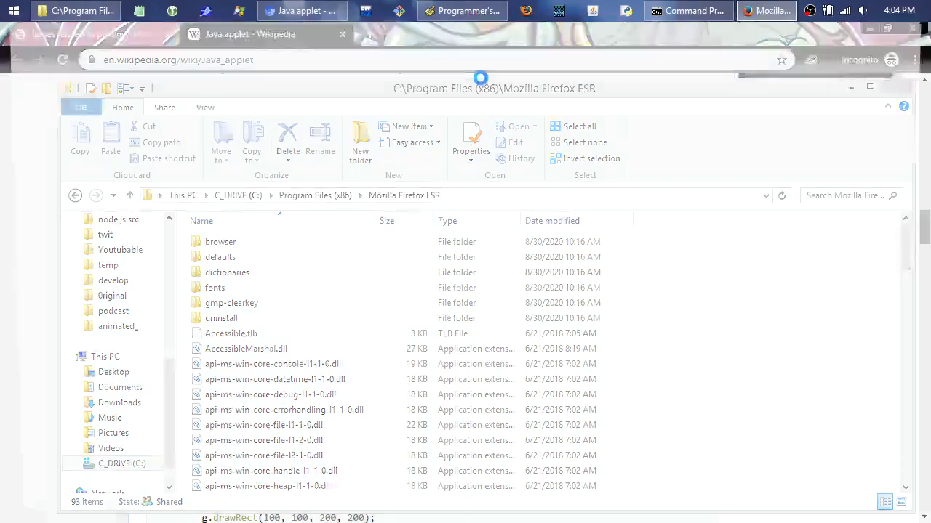
type("about:plugins")
key("Return")
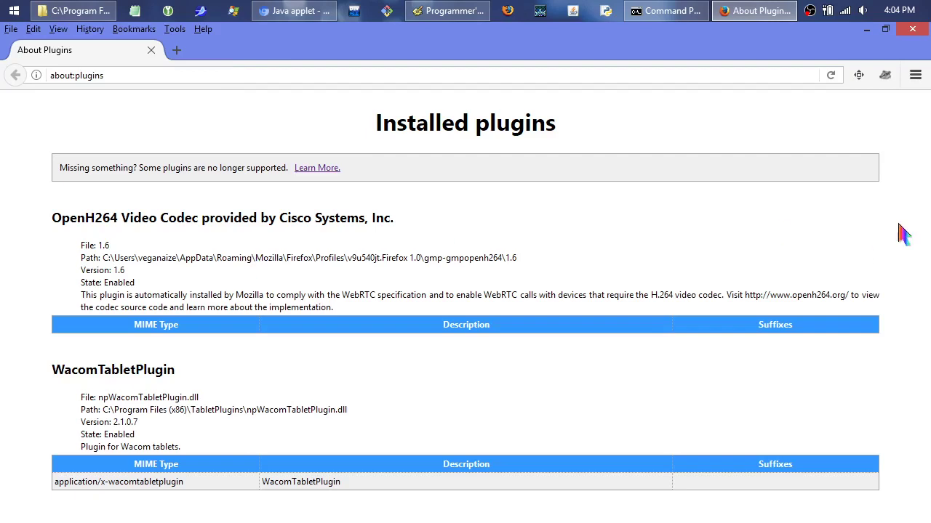
Check the plugin list in Add-ons Manager, and close Firefox and the Mozilla Firefox ESR folder window.
left_click(175, 30)
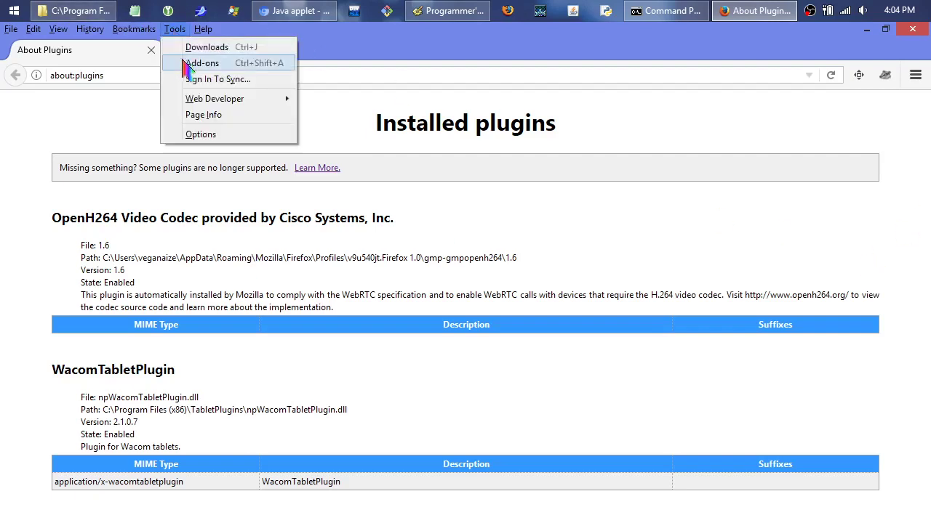
left_click(175, 62)
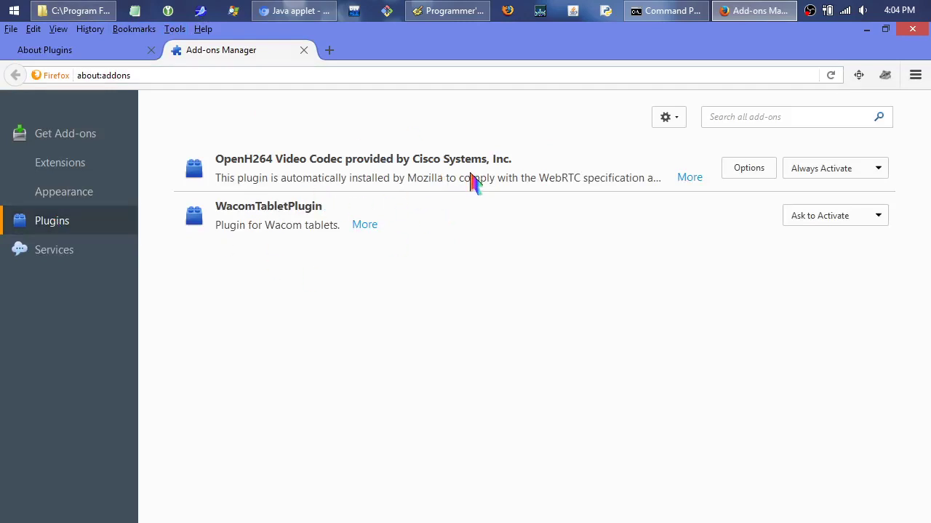
left_click(304, 50)
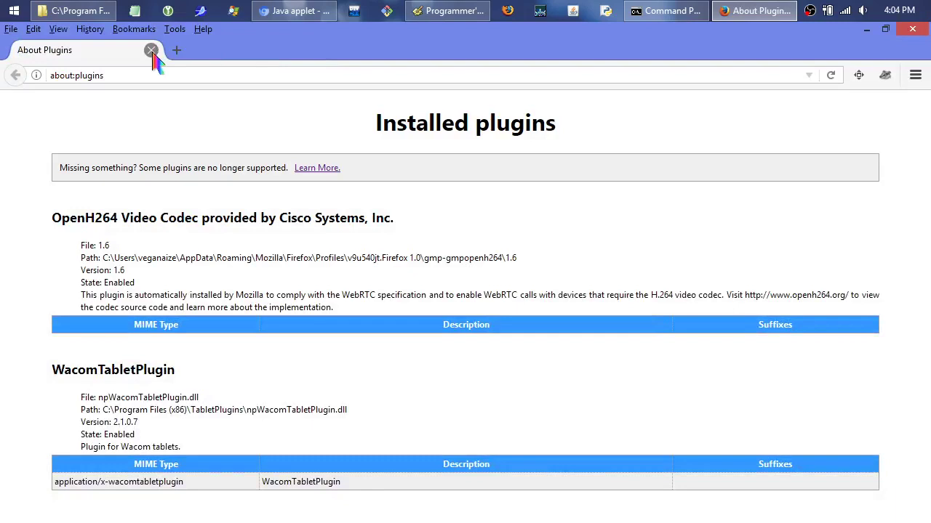
left_click(176, 48)
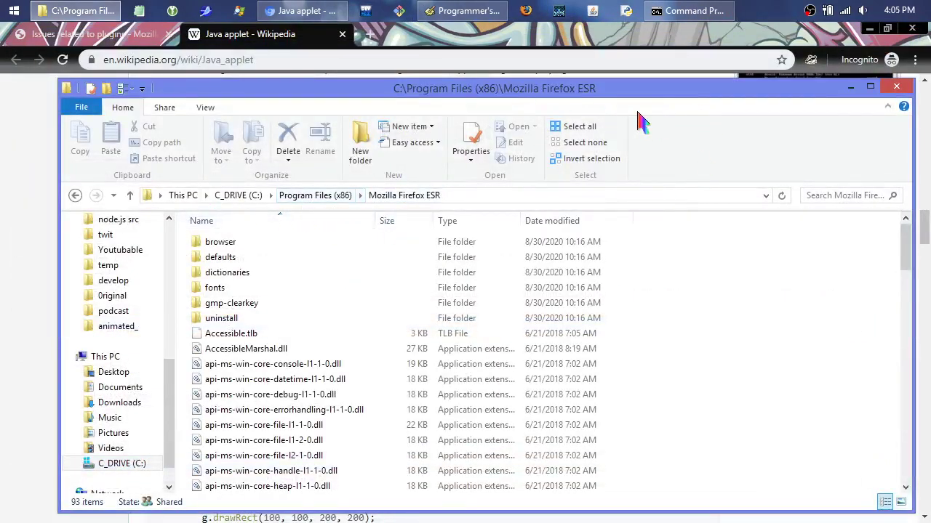
left_click(897, 88)
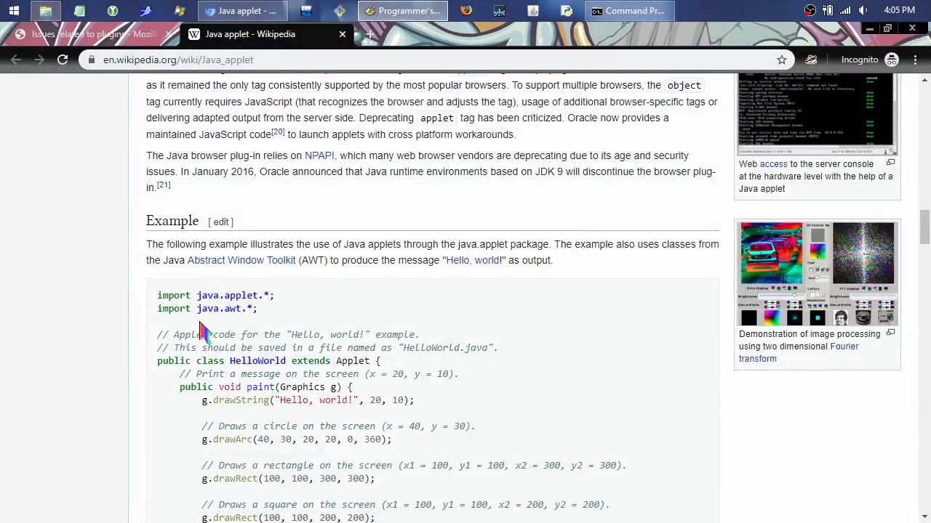
Open the Windows folder inside Downloads and delete Firefox Setup 52.9.0esr (64-bit).exe.
key("super+e")
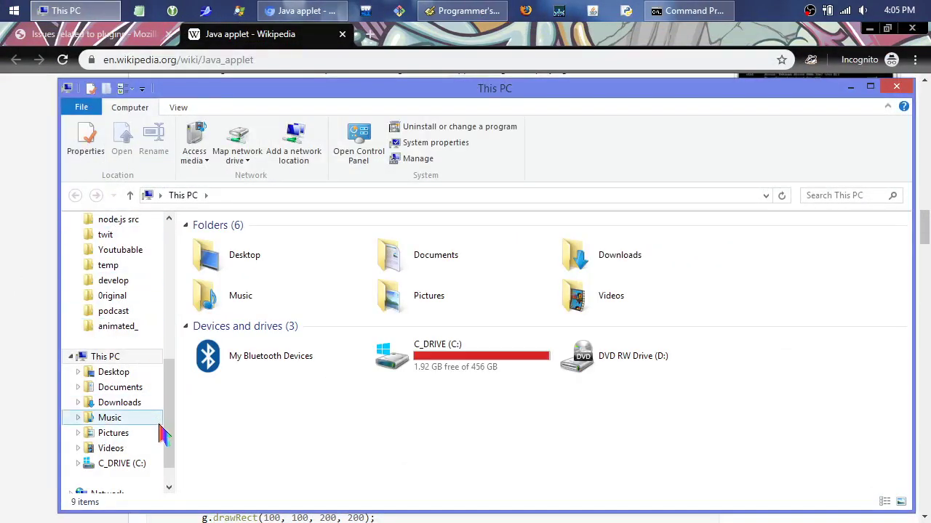
left_click(138, 407)
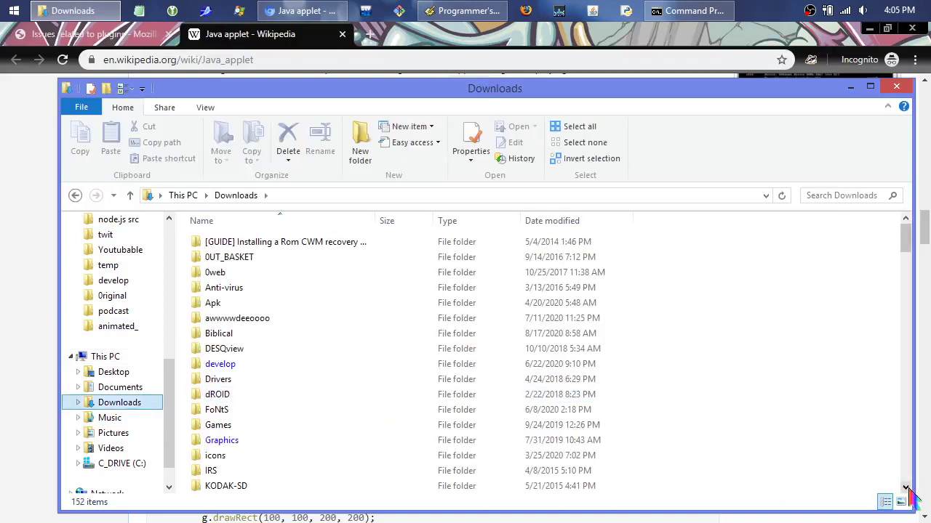
left_click_drag(906, 488, 906, 488)
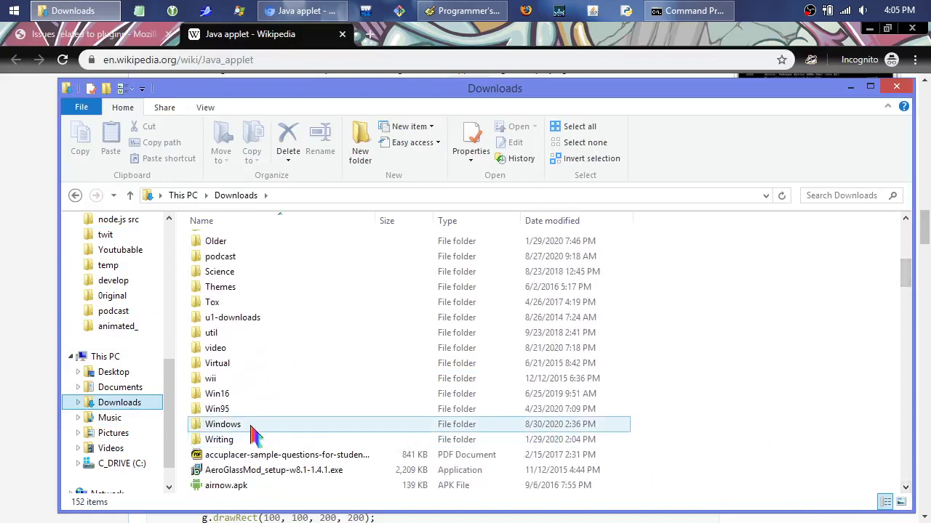
double_click(240, 428)
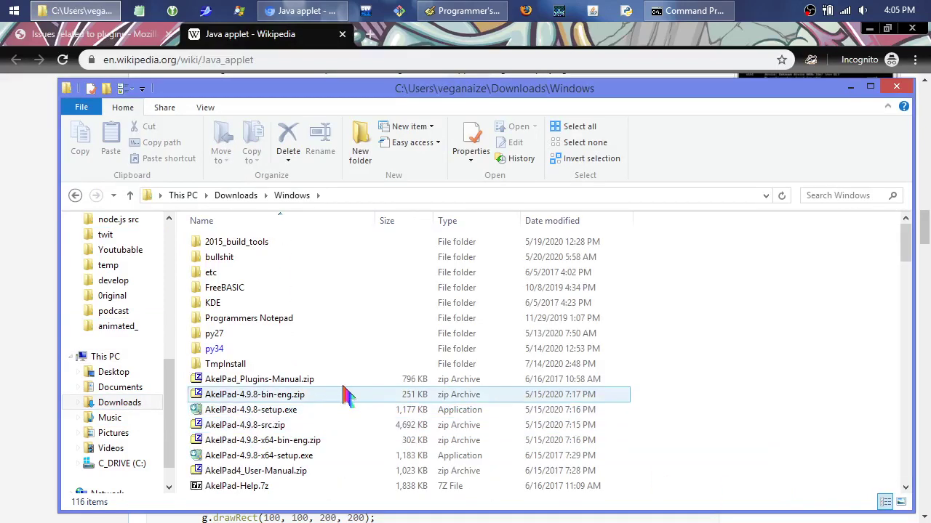
left_click_drag(905, 236, 921, 326)
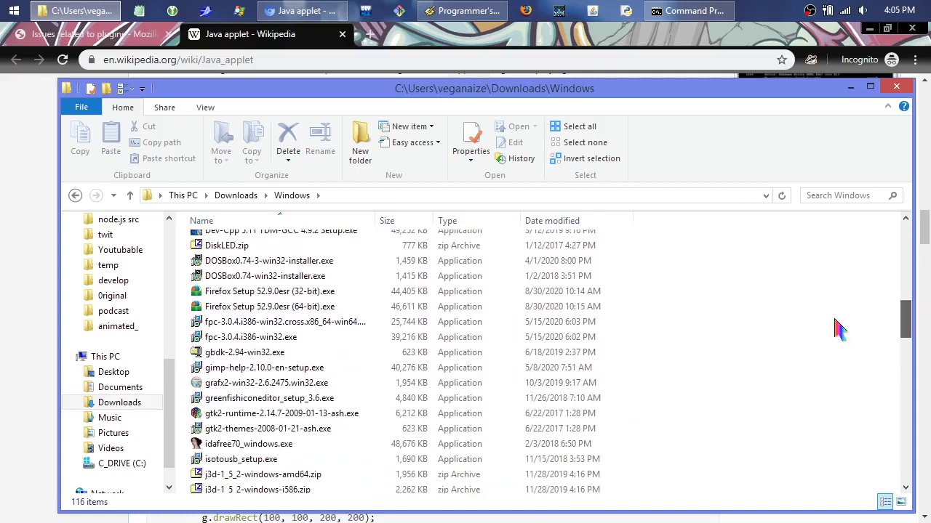
left_click(268, 307)
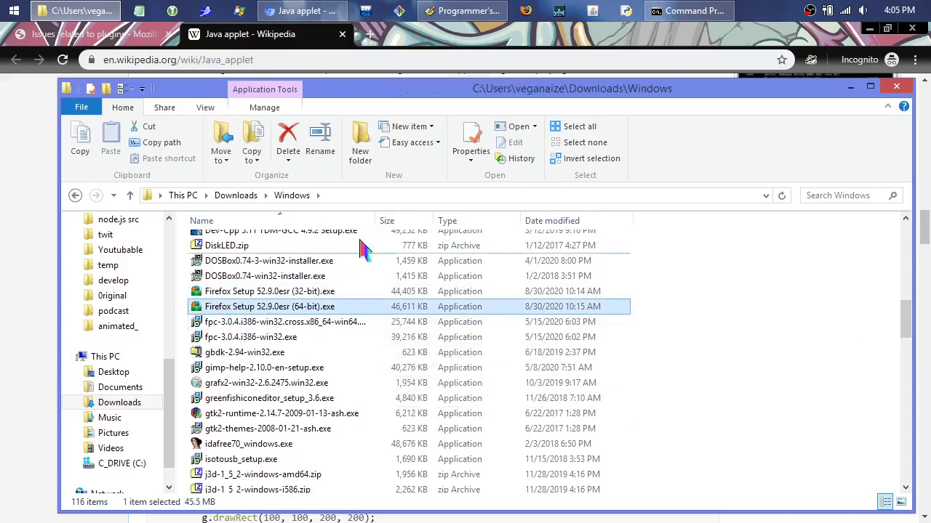
left_click(285, 135)
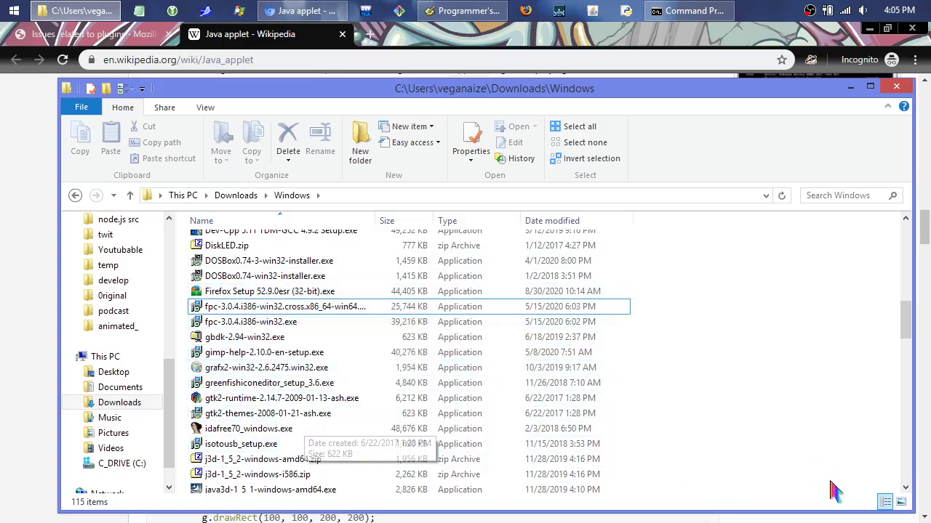
Run jdk-8u121-windows-i586.exe from the Windows downloads folder and close the folder window.
scroll(906, 498, "down", 3)
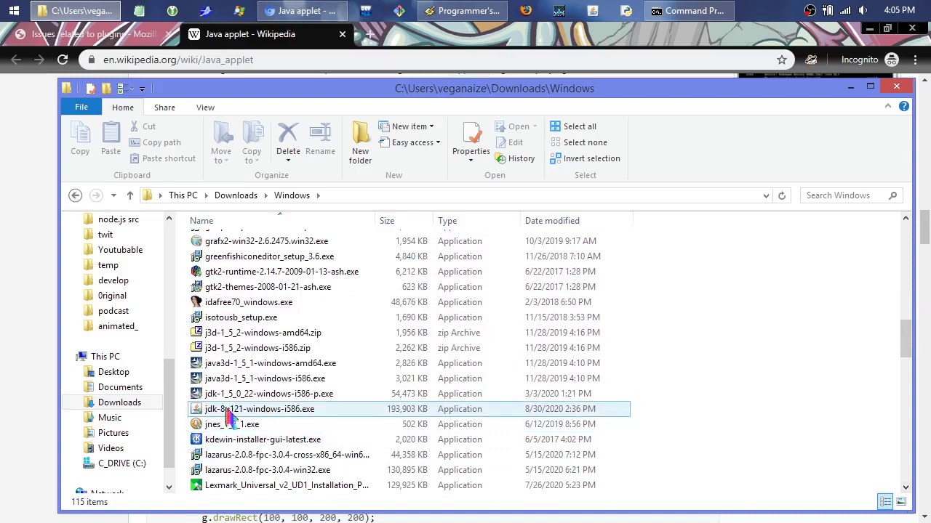
double_click(296, 411)
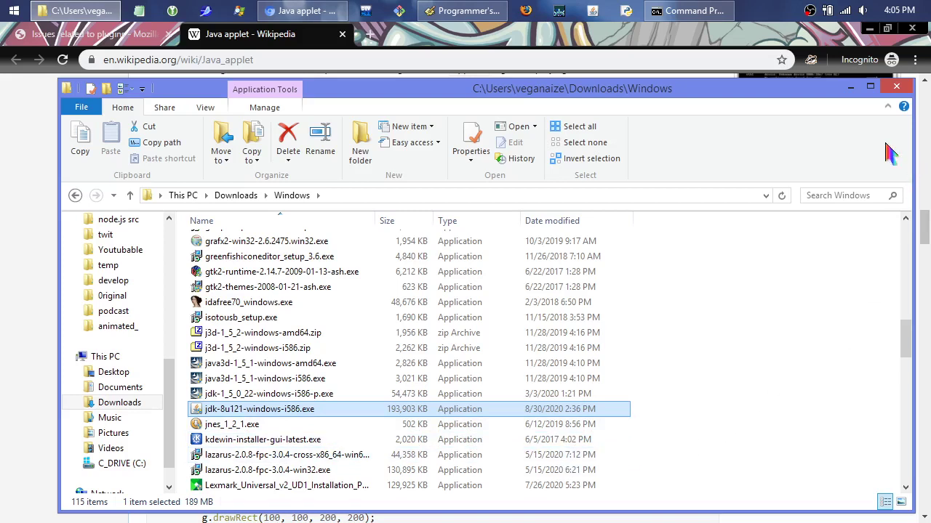
left_click(905, 89)
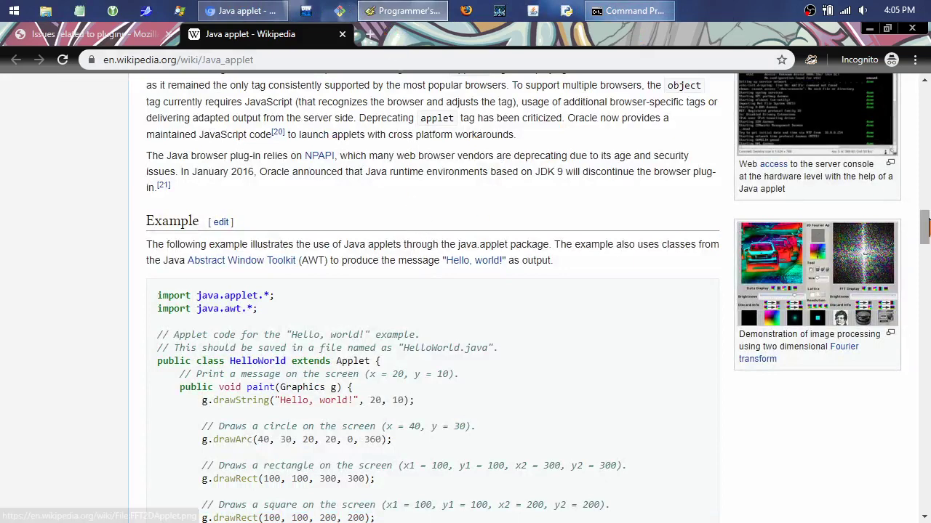
left_click_drag(926, 227, 927, 416)
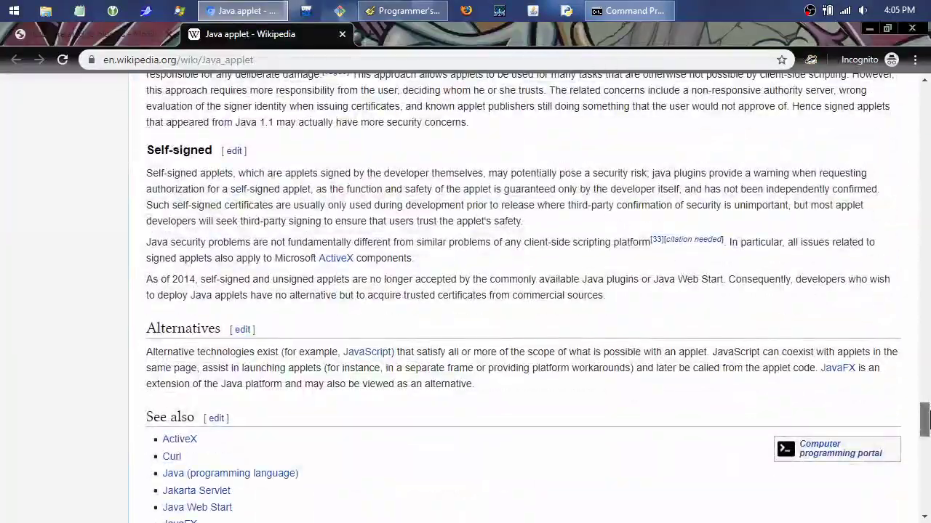
mouse_move(926, 416)
left_mouse_down()
mouse_move(927, 427)
mouse_move(926, 396)
mouse_move(926, 423)
left_mouse_up()
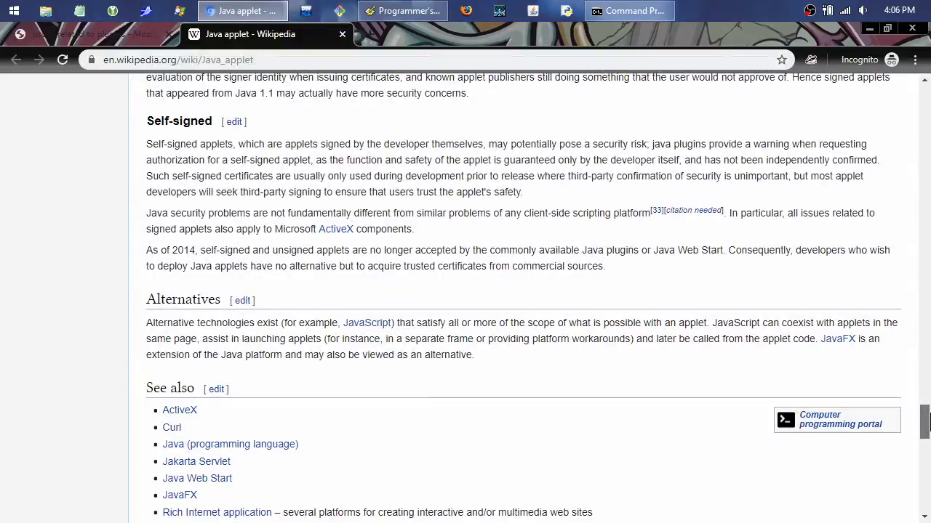
left_click_drag(927, 422, 926, 80)
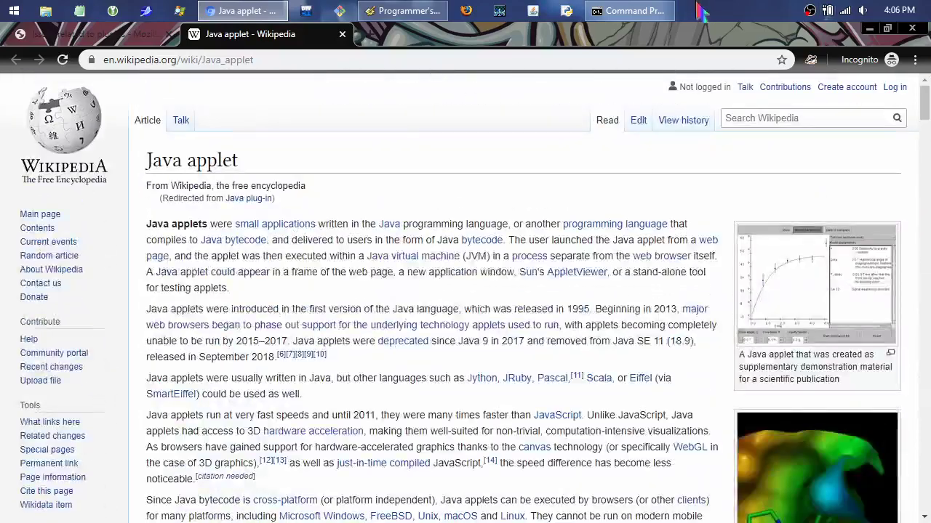
Check the running processes in Task Manager, and close it.
right_click(732, 10)
left_click(799, 108)
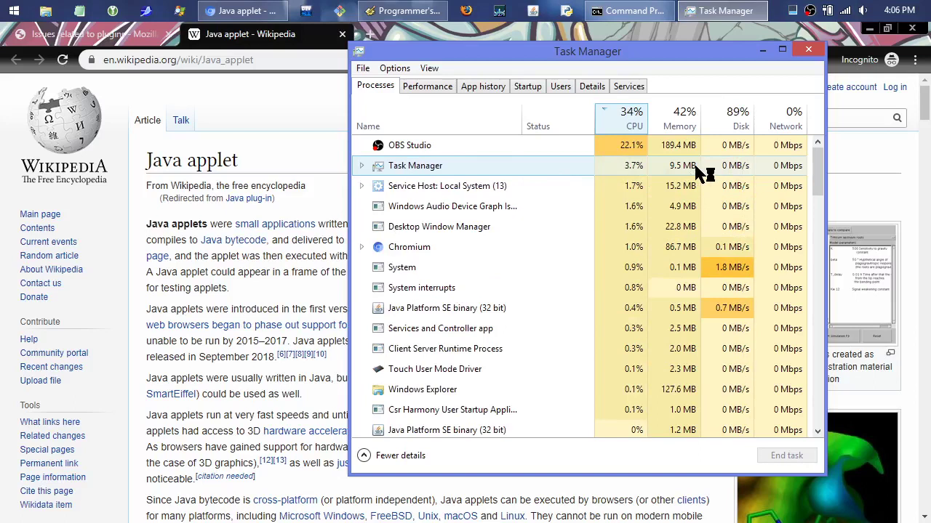
left_click(809, 50)
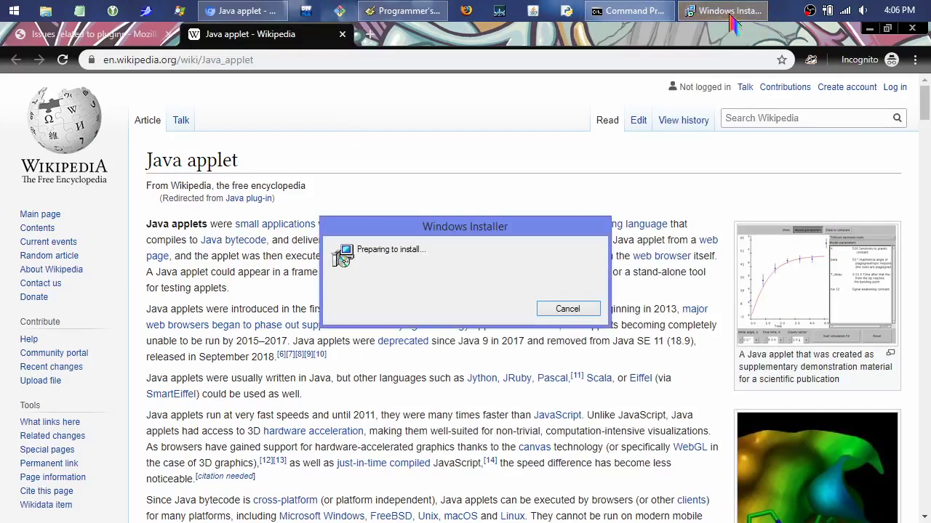
Close the Command Prompt window and advance the Java SE Development Kit 8 Update 121 installer to Custom Setup.
left_click(626, 11)
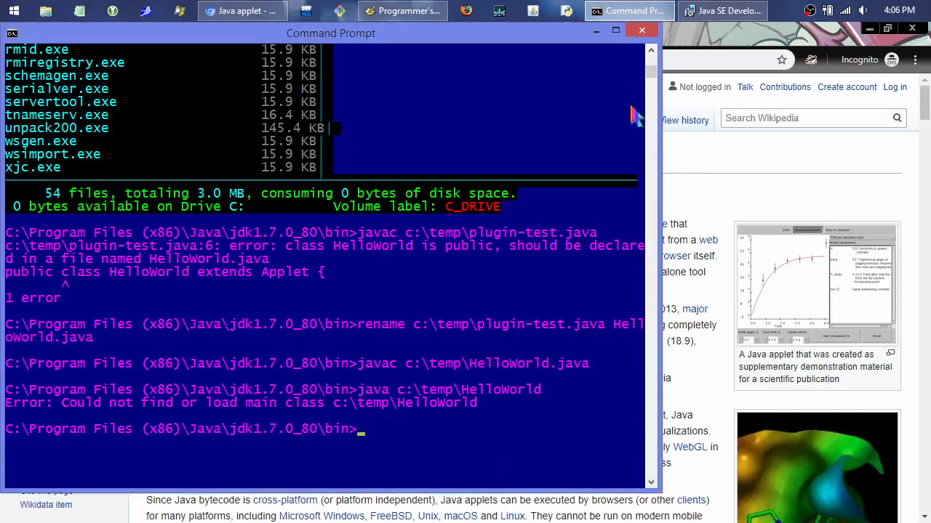
left_click(642, 30)
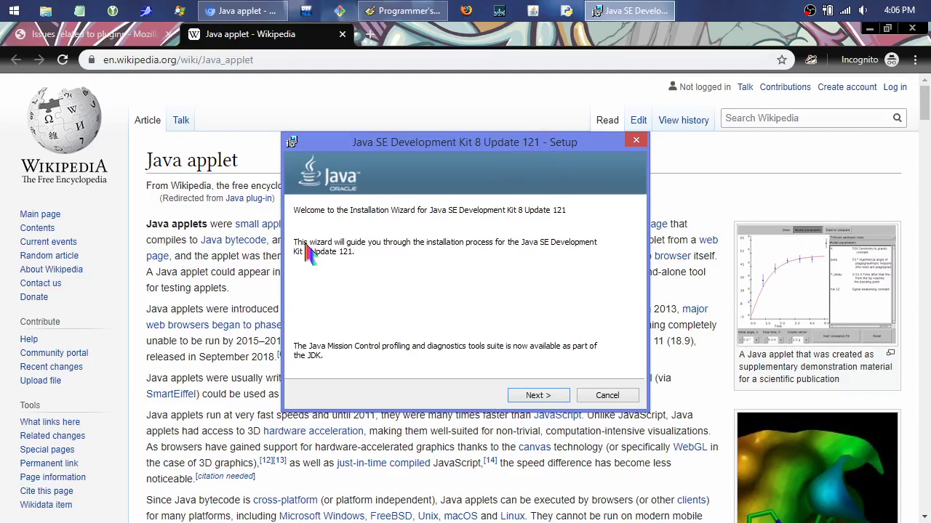
left_click(538, 395)
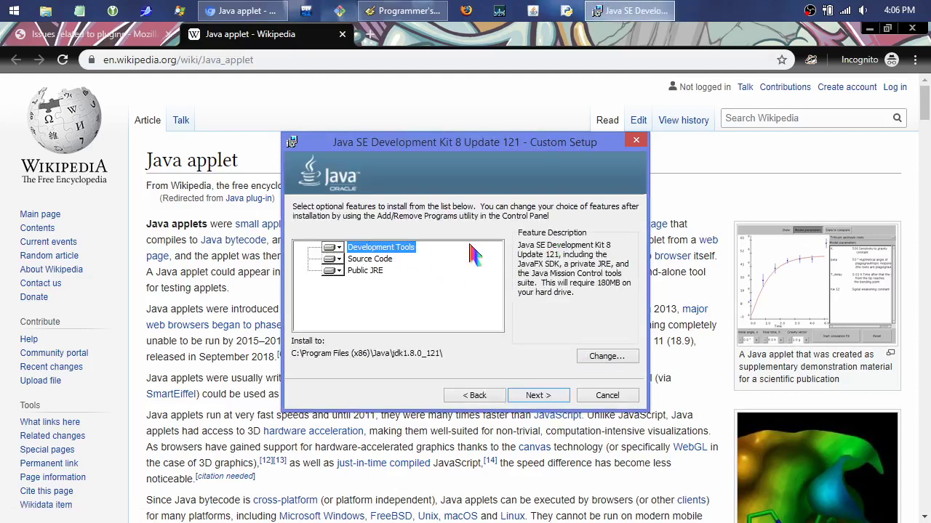
Review the Source Code and Public JRE feature options, start the JDK installation, and minimize the installer.
left_click(369, 259)
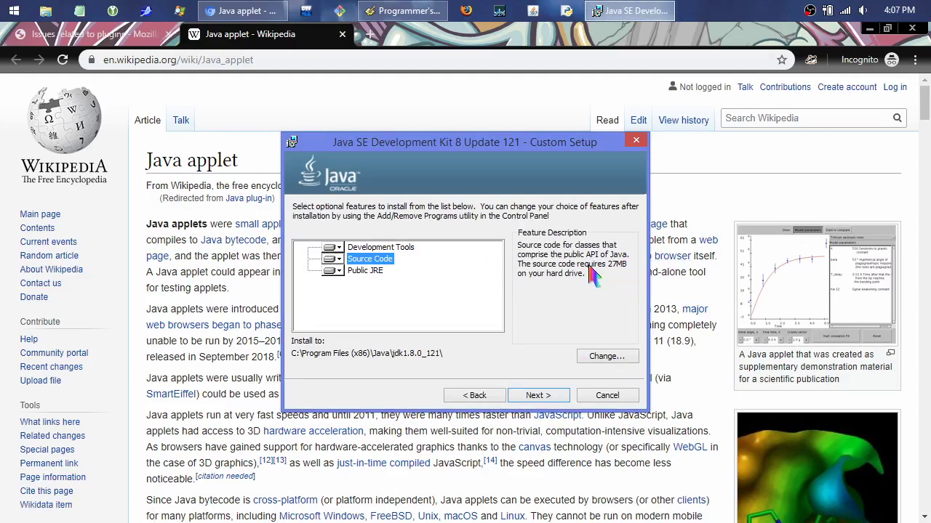
left_click(332, 262)
left_click(337, 266)
left_click(337, 271)
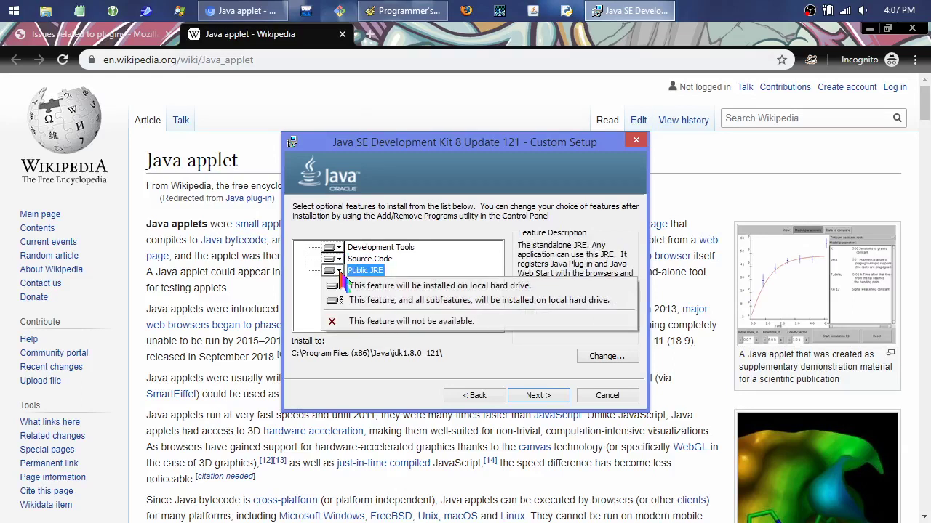
left_click(342, 277)
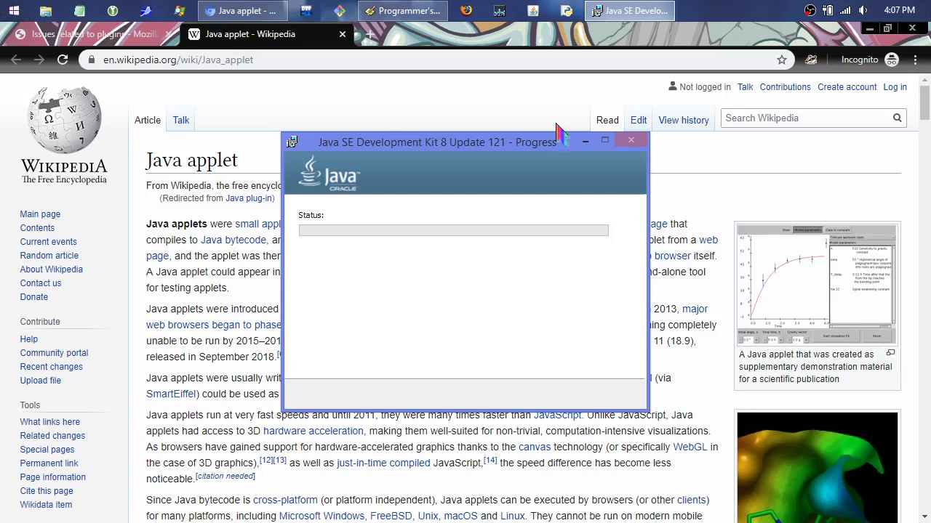
left_click(587, 141)
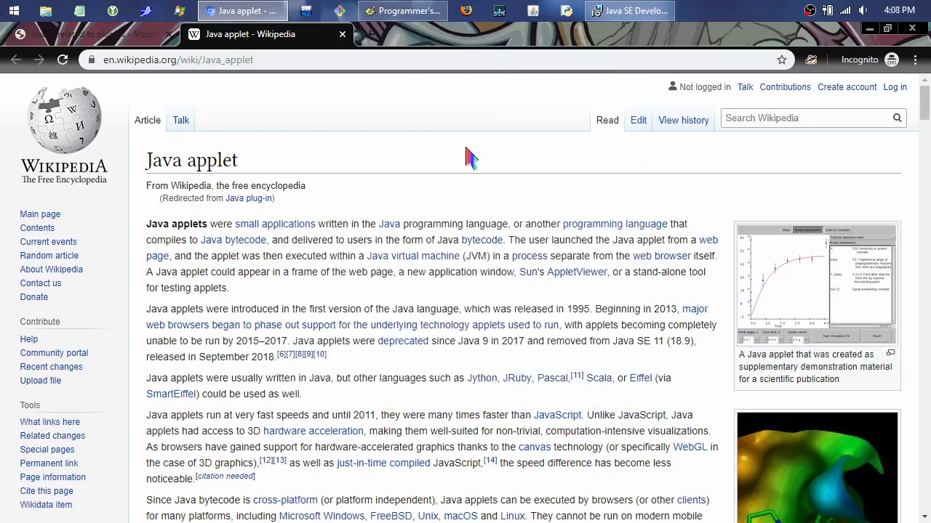
Read the Java applet article's Overview, Technical information, and Embedding into a web page sections.
scroll(467, 159, "down", 5)
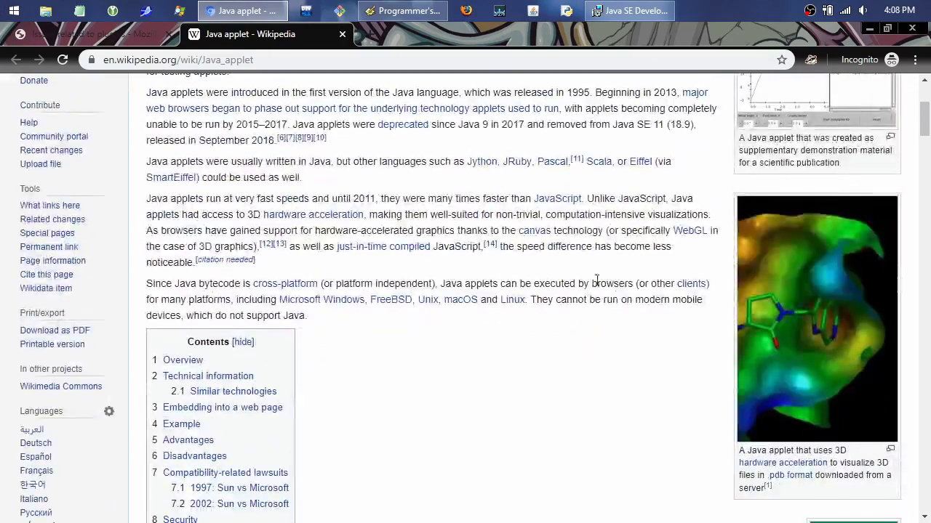
scroll(619, 353, "down", 5)
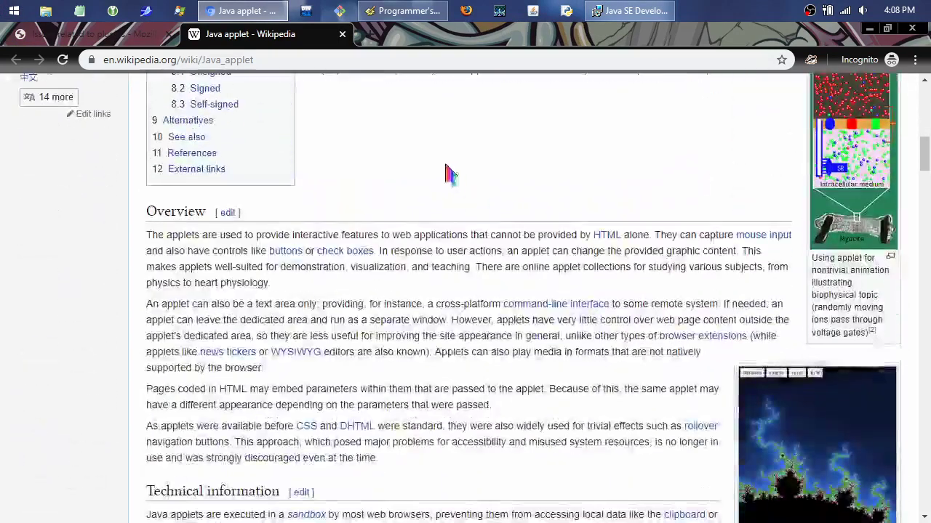
scroll(422, 153, "down", 1)
scroll(425, 184, "down", 1)
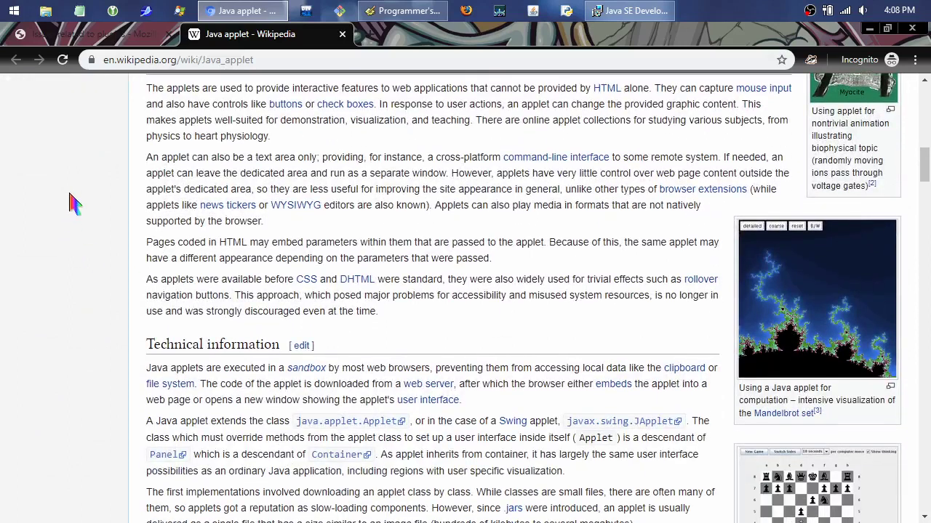
scroll(77, 233, "down", 3)
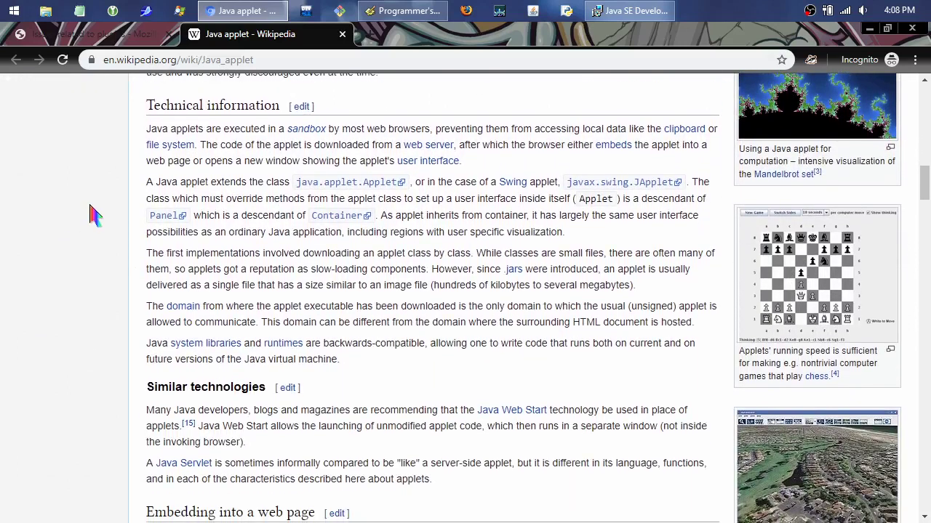
mouse_move(620, 151)
middle_click(49, 244)
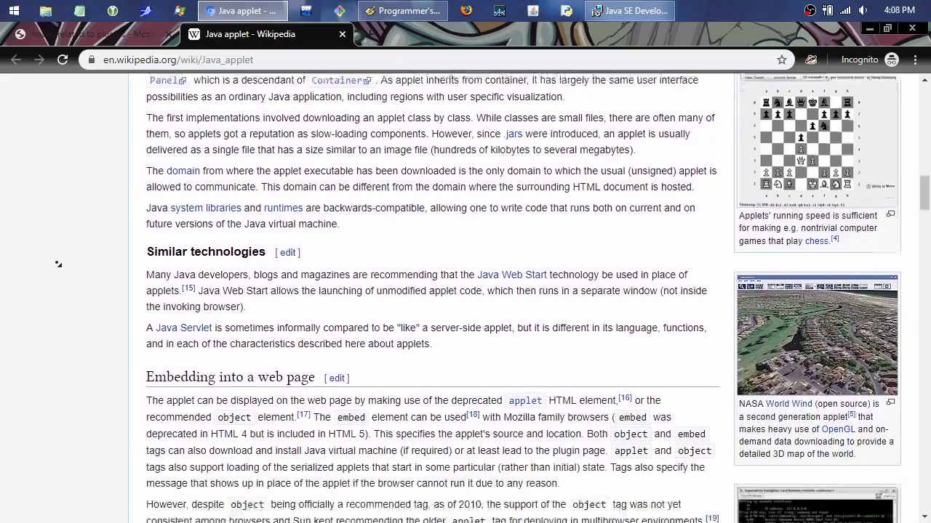
middle_click(58, 266)
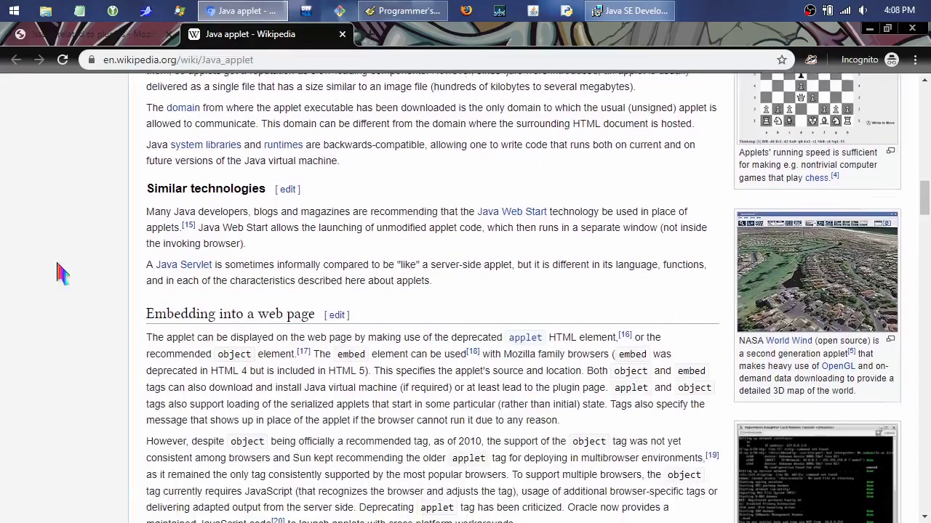
middle_click(65, 216)
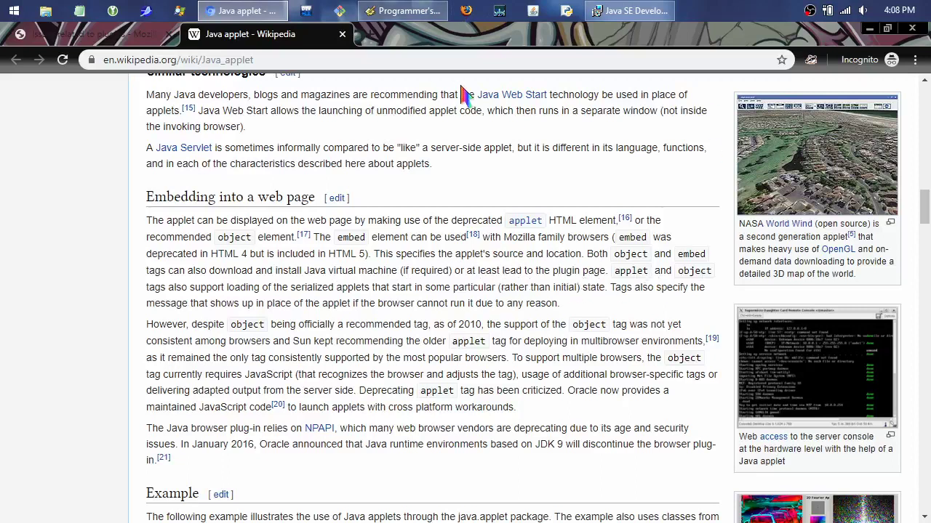
Launch Mozilla Firefox ESR and minimize its window once it has opened.
left_click(14, 10)
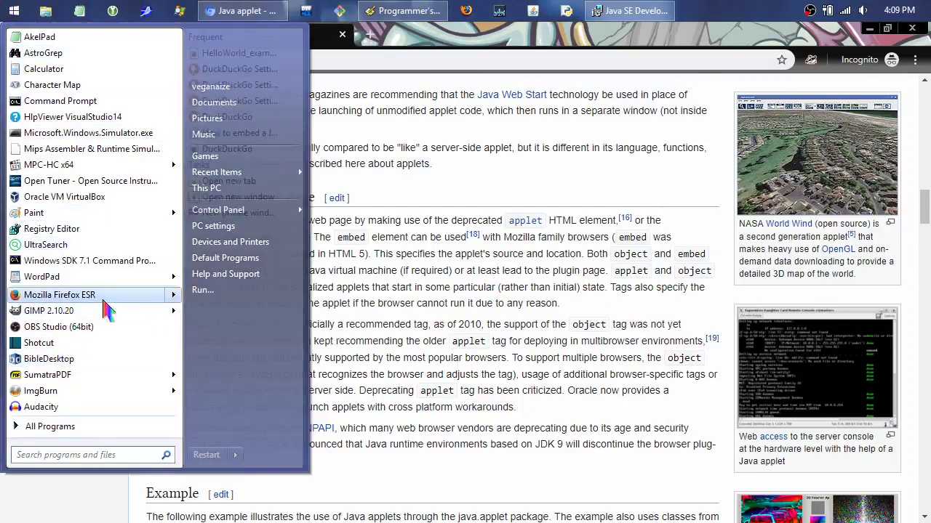
left_click_drag(104, 299, 327, 259)
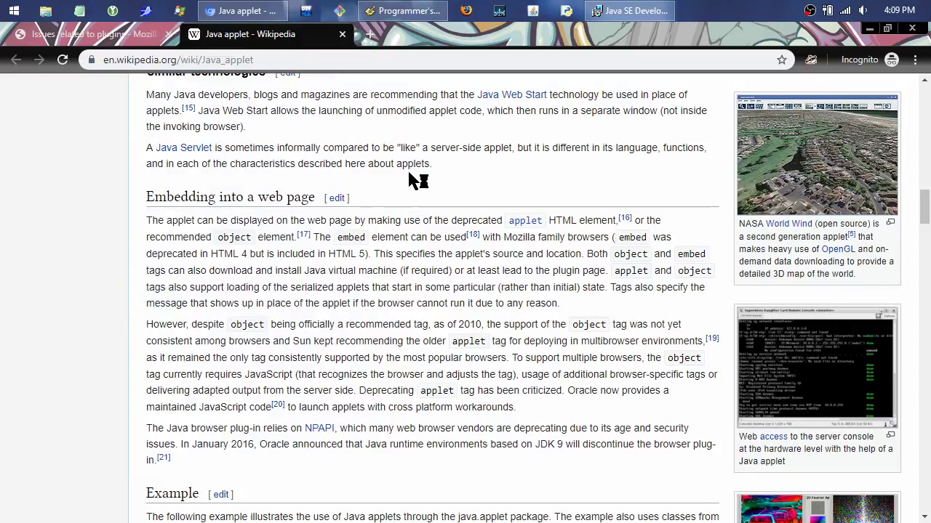
left_click_drag(418, 180, 114, 226)
scroll(102, 254, "down", 1)
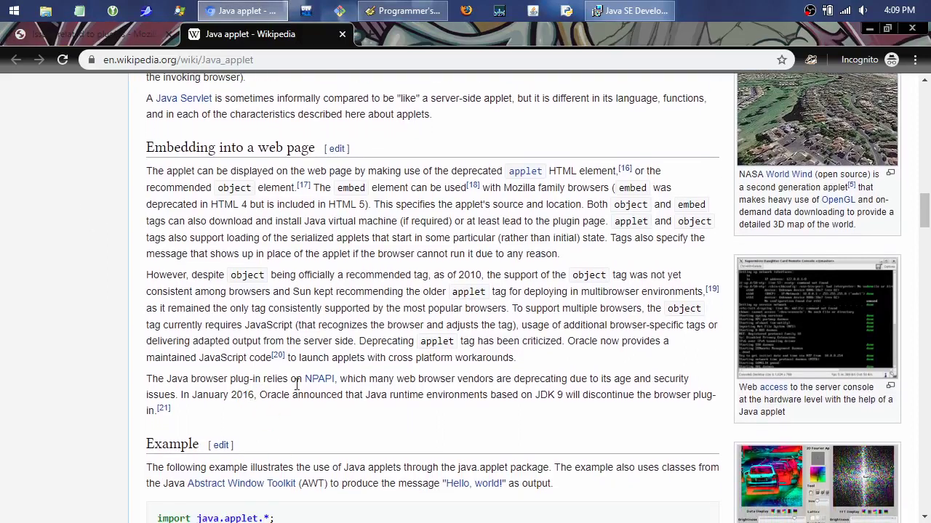
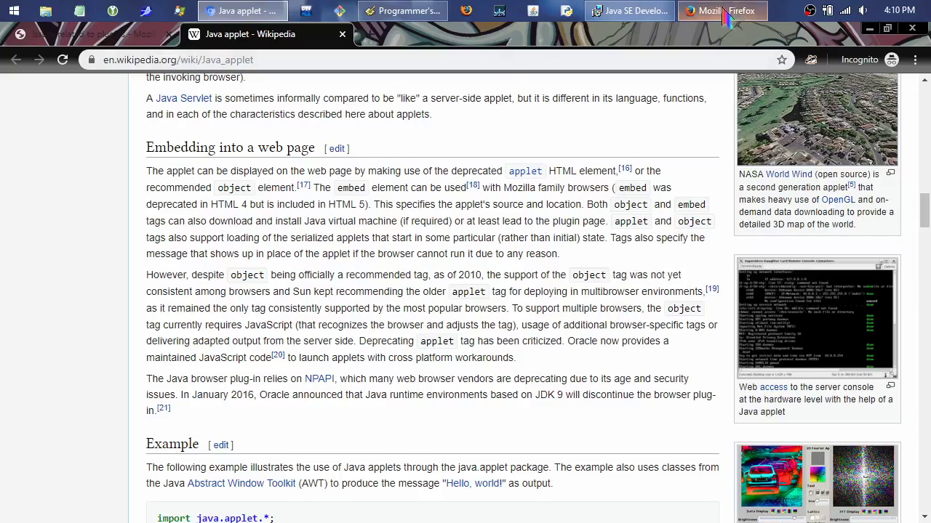
left_click(680, 34)
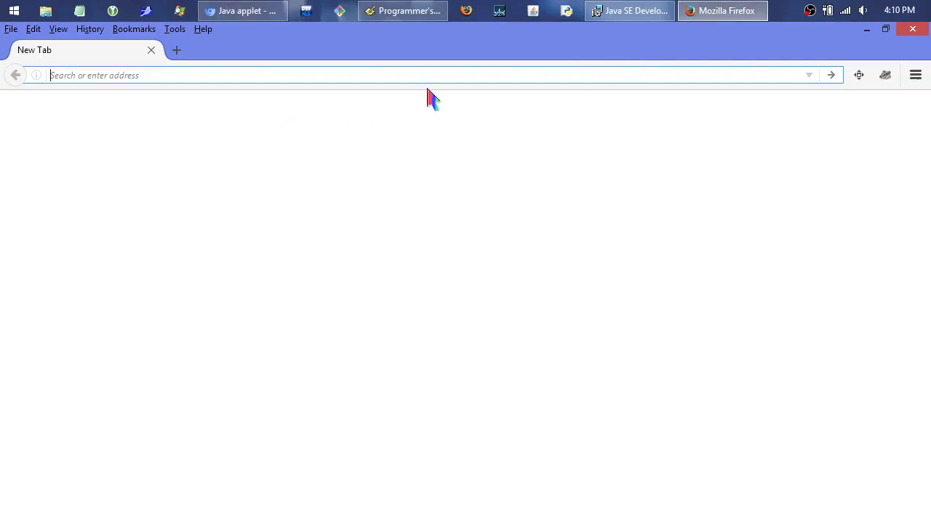
left_click(738, 13)
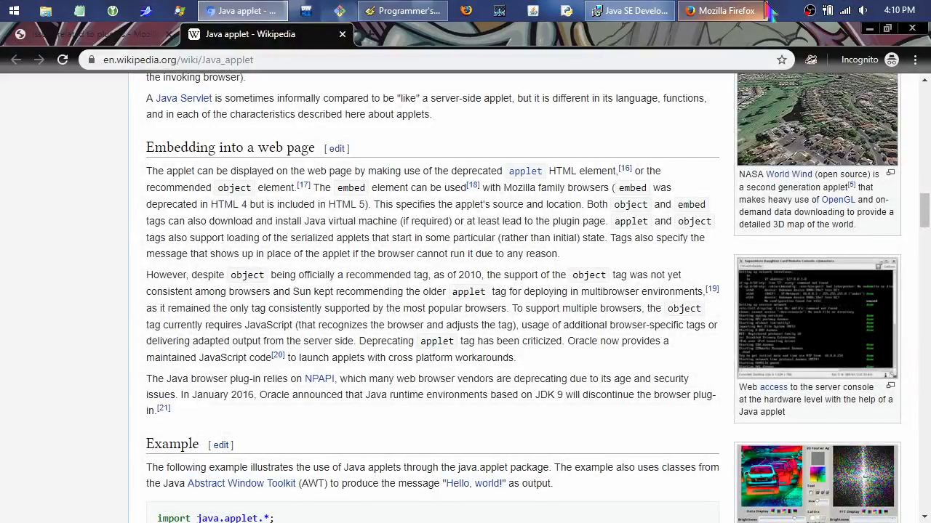
Switch to Mozilla Firefox, search the web for "html embed applet", and open the W3Schools HTML applet tag result.
left_click(765, 10)
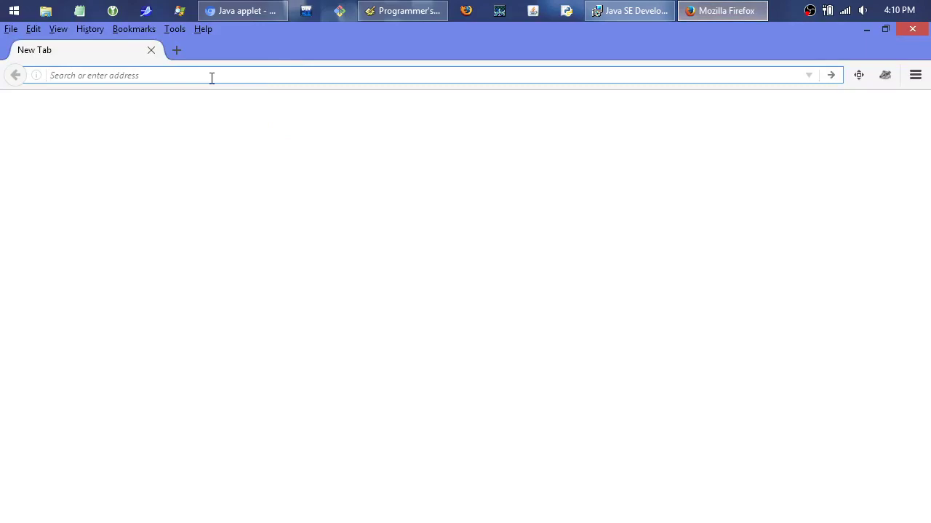
type("hty")
type("l embed applet")
key("Return")
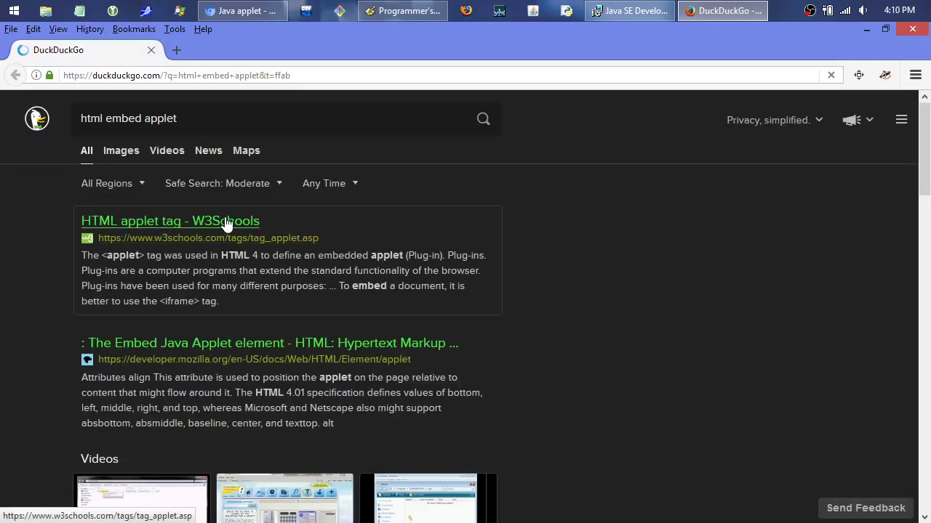
left_click(256, 222)
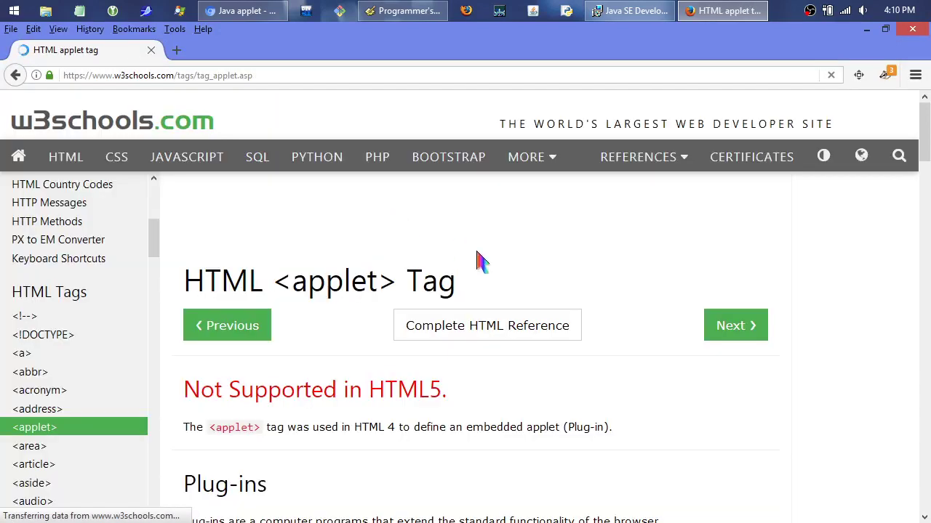
Read the W3Schools applet tag page from its plug-ins section through the embed and object examples, and search it for "java".
scroll(927, 157, "down", 5)
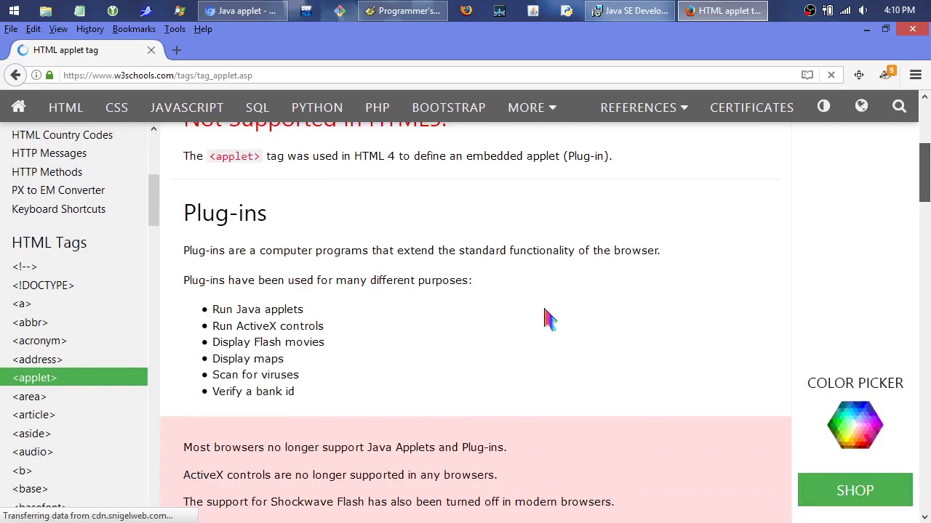
scroll(544, 312, "up", 5)
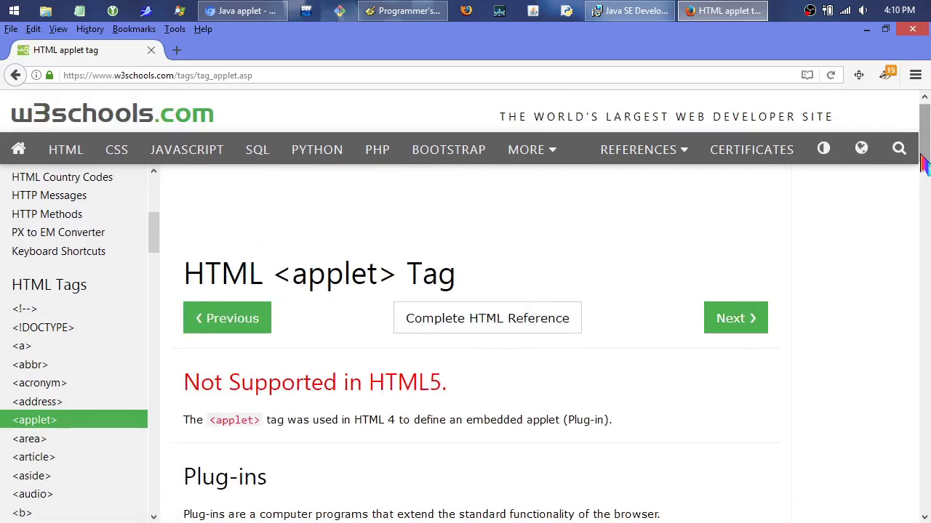
left_click_drag(925, 153, 925, 188)
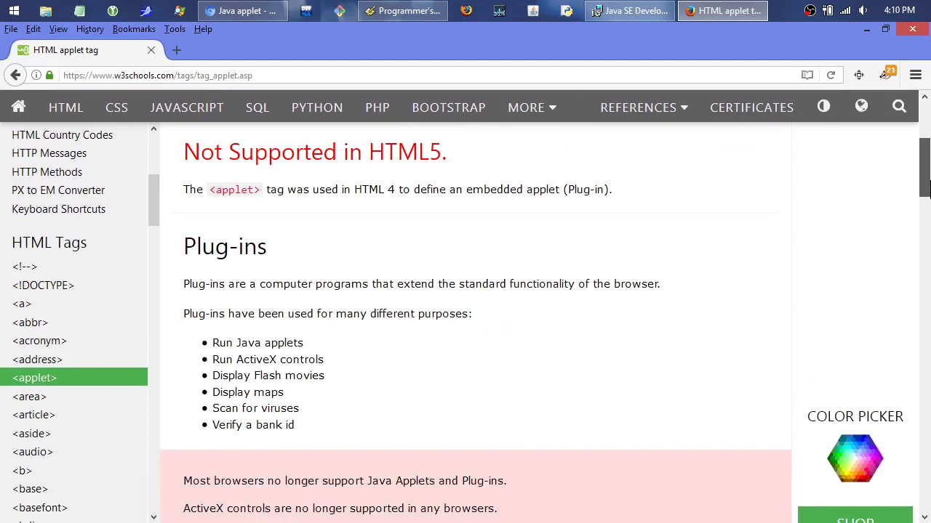
left_click_drag(925, 188, 925, 245)
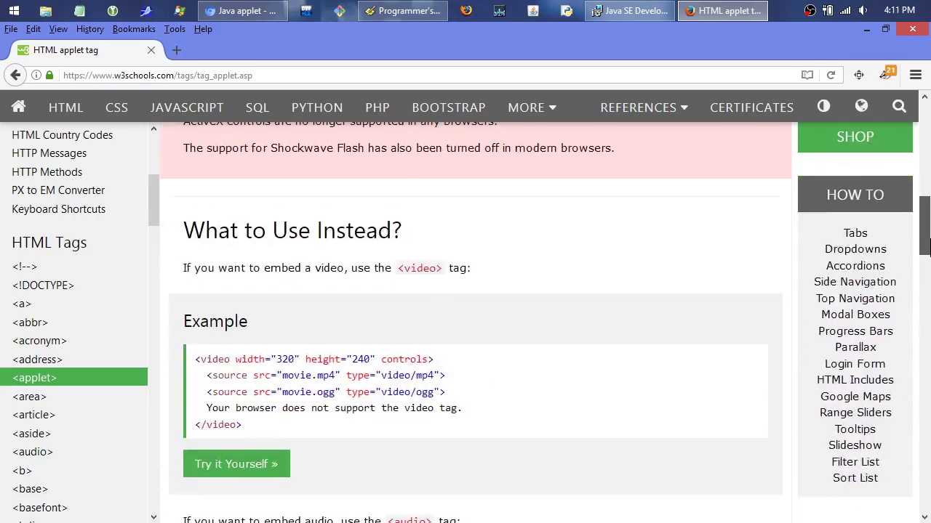
left_click_drag(925, 247, 925, 348)
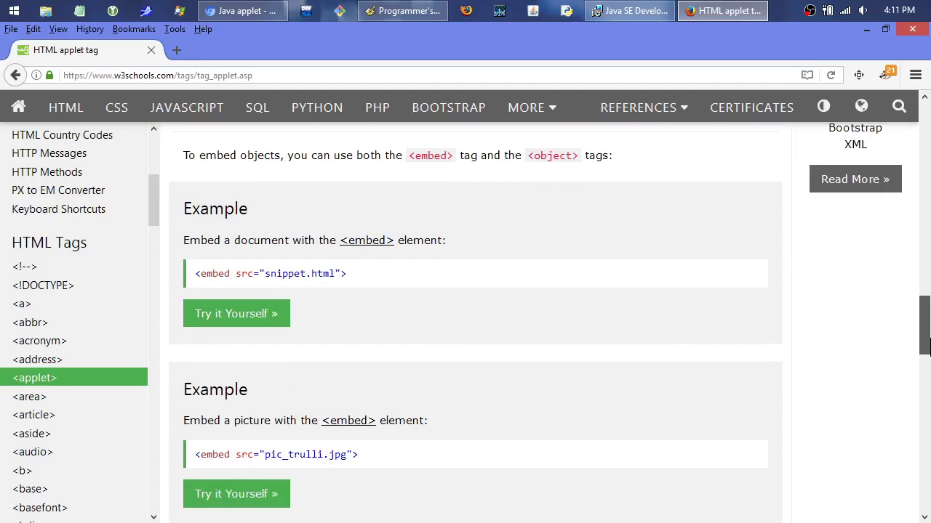
left_click_drag(926, 347, 926, 408)
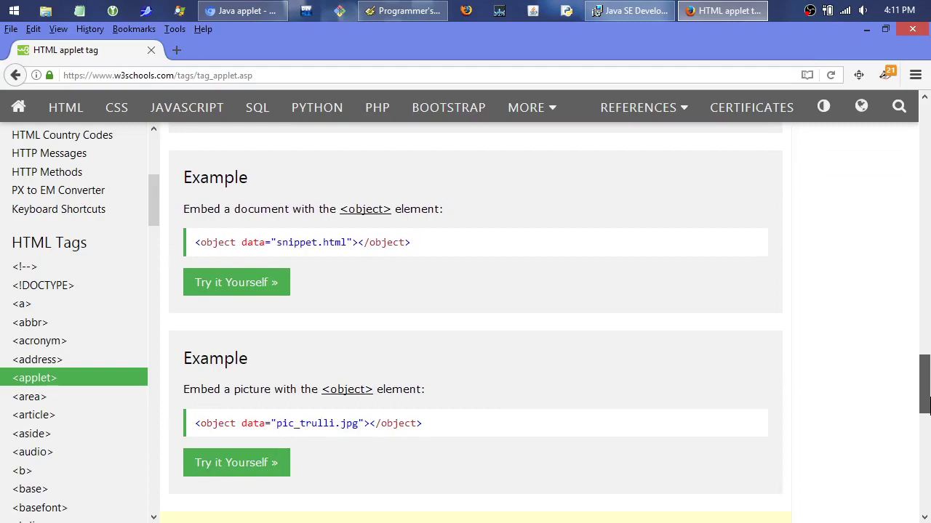
left_click_drag(927, 407, 926, 434)
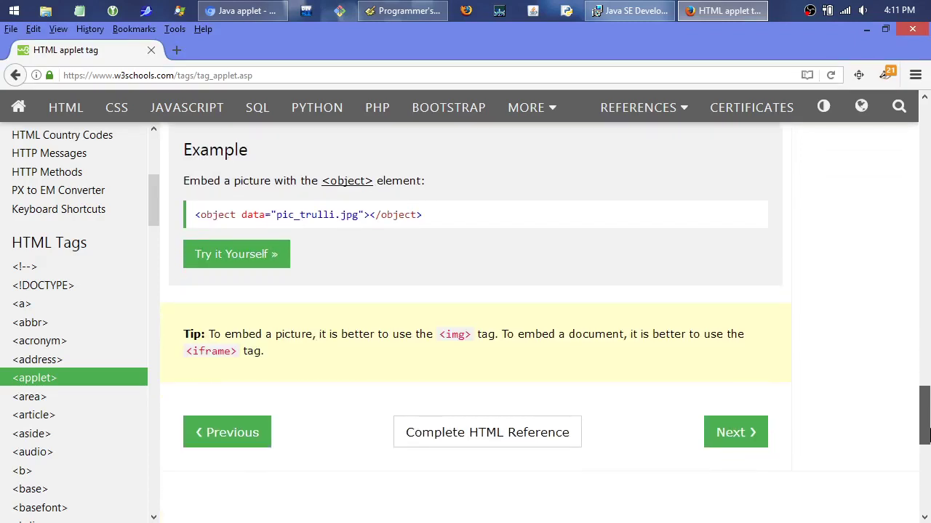
left_click_drag(926, 433, 927, 384)
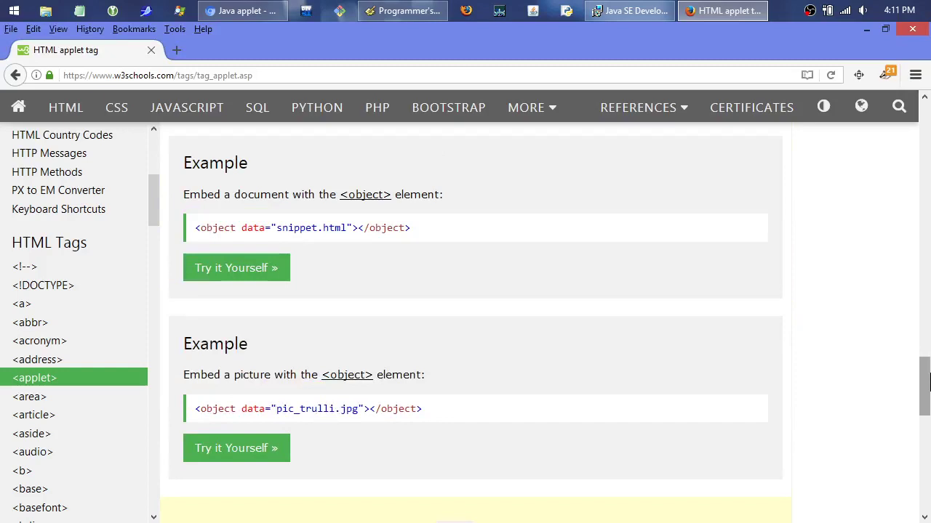
key("ctrl+f")
type("java")
key("Escape")
Open the W3Schools reference page for the <embed> tag and search it for "applet".
left_click_drag(155, 226, 118, 315)
left_click(40, 264)
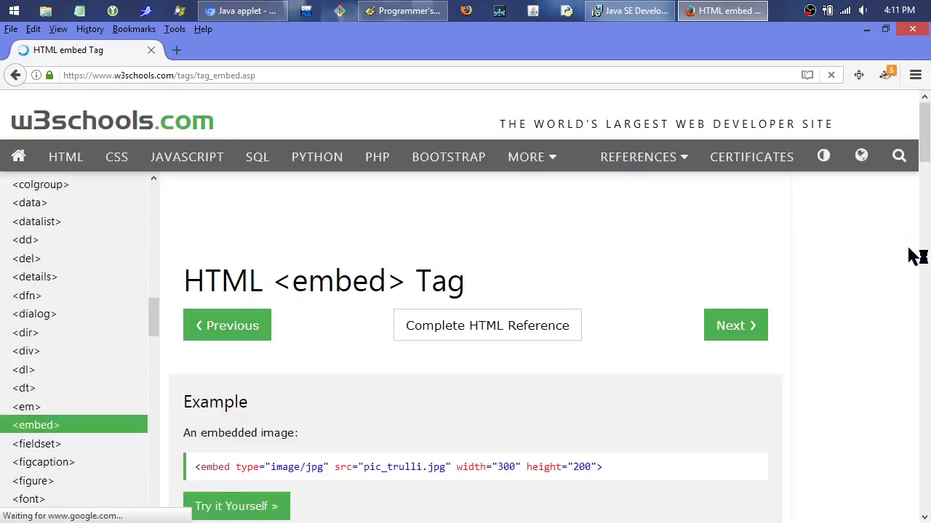
key("ctrl+f")
type("appl")
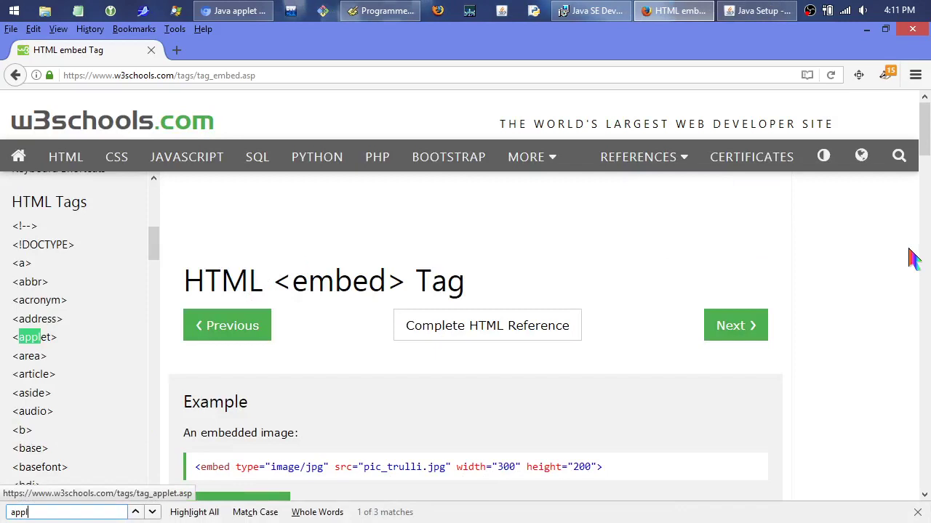
type("et")
key("Escape")
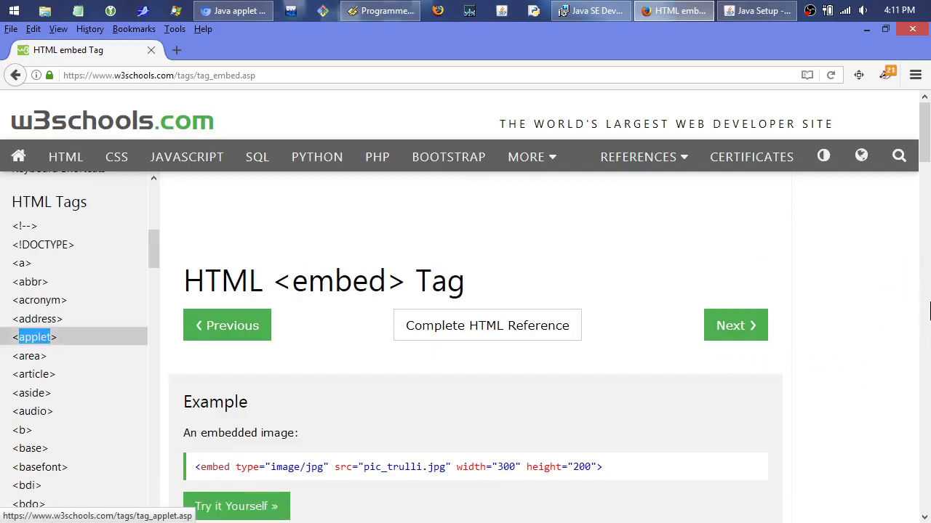
Read the <embed> tag page's Warning, Suggestion, Browser Support, Attributes, and Default CSS Settings sections.
middle_click(841, 370)
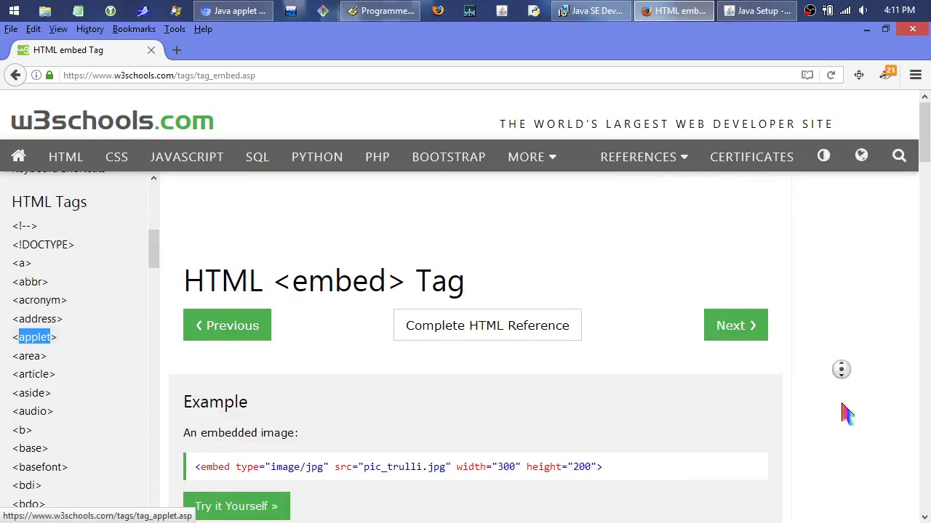
middle_click(657, 251)
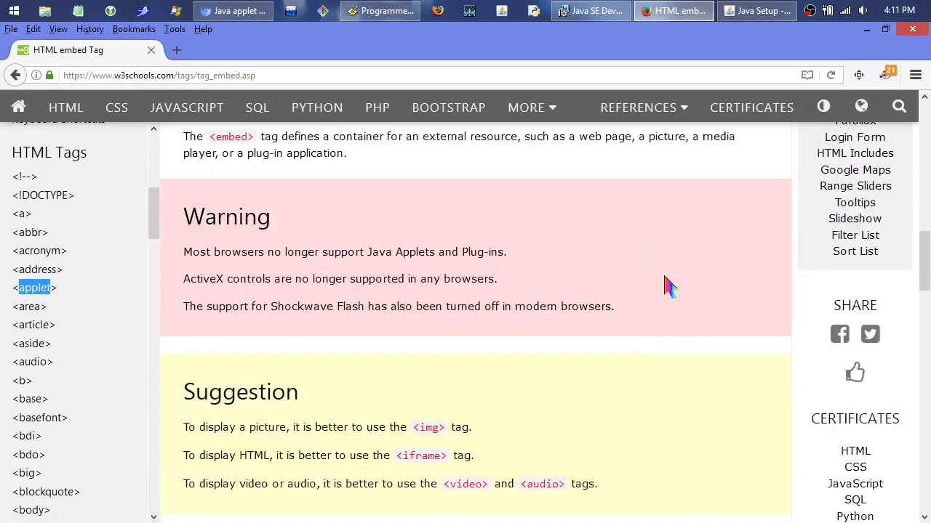
middle_click(665, 280)
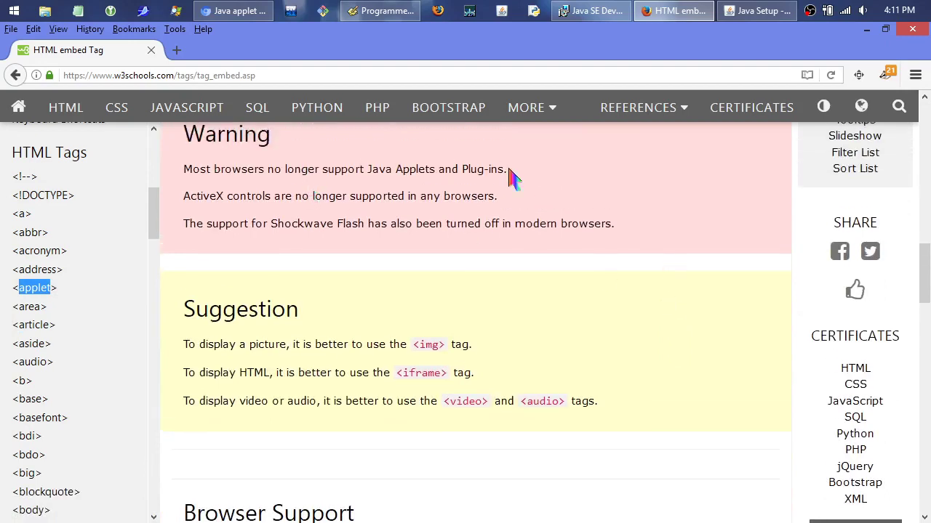
middle_click(693, 296)
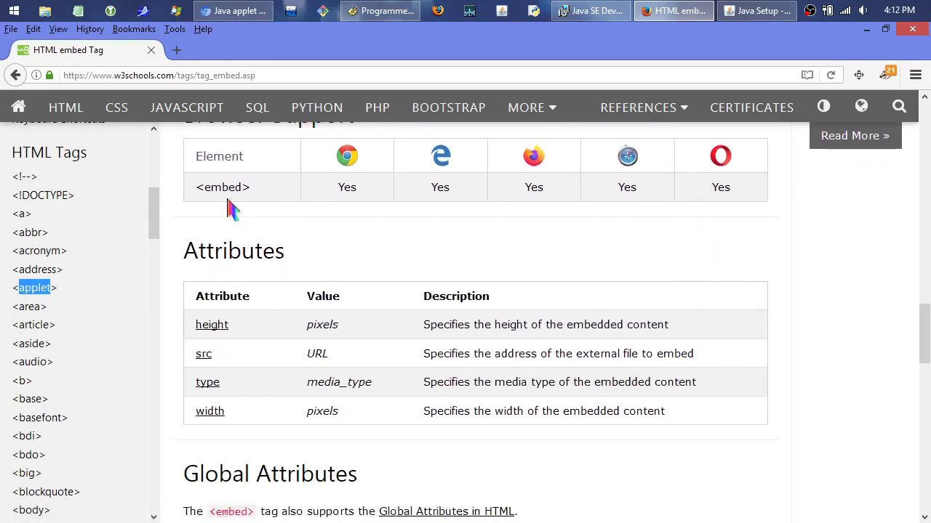
middle_click(812, 264)
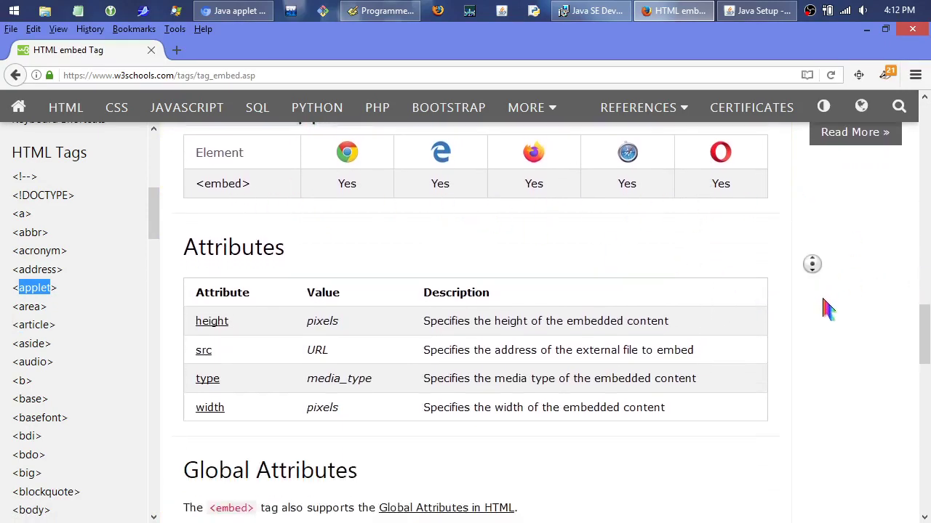
middle_click(749, 287)
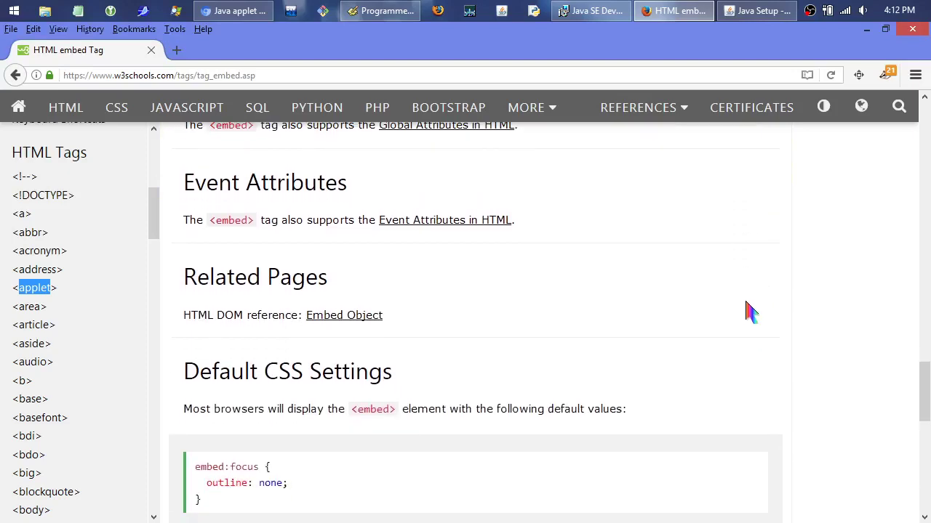
middle_click(747, 309)
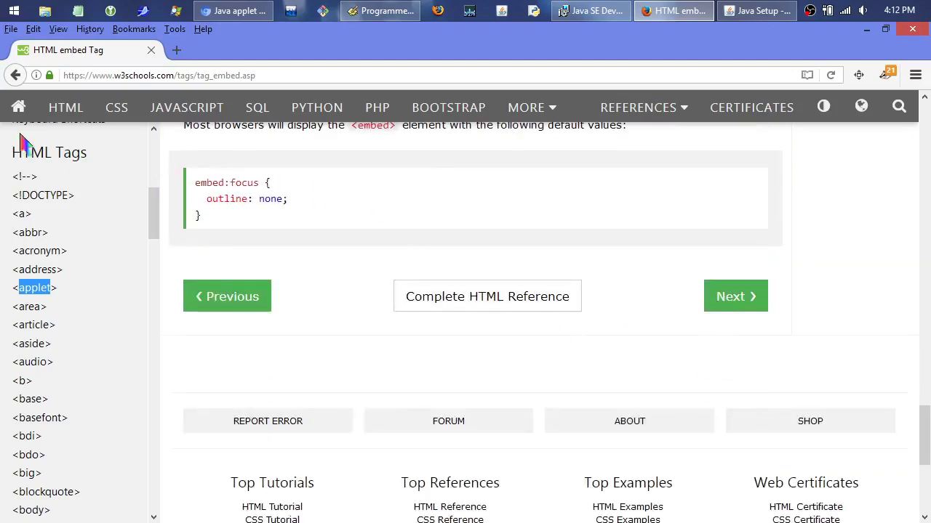
Return to the DuckDuckGo results, open the MDN page on the Embed Java Applet element, and read its obsolescence notices.
left_click(14, 76)
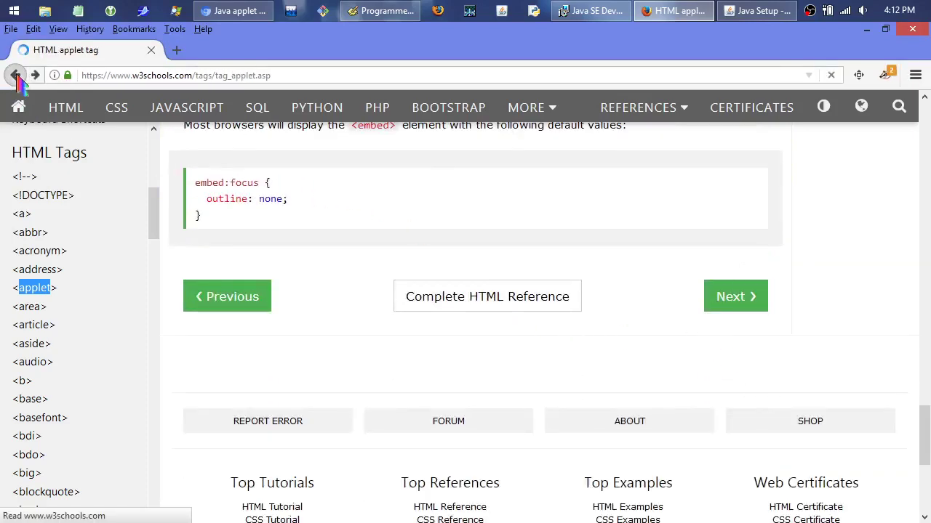
left_click(14, 75)
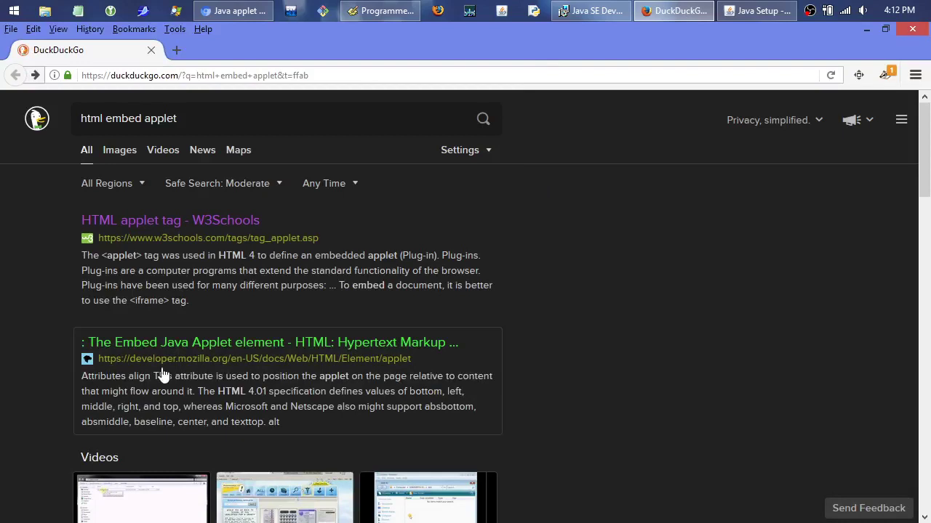
left_click(176, 348)
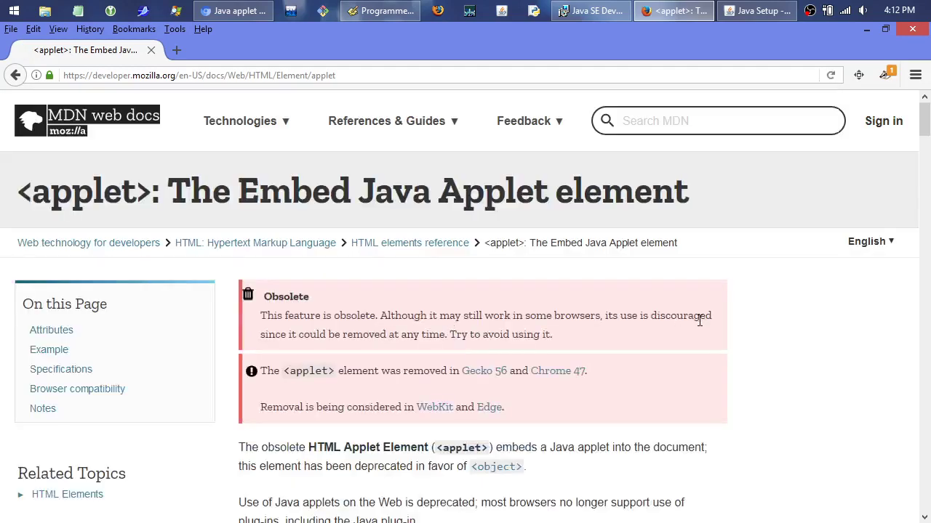
middle_click(755, 263)
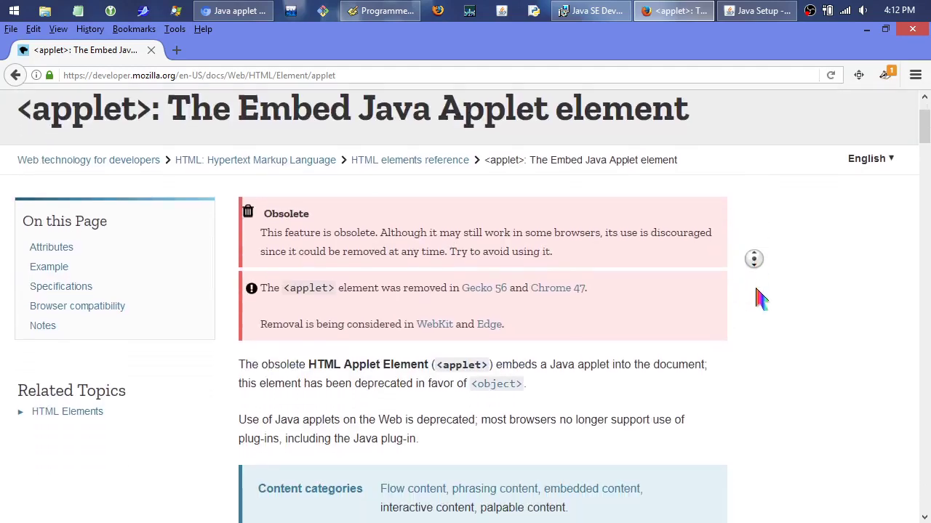
middle_click(764, 226)
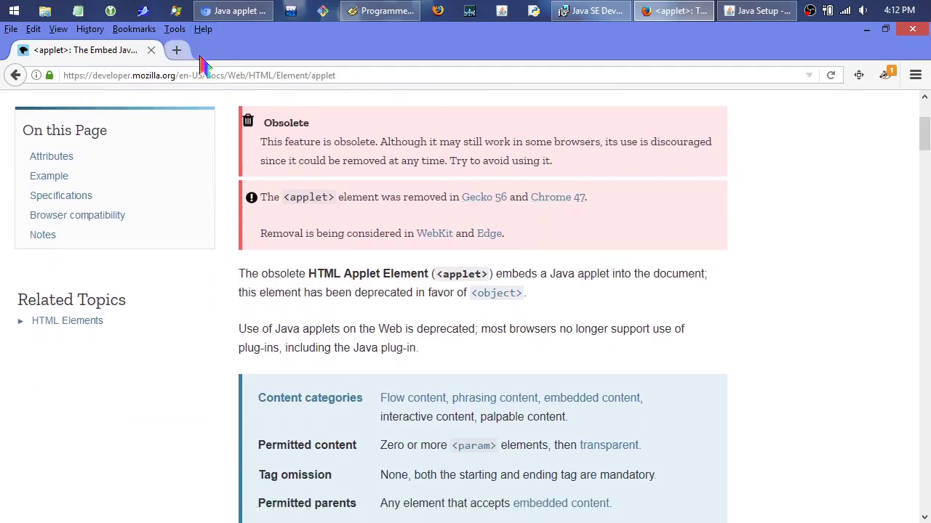
Open about:buildconfig in a new tab and examine the build platform, build tools, and configure options.
left_click(178, 50)
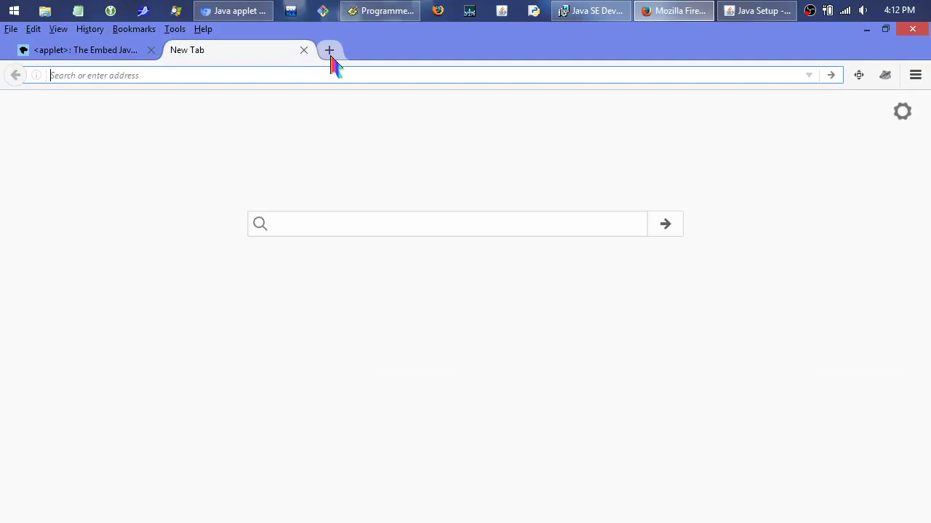
type("about:bui")
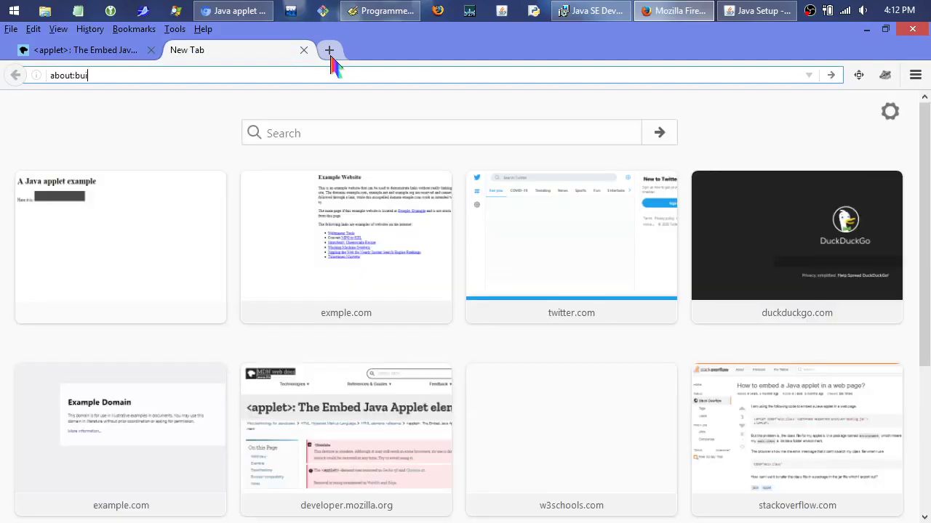
key("Return")
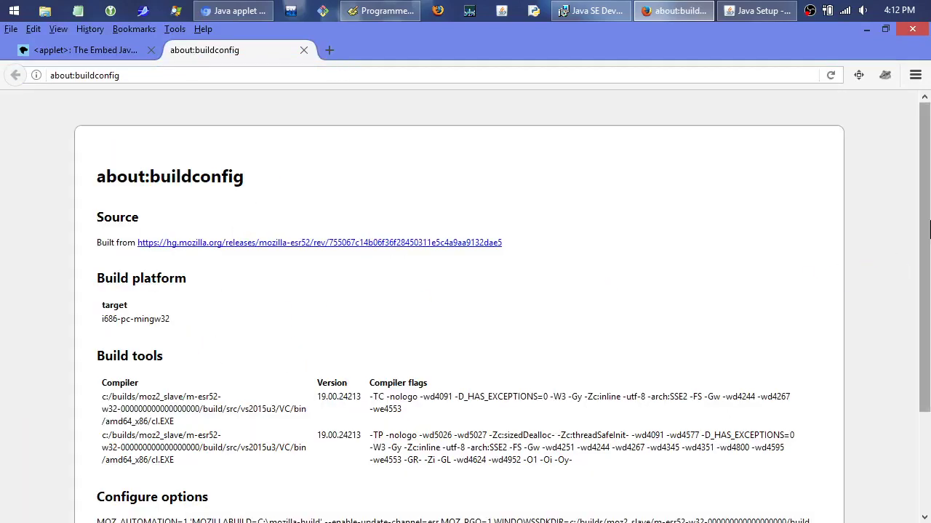
left_click_drag(927, 246, 928, 364)
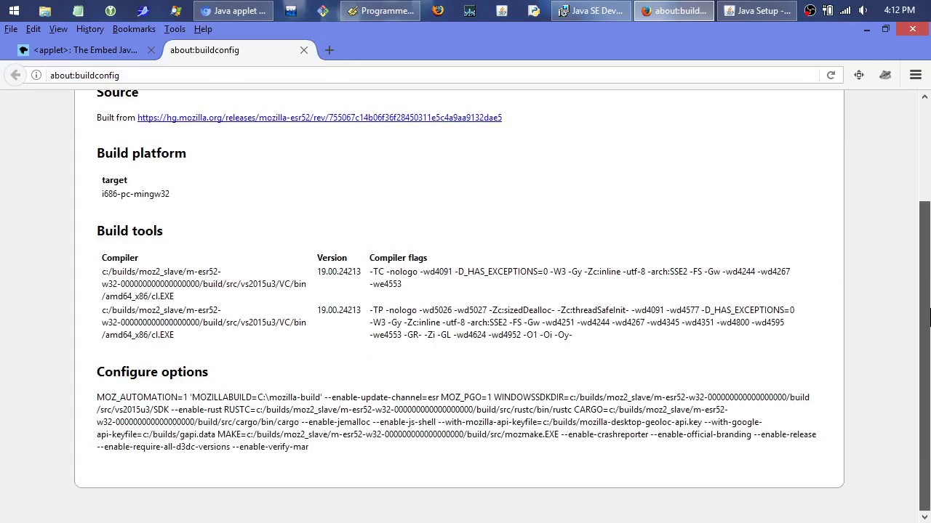
left_click_drag(928, 334, 928, 218)
Load the about: page to check the Firefox version and build identifier, and close that tab.
left_click_drag(100, 75, 306, 80)
key("BackSpace")
key("BackSpace")
key("BackSpace")
key("BackSpace")
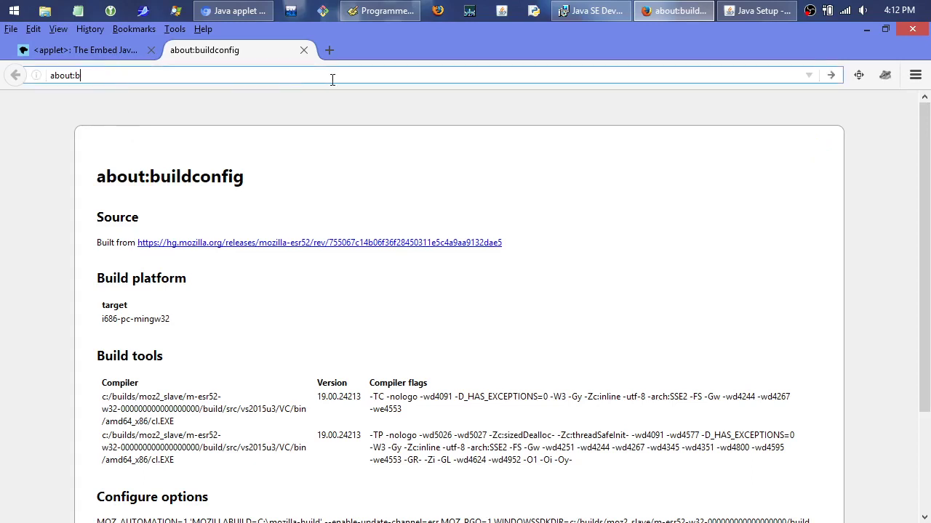
type(":")
key("Return")
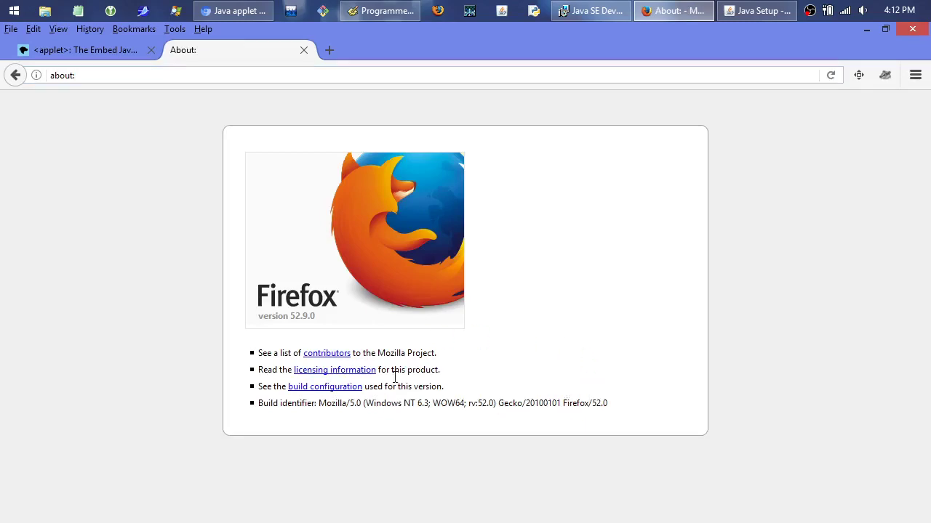
left_click(304, 49)
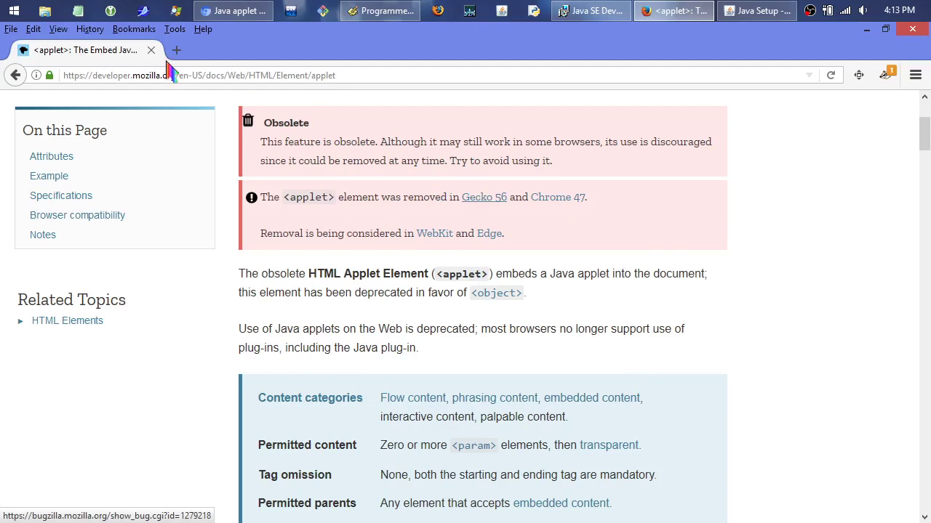
Open the Gecko 56 link about the applet element's removal in a new tab and switch to it.
middle_click(484, 198)
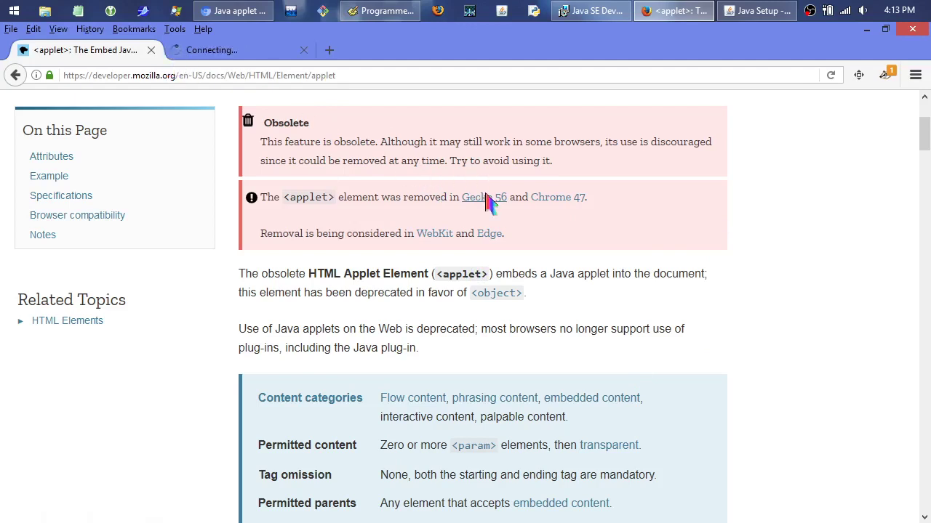
left_click(243, 52)
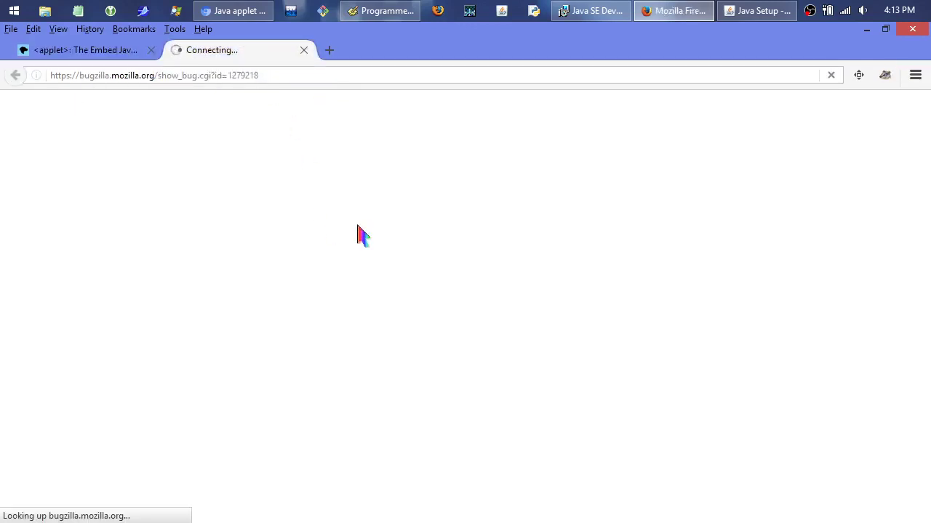
Accept the default JRE destination folder in Java Setup to start its installation, and return to the Firefox window.
left_click(756, 11)
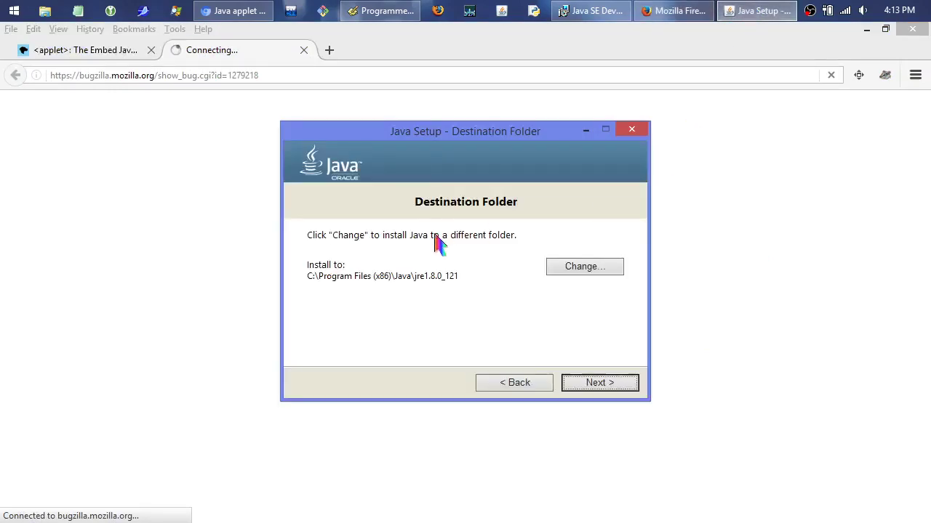
left_click(598, 385)
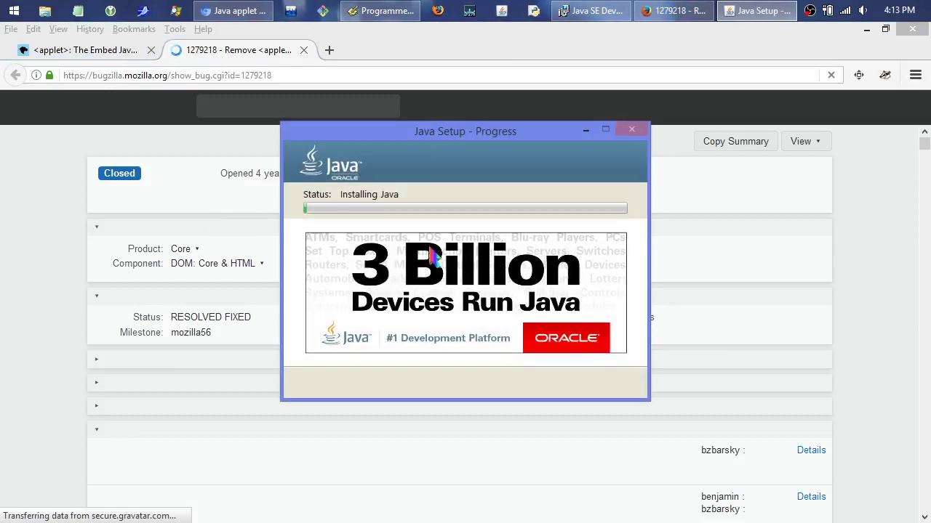
left_click(465, 63)
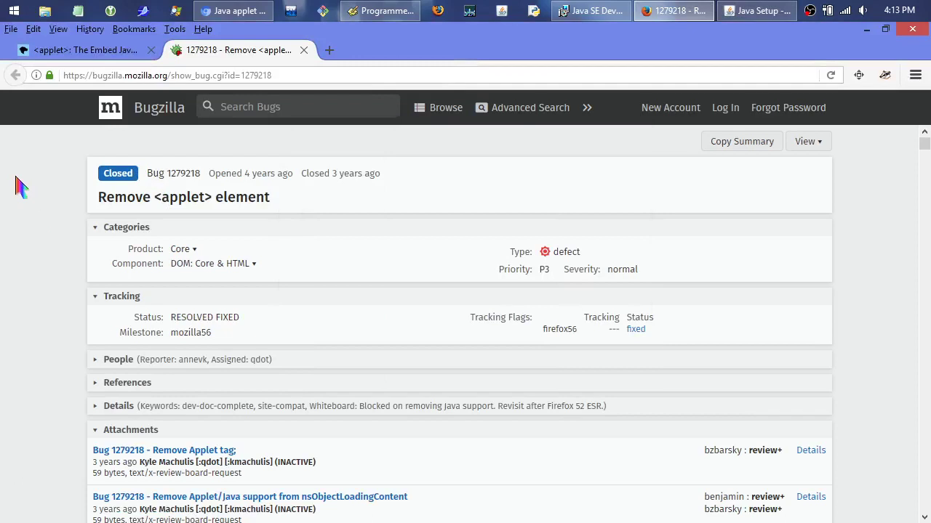
Read through the Bugzilla report on removing the applet element, from its tracking details and attachments to the first comments on ESR support.
scroll(17, 225, "down", 5)
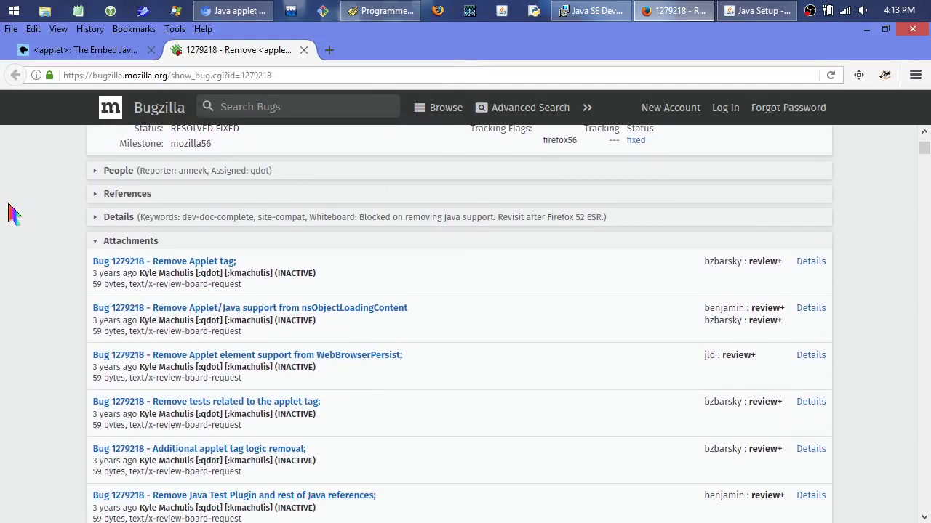
scroll(13, 213, "up", 5)
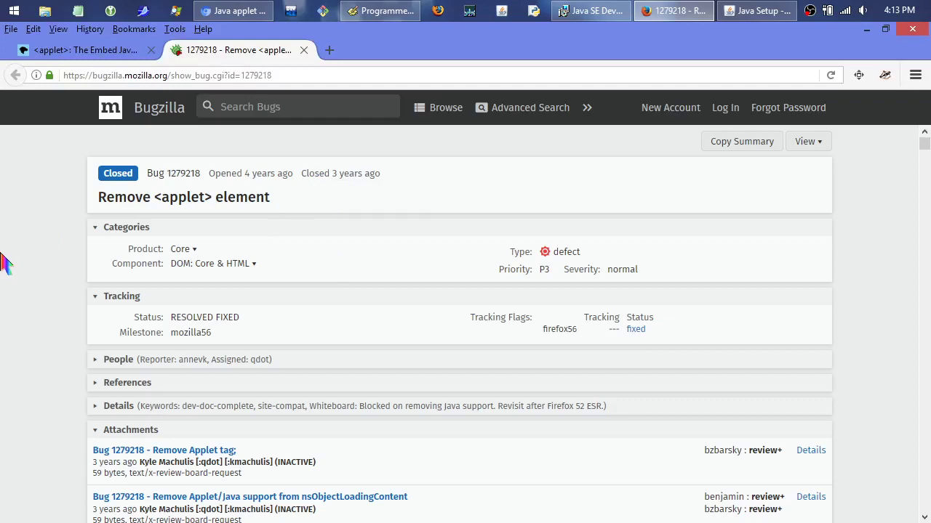
middle_click(10, 226)
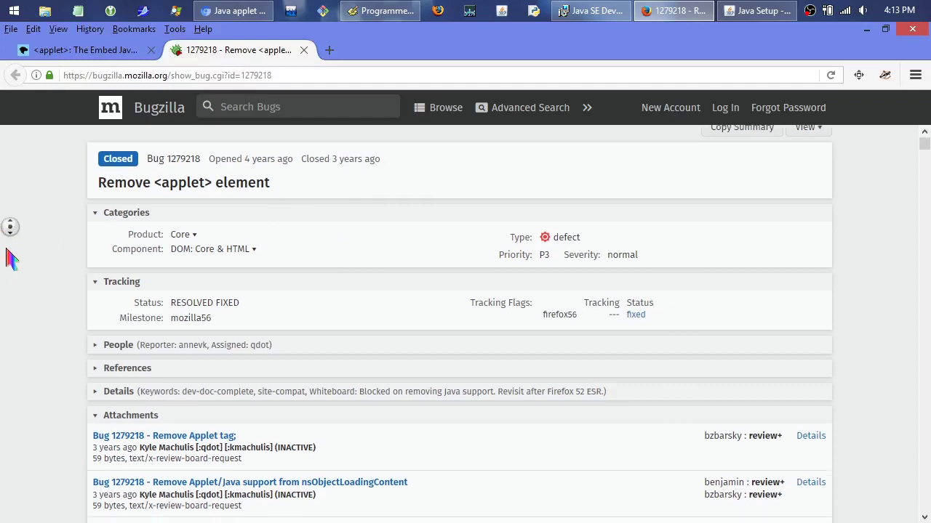
middle_click(10, 258)
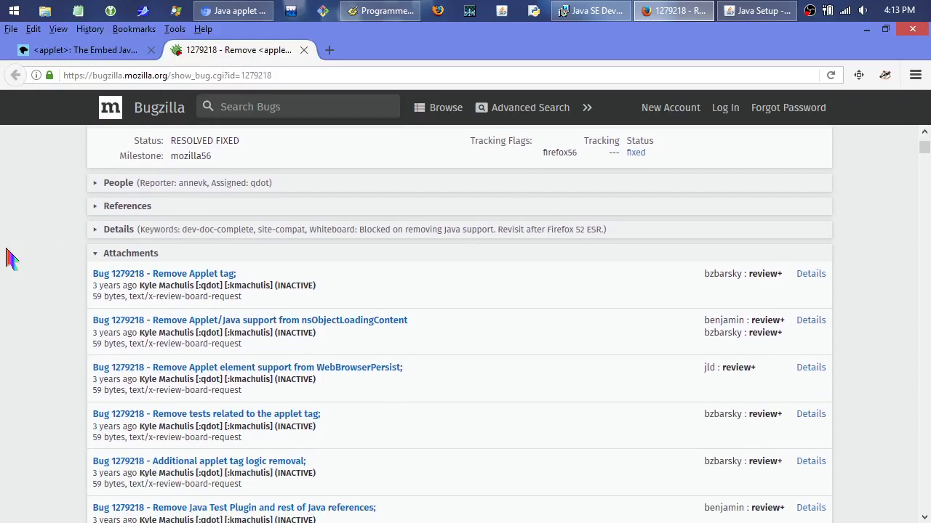
middle_click(7, 255)
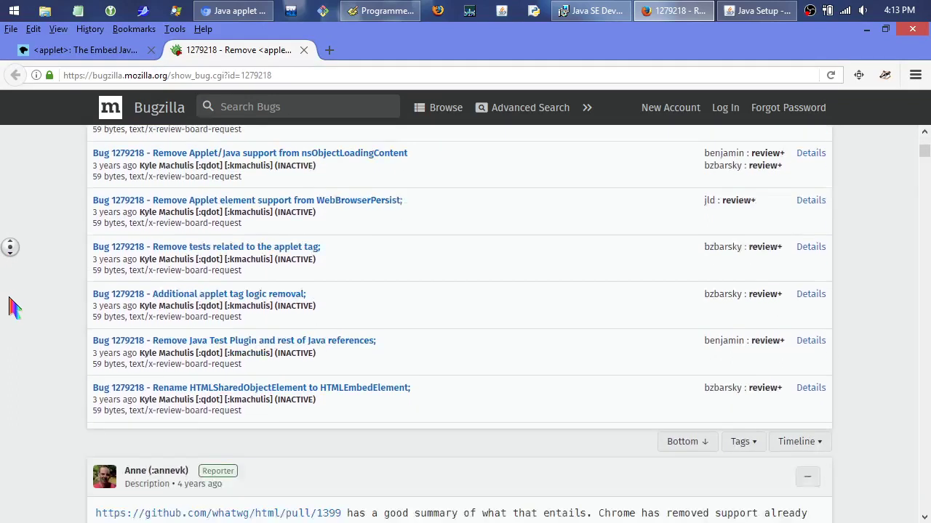
middle_click(4, 256)
middle_click(4, 249)
middle_click(6, 253)
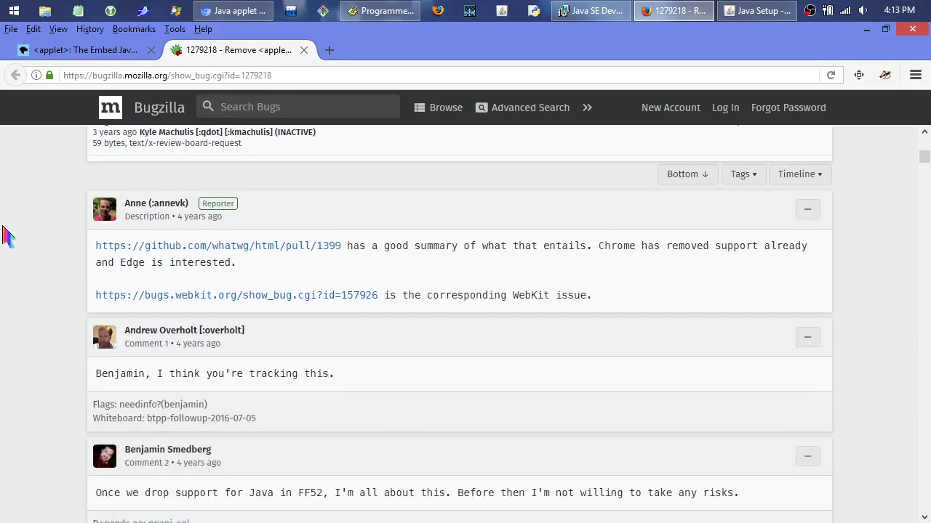
middle_click(7, 225)
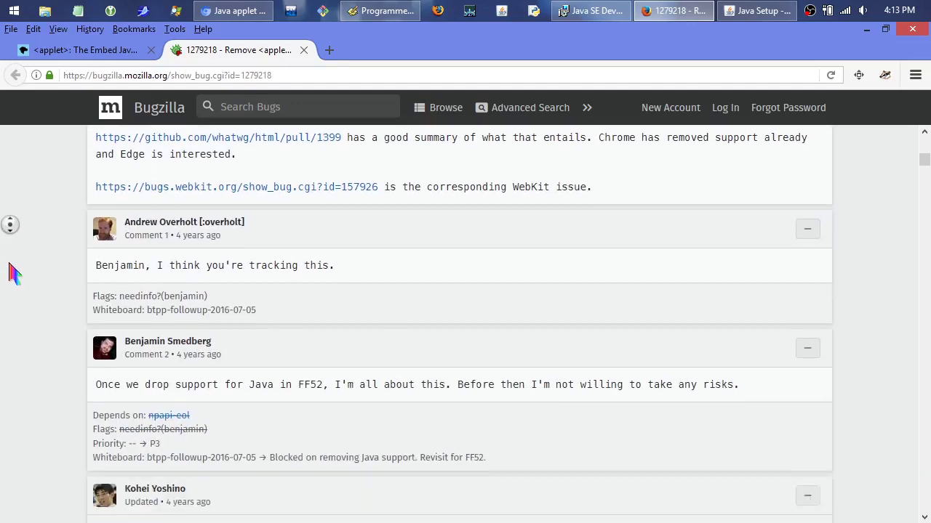
middle_click(8, 225)
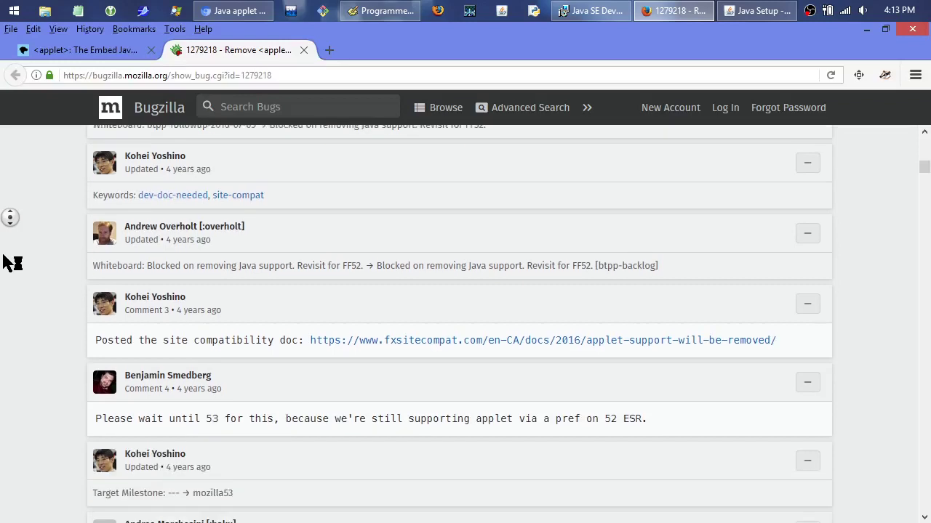
middle_click(13, 230)
middle_click(10, 226)
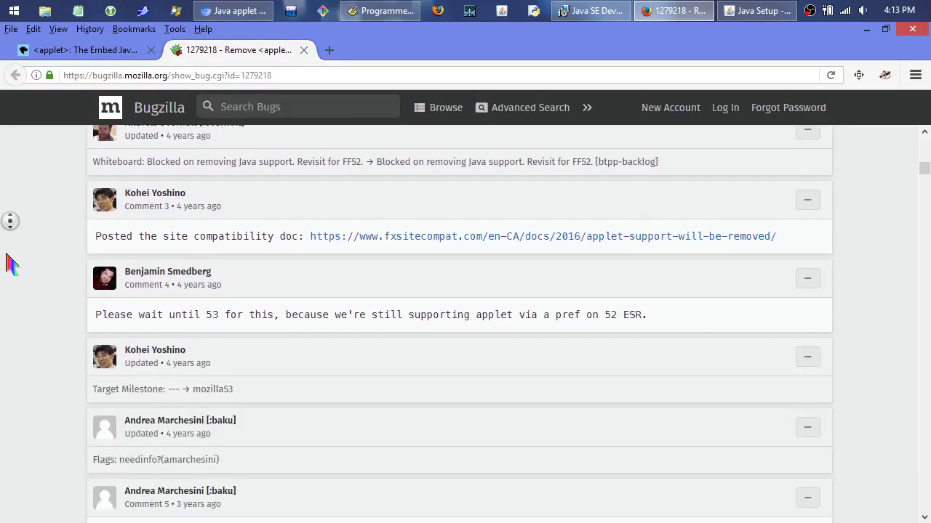
middle_click(7, 237)
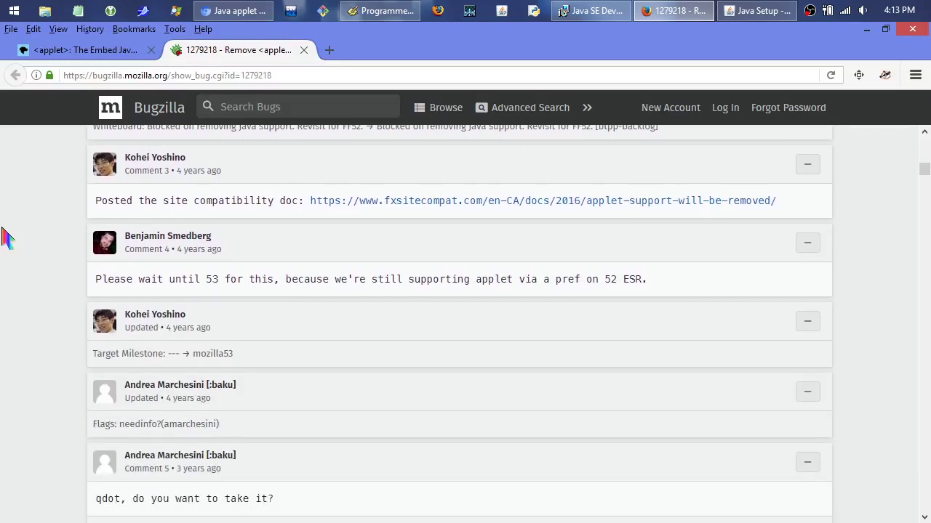
middle_click(7, 250)
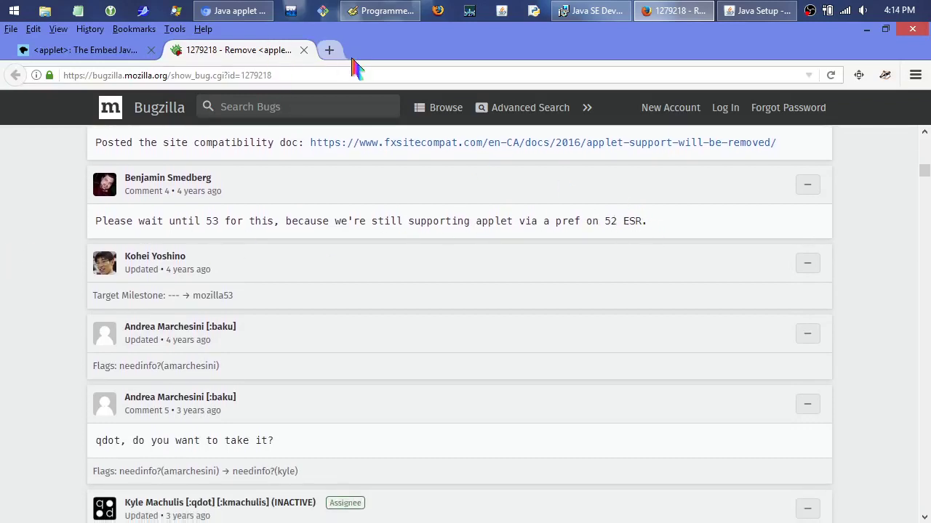
Open about:config in a new tab and filter the preferences by "applet".
left_click(331, 51)
type("ab")
key("Return")
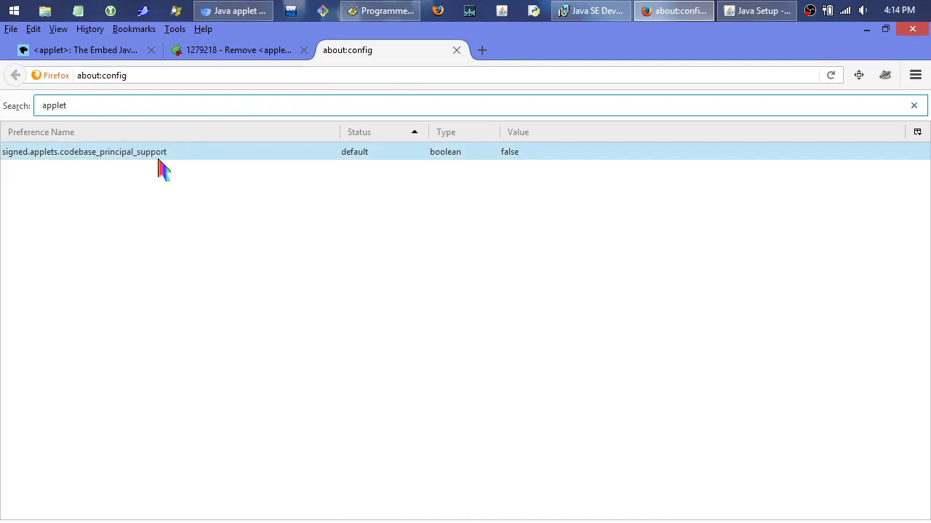
Switch to Chrome to view the start of the mozillaZine plugin issues article, select its address, and return to Firefox.
left_click(236, 11)
left_click(115, 36)
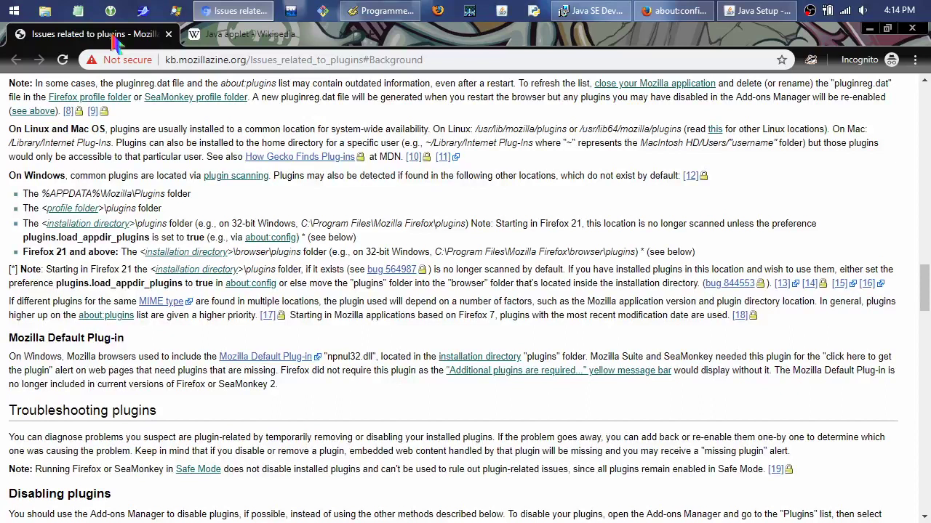
key("Home")
key("ctrl+l")
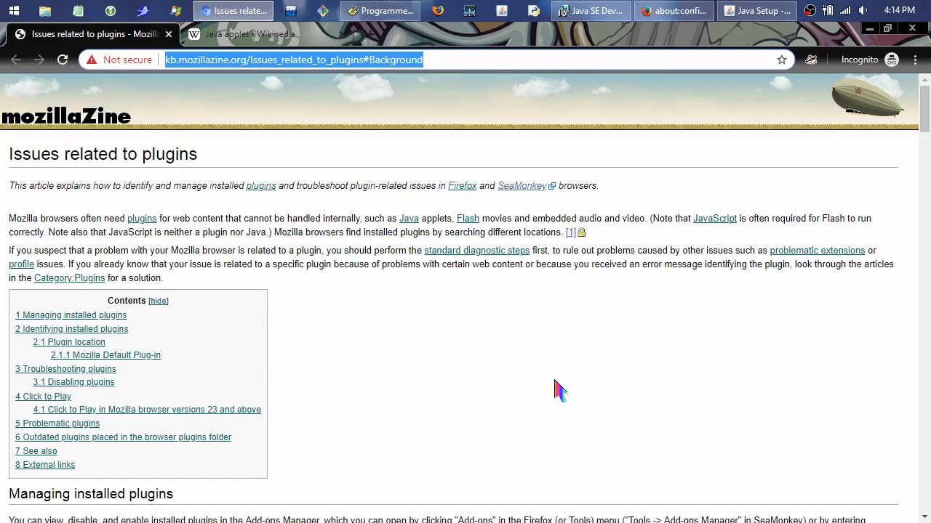
key("alt+Tab")
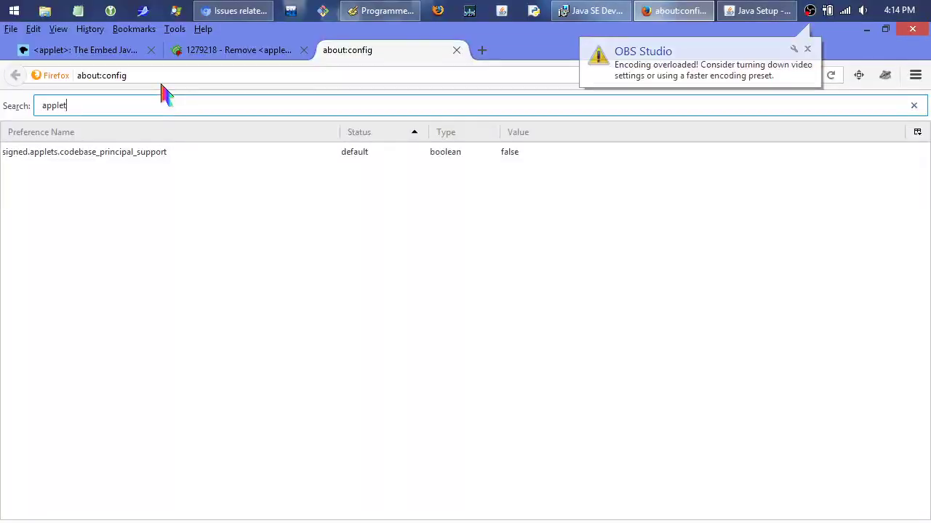
Search DuckDuckGo for "firefox unsigned applet" in a new tab and read the article on Java 1.7u51 blocking unsigned applets.
left_click(482, 51)
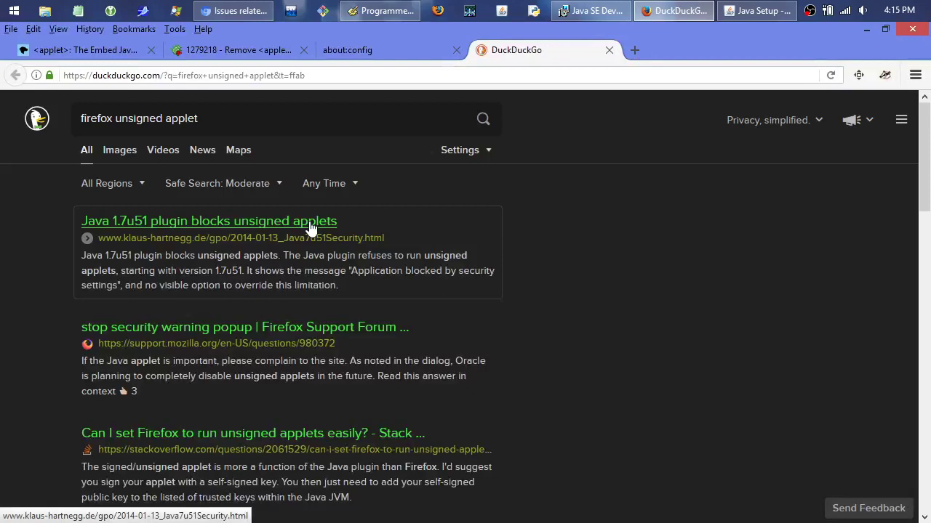
left_click(310, 225)
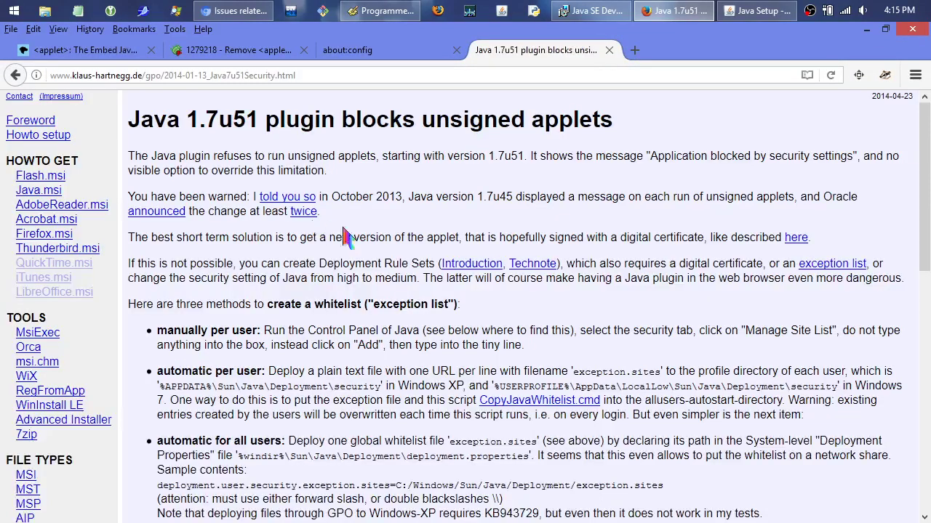
left_click_drag(928, 172, 929, 109)
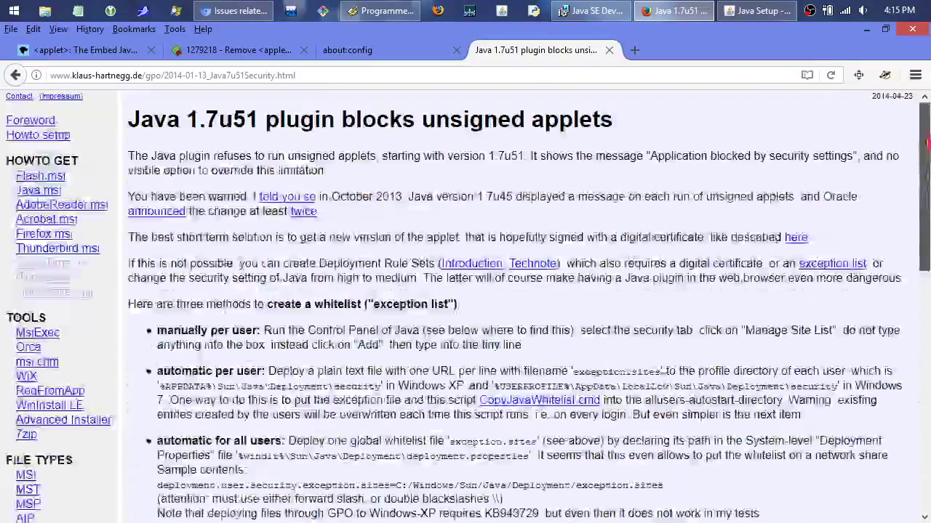
Close the unsigned applets article, and quit Firefox with all its remaining tabs.
left_click(608, 50)
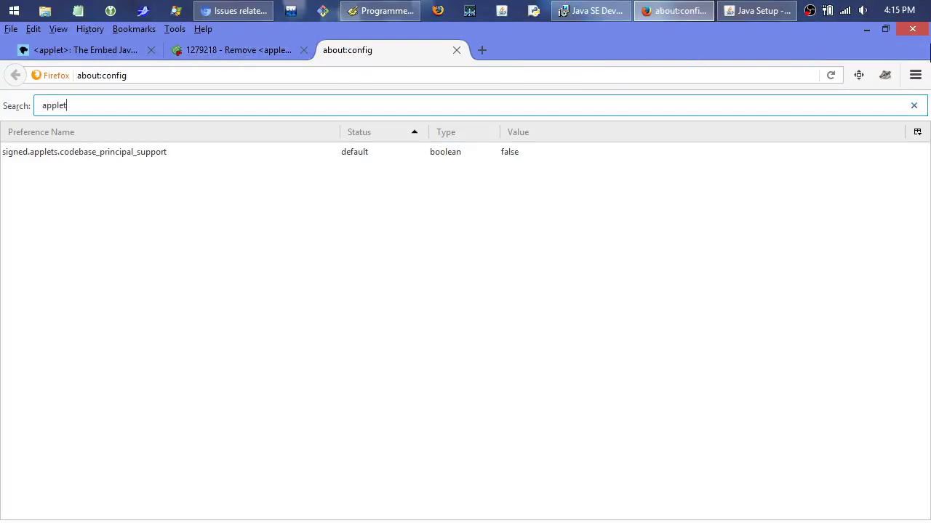
left_click(913, 31)
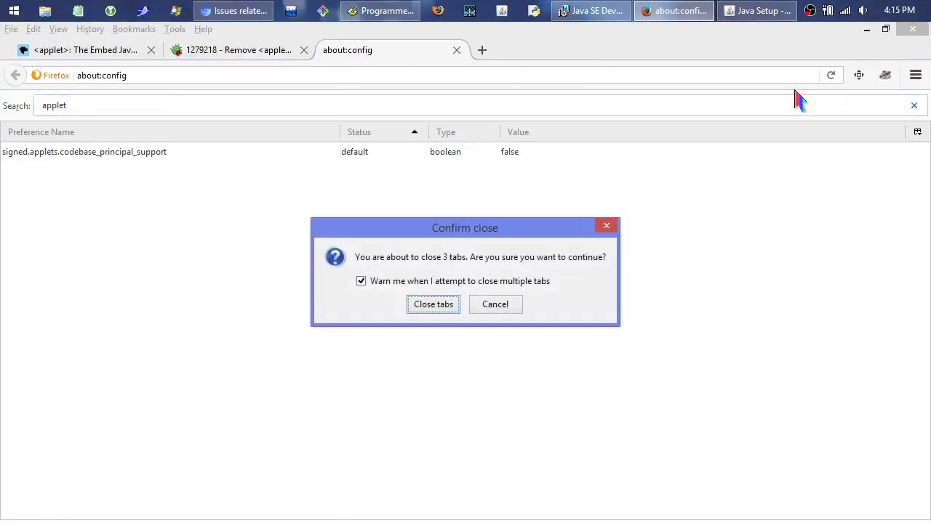
left_click(433, 305)
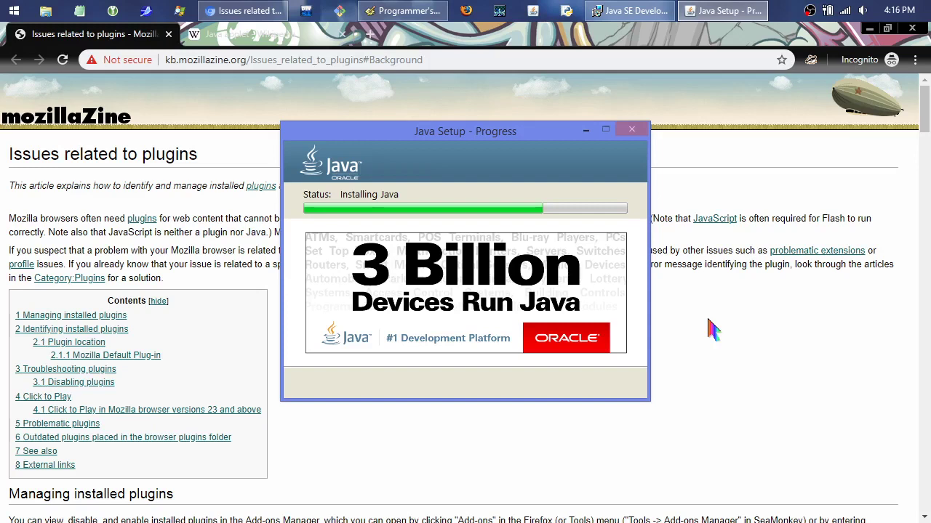
Search the installed programs for "java", dismiss the list, and check the progress of the JDK and Java Setup installers.
left_click(16, 12)
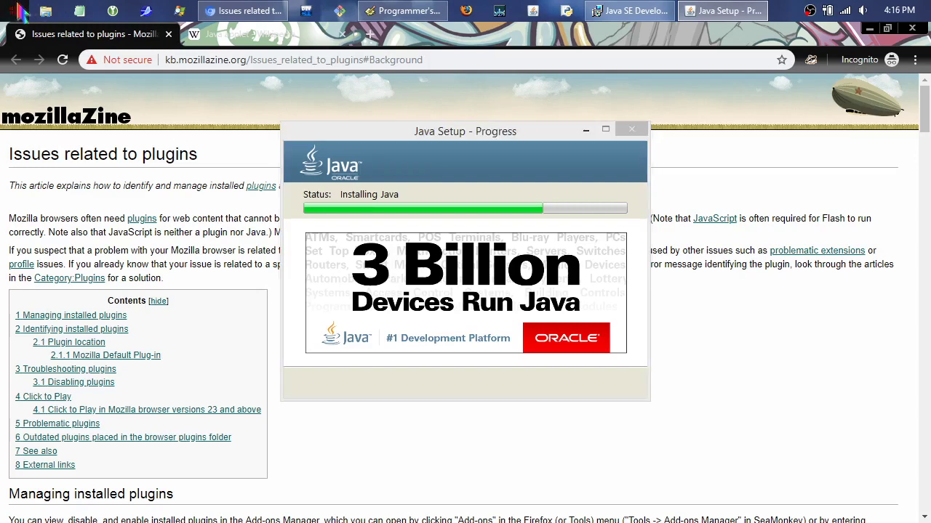
type("java")
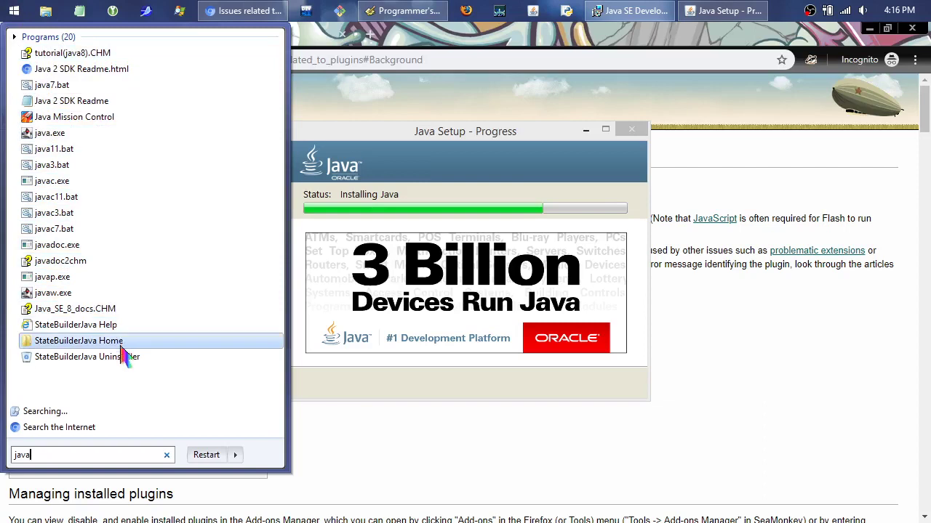
left_click(416, 455)
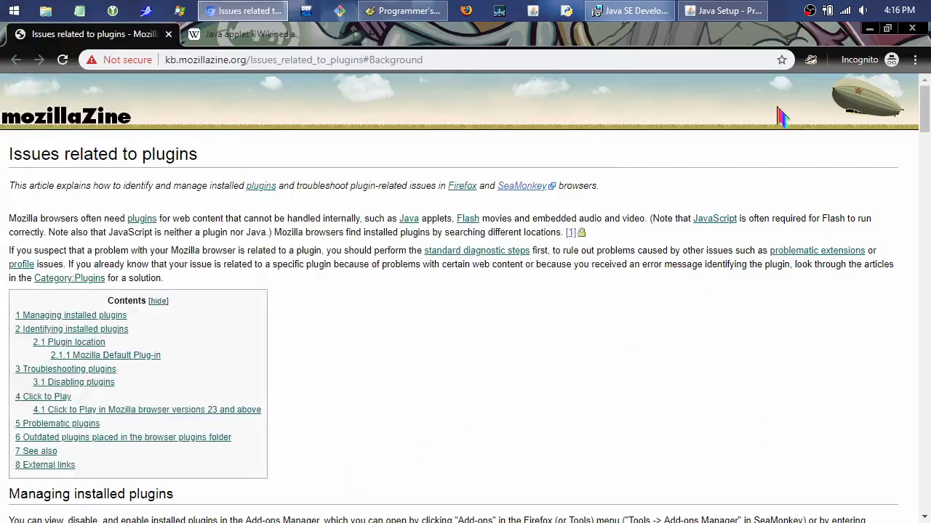
left_click(652, 16)
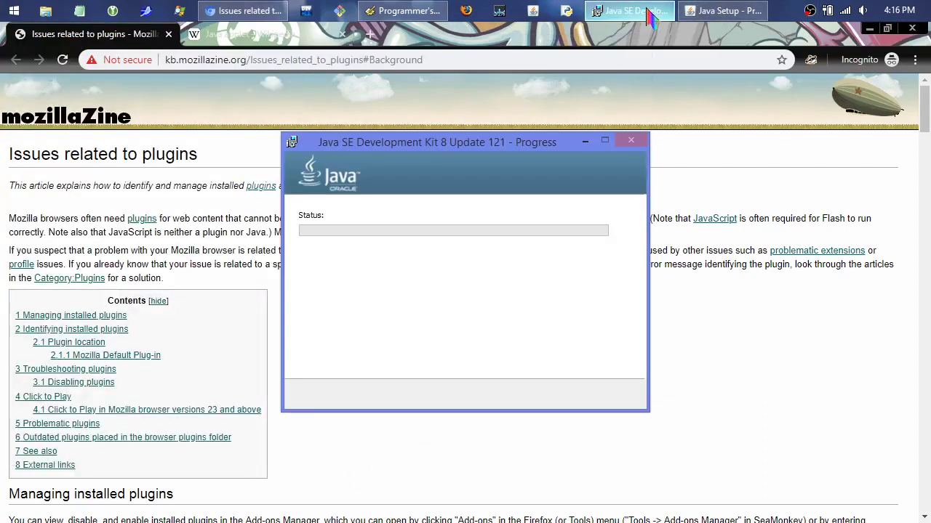
left_click(716, 22)
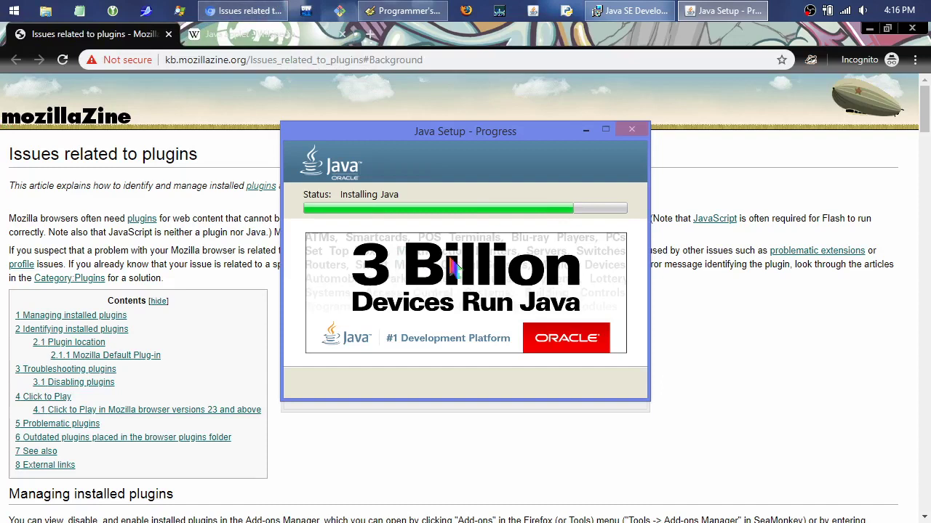
Open the NPAPI article from Wikipedia's Java applet page in Chrome, look at its introduction, and close that tab.
left_click(225, 161)
left_click(258, 38)
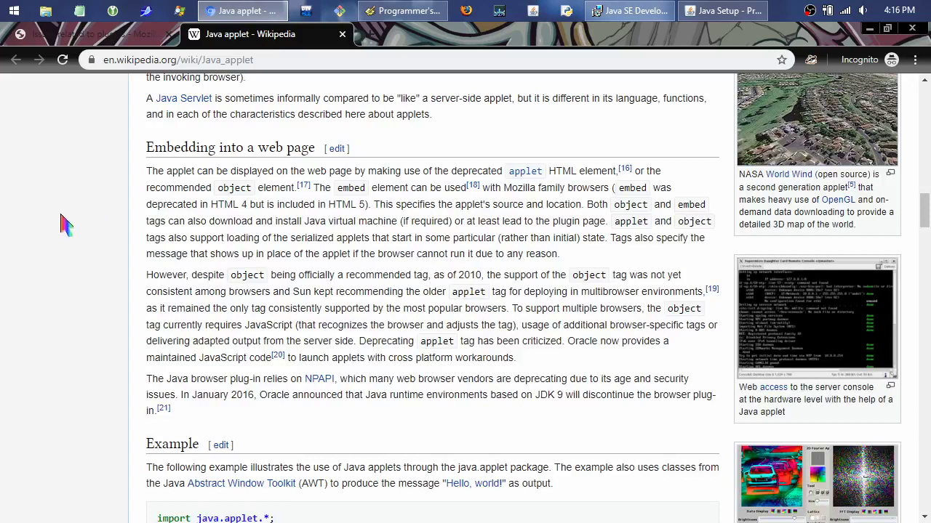
left_click(320, 378)
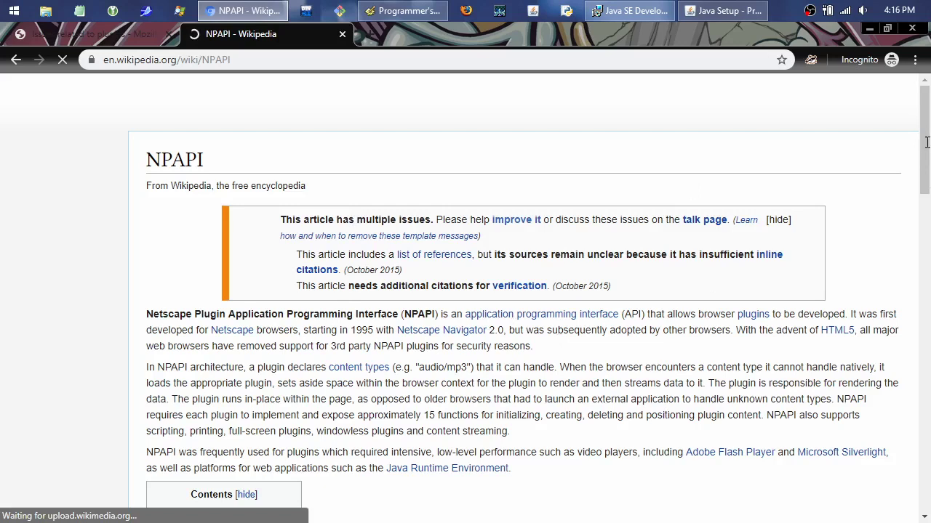
left_click(342, 35)
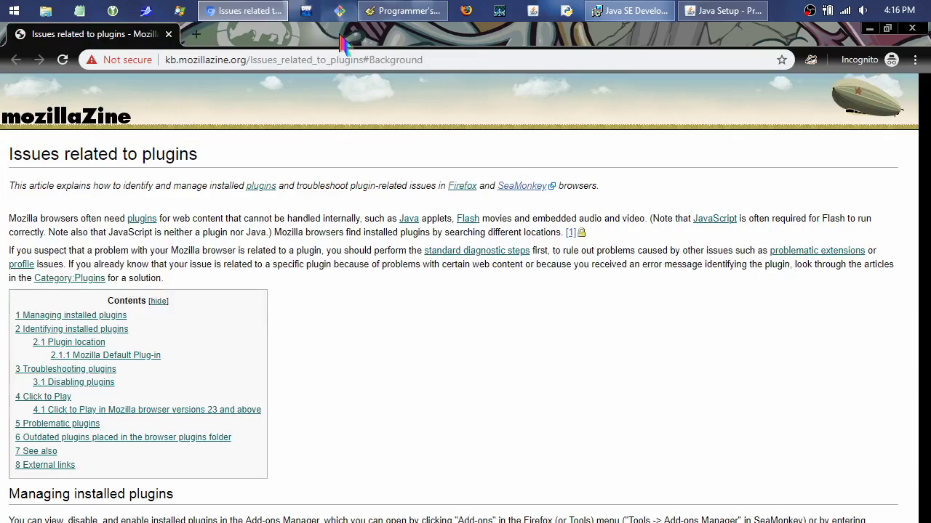
Minimize Chrome, check both Java installer windows, and close the JDK 8 Update 121 installer once the installation completes.
left_click(869, 28)
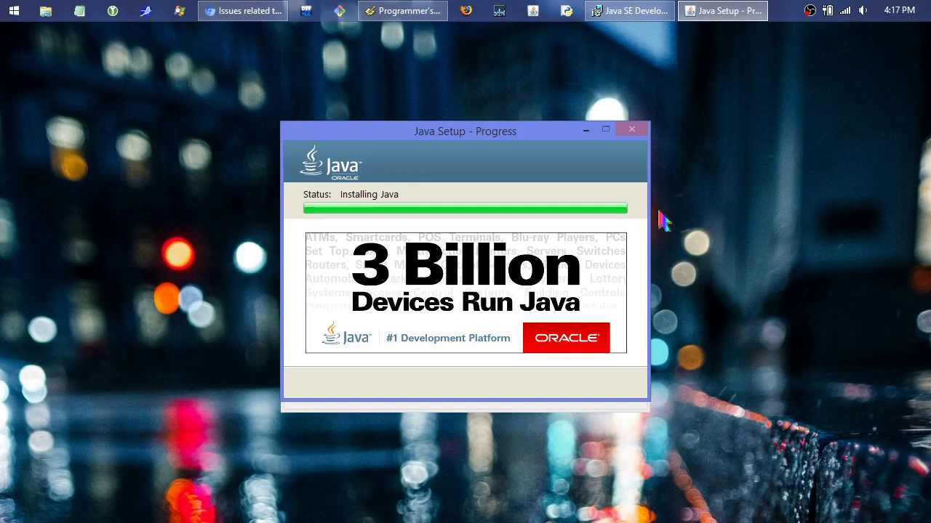
left_click(659, 16)
left_click(712, 13)
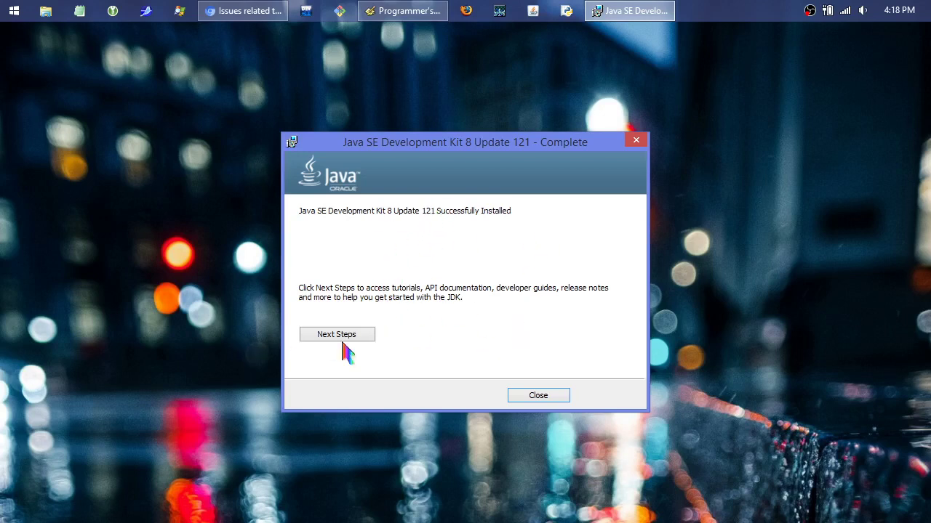
left_click(556, 397)
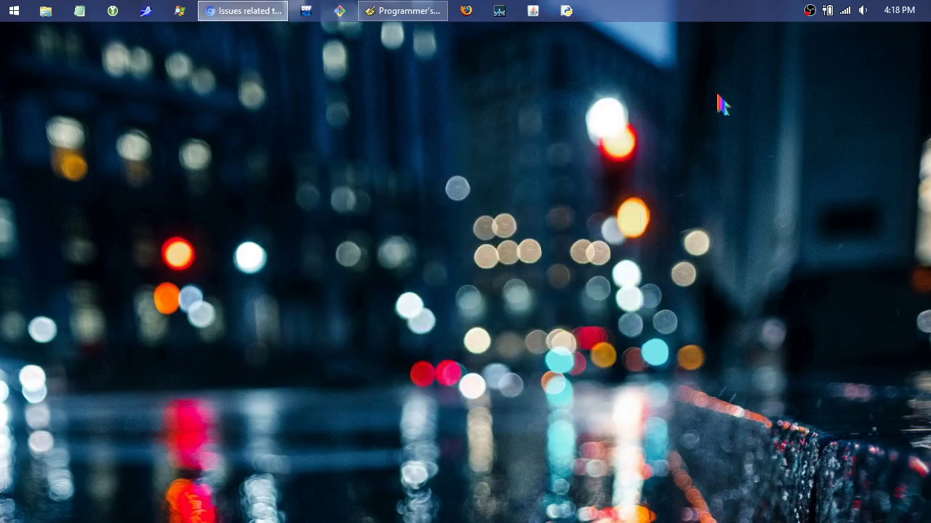
Open the Java (32-bit) settings from the Windows Control Panel.
left_click(13, 11)
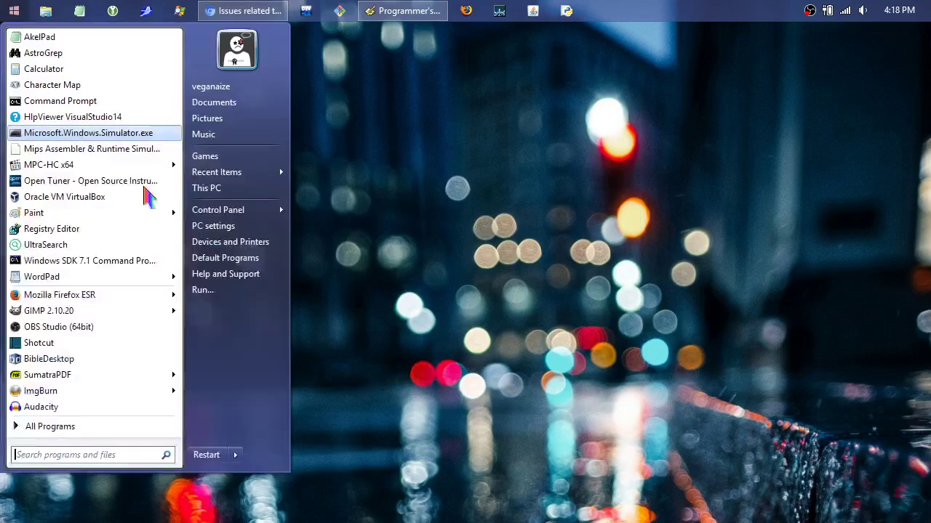
mouse_move(258, 211)
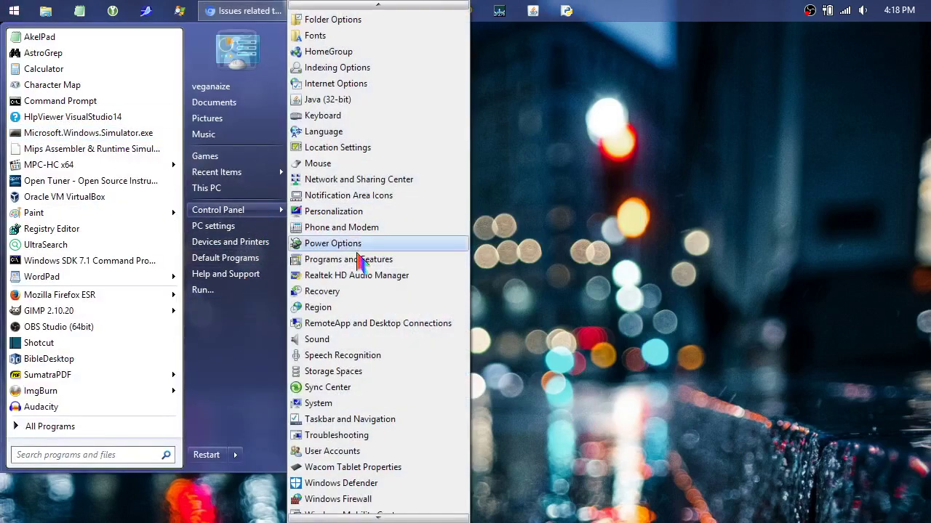
mouse_move(369, 516)
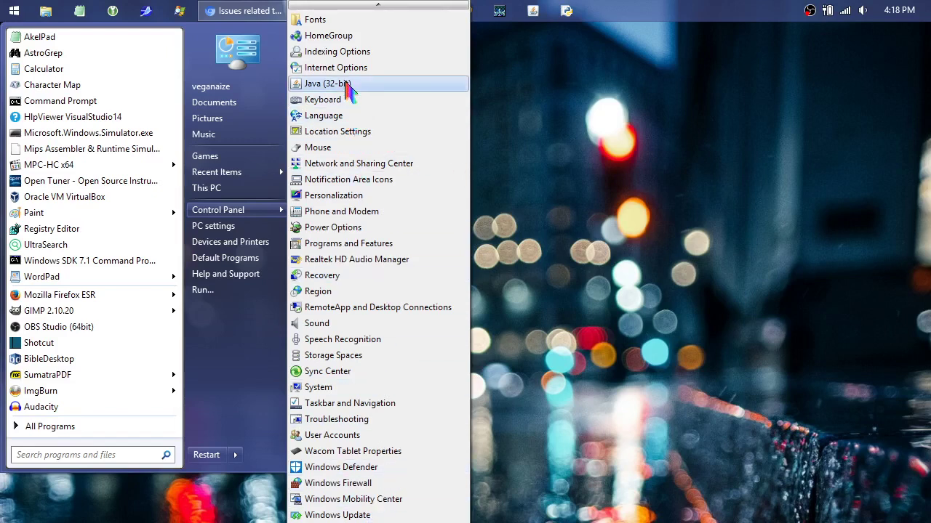
left_click(350, 85)
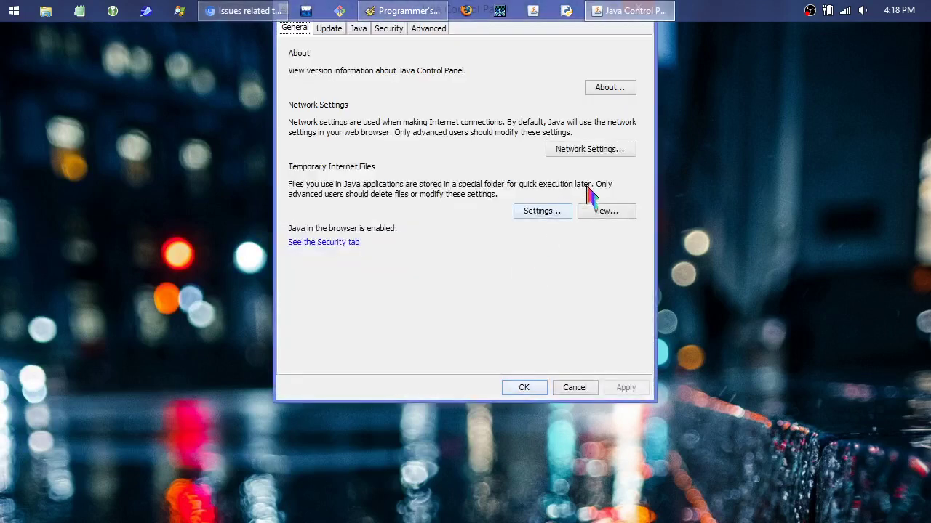
Move the Java Control Panel window down until its title bar clears the taskbar.
key("alt+space")
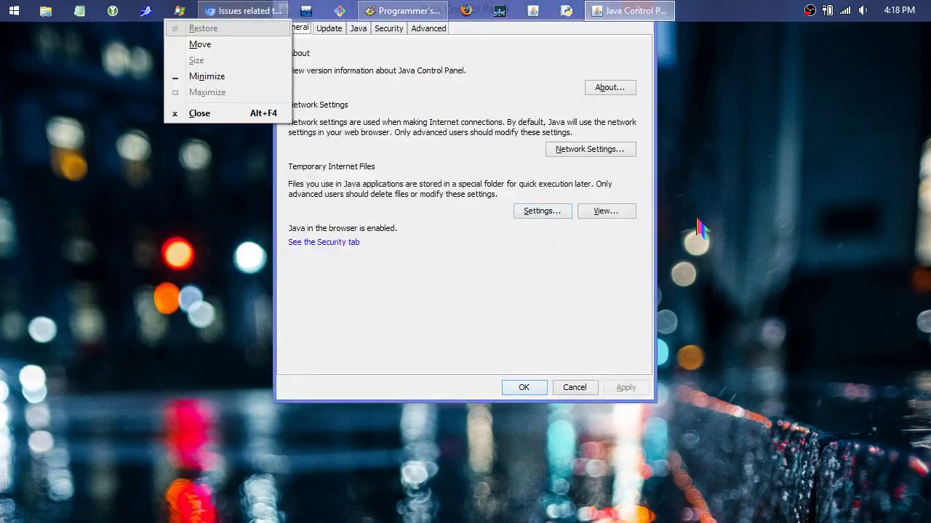
key("Escape")
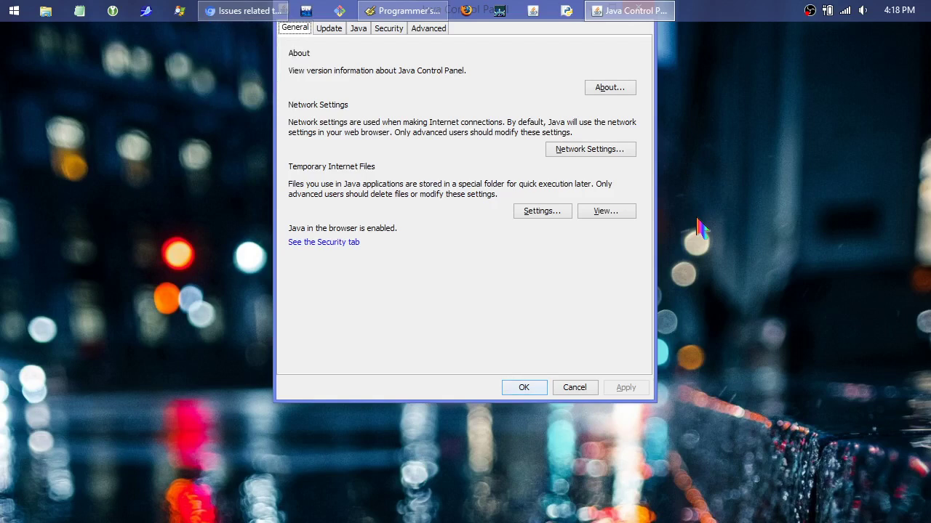
key("alt+space")
key("m")
key("Down")
key("Down")
key("Down")
key("Down")
key("Down")
key("Return")
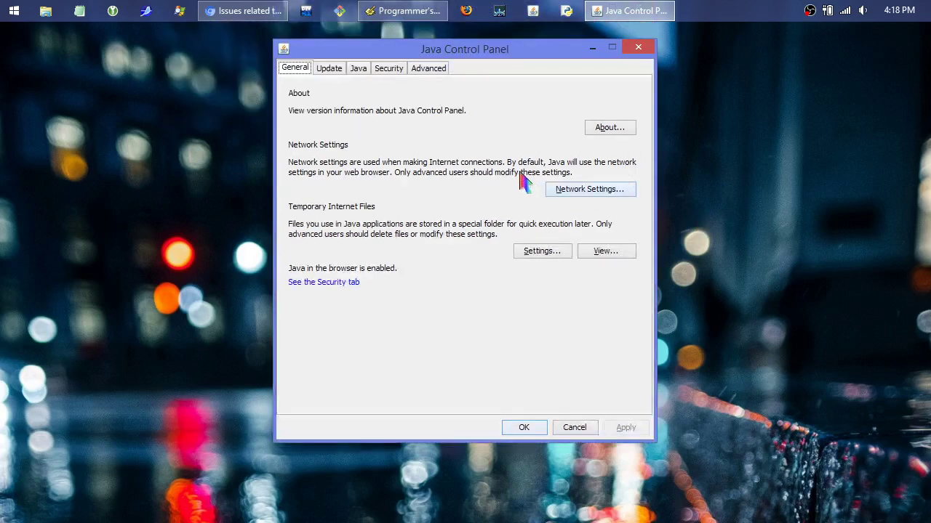
View the Java version information and the network settings, closing both dialogs without changes.
left_click(607, 128)
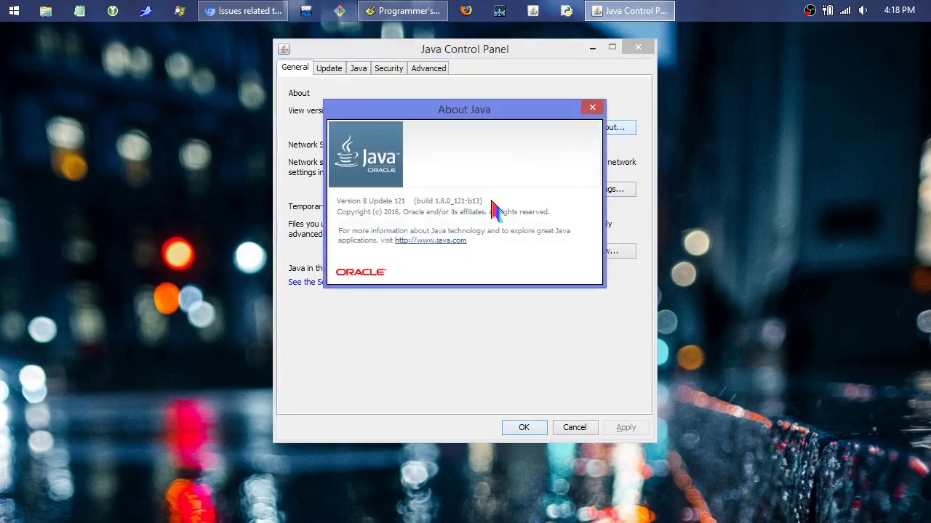
left_click(592, 108)
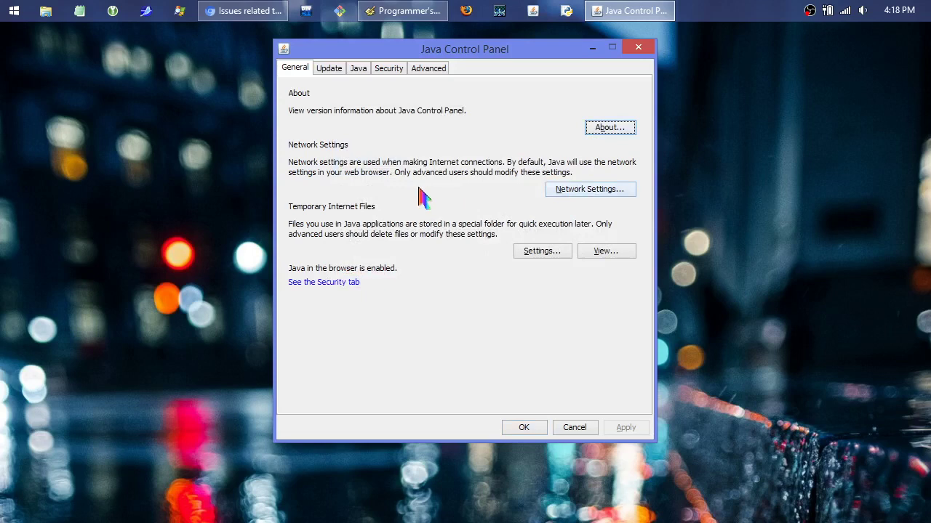
left_click(574, 193)
left_click(573, 331)
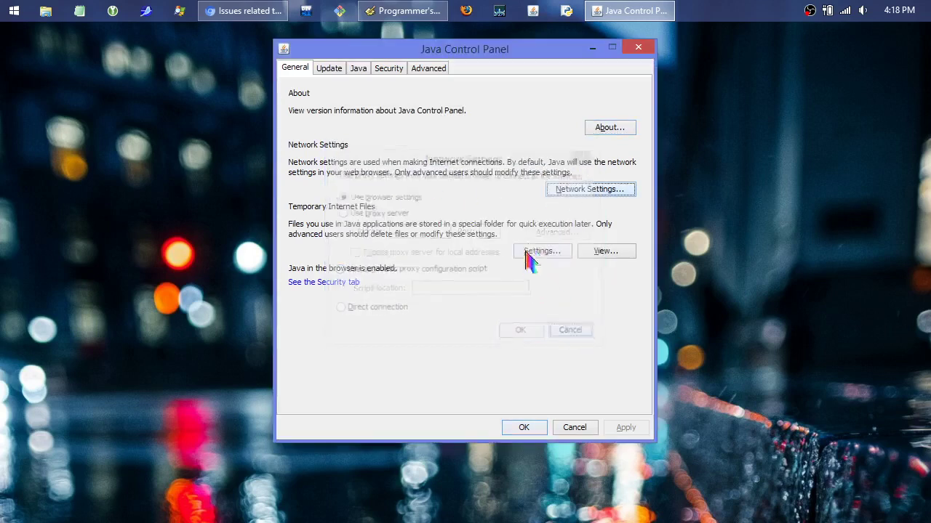
Delete Java's trace and log files, cached applications and applets, and installed applications and applets, keeping the temporary files settings.
left_click(546, 256)
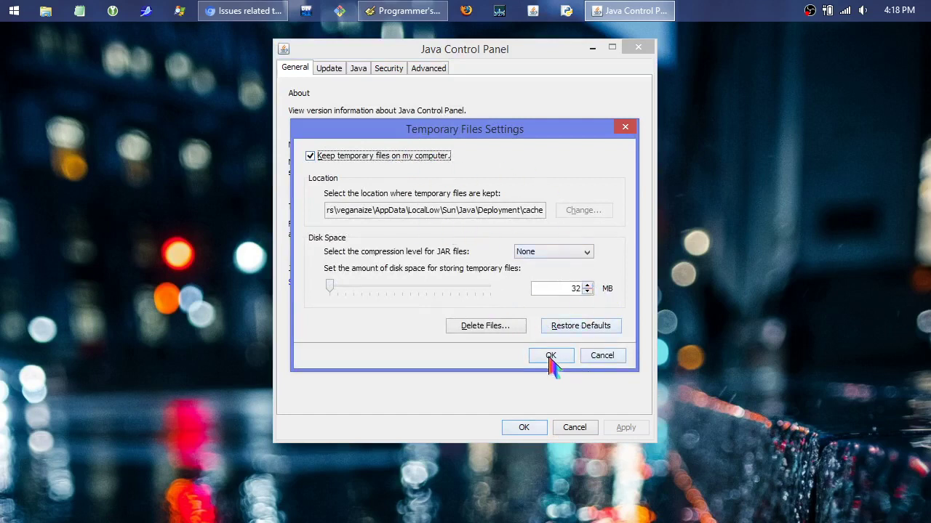
left_click(504, 327)
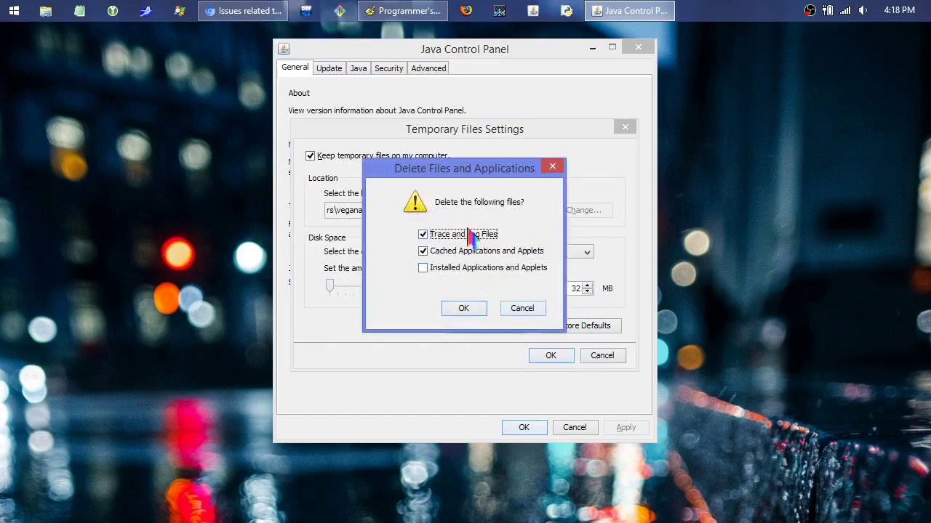
left_click(471, 268)
left_click(477, 311)
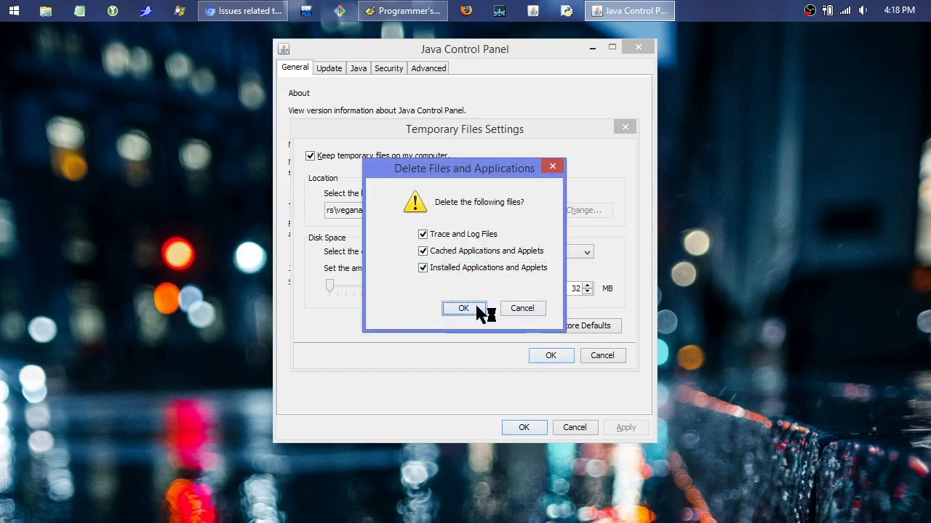
left_click(557, 355)
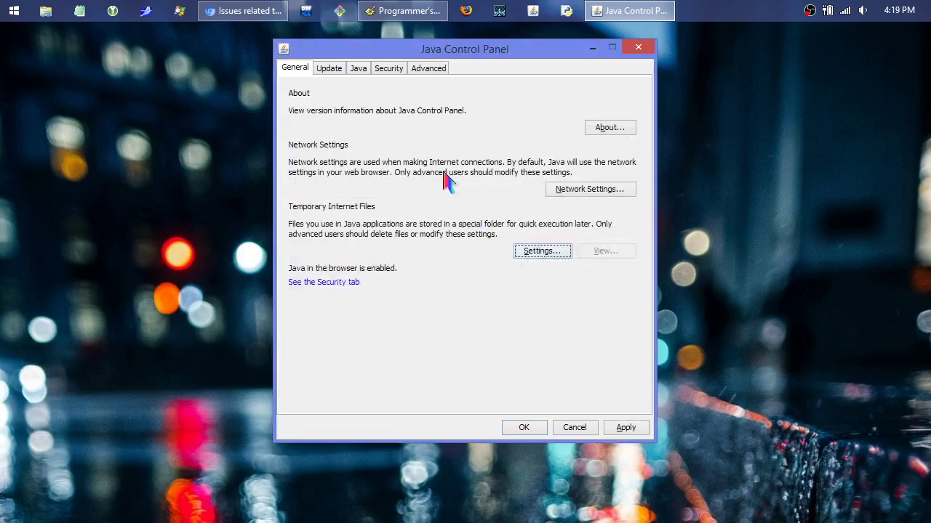
Turn off automatic Java update checks, confirm not to check, and apply the change with notification left at Before downloading.
left_click(329, 67)
left_click(421, 151)
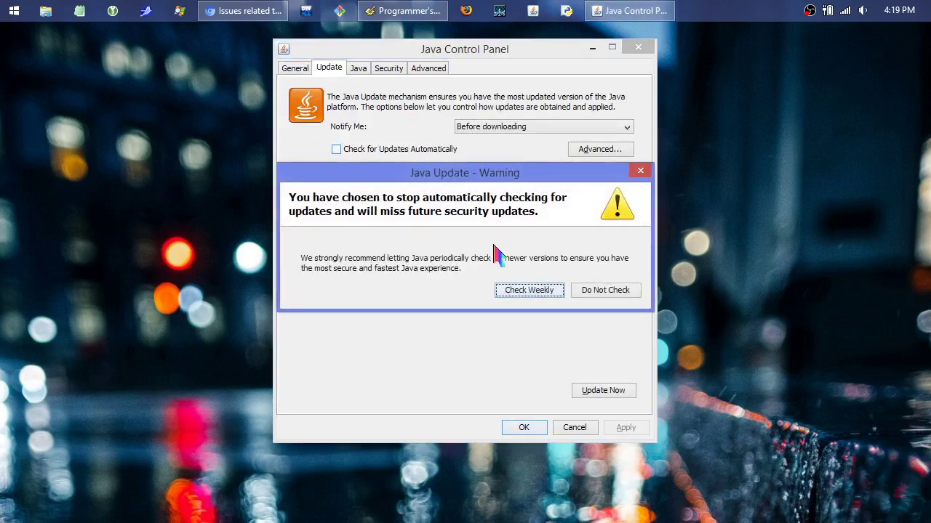
left_click(609, 295)
left_click(536, 129)
left_click(536, 128)
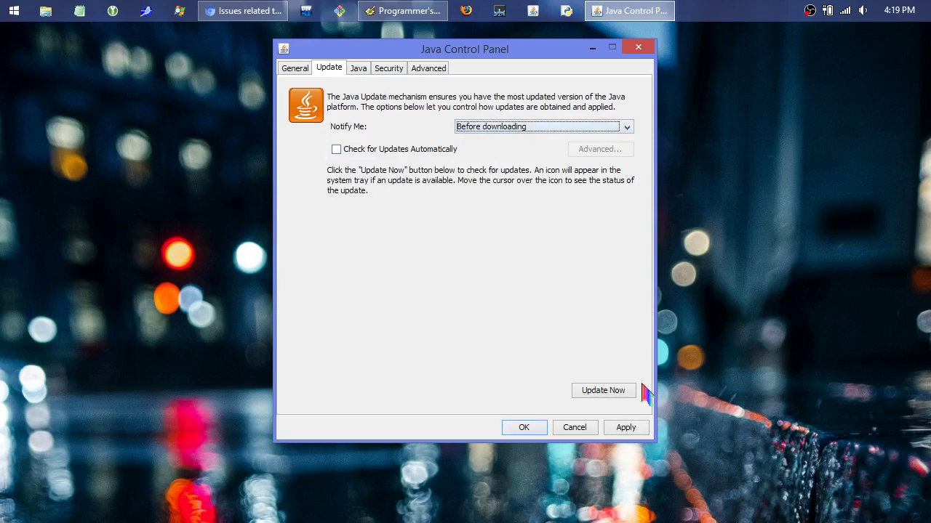
left_click(625, 428)
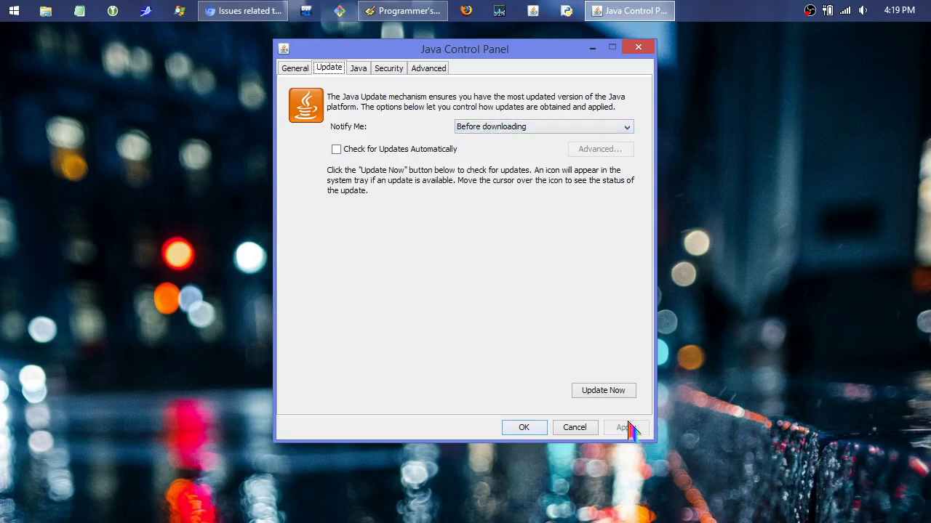
Examine the User and System Java runtime lists, cancel that dialog, and view the security level and Exception Site List settings.
left_click(354, 70)
left_click(611, 111)
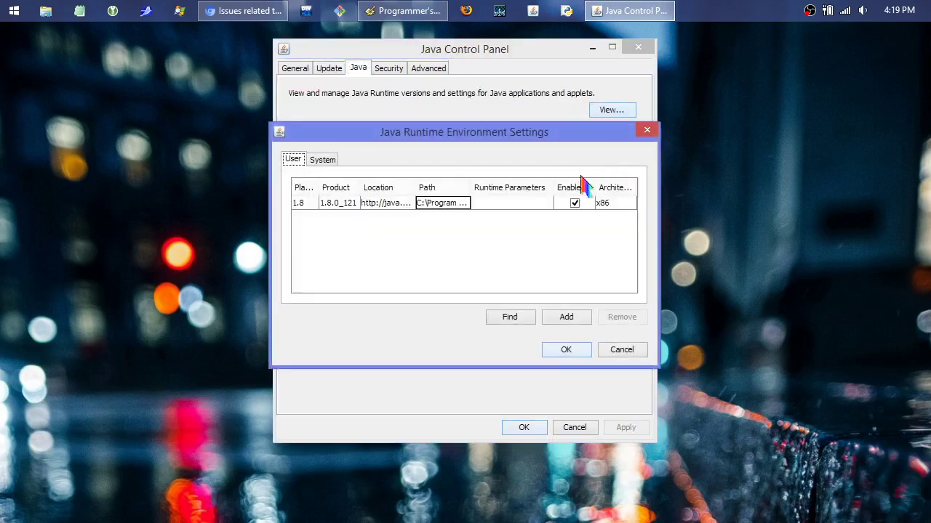
left_click(324, 161)
left_click(302, 166)
left_click(330, 165)
left_click(293, 168)
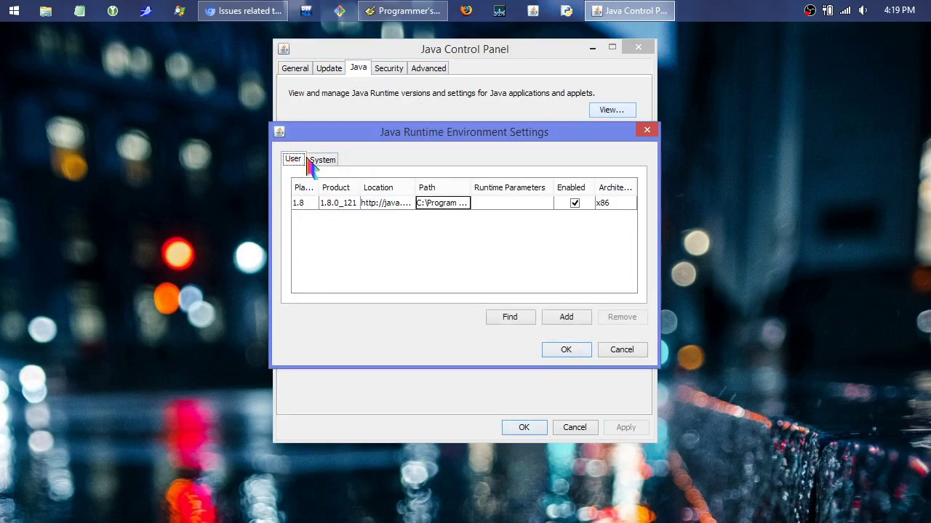
left_click(627, 350)
left_click(390, 67)
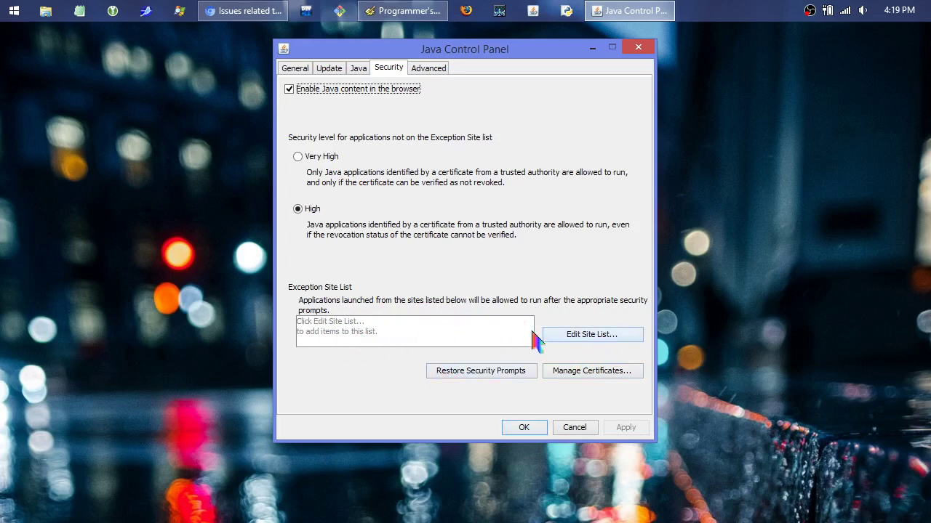
Review Java's advanced settings, enable suppressing sponsor offers when installing or updating Java, and save the Java Control Panel settings.
left_click(441, 70)
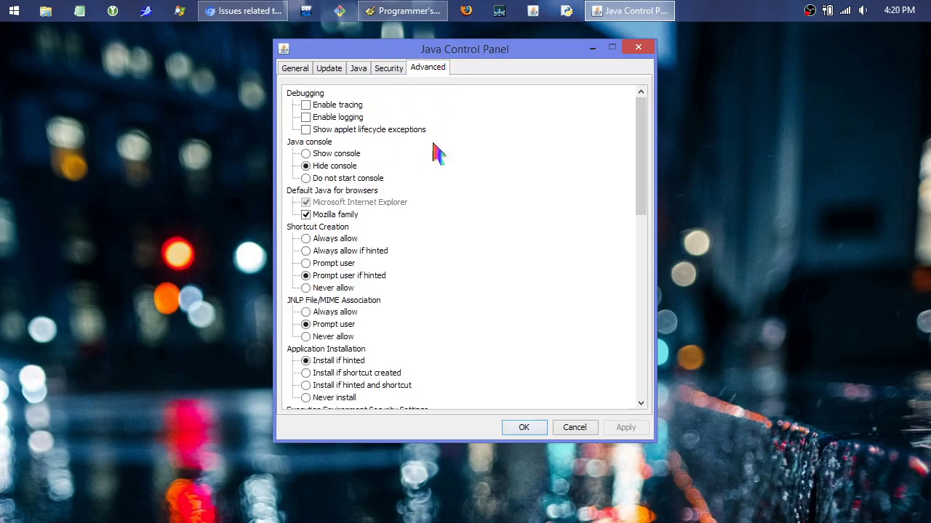
scroll(643, 174, "down", 3)
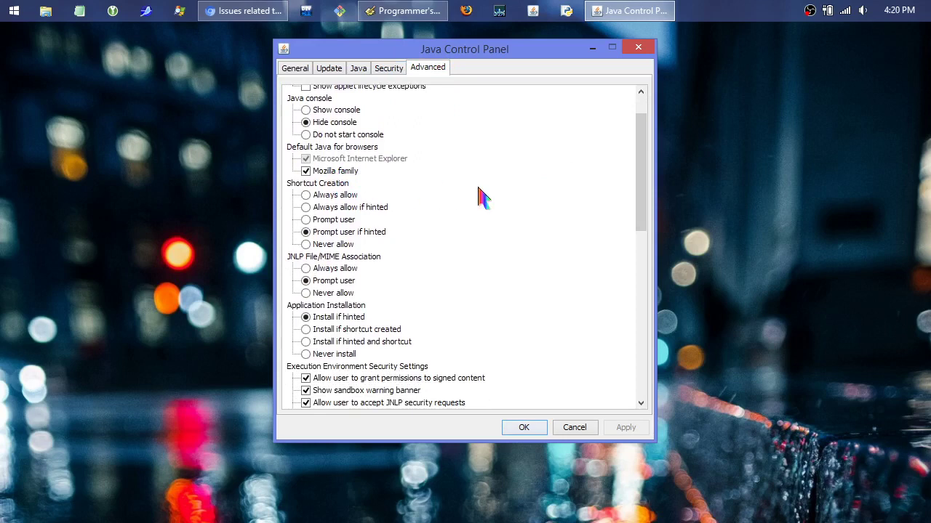
left_click_drag(649, 204, 653, 259)
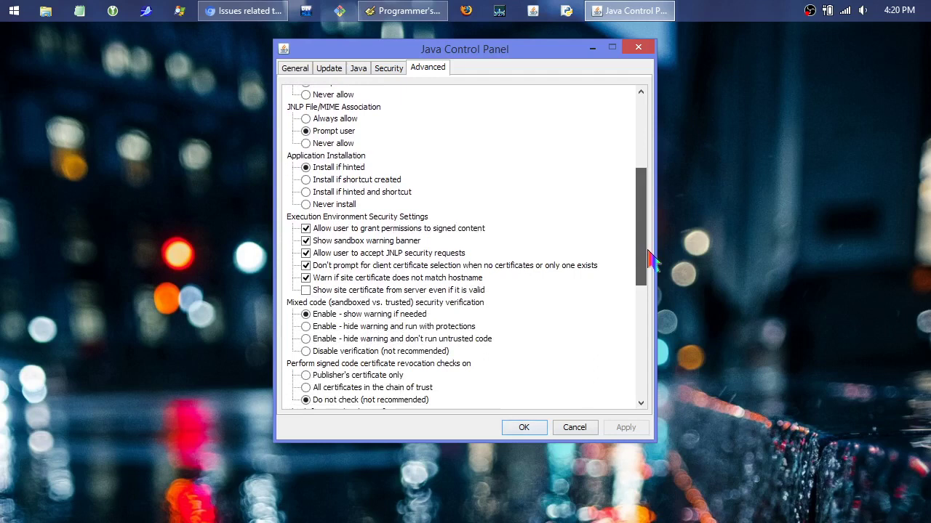
left_click_drag(652, 261, 652, 325)
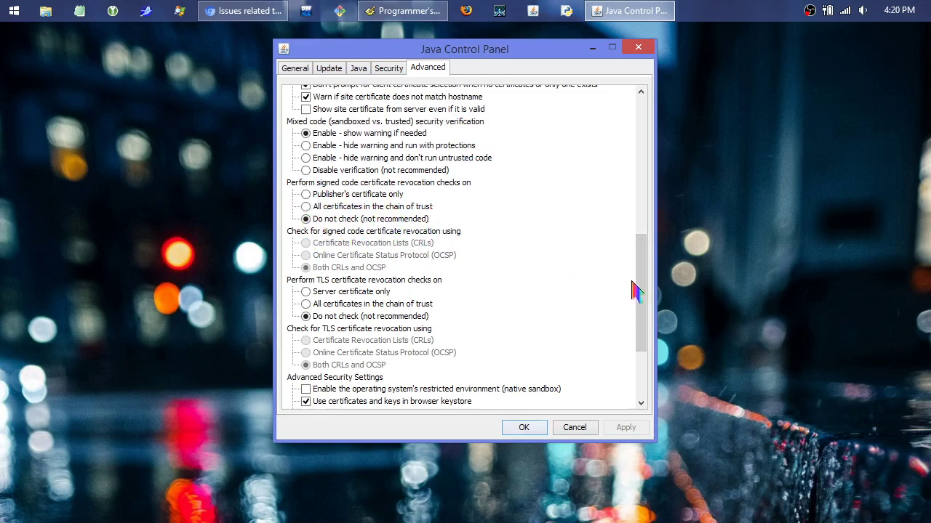
left_click_drag(642, 265, 649, 284)
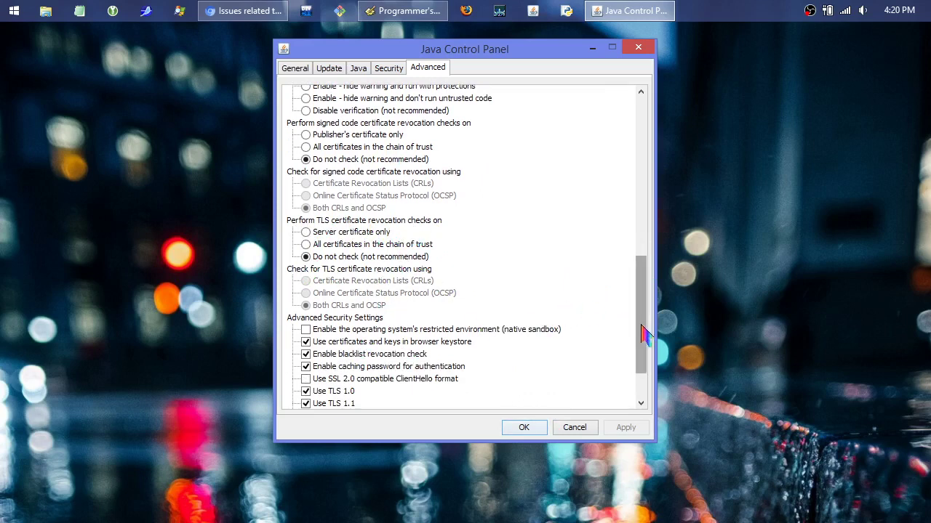
left_click_drag(643, 328, 642, 359)
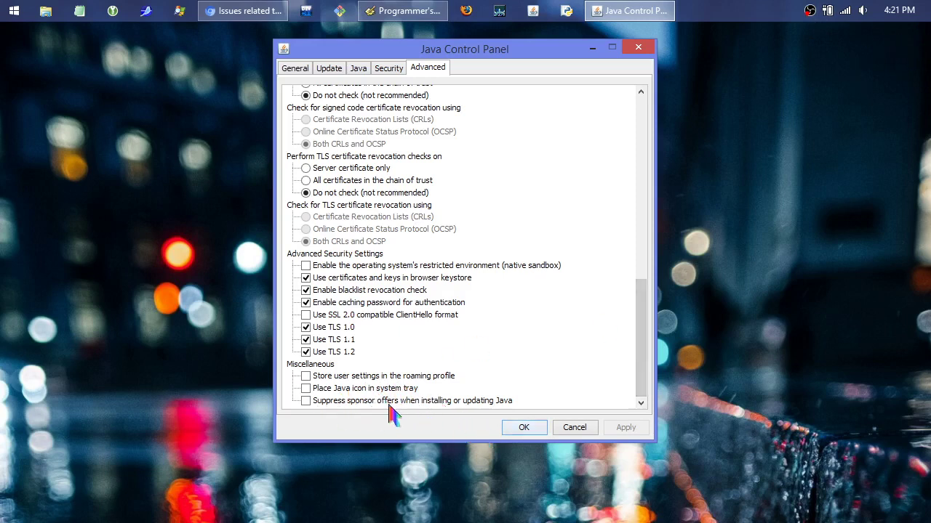
left_click(306, 401)
left_click(522, 429)
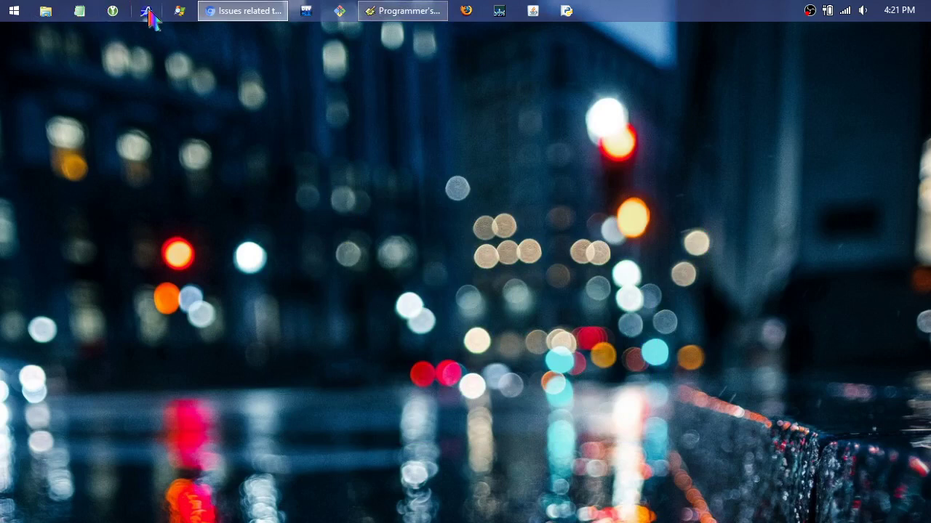
Launch Mozilla Firefox ESR, load about:plugins, and examine the Java Platform and Java Deployment Toolkit plugin entries.
left_click(11, 14)
left_click(62, 298)
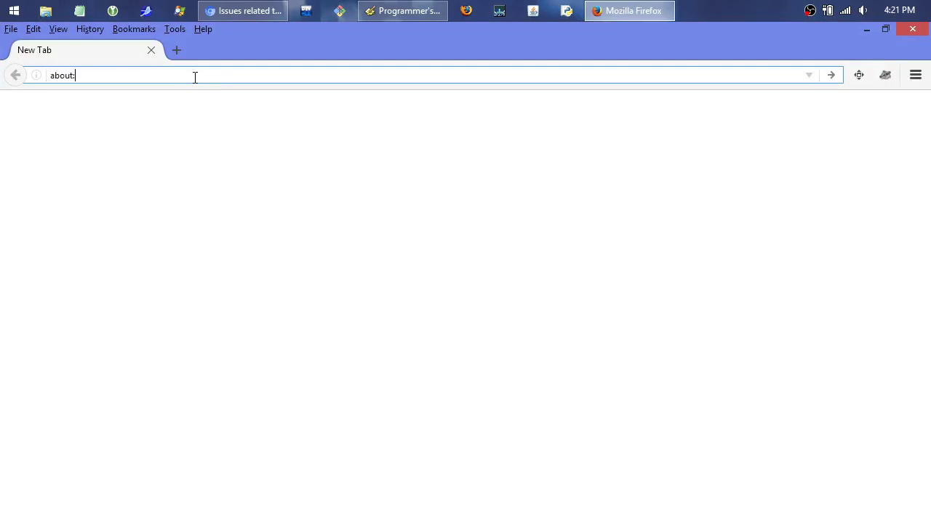
key("Return")
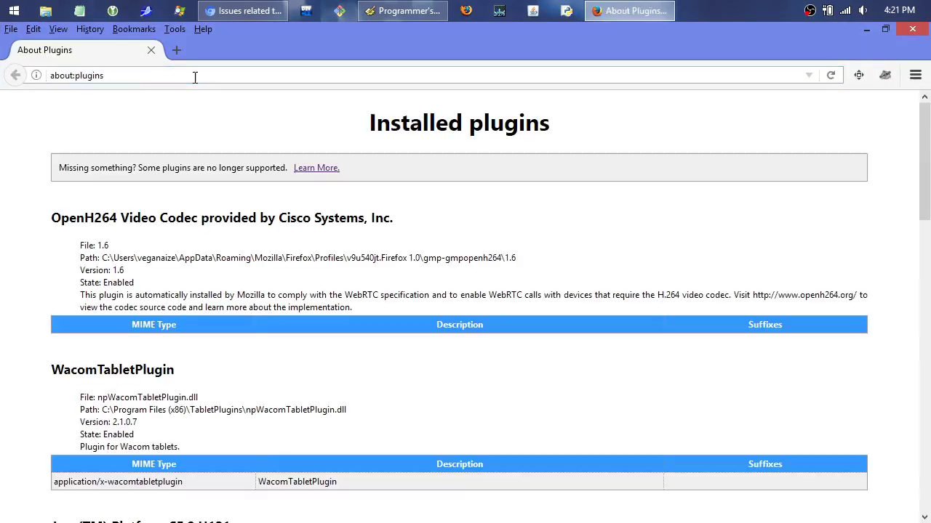
scroll(929, 282, "down", 5)
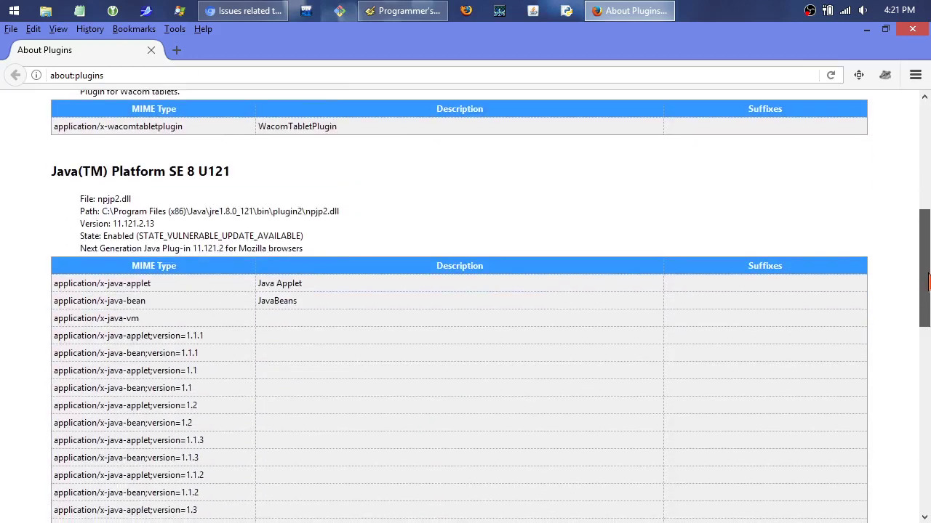
mouse_move(929, 282)
left_mouse_down()
mouse_move(928, 362)
mouse_move(929, 281)
left_mouse_up()
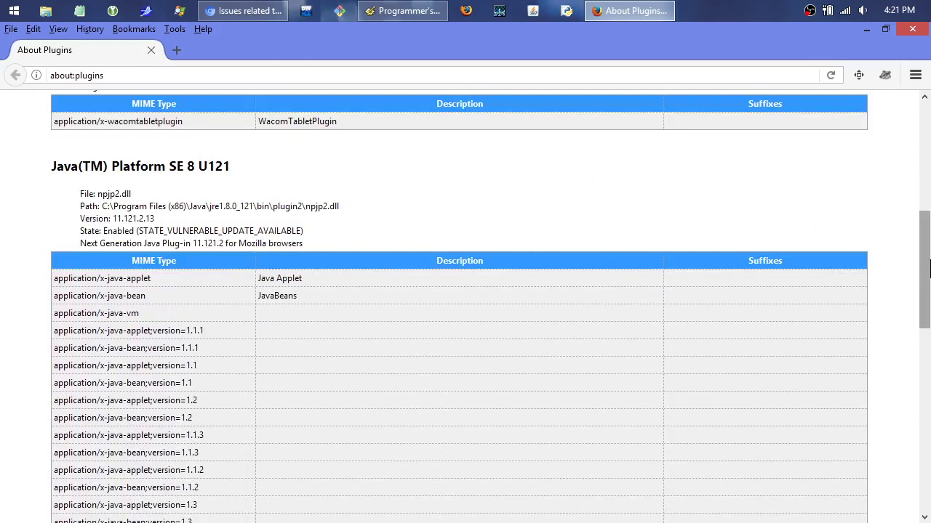
scroll(928, 288, "down", 1)
left_click_drag(928, 288, 929, 469)
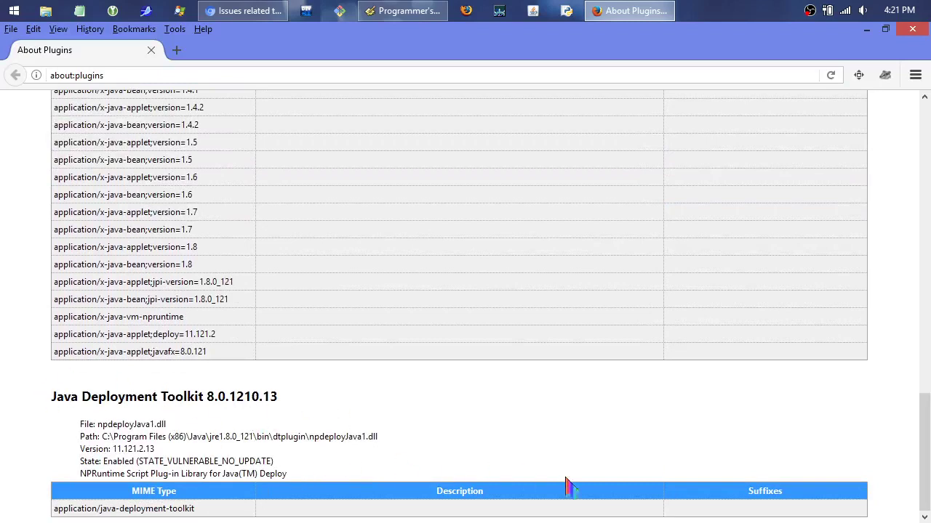
left_click_drag(926, 436, 929, 152)
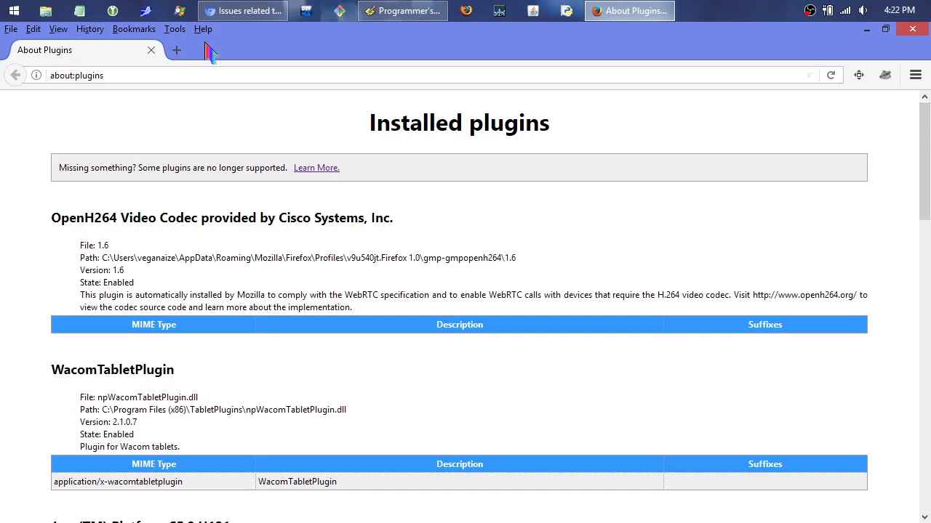
left_click(175, 31)
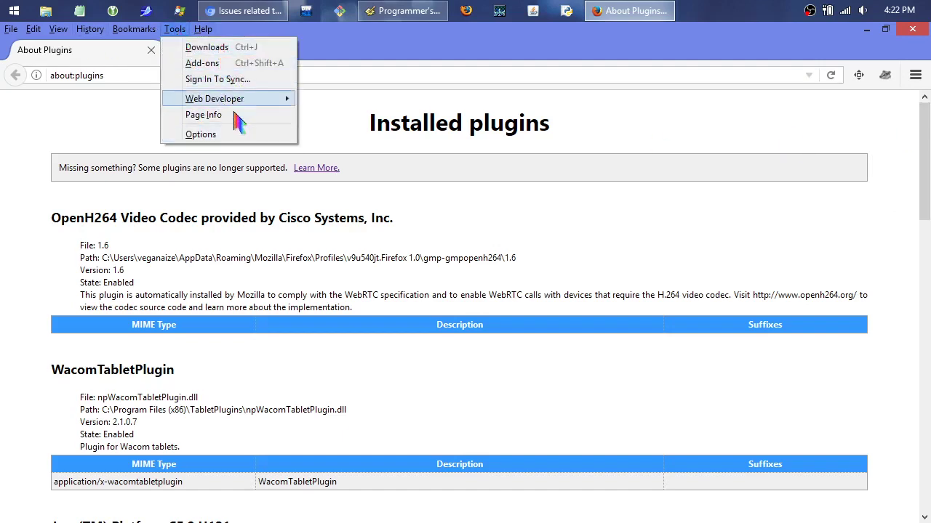
left_click(241, 136)
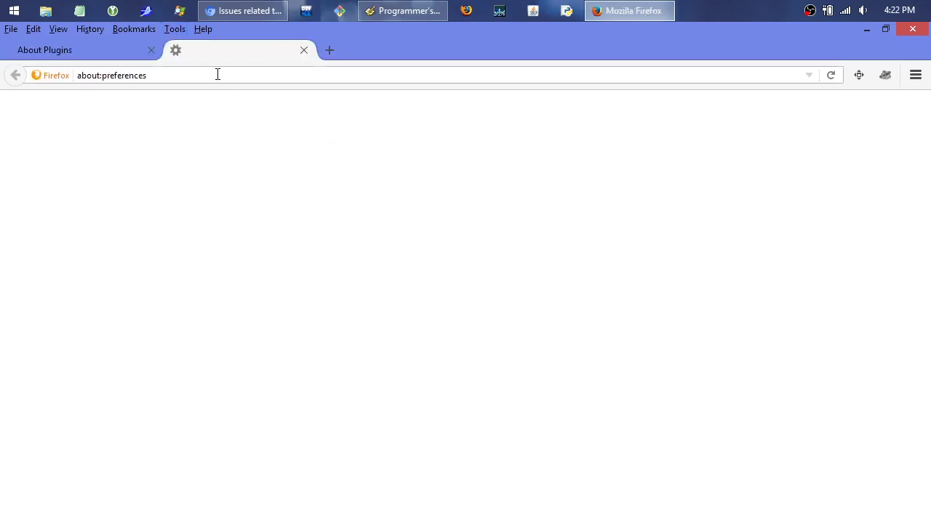
left_click(304, 49)
Open the Add-ons Manager's plugin list and examine the activation choices for Java Deployment Toolkit 8.0.1210.13 and Java(TM) Platform SE 8 U121.
left_click(175, 29)
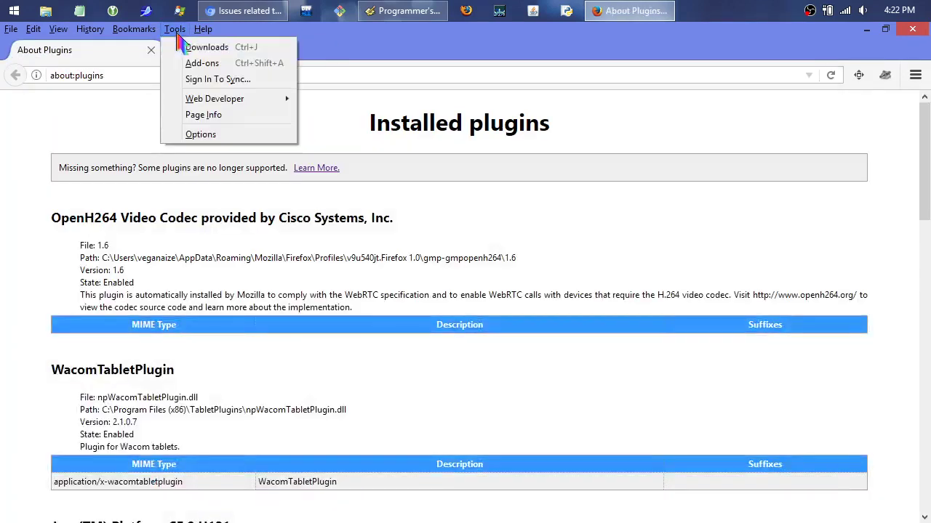
left_click(196, 64)
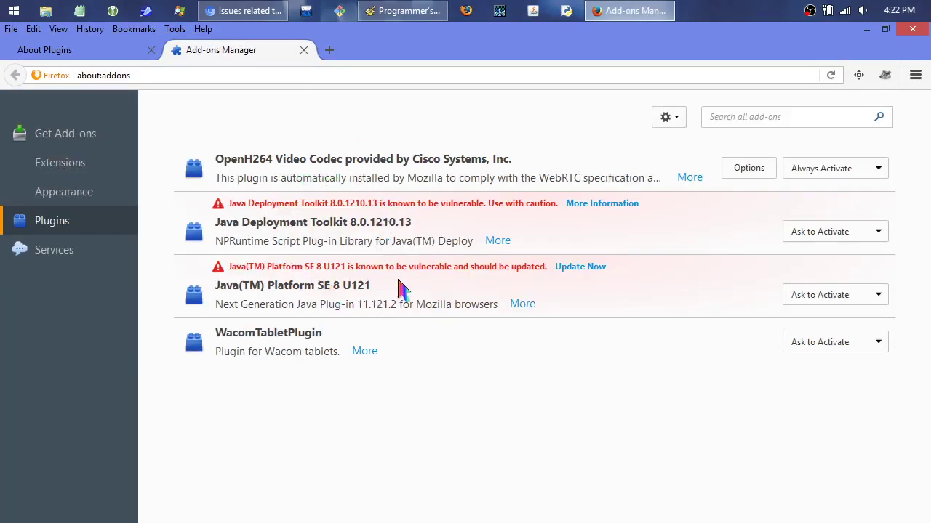
left_click(873, 231)
left_click(870, 234)
left_click(876, 296)
left_click(872, 298)
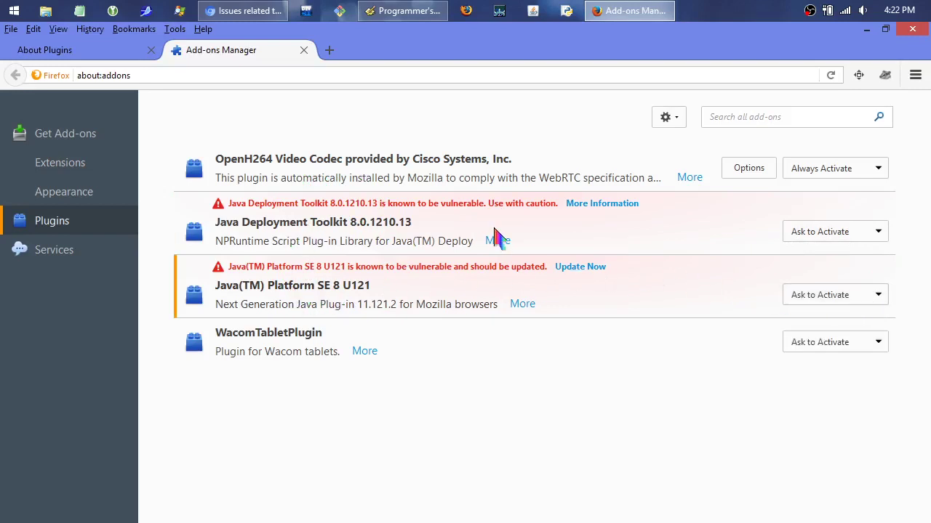
left_click(879, 232)
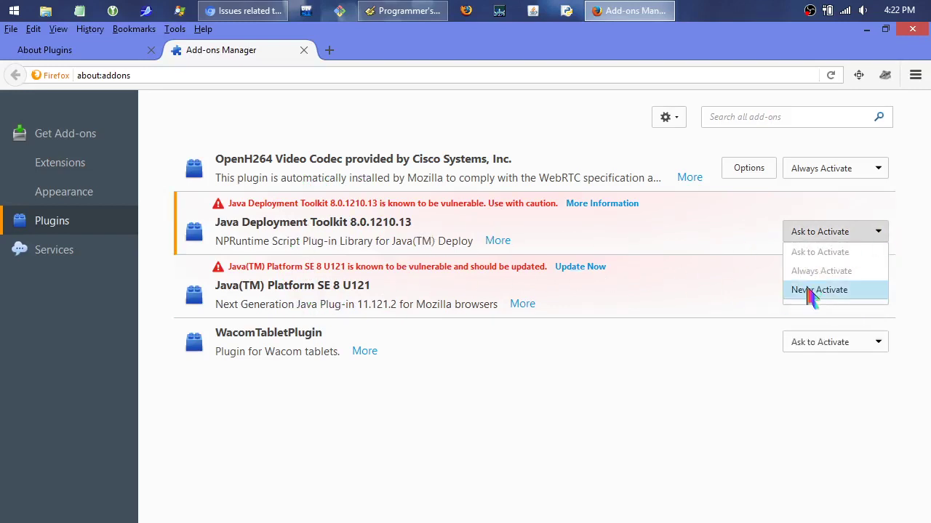
left_click(703, 231)
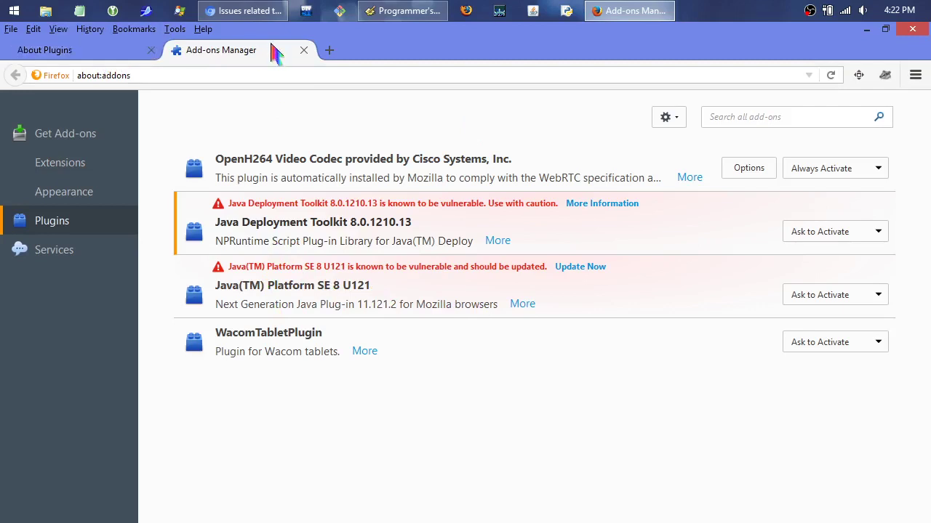
Load c:\temp\HelloWorld.html in a new tab and postpone the Java update, choosing not to be asked until the next update is available.
left_click(329, 49)
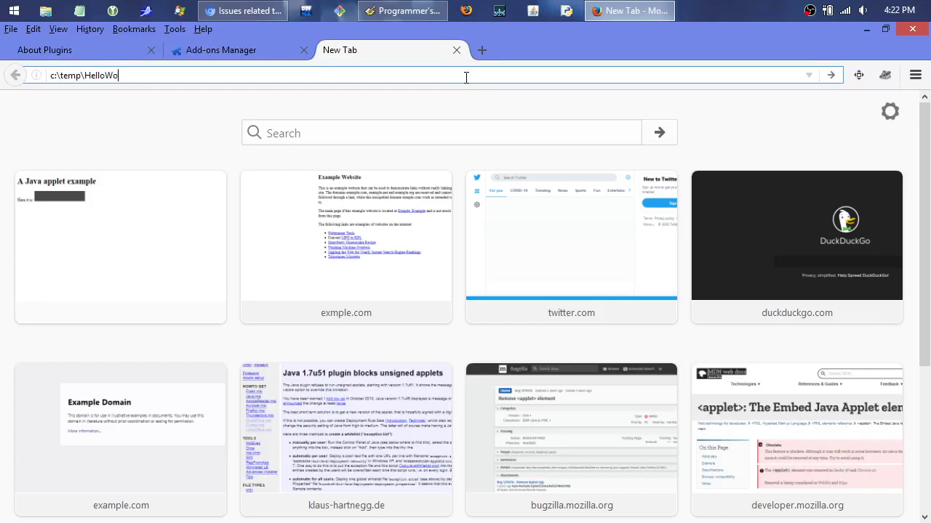
type("c:\\temp\\HelloWorld.html")
key("Return")
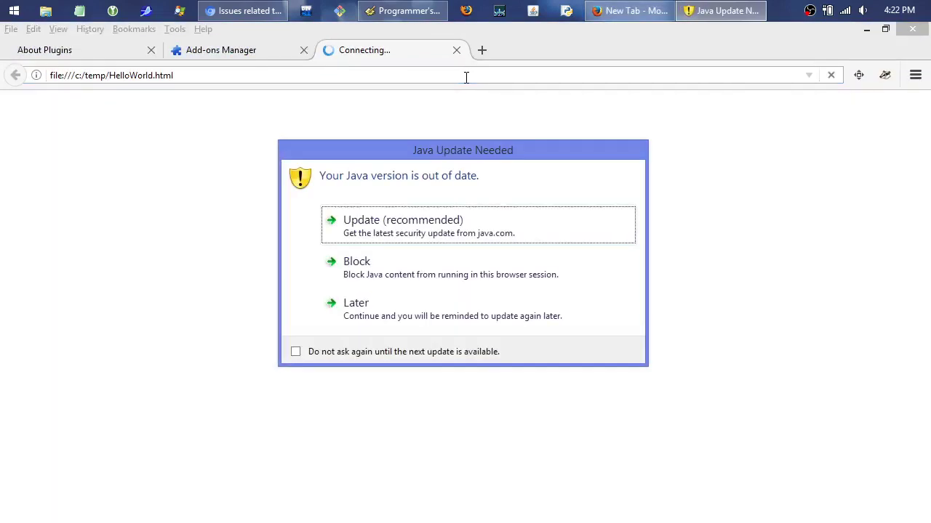
left_click(383, 353)
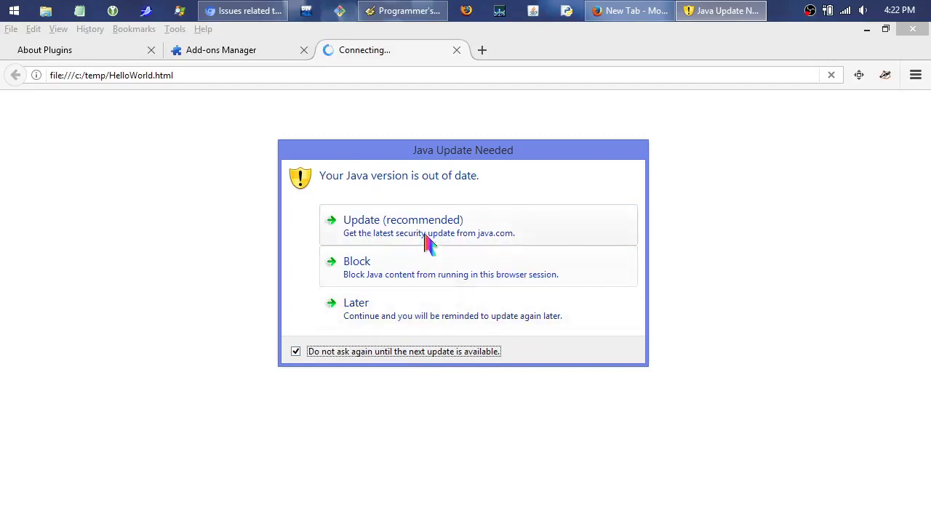
left_click(452, 318)
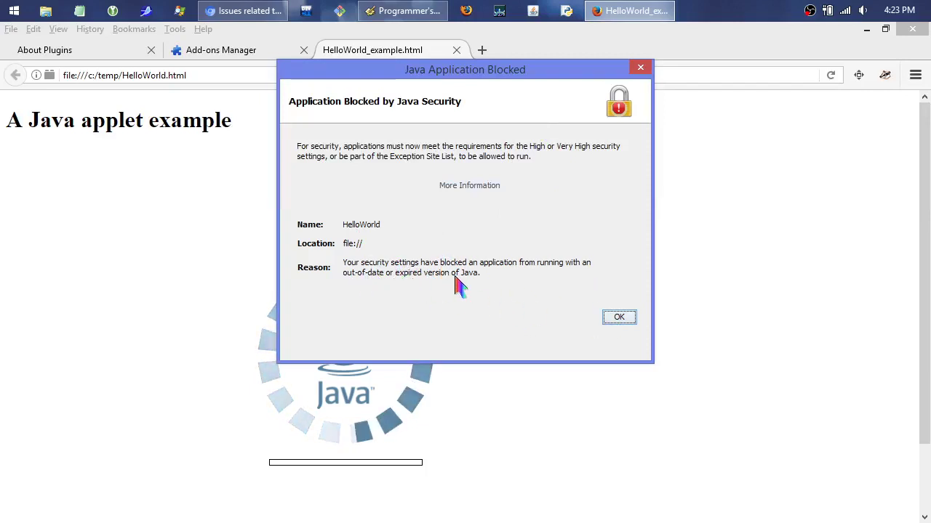
Open the security block's More Information page, dismiss the block notice, and view and ignore the applet's error details.
left_click(449, 187)
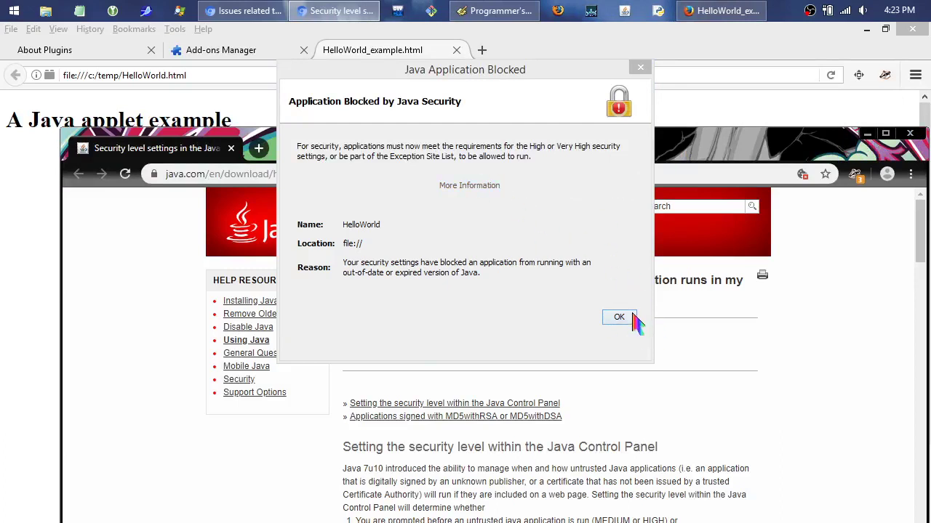
left_click(631, 318)
left_click_drag(924, 197, 929, 319)
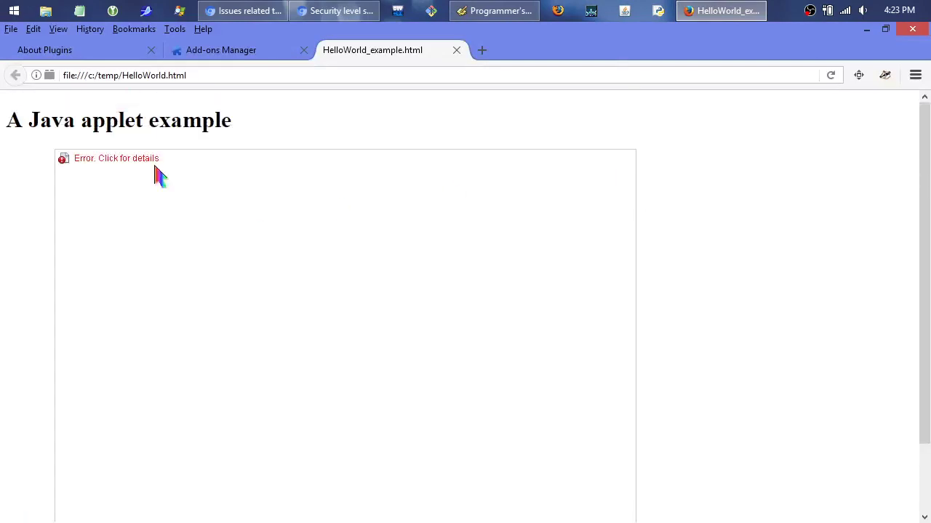
left_click(112, 160)
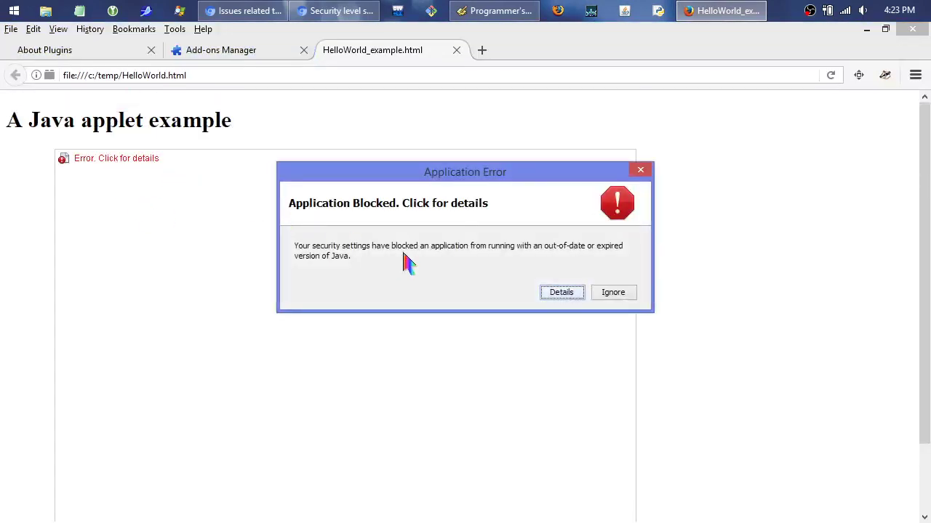
left_click(613, 293)
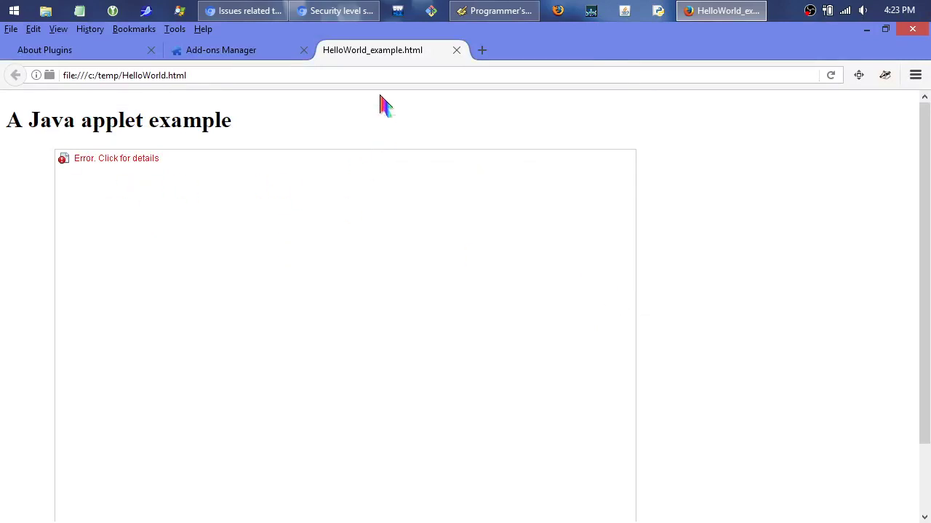
Switch to the java.com help article, maximize its window, and read how Java versions affect security levels and the Exception Site List.
left_click(718, 10)
double_click(634, 130)
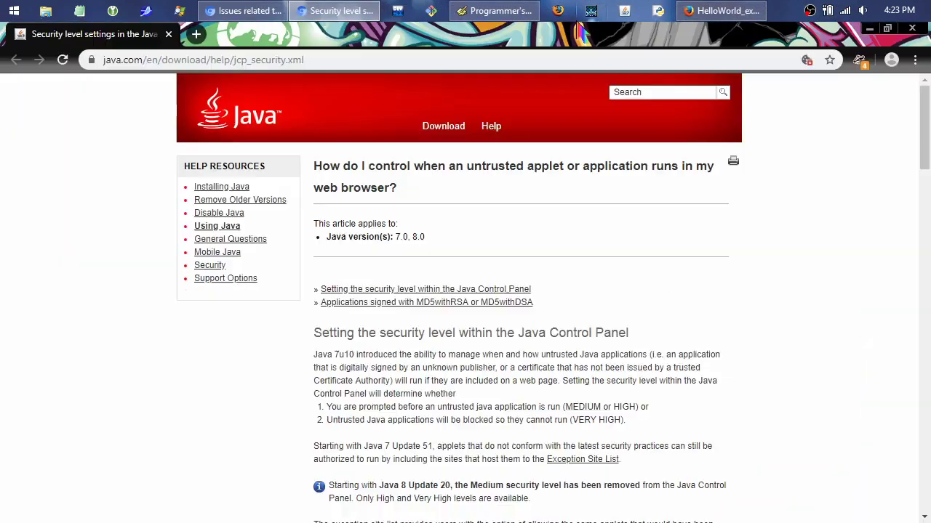
left_click_drag(925, 155, 925, 198)
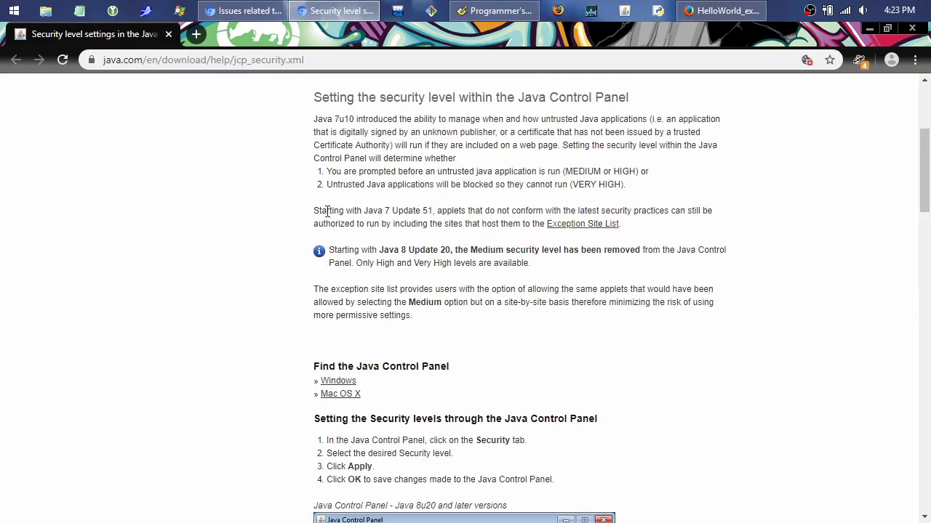
left_click_drag(383, 207, 427, 207)
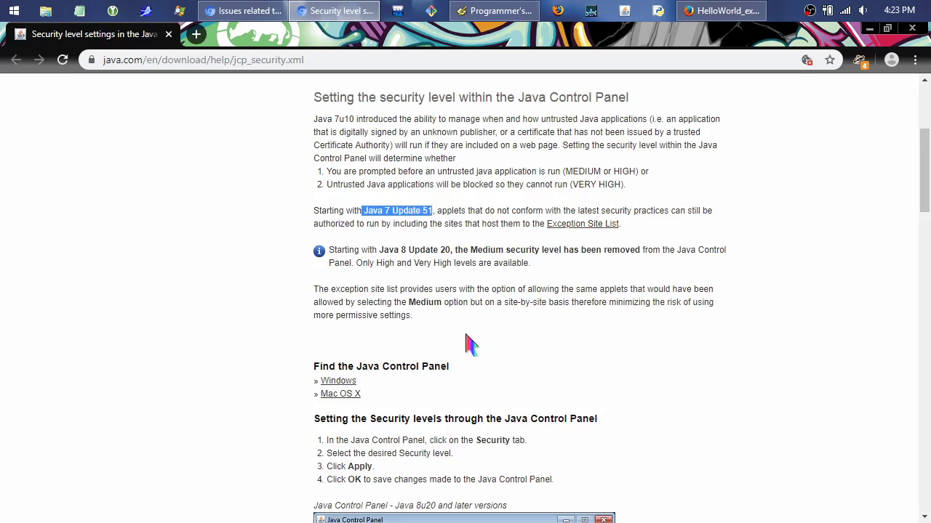
left_click(796, 236)
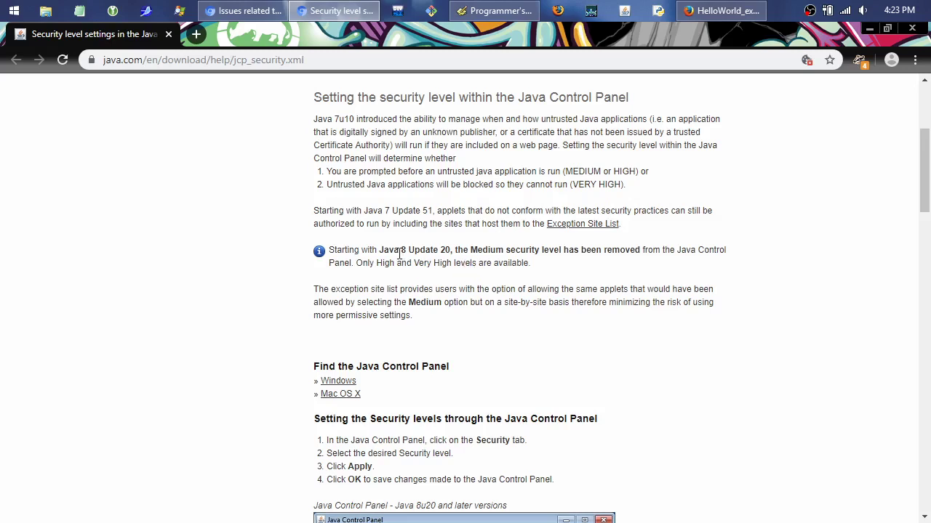
left_click_drag(561, 251, 733, 264)
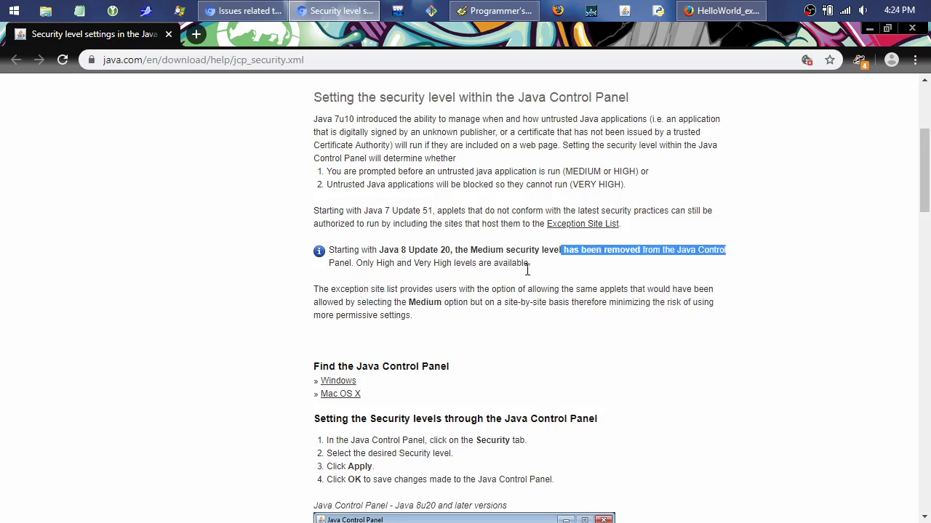
left_click(506, 303)
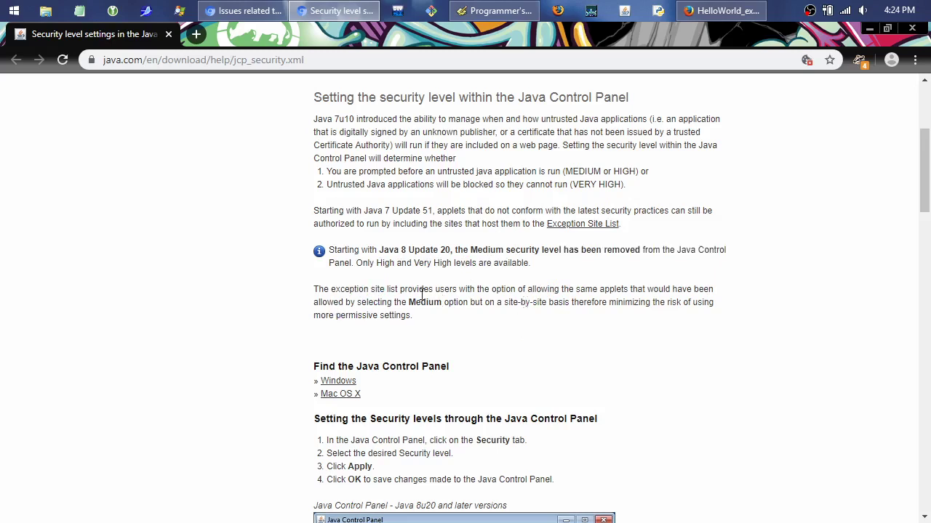